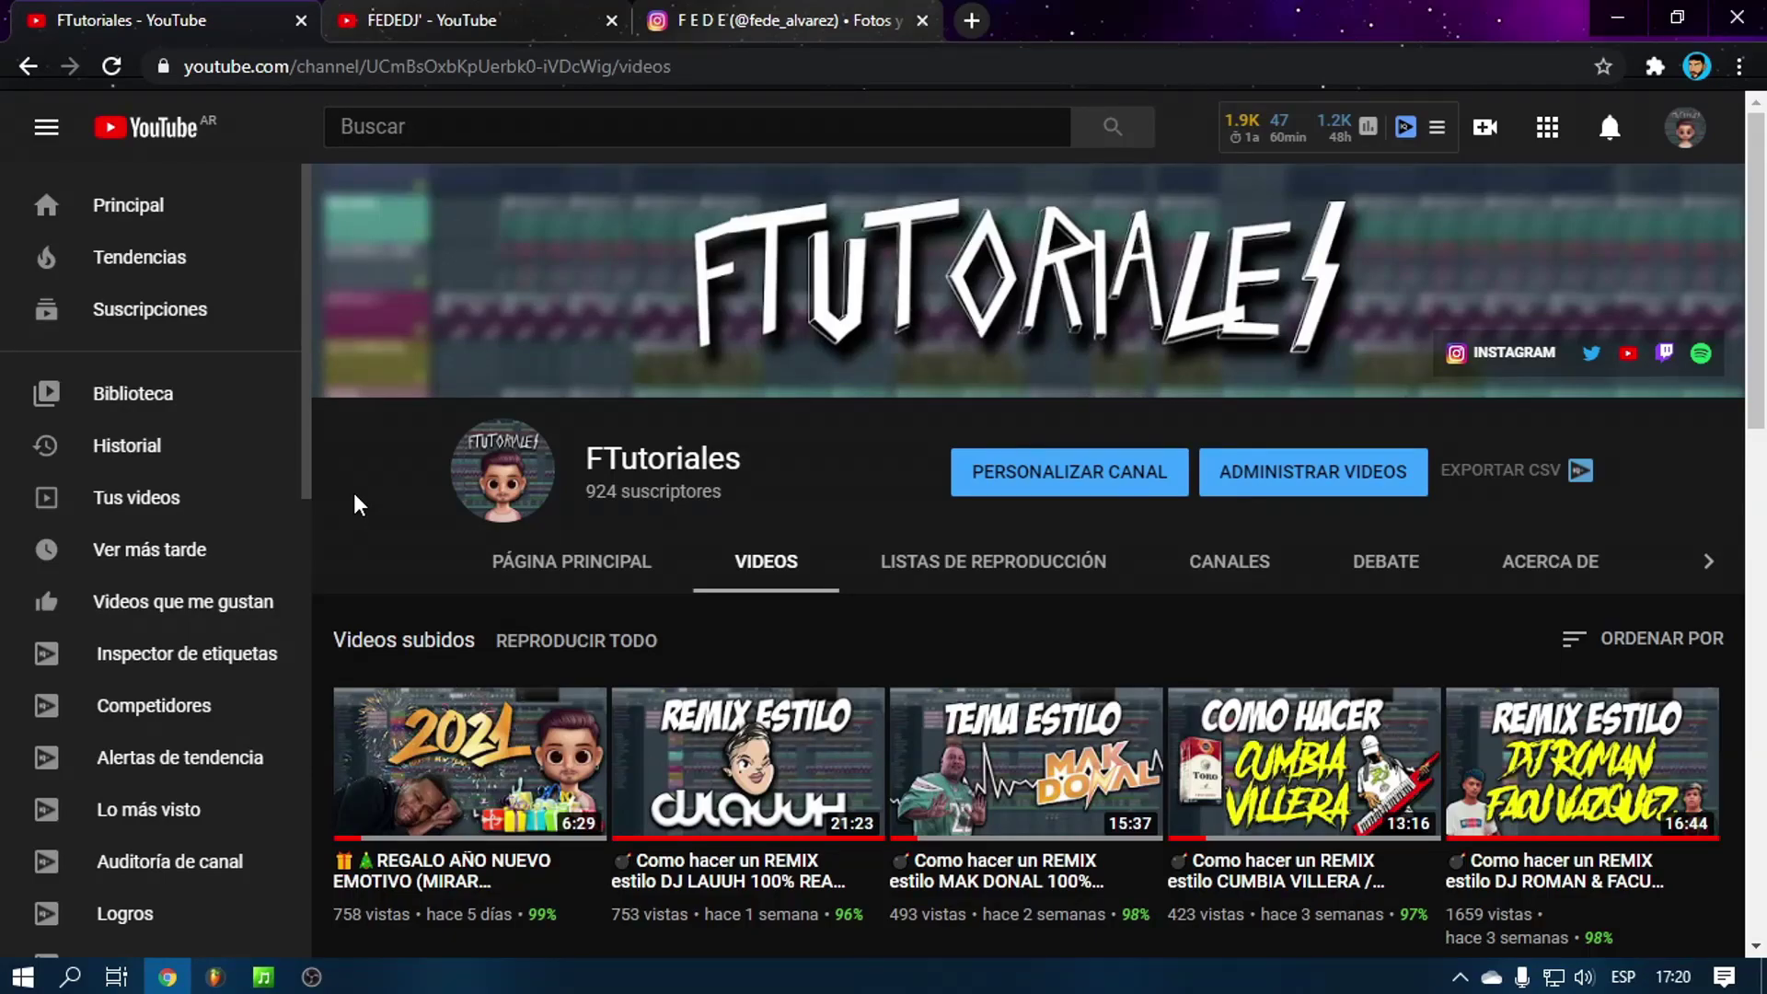
View the creator's Instagram profile and return to the FTutoriales channel page
left_click(704, 9)
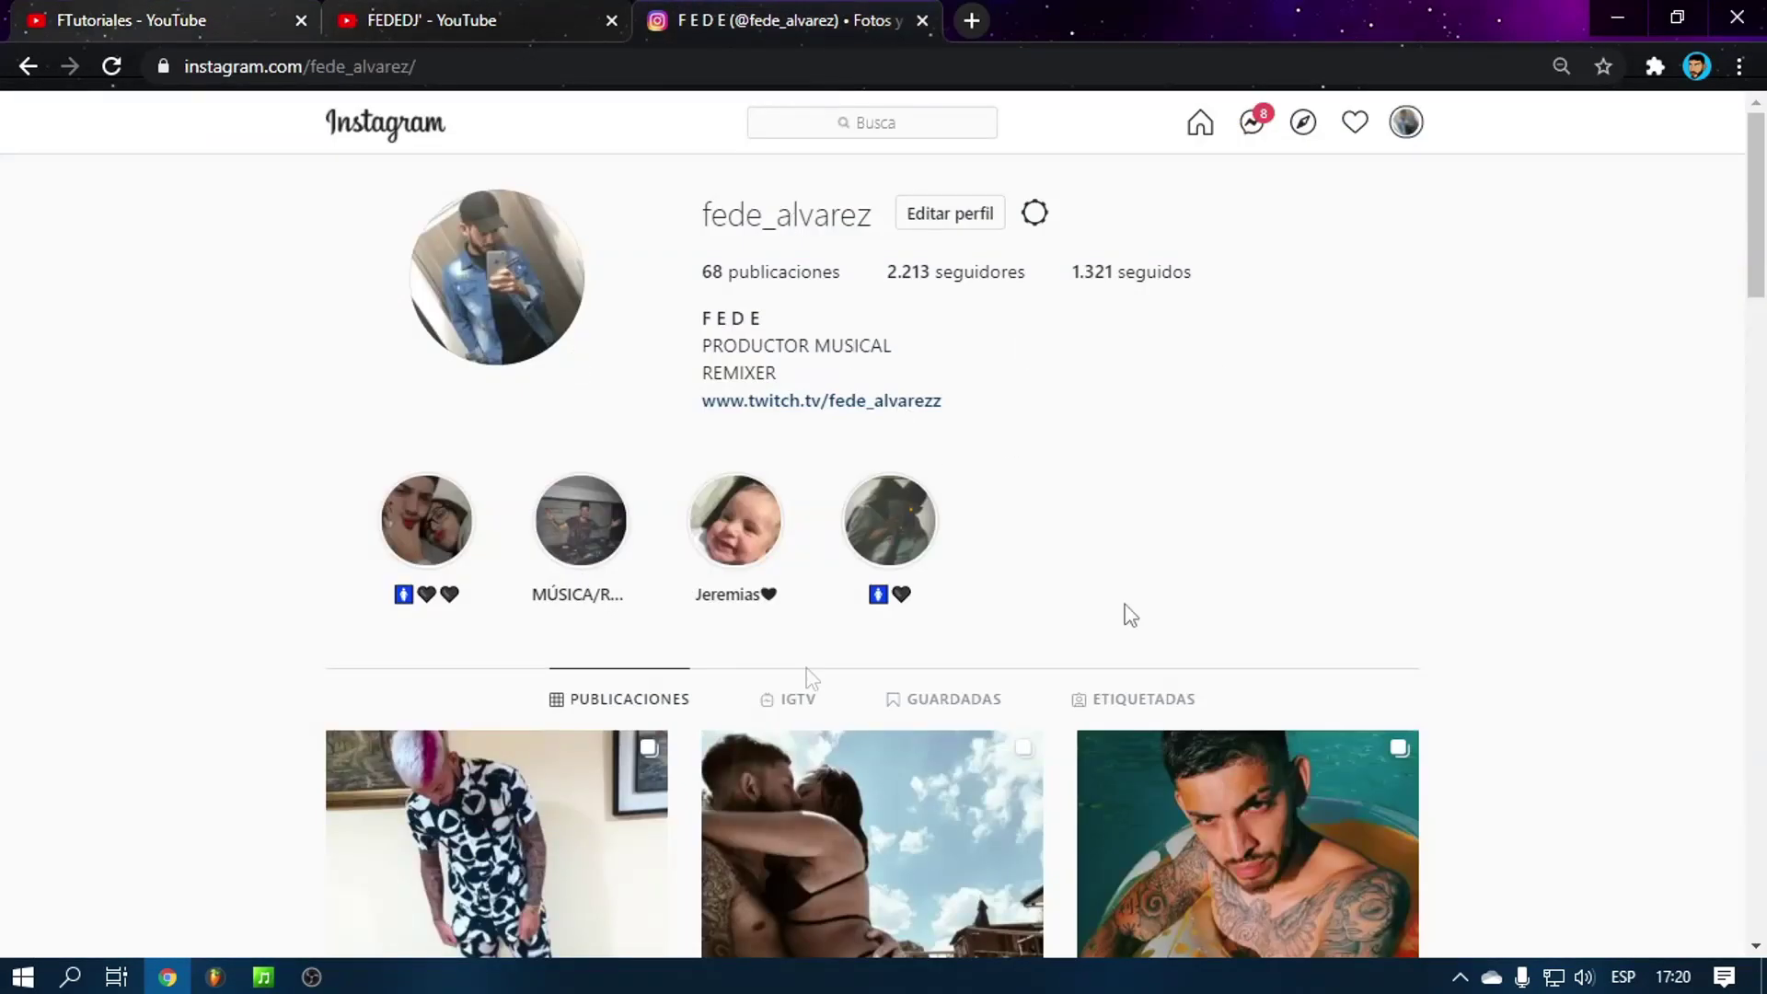
left_click(154, 11)
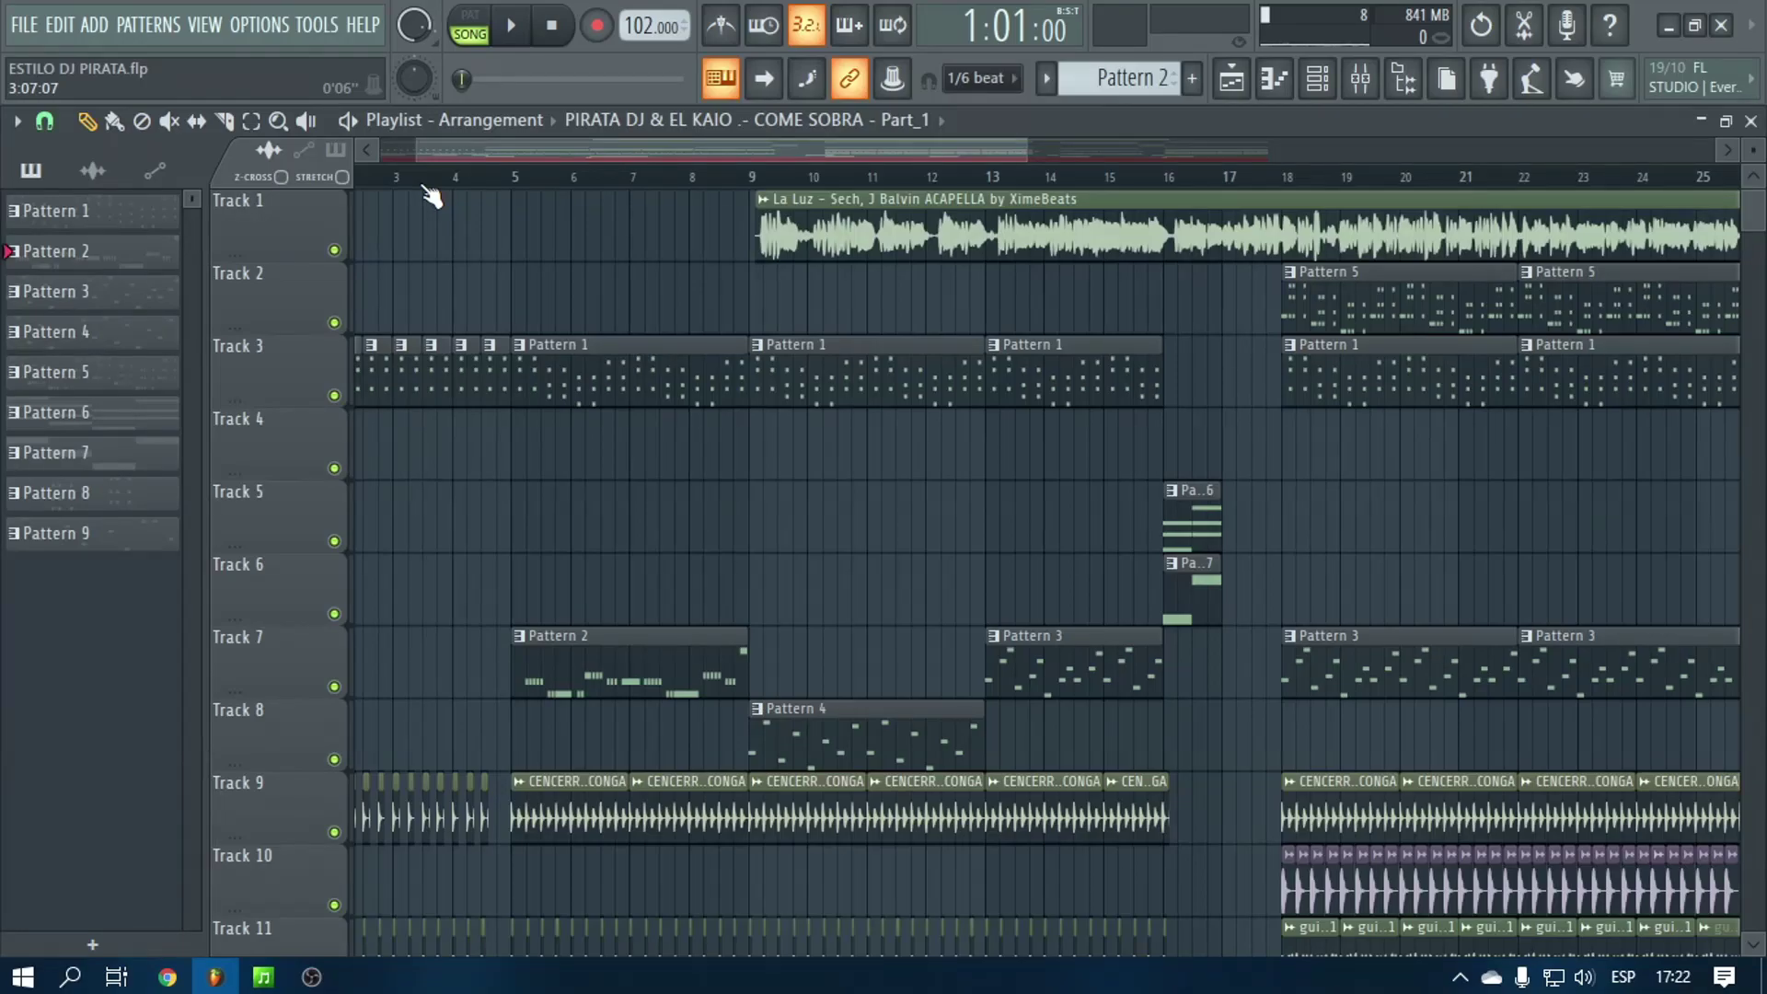
Switch to the FL Studio project and examine the playlist arrangement's pattern, percussion and effect tracks over the whole song
scroll(574, 196, "down", 3)
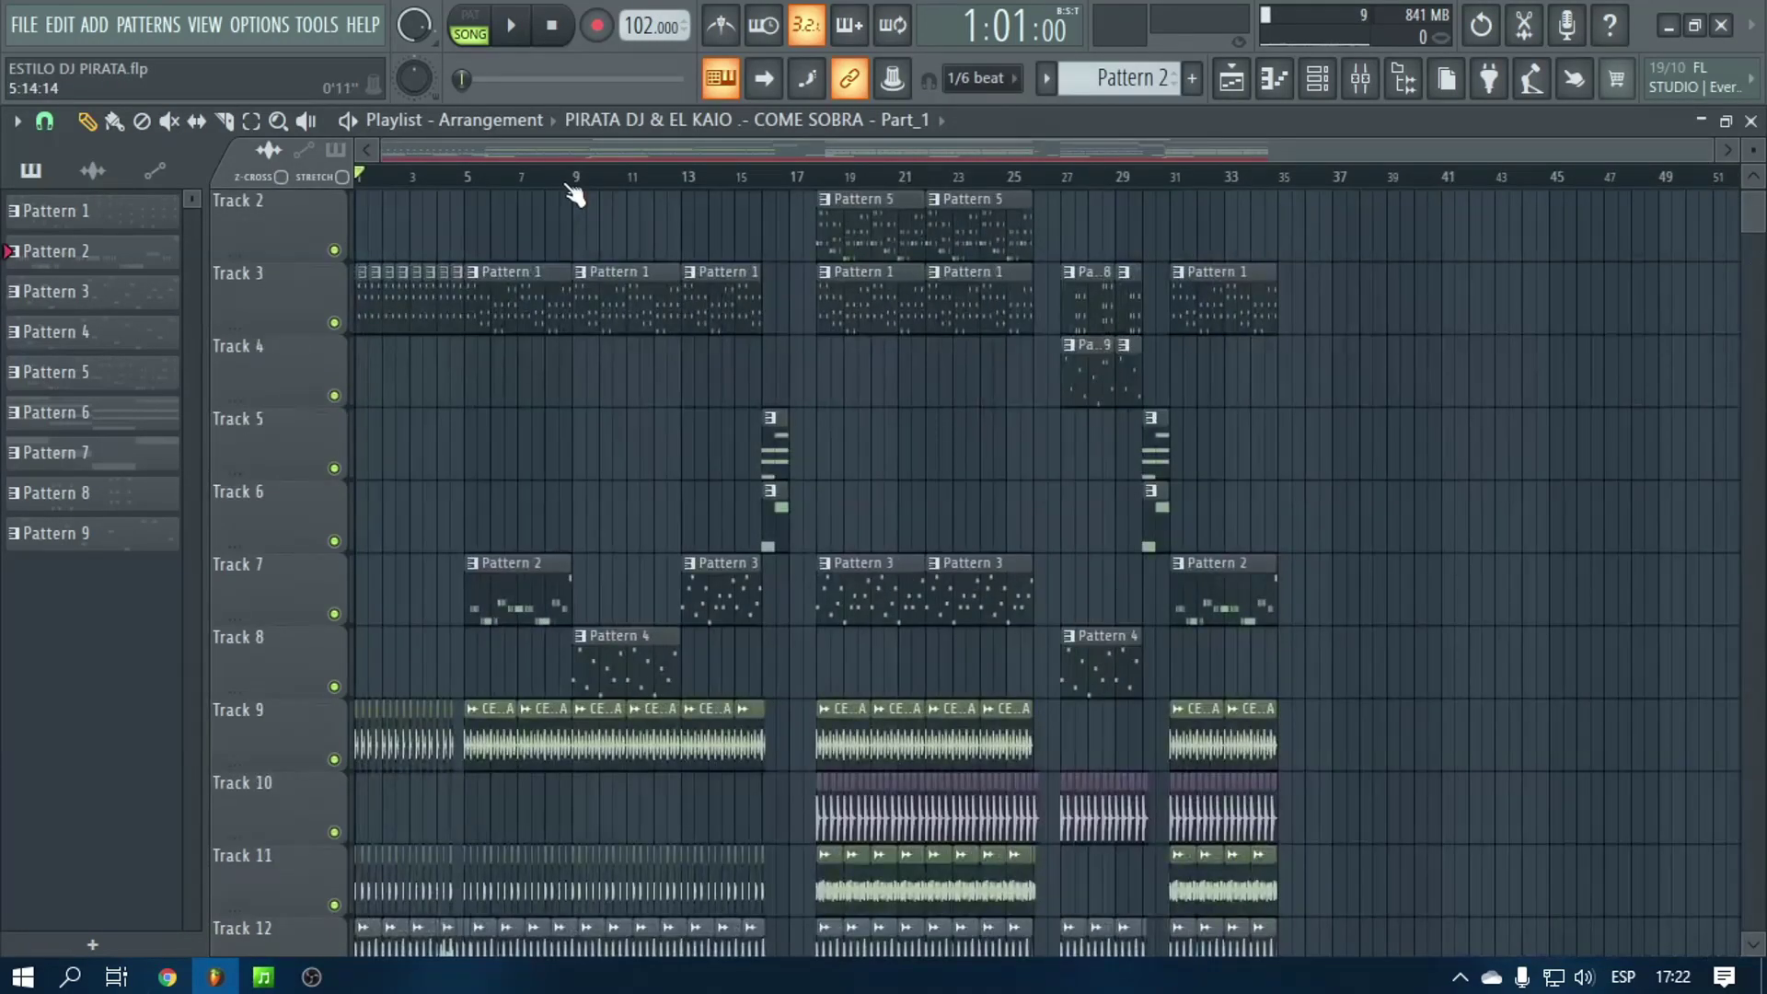
scroll(939, 378, "up", 1)
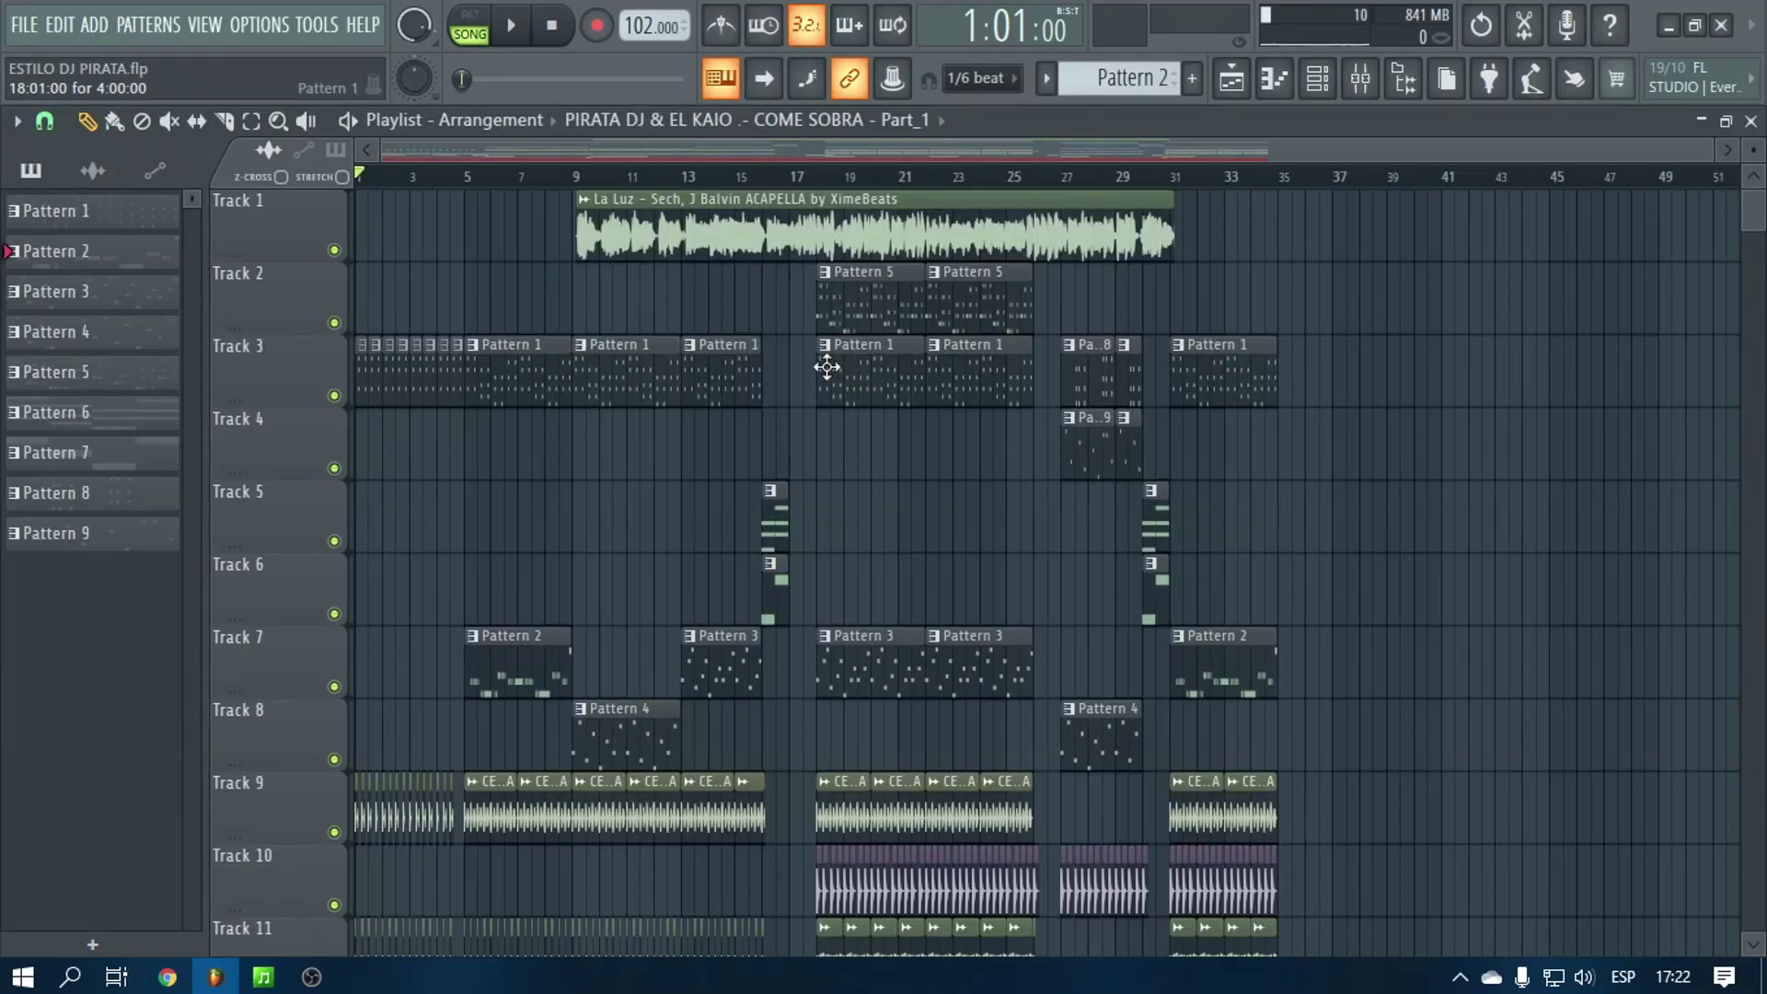
scroll(540, 184, "up", 2)
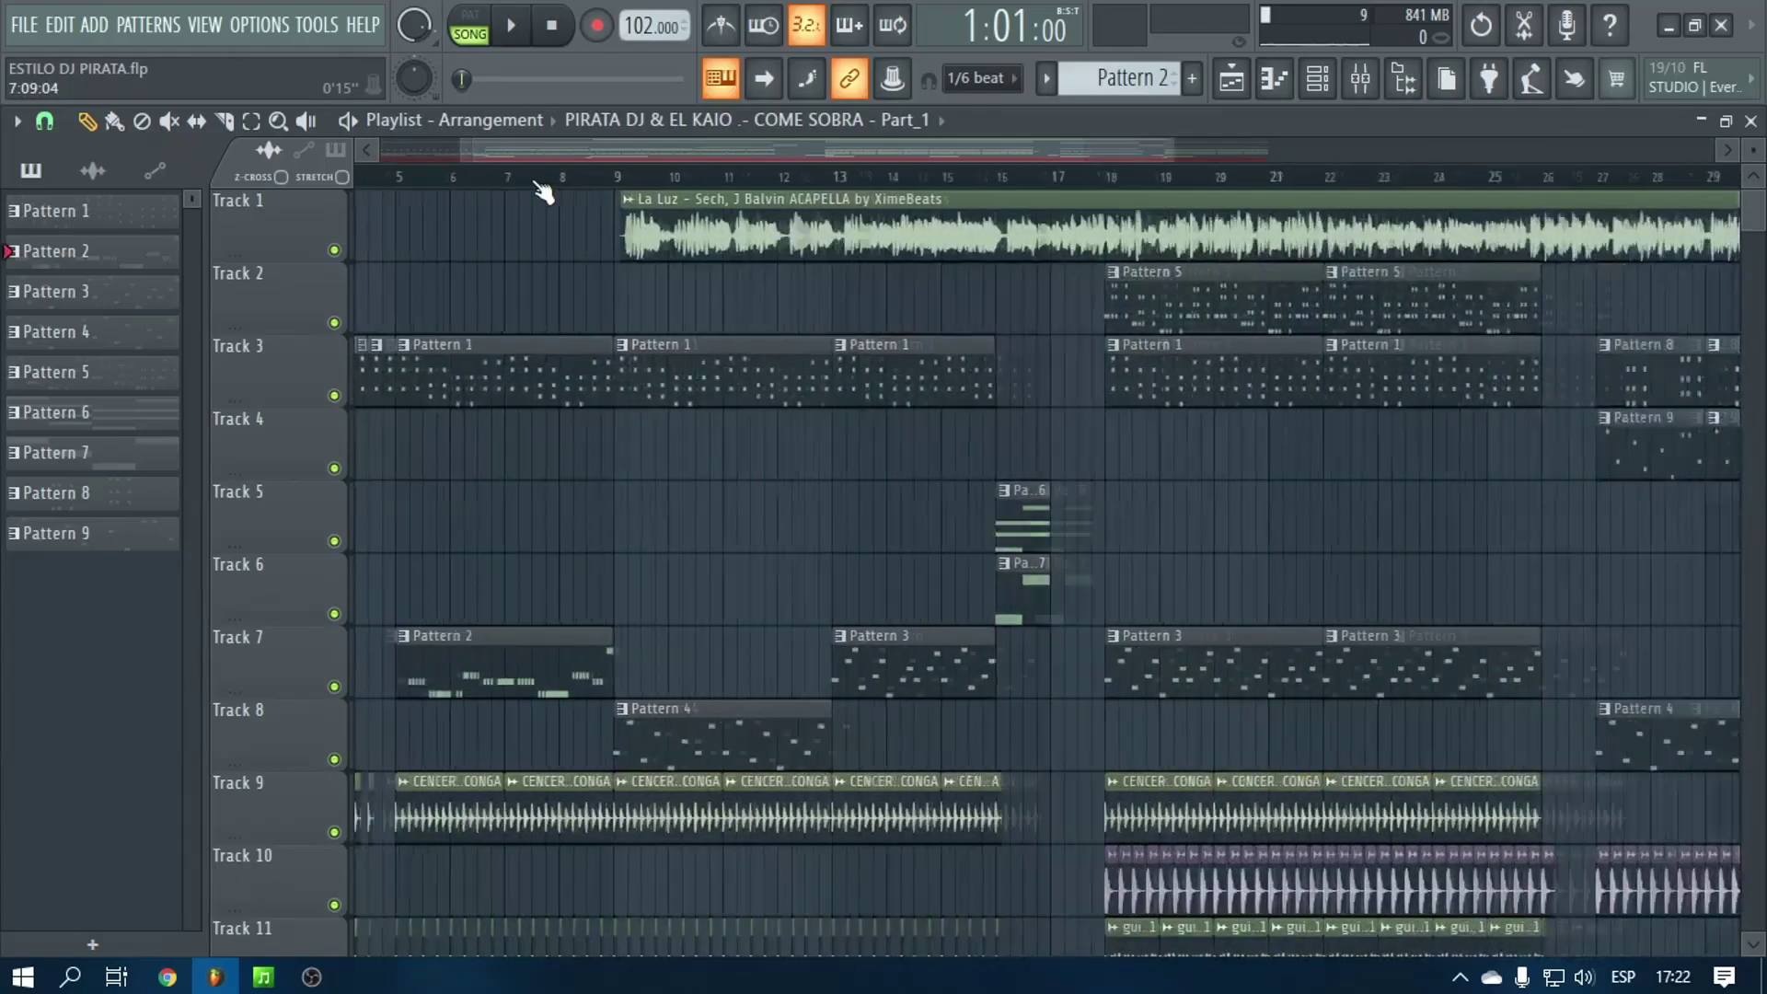
scroll(494, 182, "down", 2)
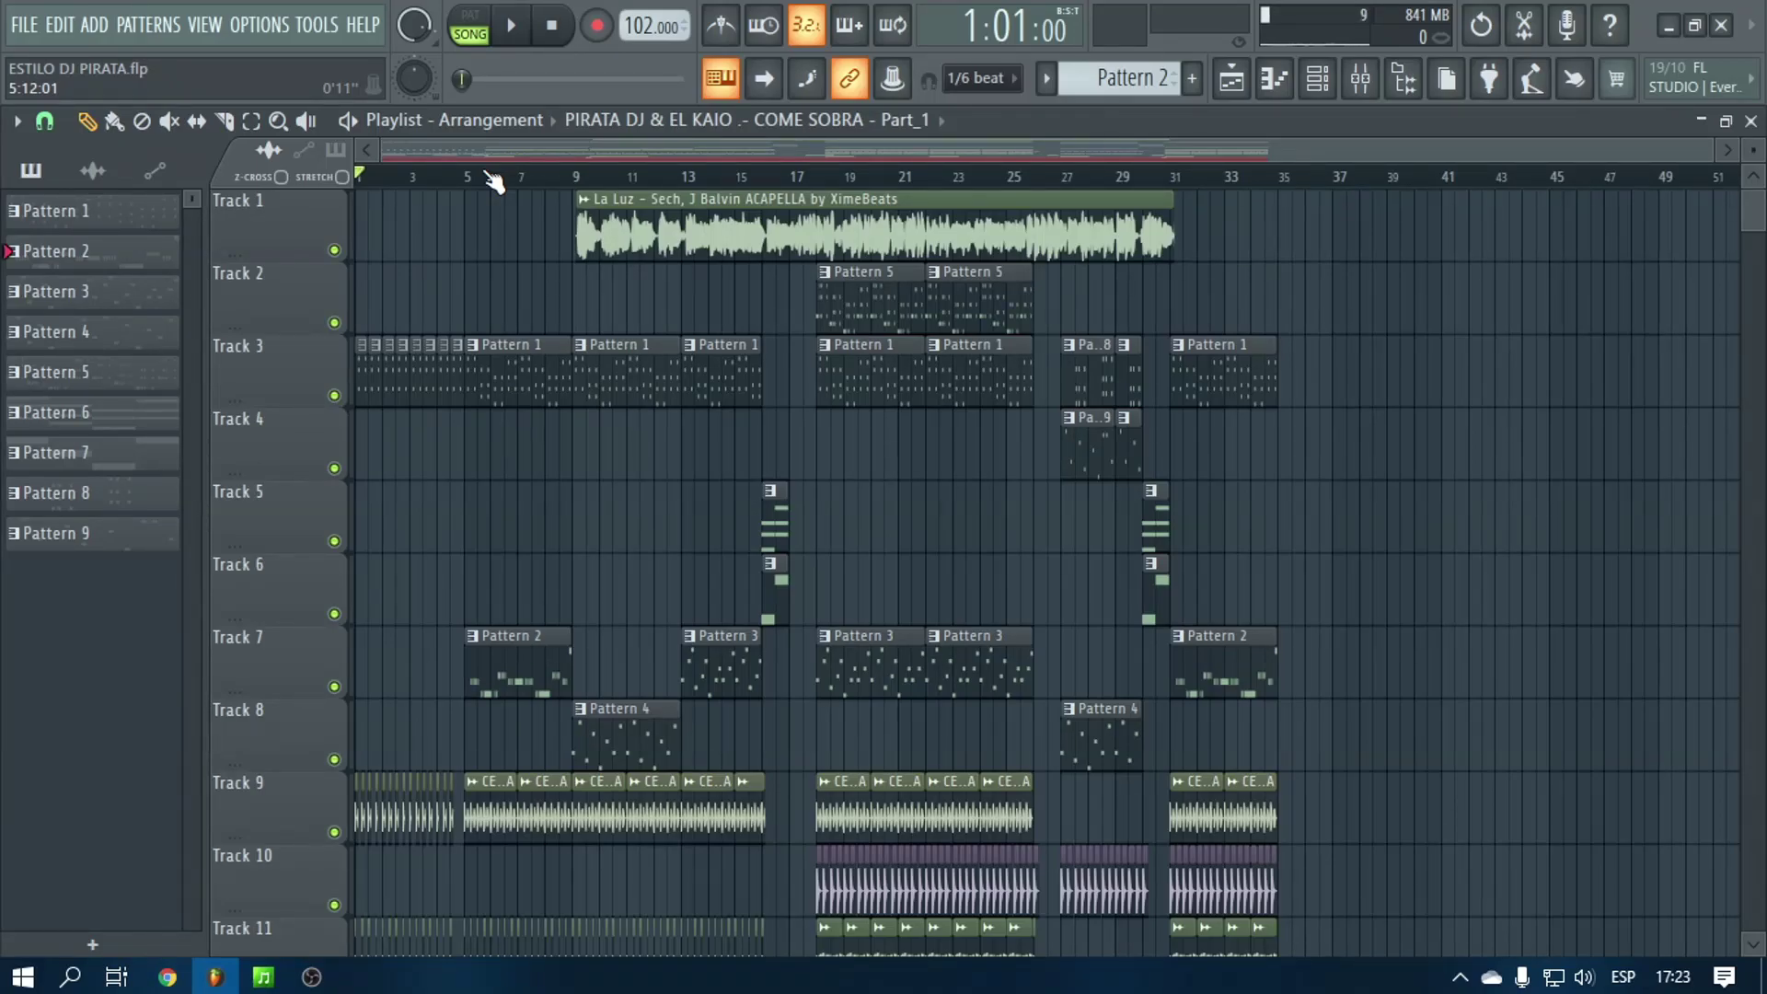
scroll(589, 423, "down", 7)
scroll(608, 516, "up", 5)
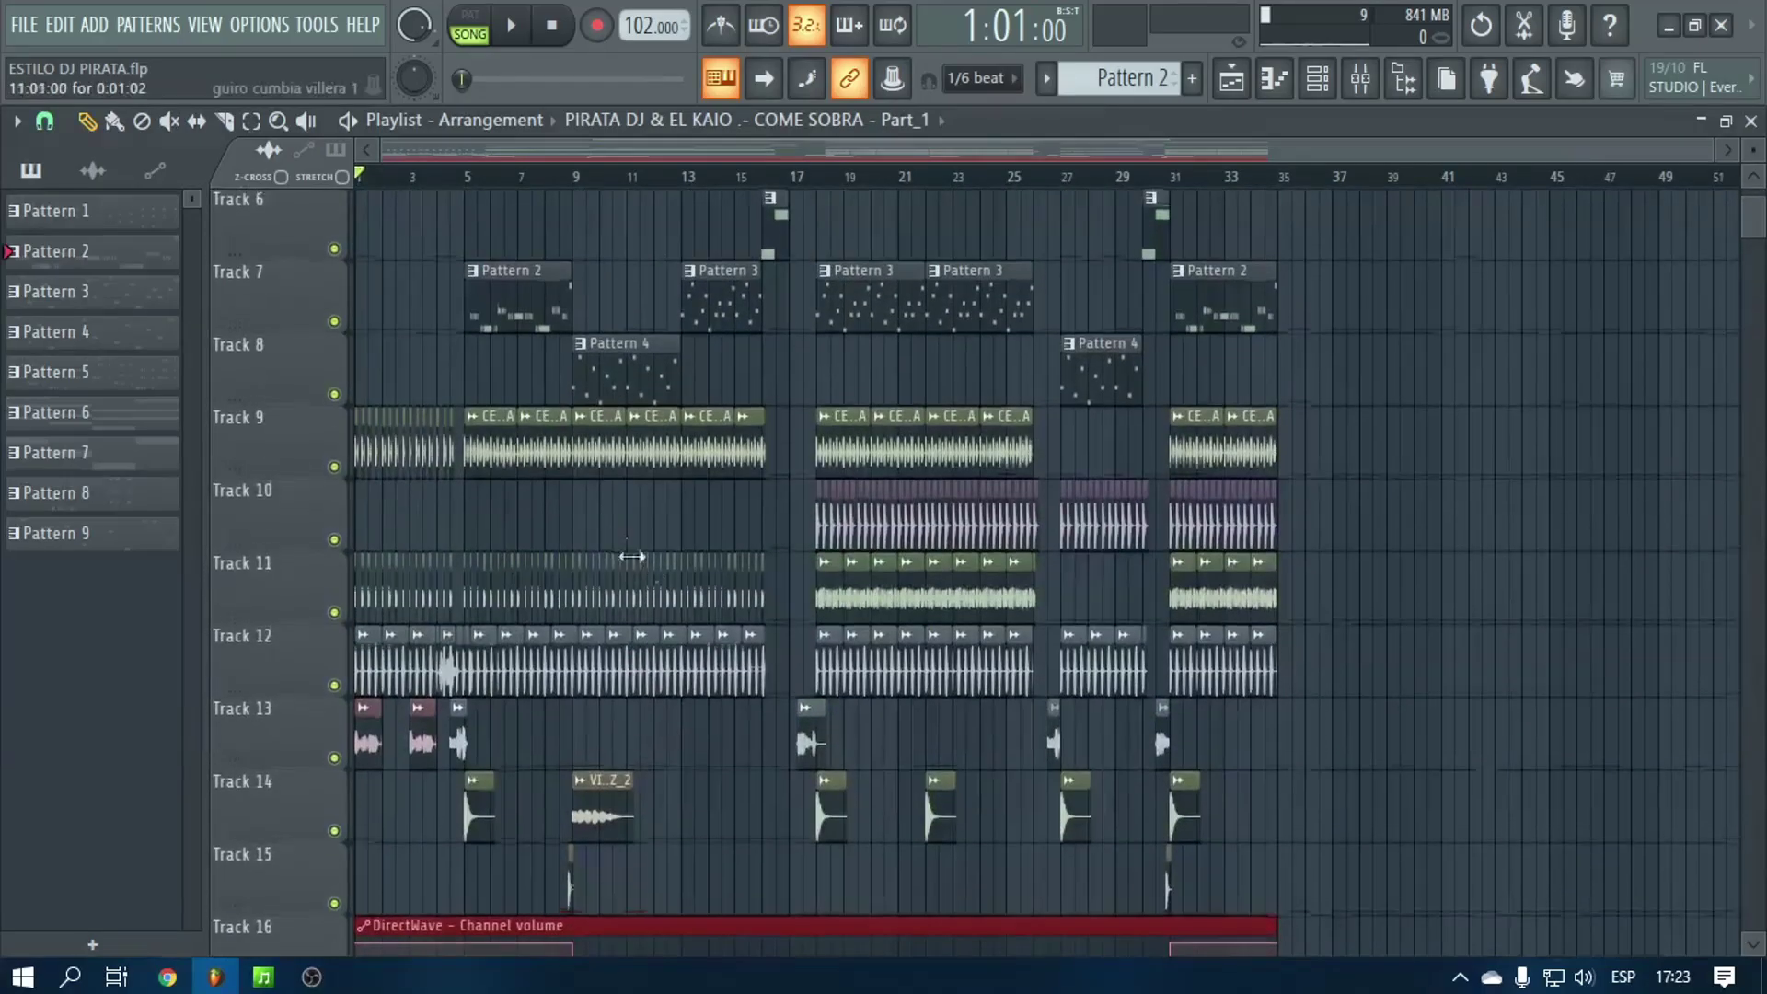
scroll(631, 557, "up", 5)
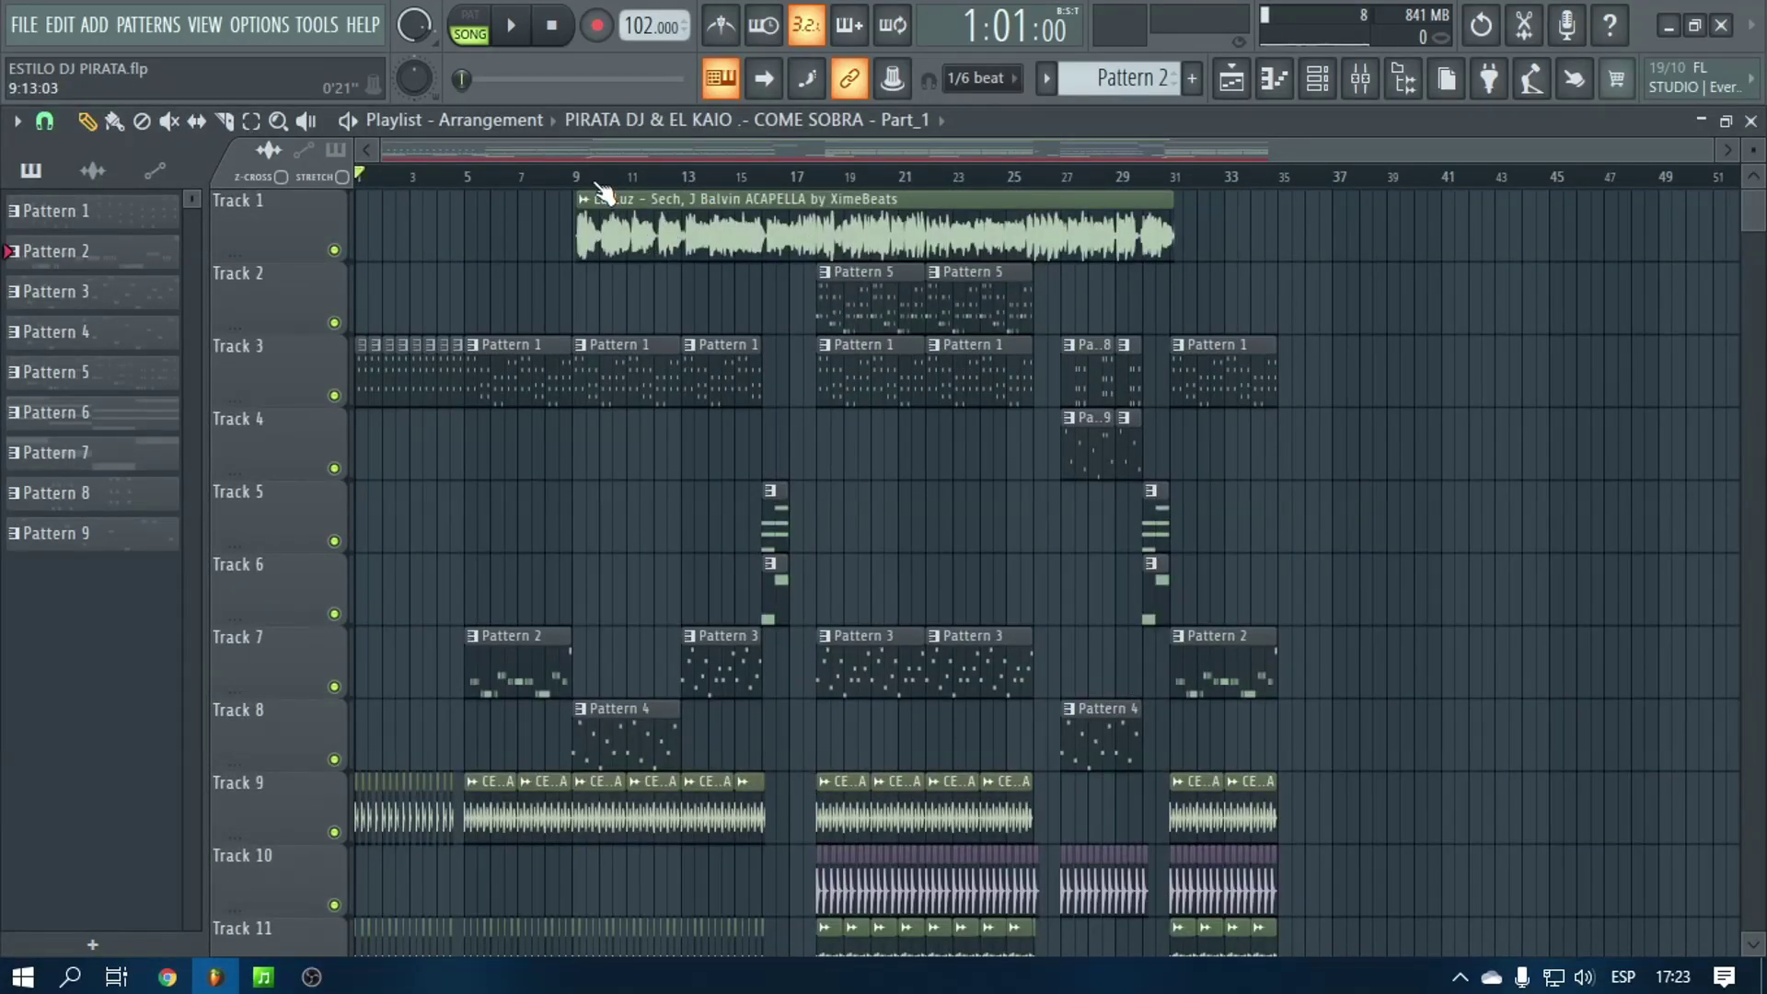
scroll(699, 294, "down", 5)
scroll(1224, 612, "up", 5)
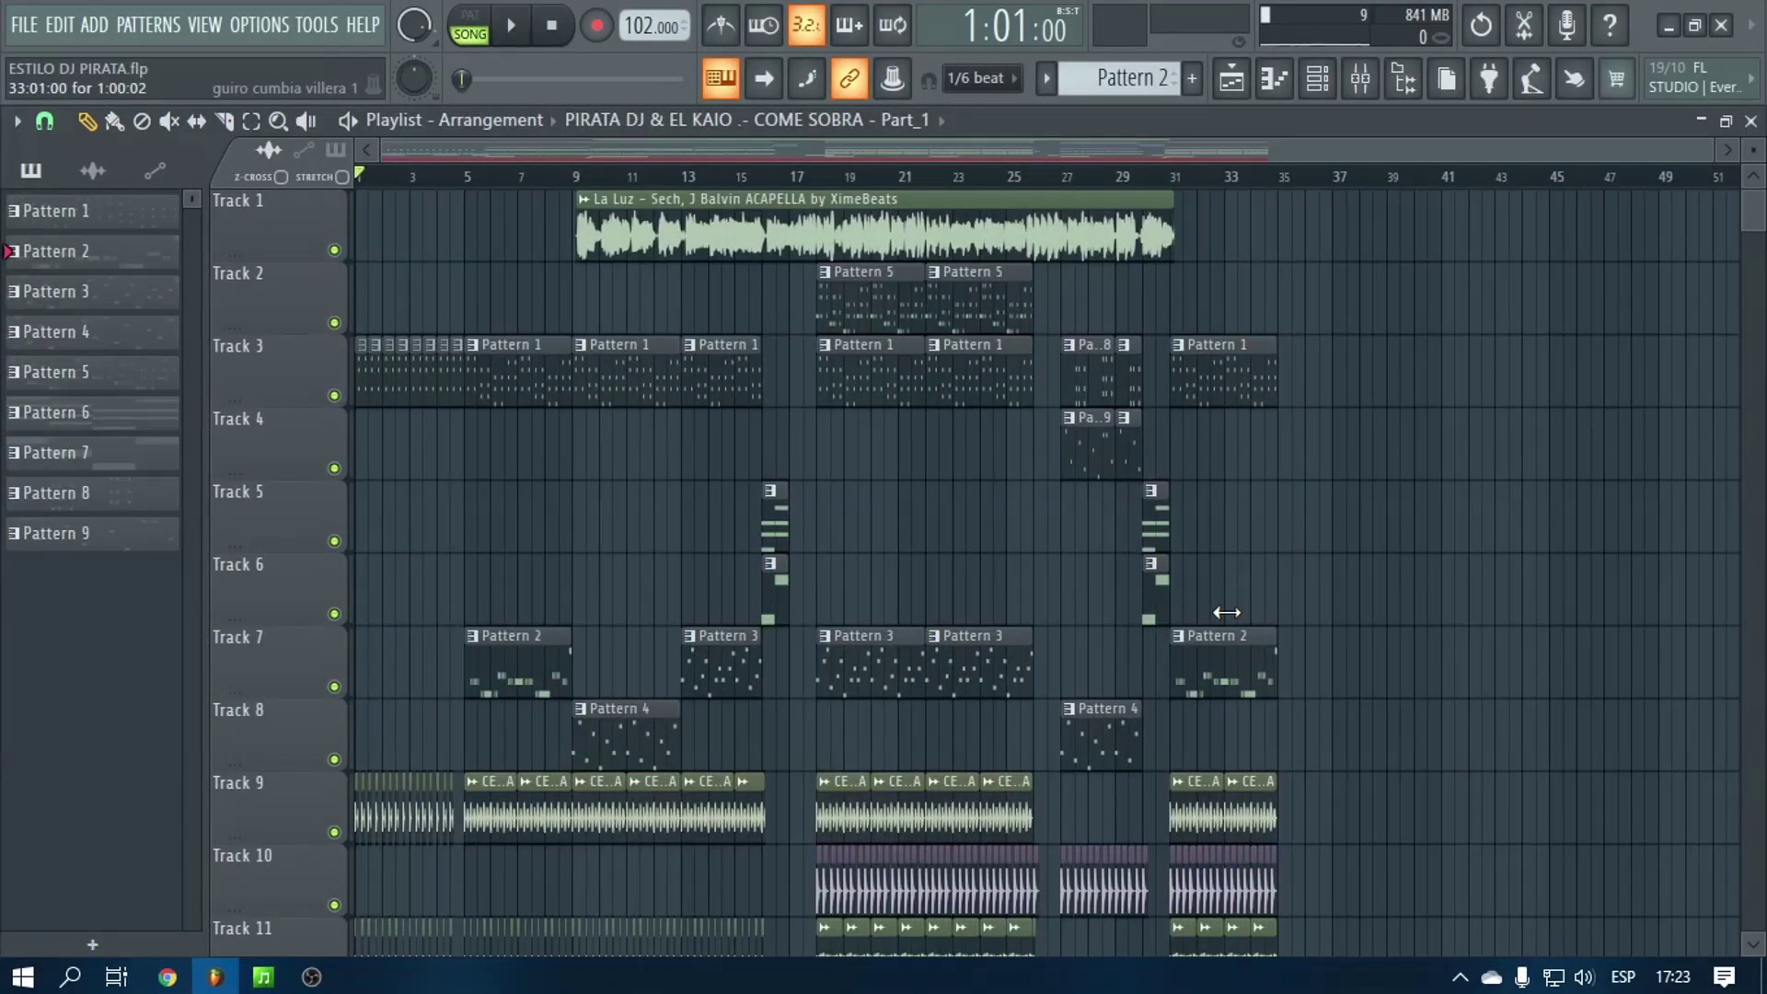
scroll(1247, 619, "down", 5)
scroll(1289, 700, "up", 5)
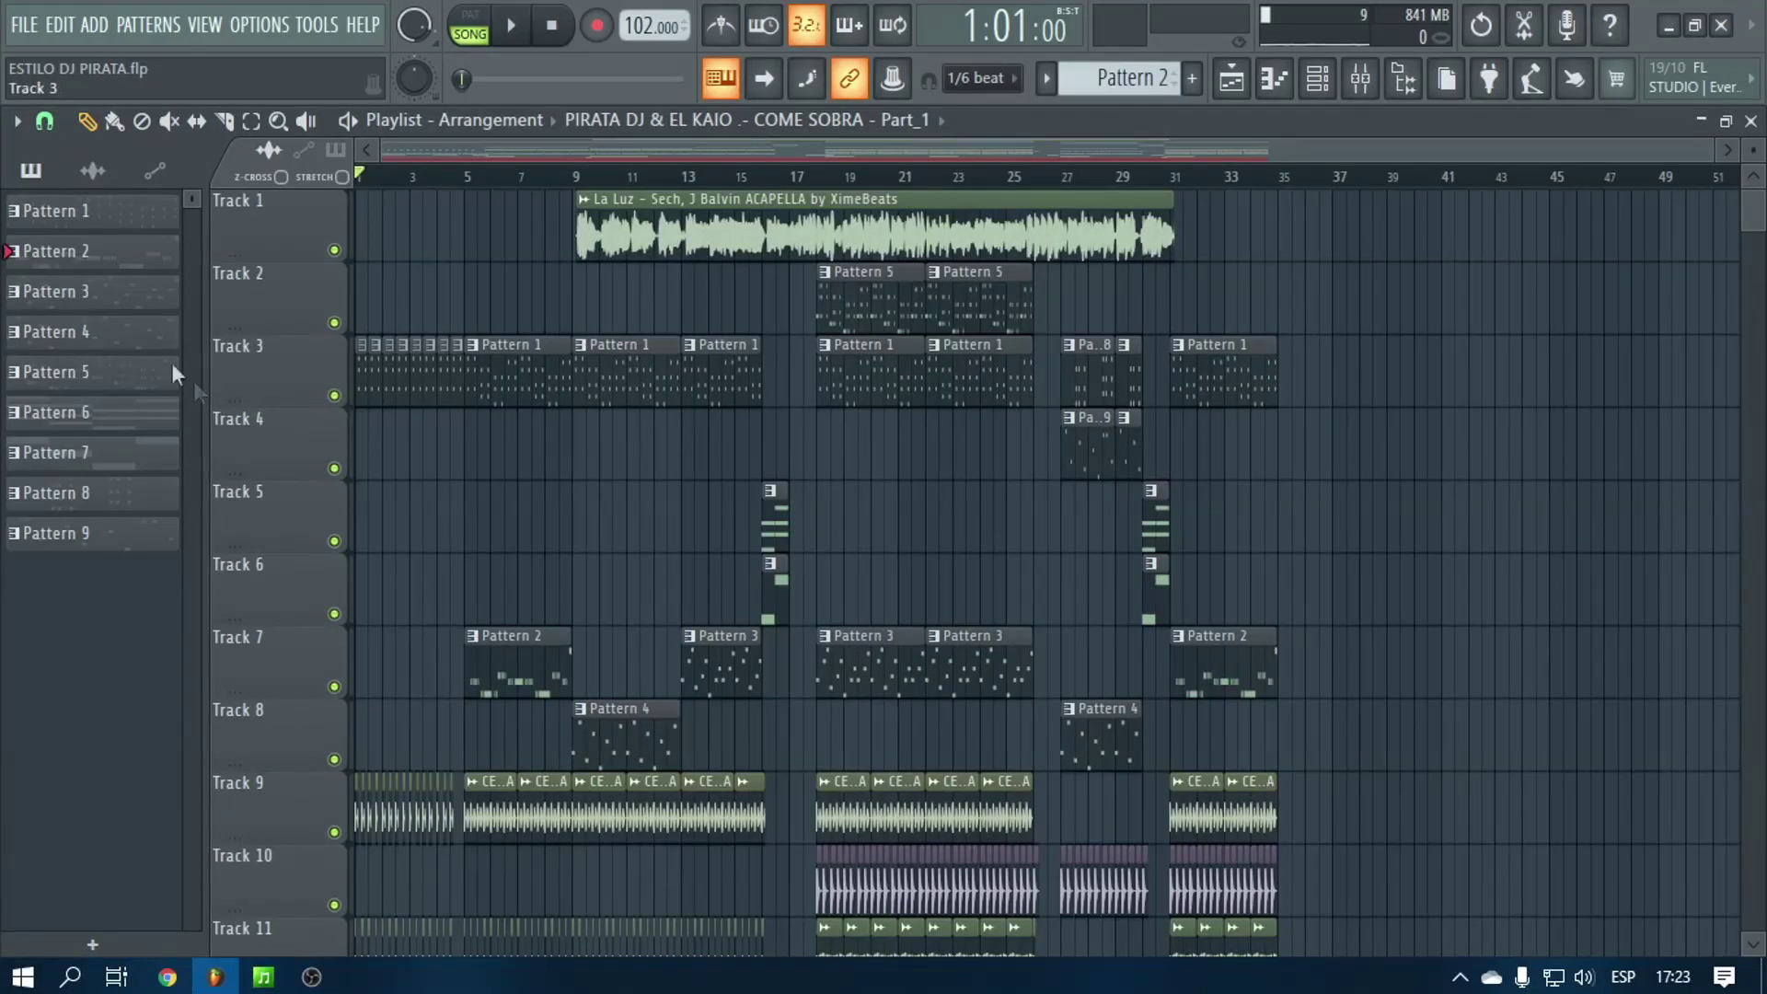
scroll(737, 561, "down", 4)
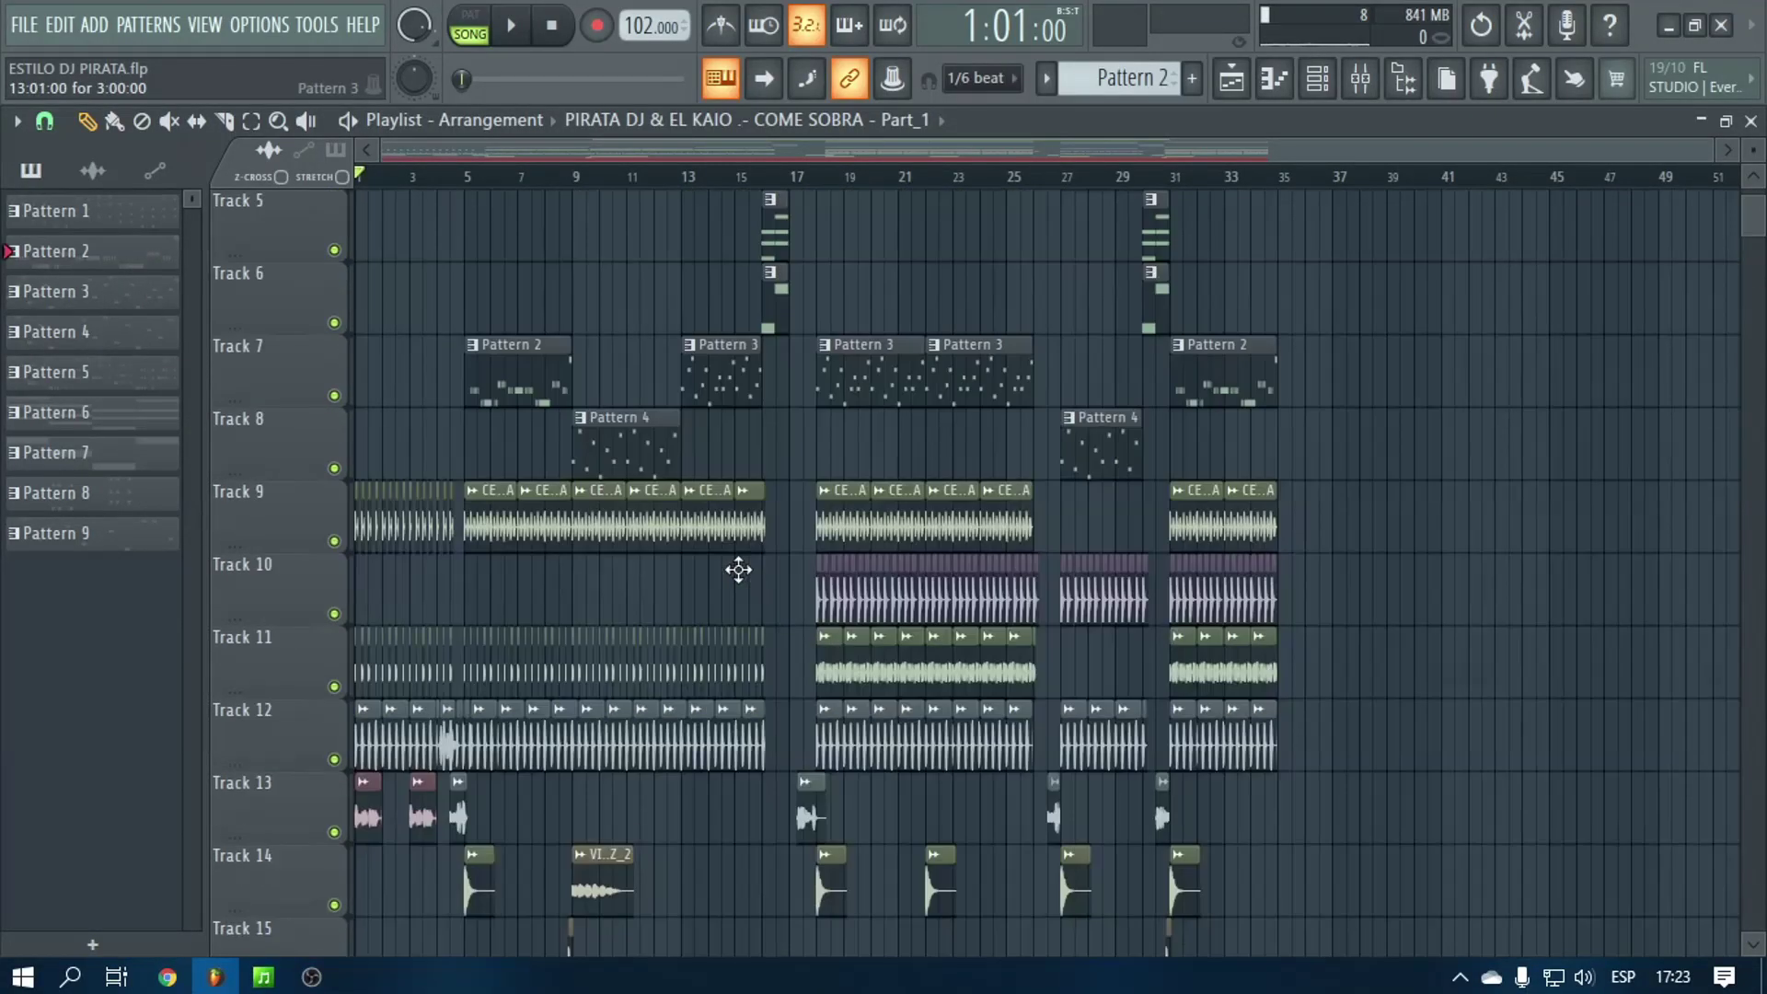
Open the M1 notes of Pattern 1 in the piano roll, play the pattern and stop it
key("F6")
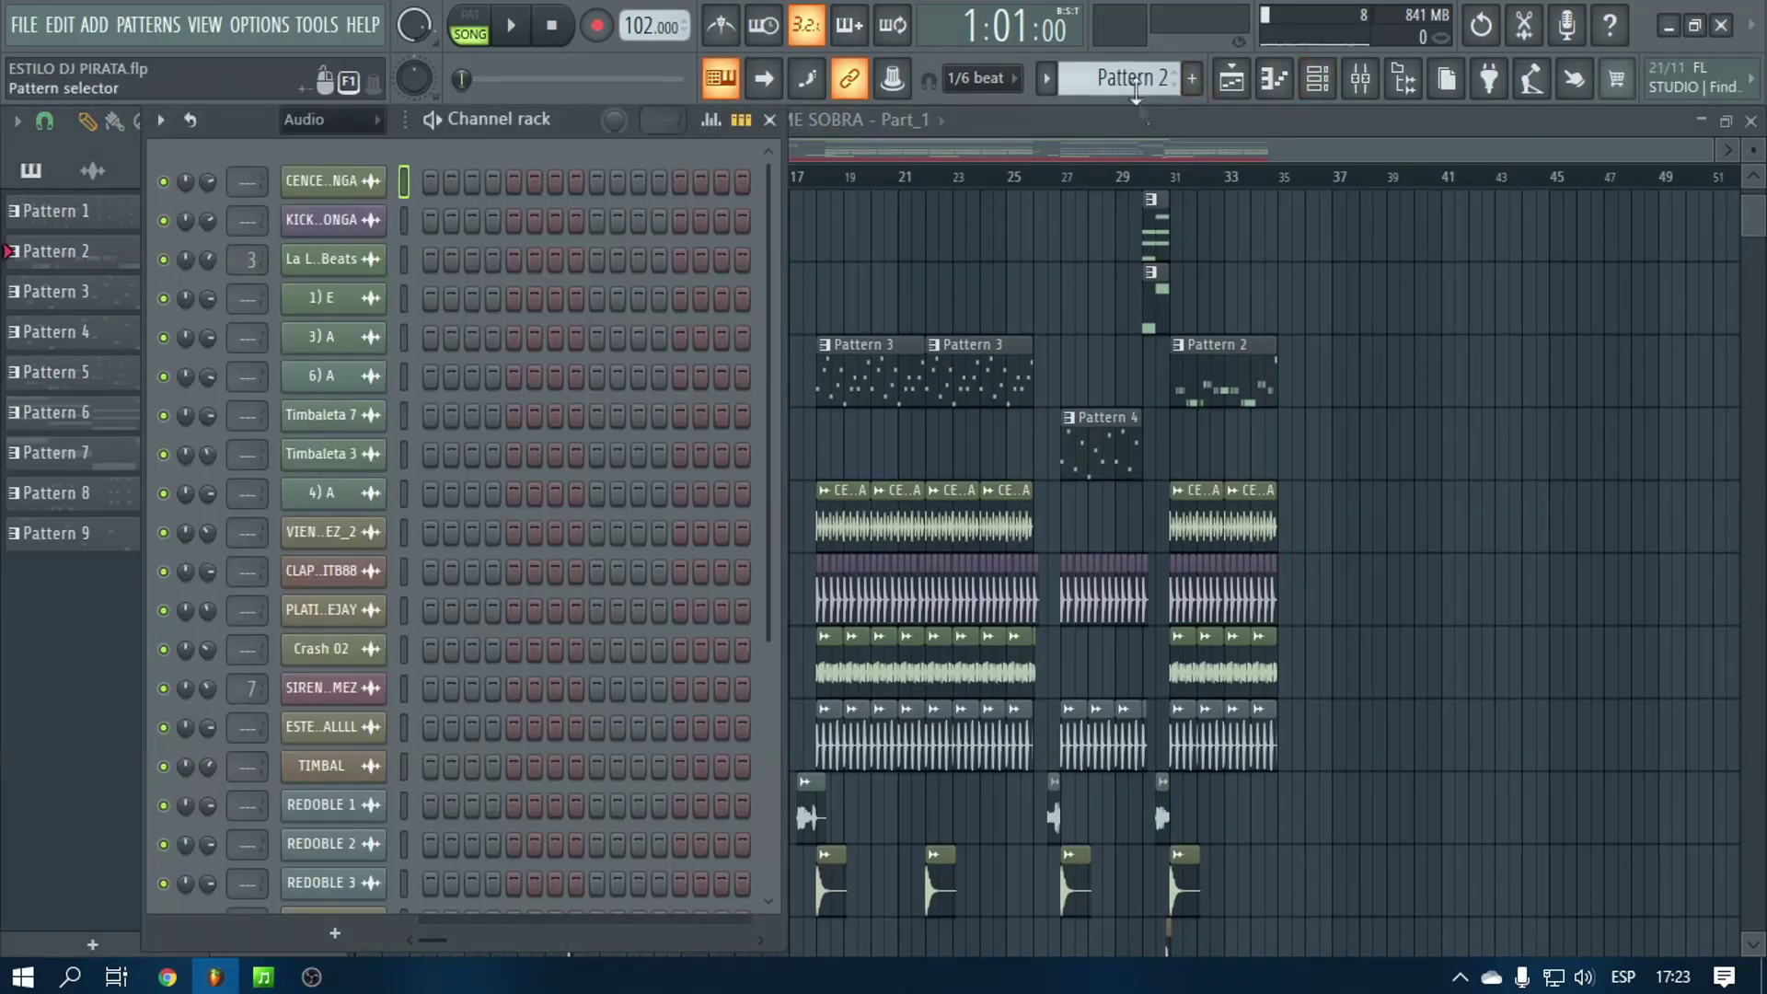
scroll(1131, 80, "up", 1)
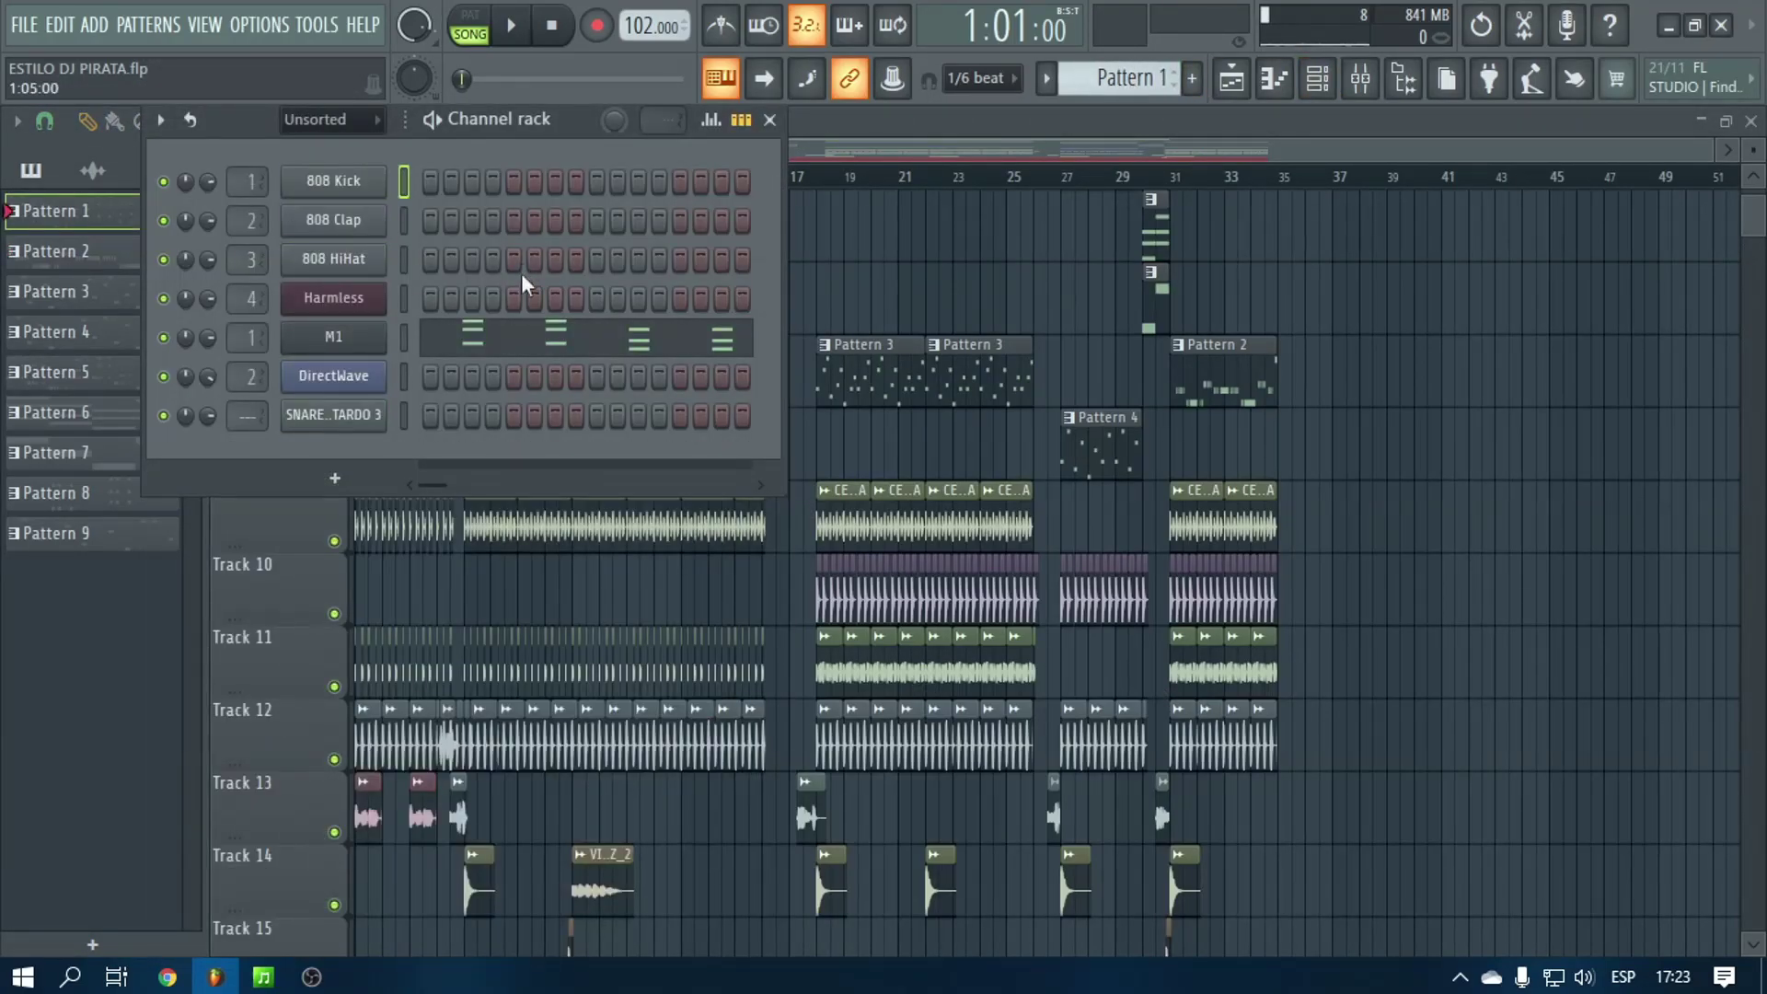
left_click(444, 345)
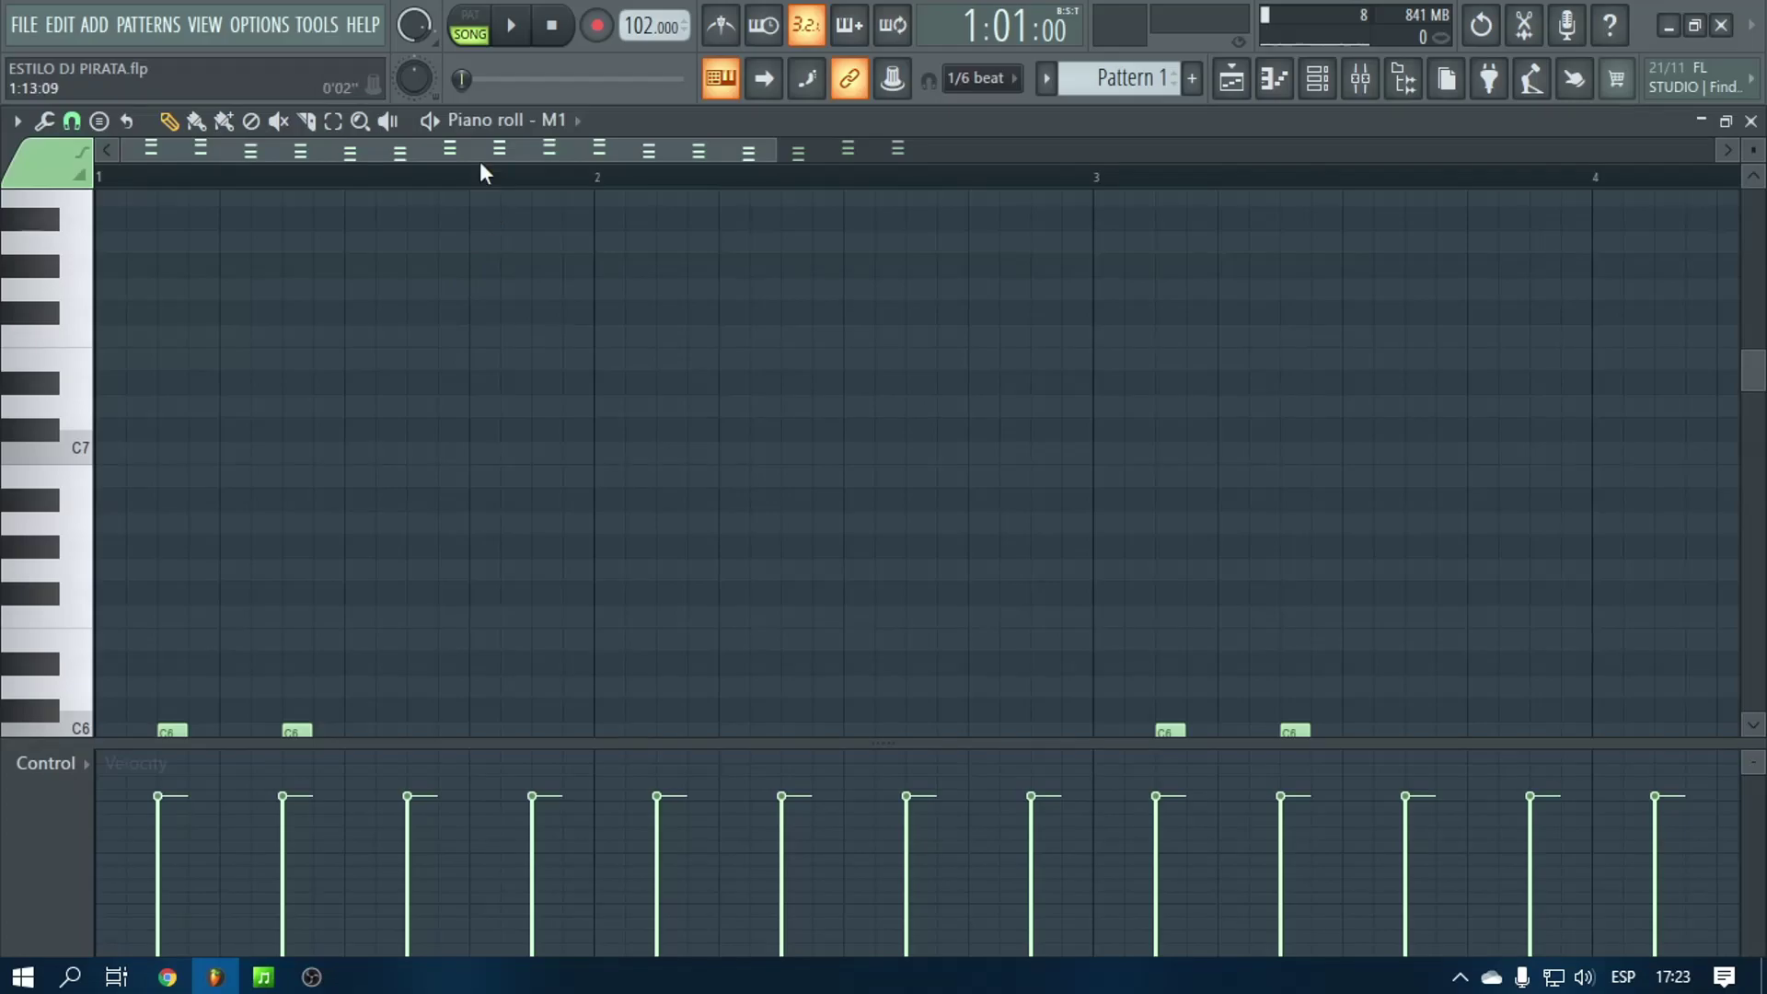
left_click(511, 25)
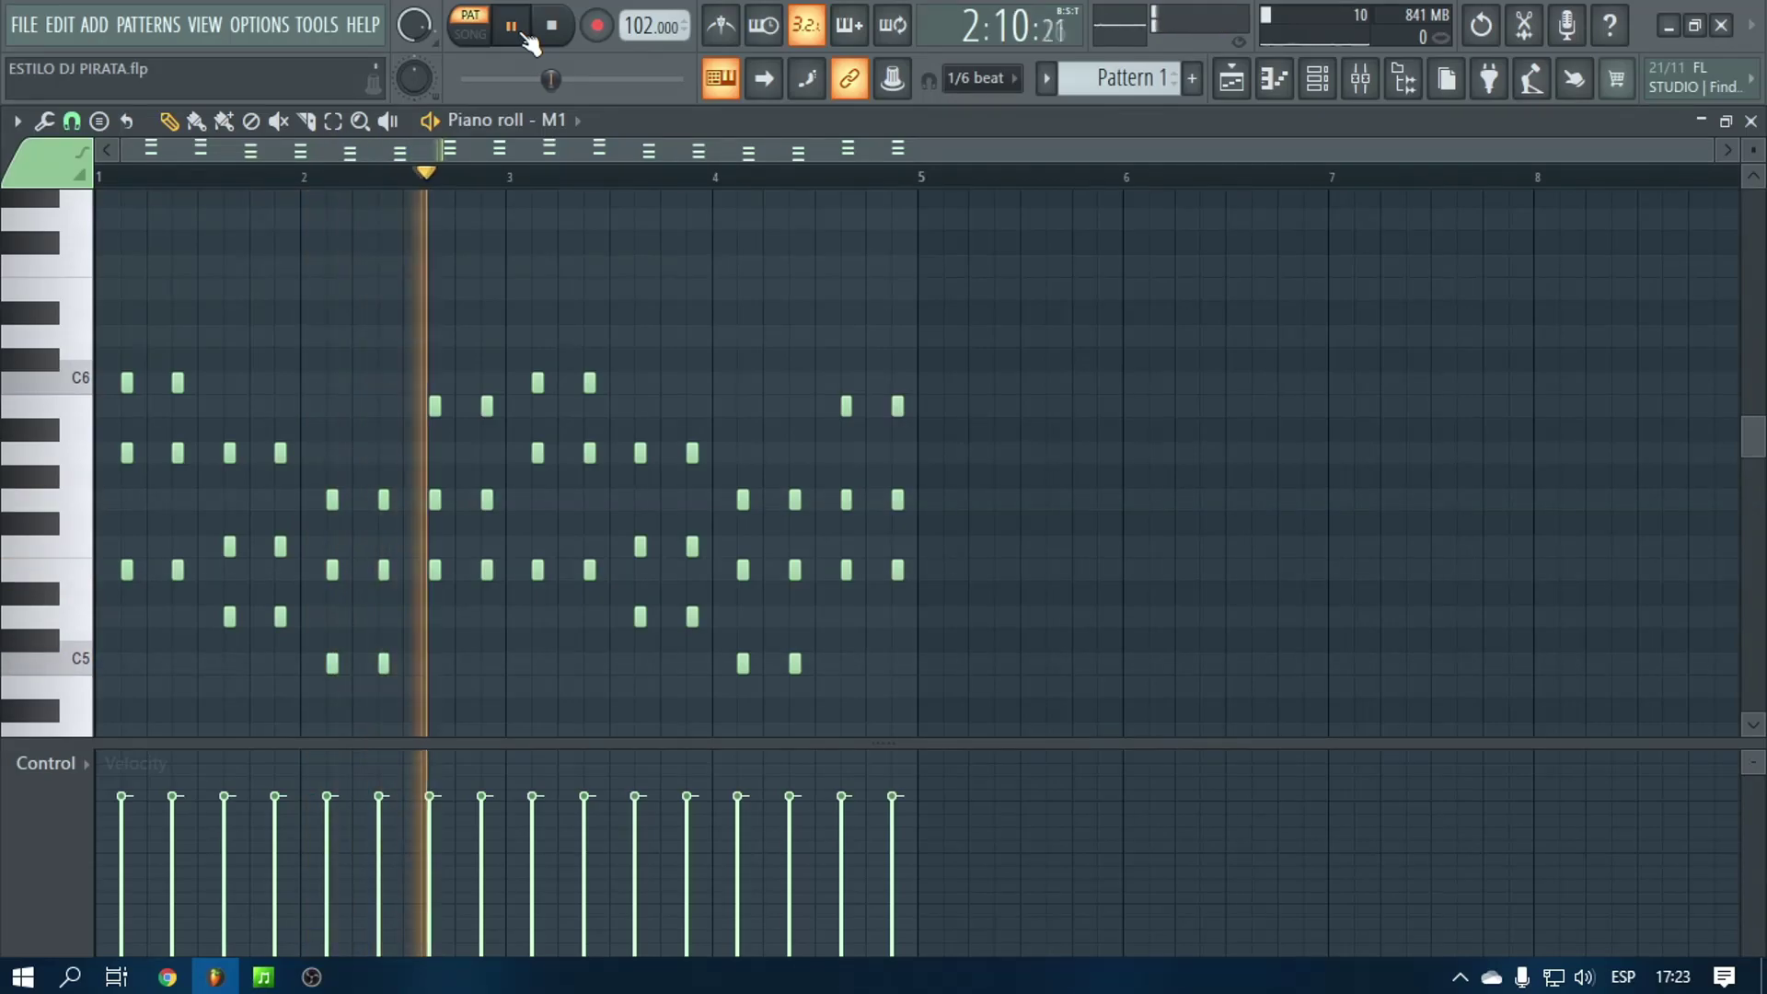
left_click(553, 25)
scroll(108, 182, "up", 4)
scroll(107, 181, "down", 6)
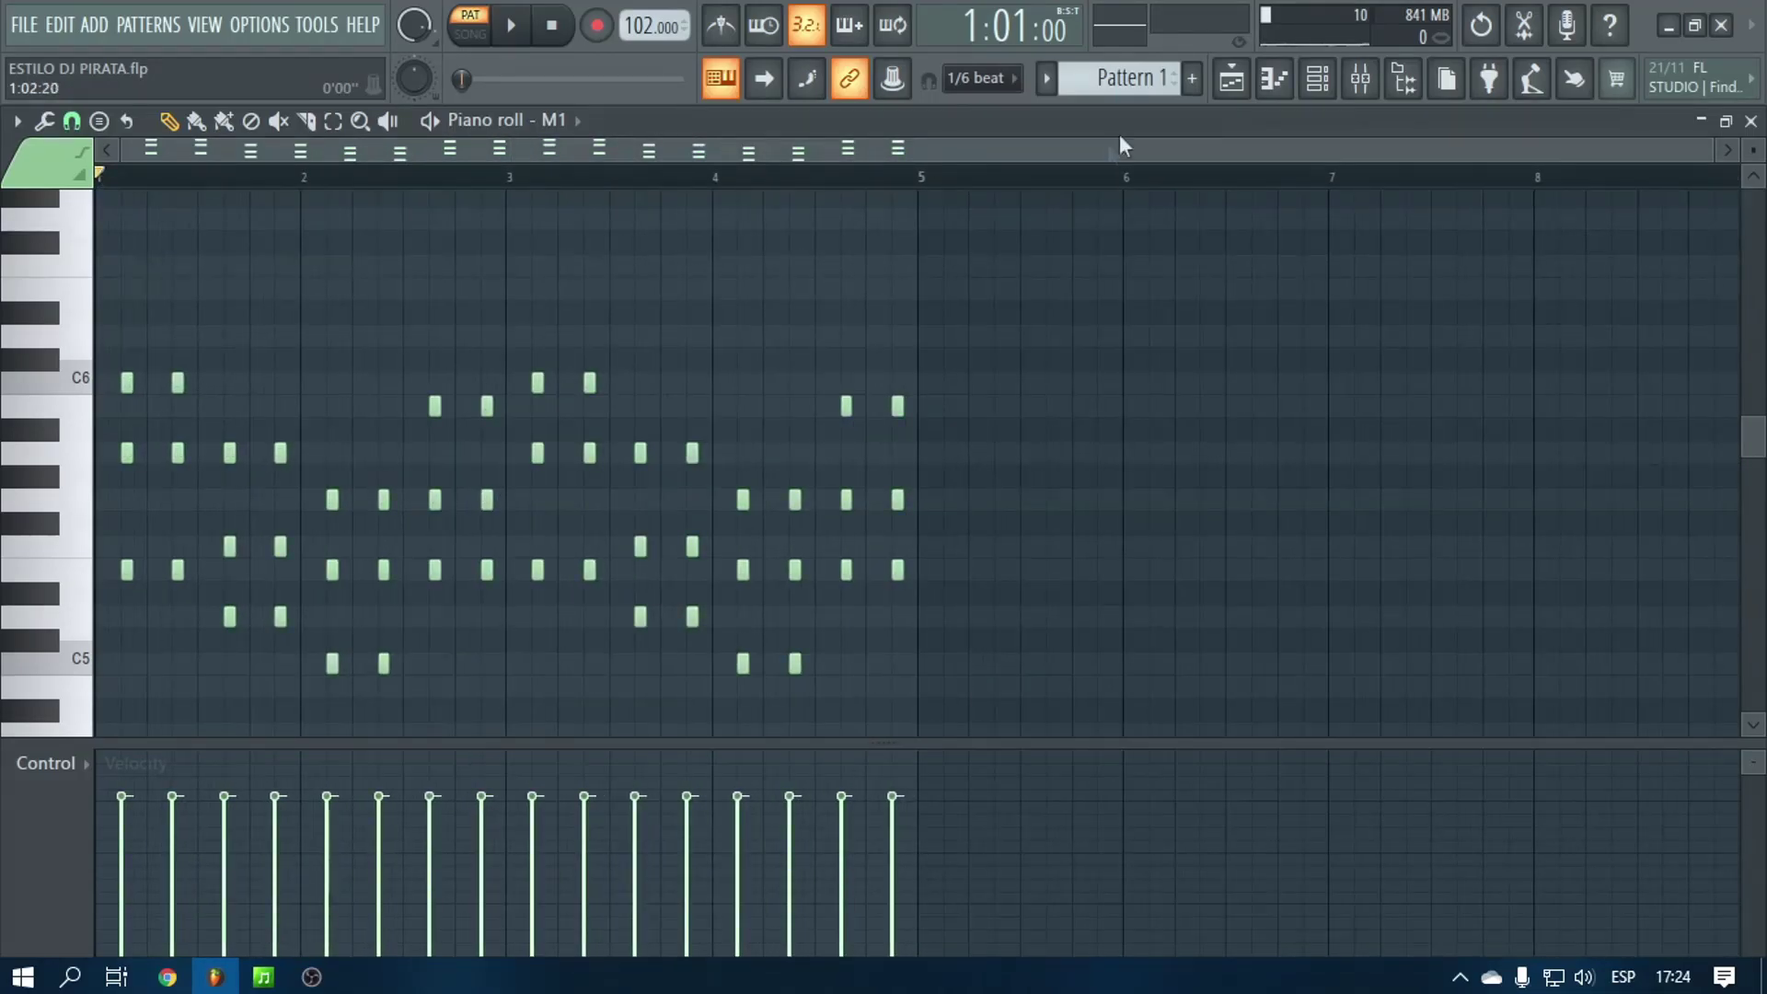
Switch to Pattern 2, open its DirectWave notes in the piano roll, and audition the melody
left_click(1231, 78)
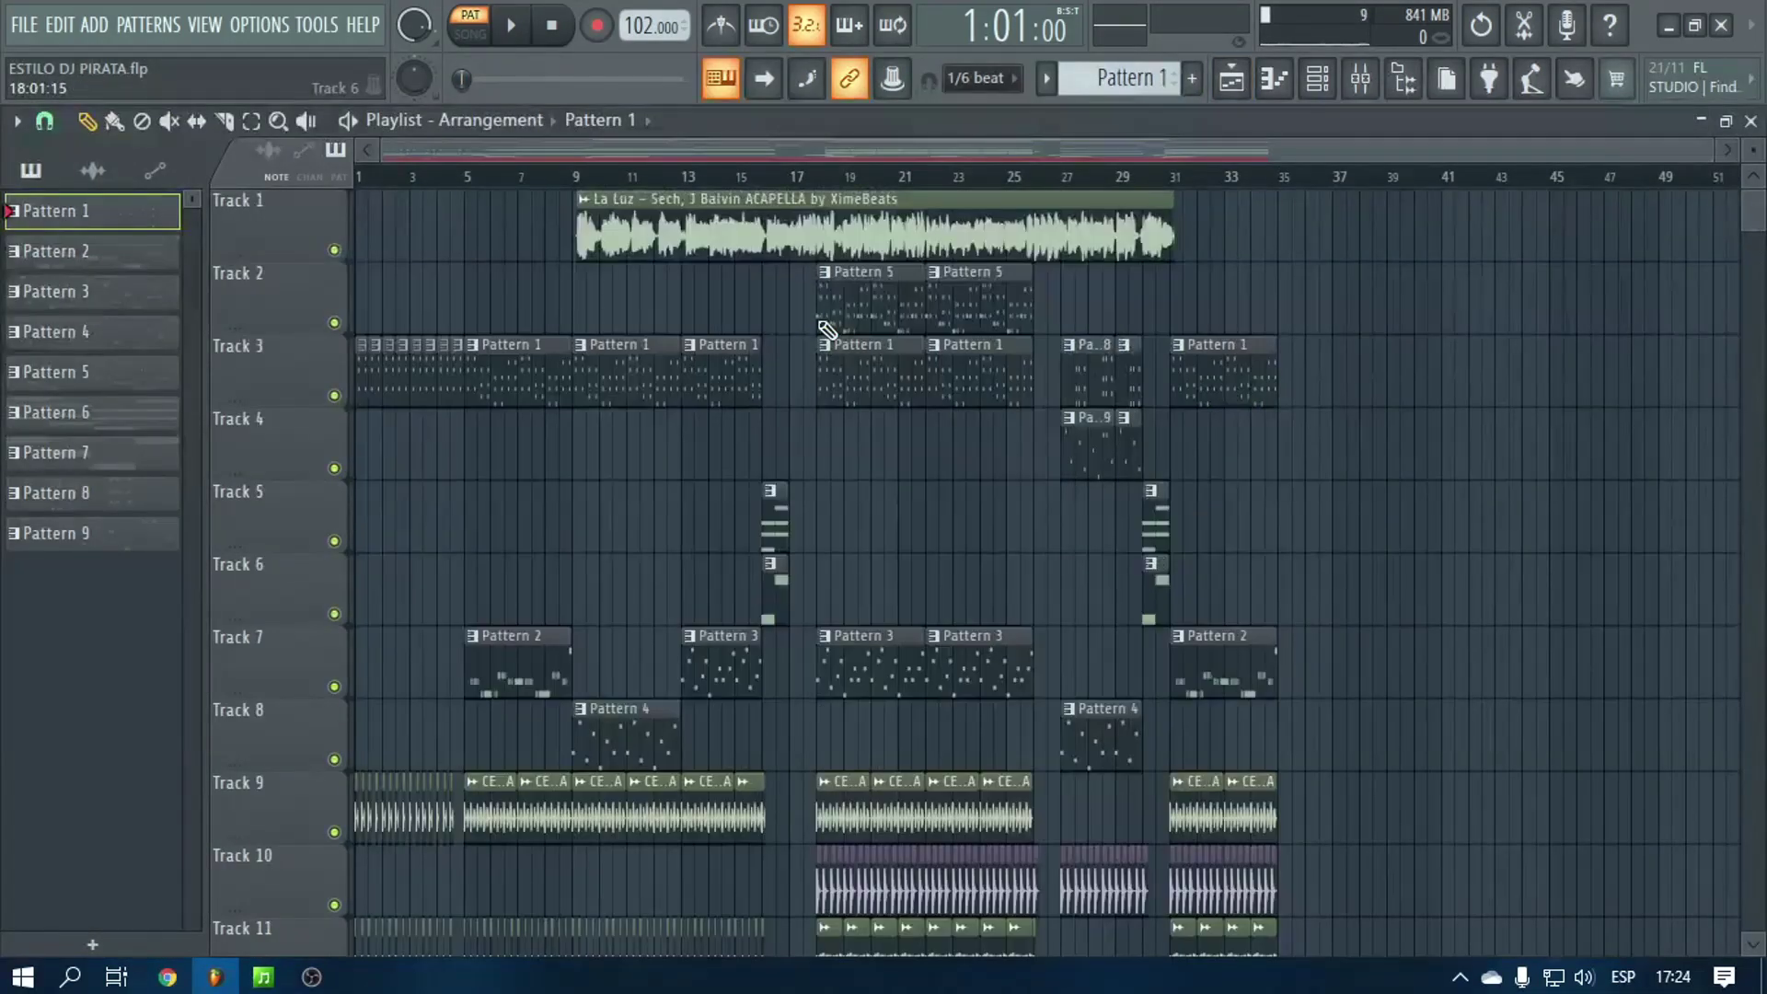
key("F6")
key("KP_Add")
left_click(373, 389)
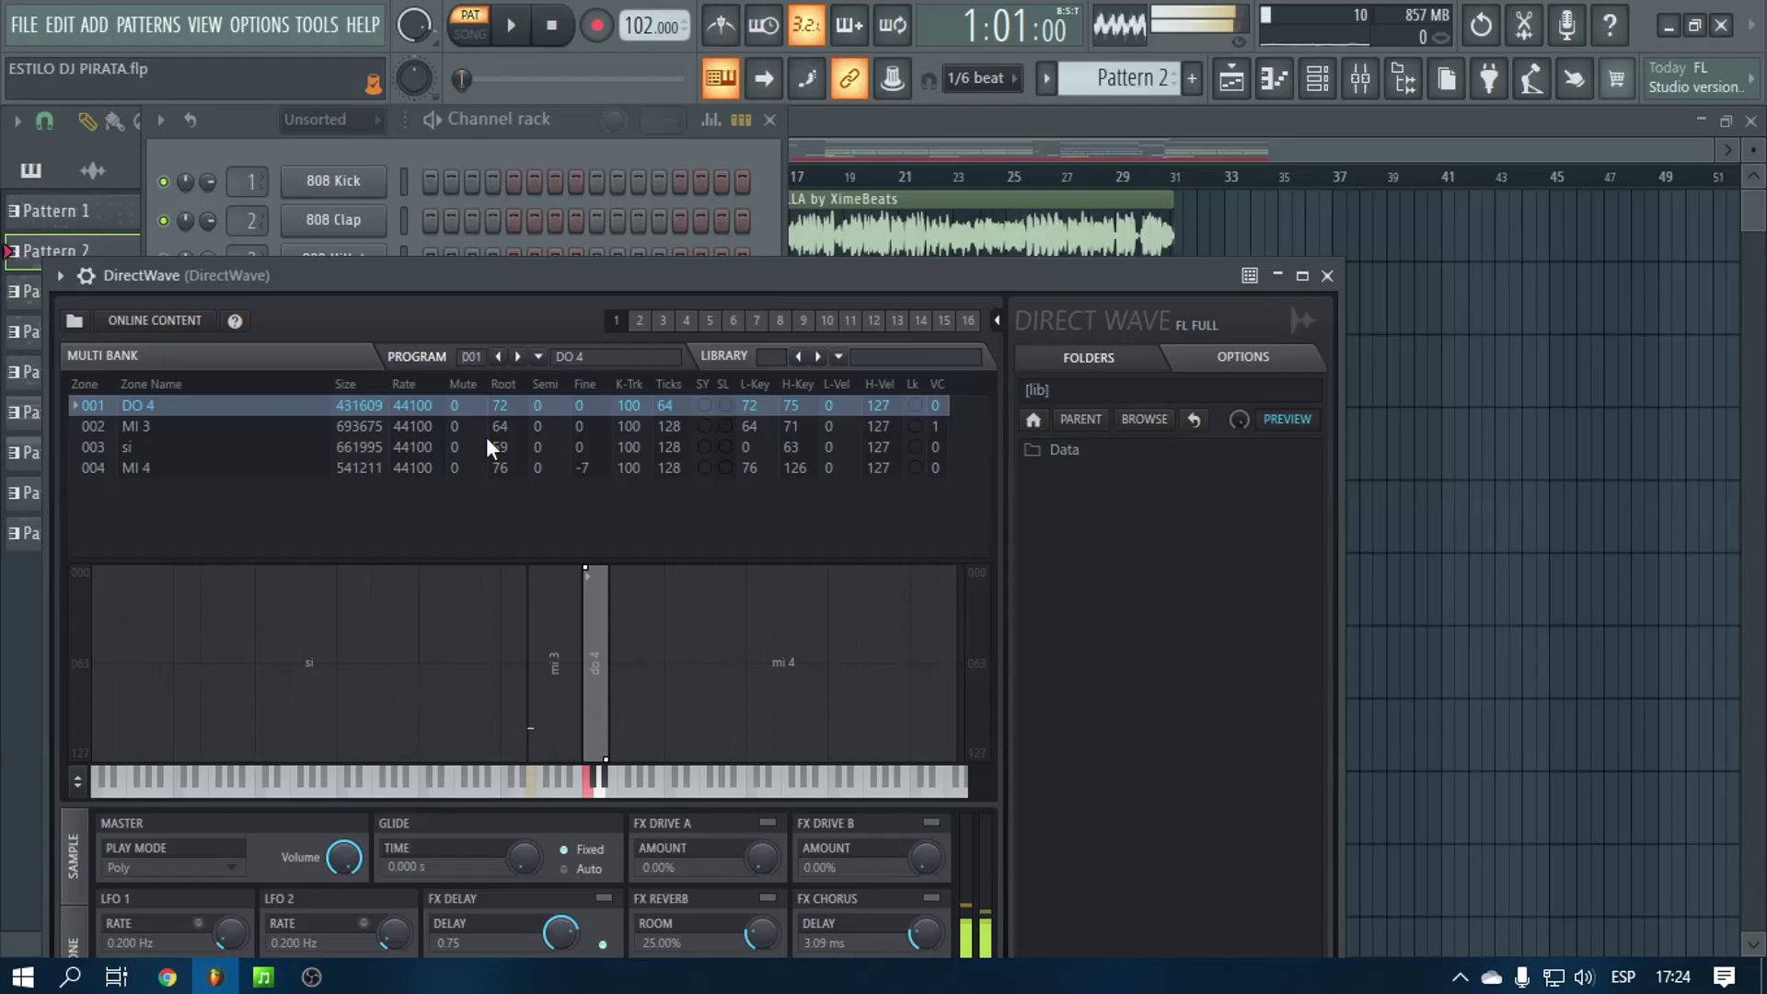
left_click(478, 168)
left_click(497, 375)
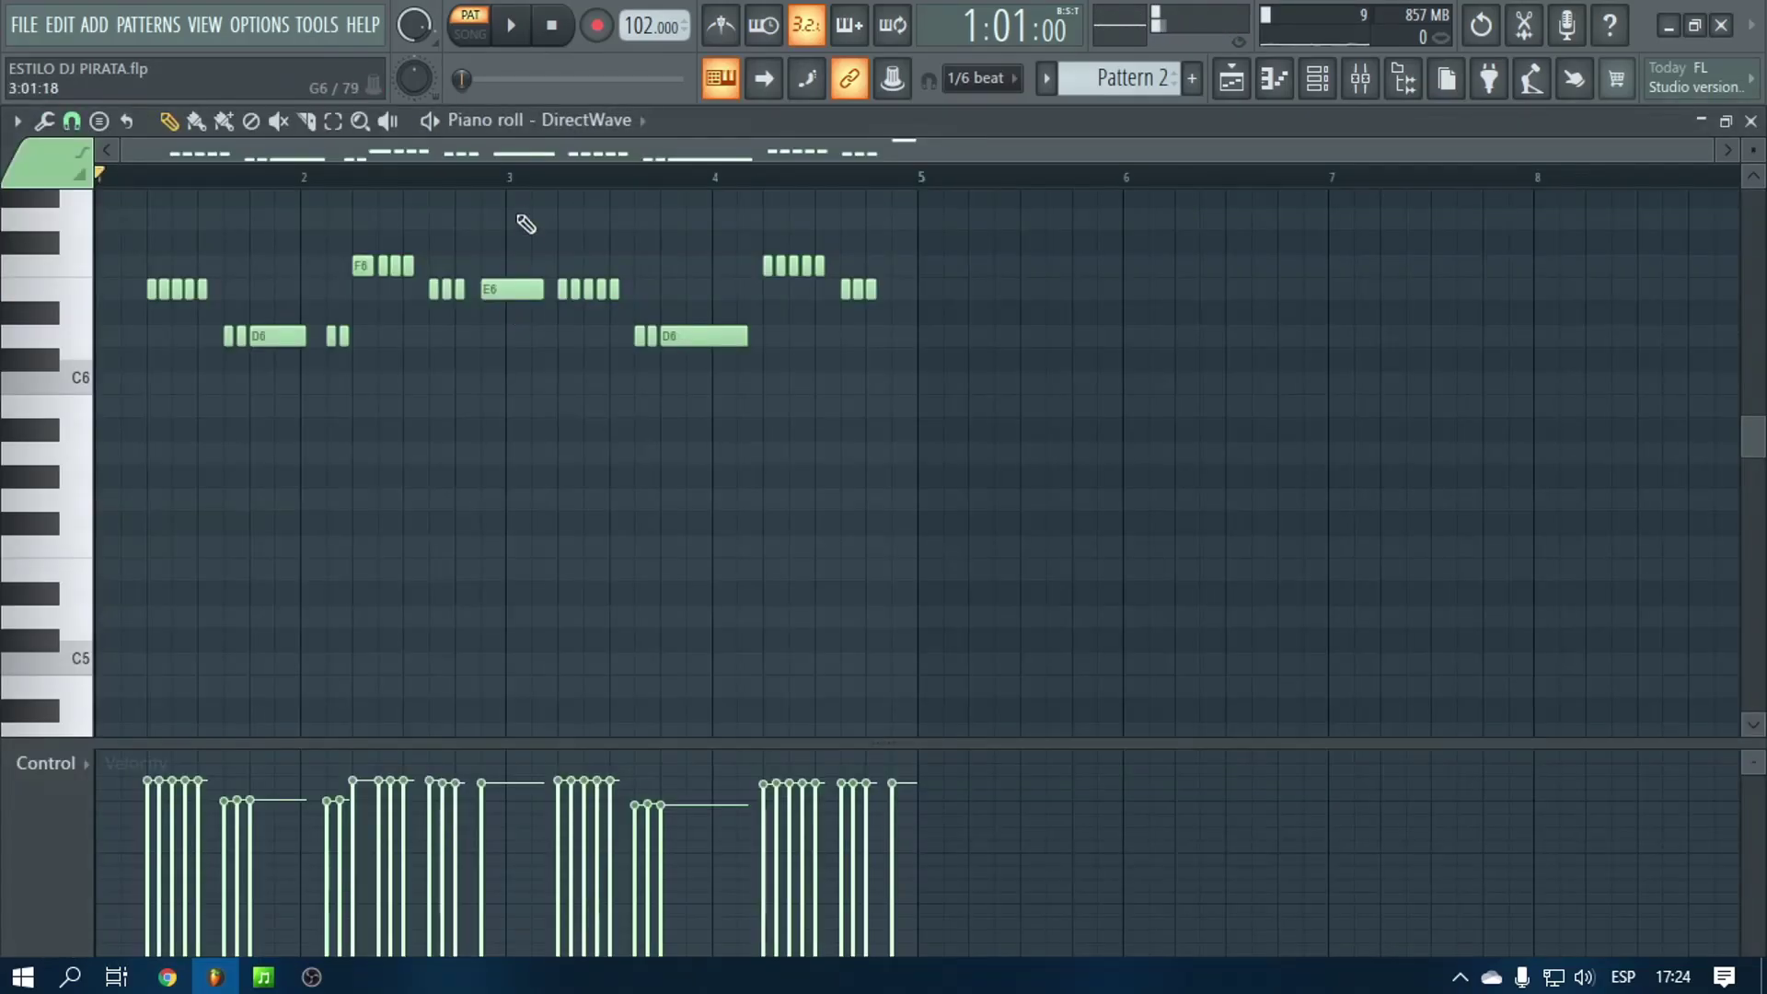
scroll(505, 206, "up", 3)
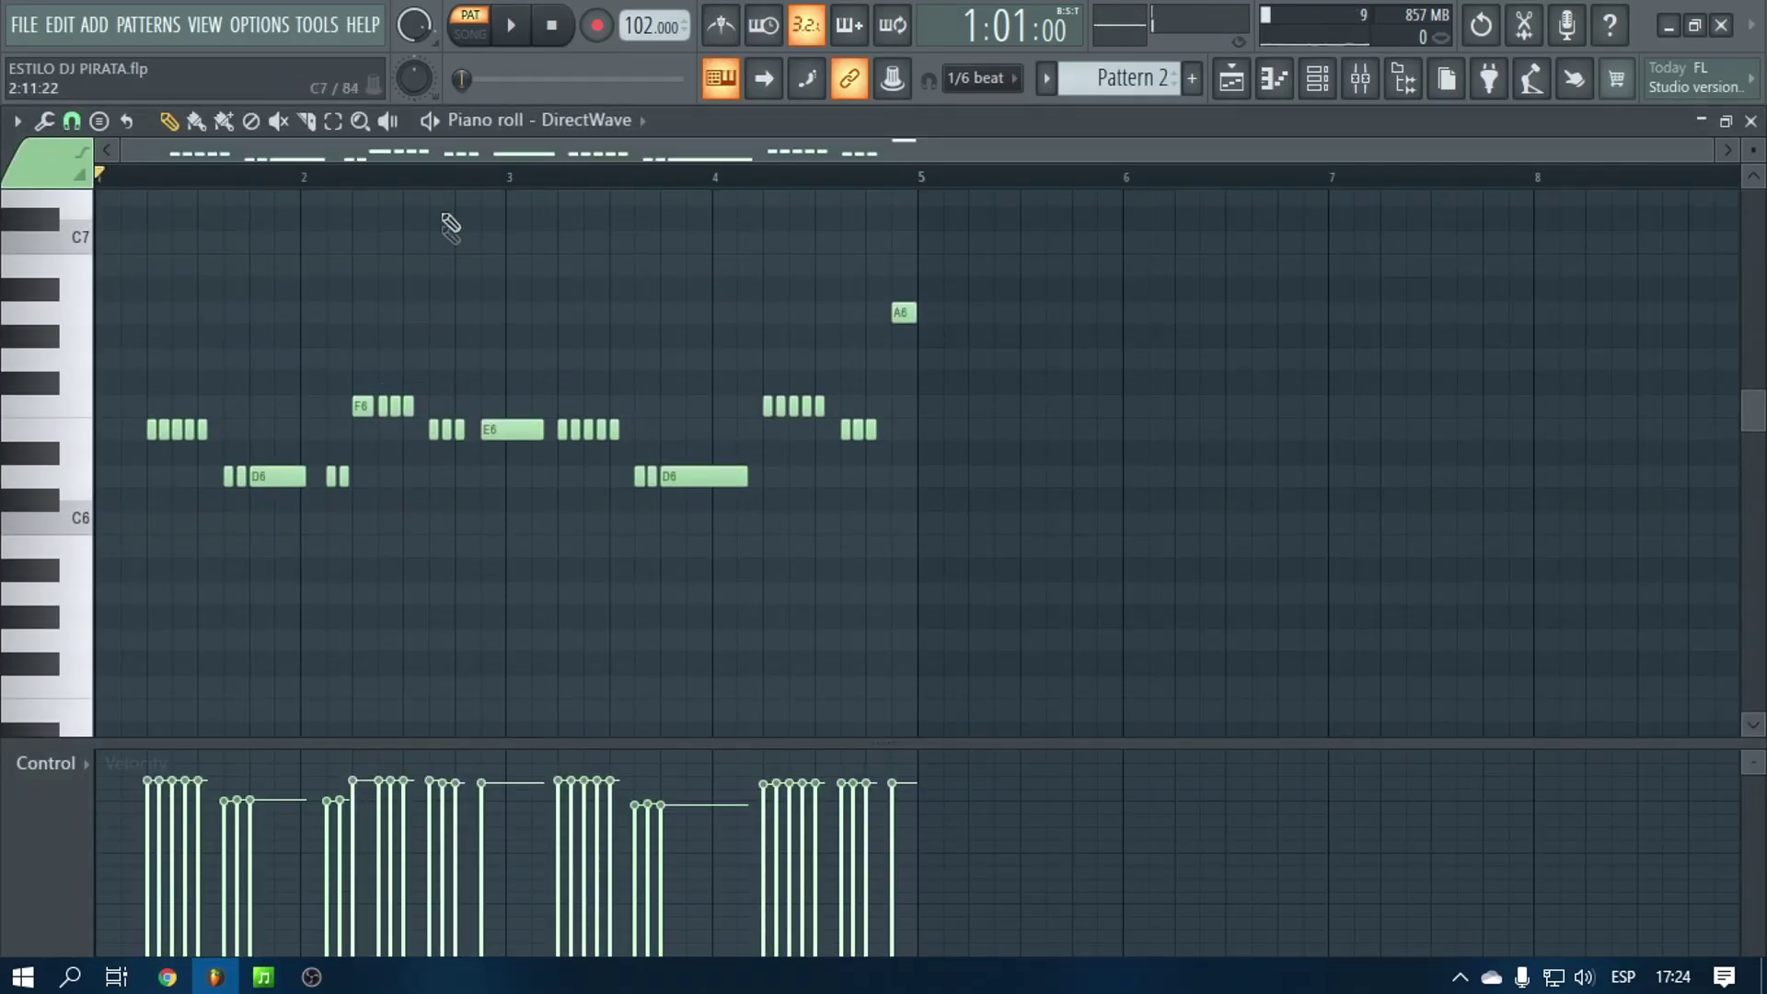
left_click(507, 44)
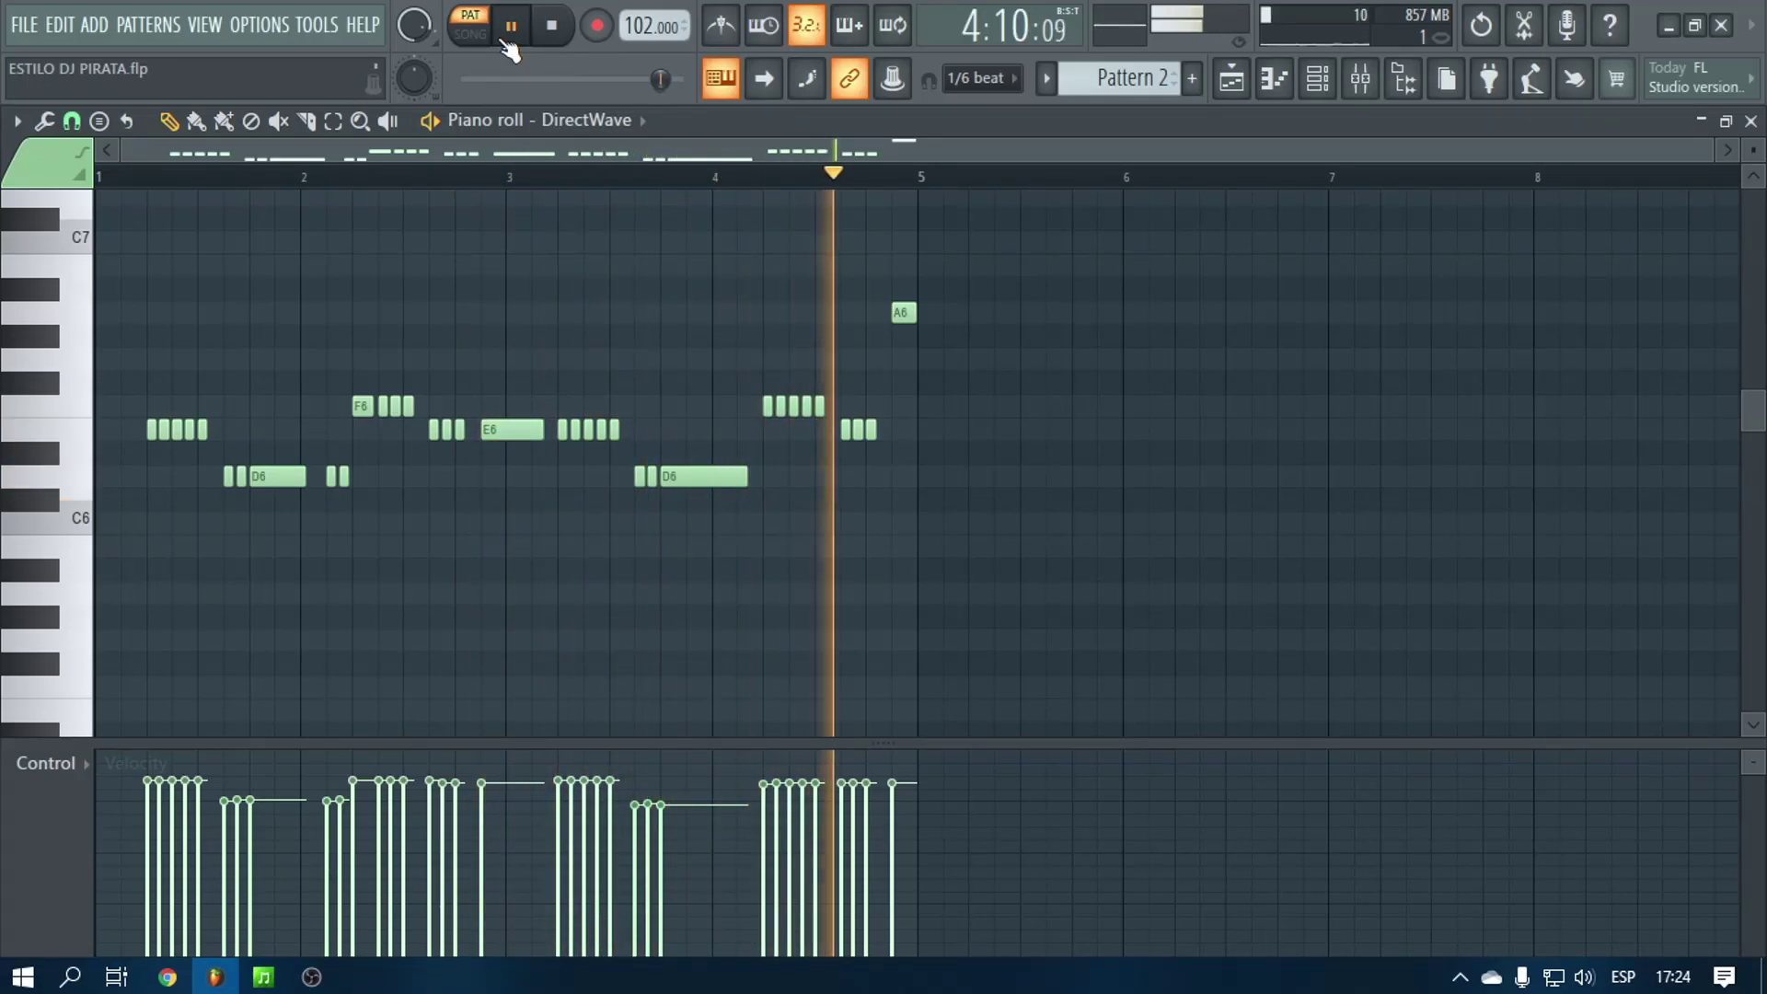
left_click(551, 26)
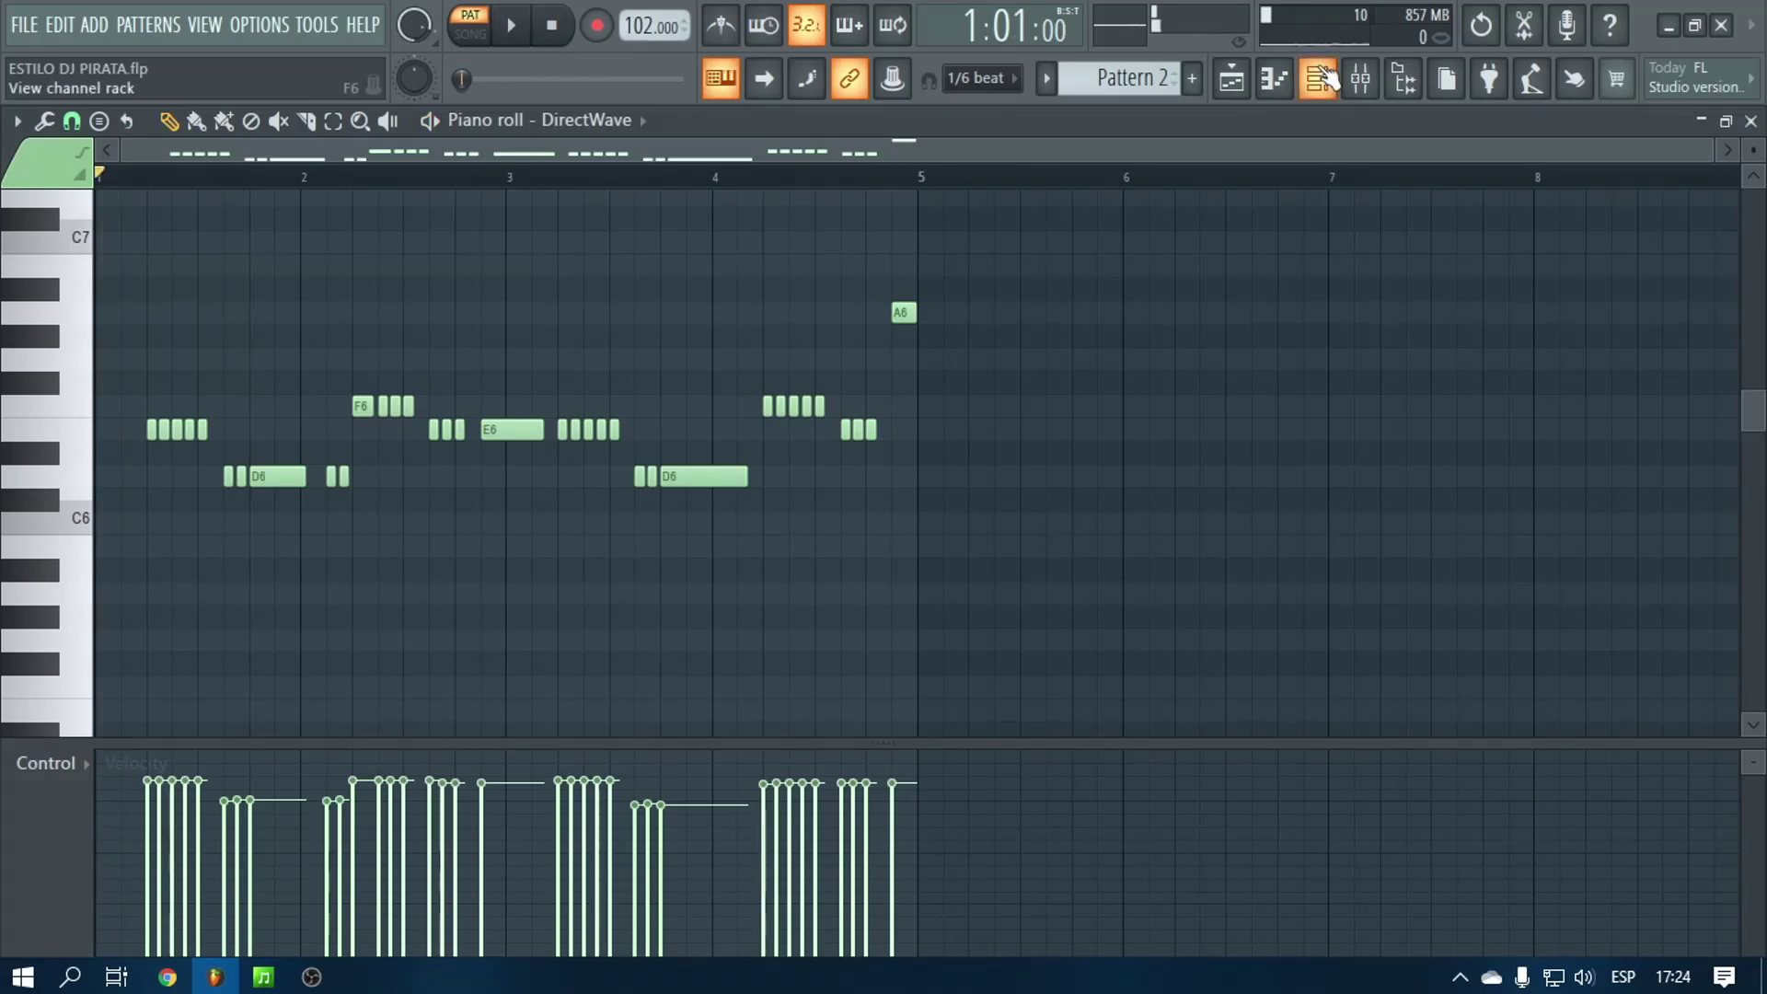
Select Pattern 3 and open its Harmless channel notes in the piano roll
left_click(1317, 79)
left_click(1232, 78)
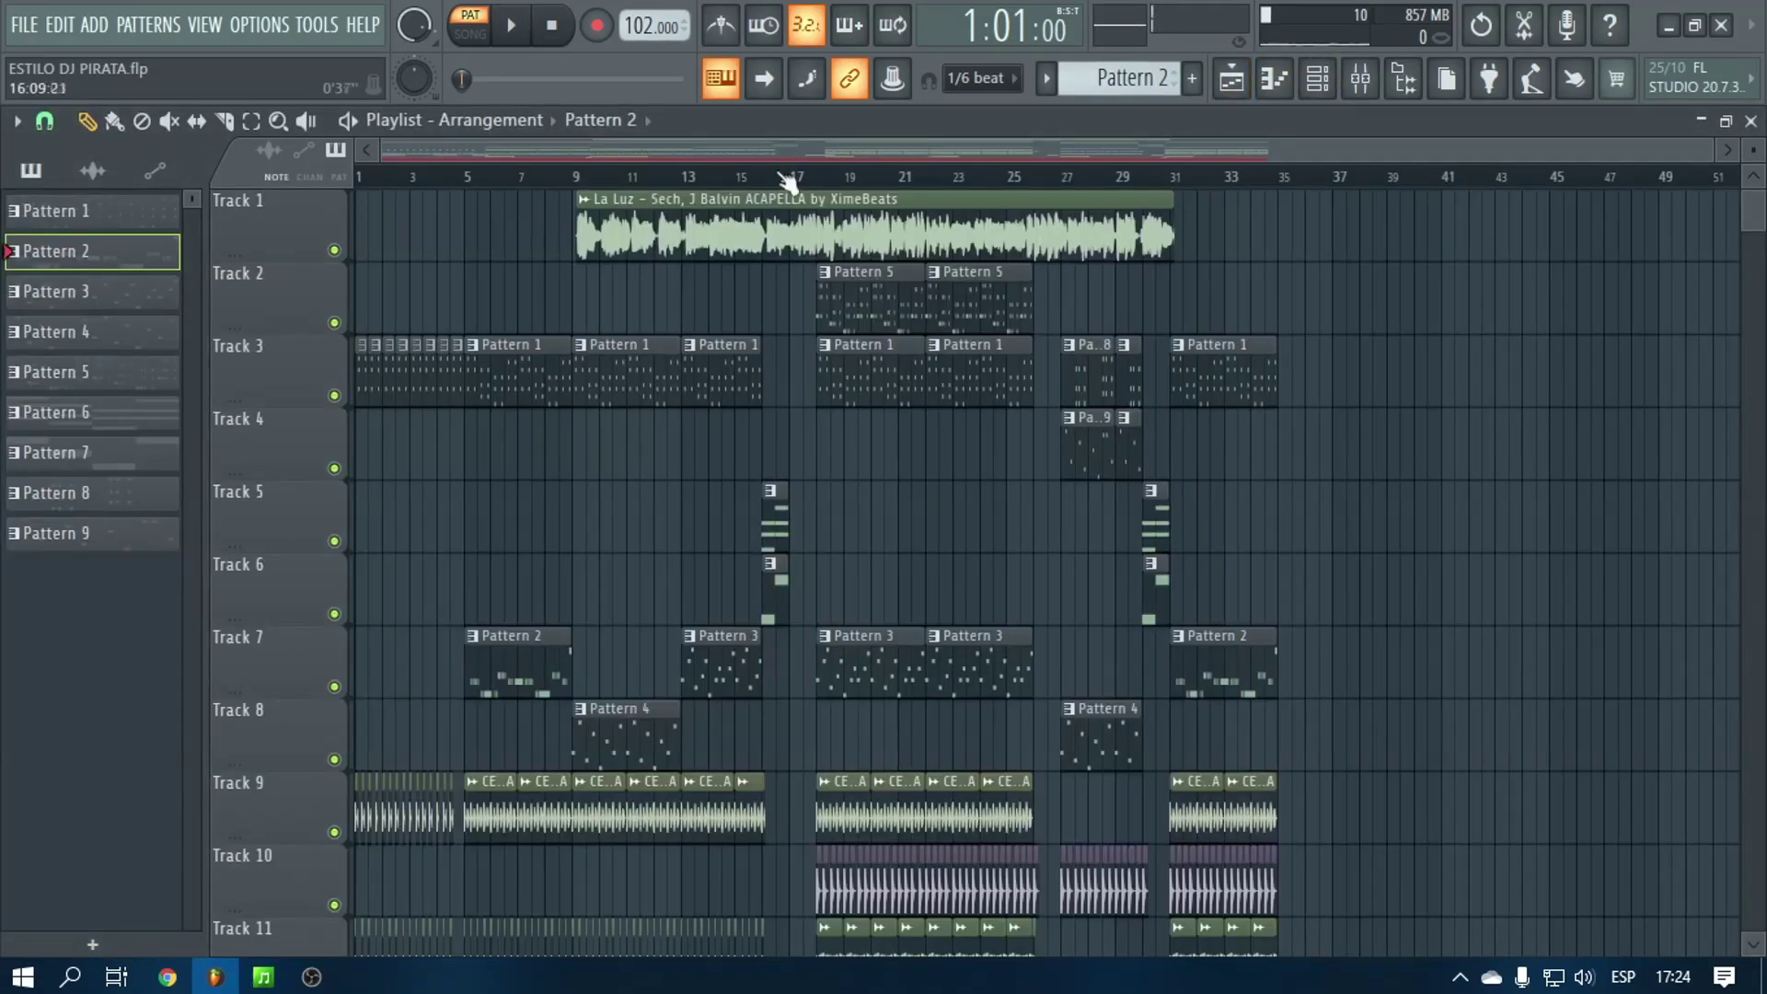
left_click(1274, 79)
left_click(1317, 78)
scroll(1137, 80, "down", 1)
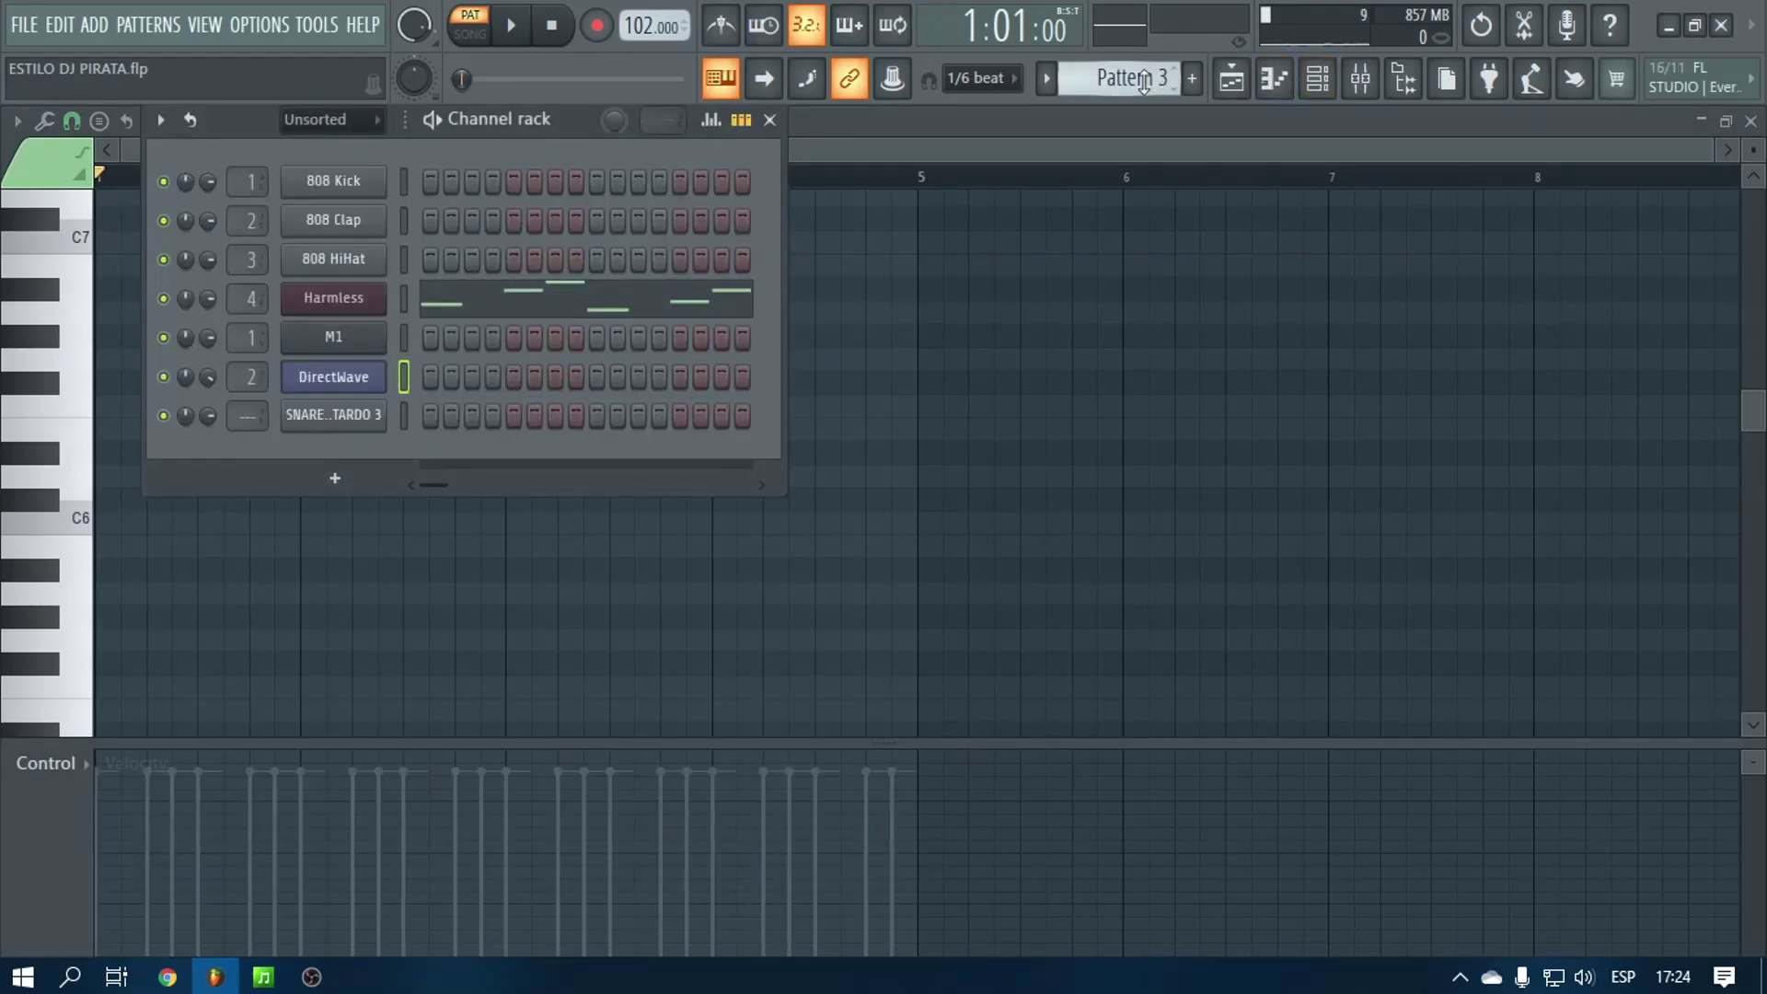
left_click(403, 301)
left_click(333, 297)
scroll(460, 314, "down", 12)
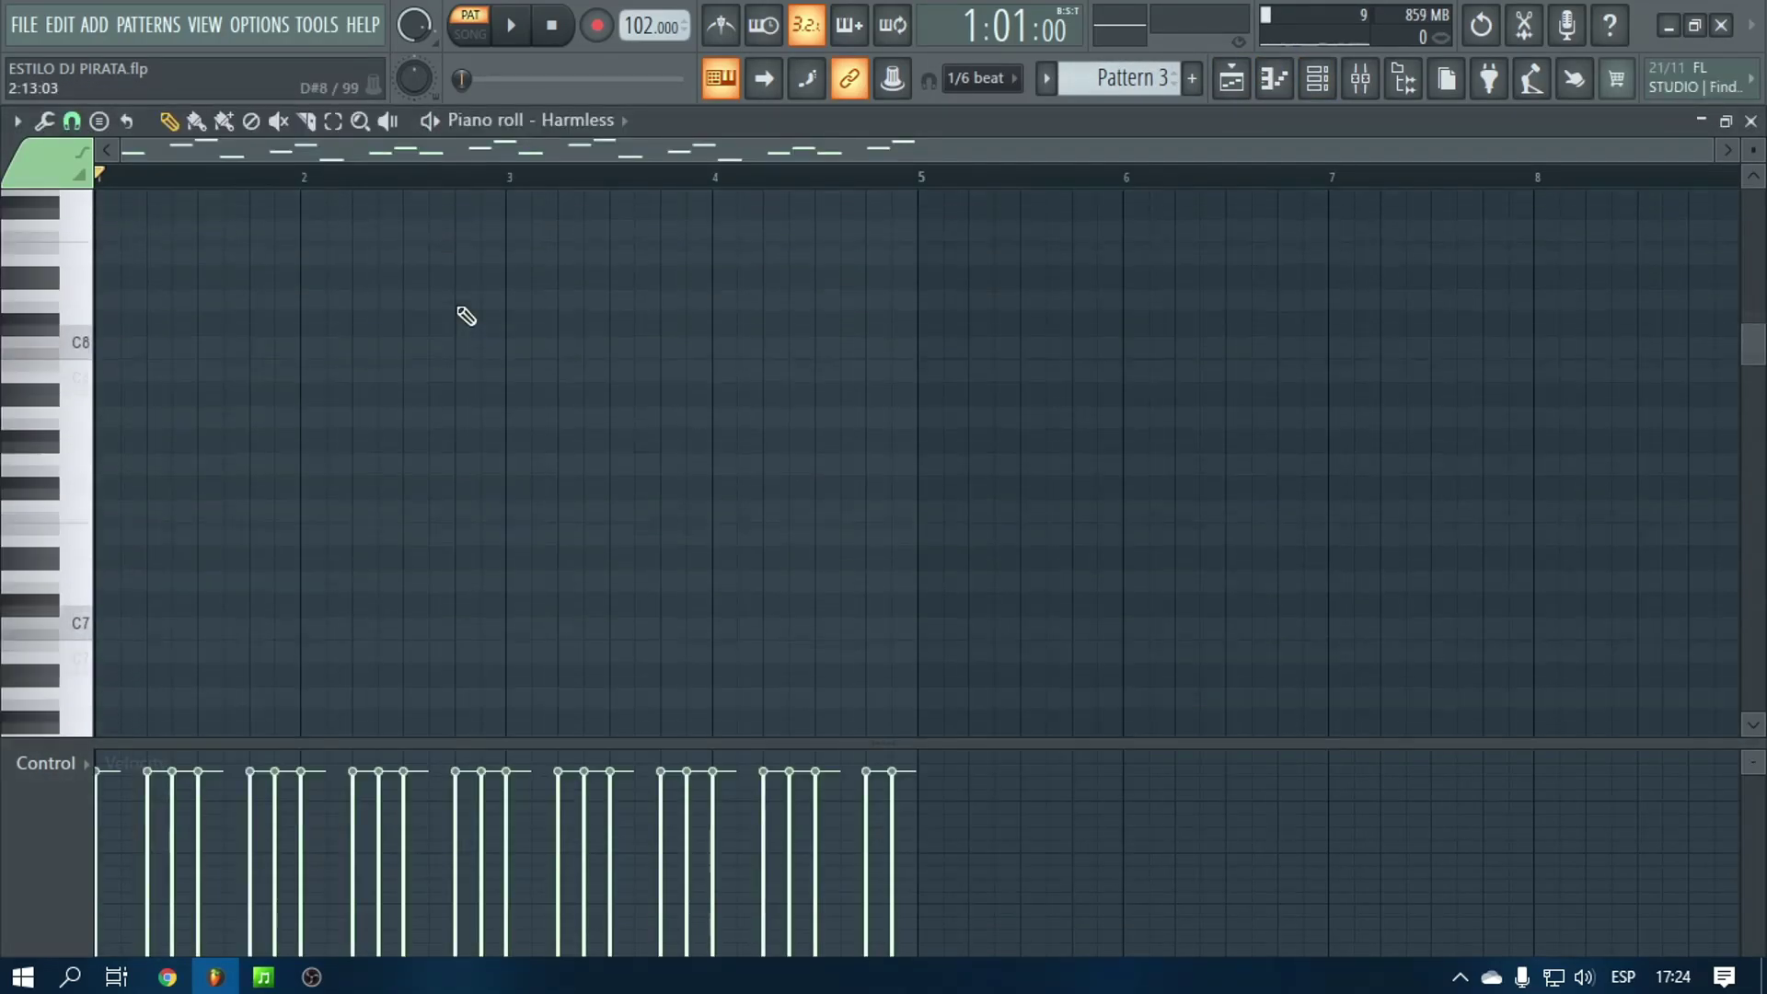
Play Pattern 3's Harmless bass line with the mixer open to check its track and effects
left_click(521, 35)
scroll(521, 347, "up", 5)
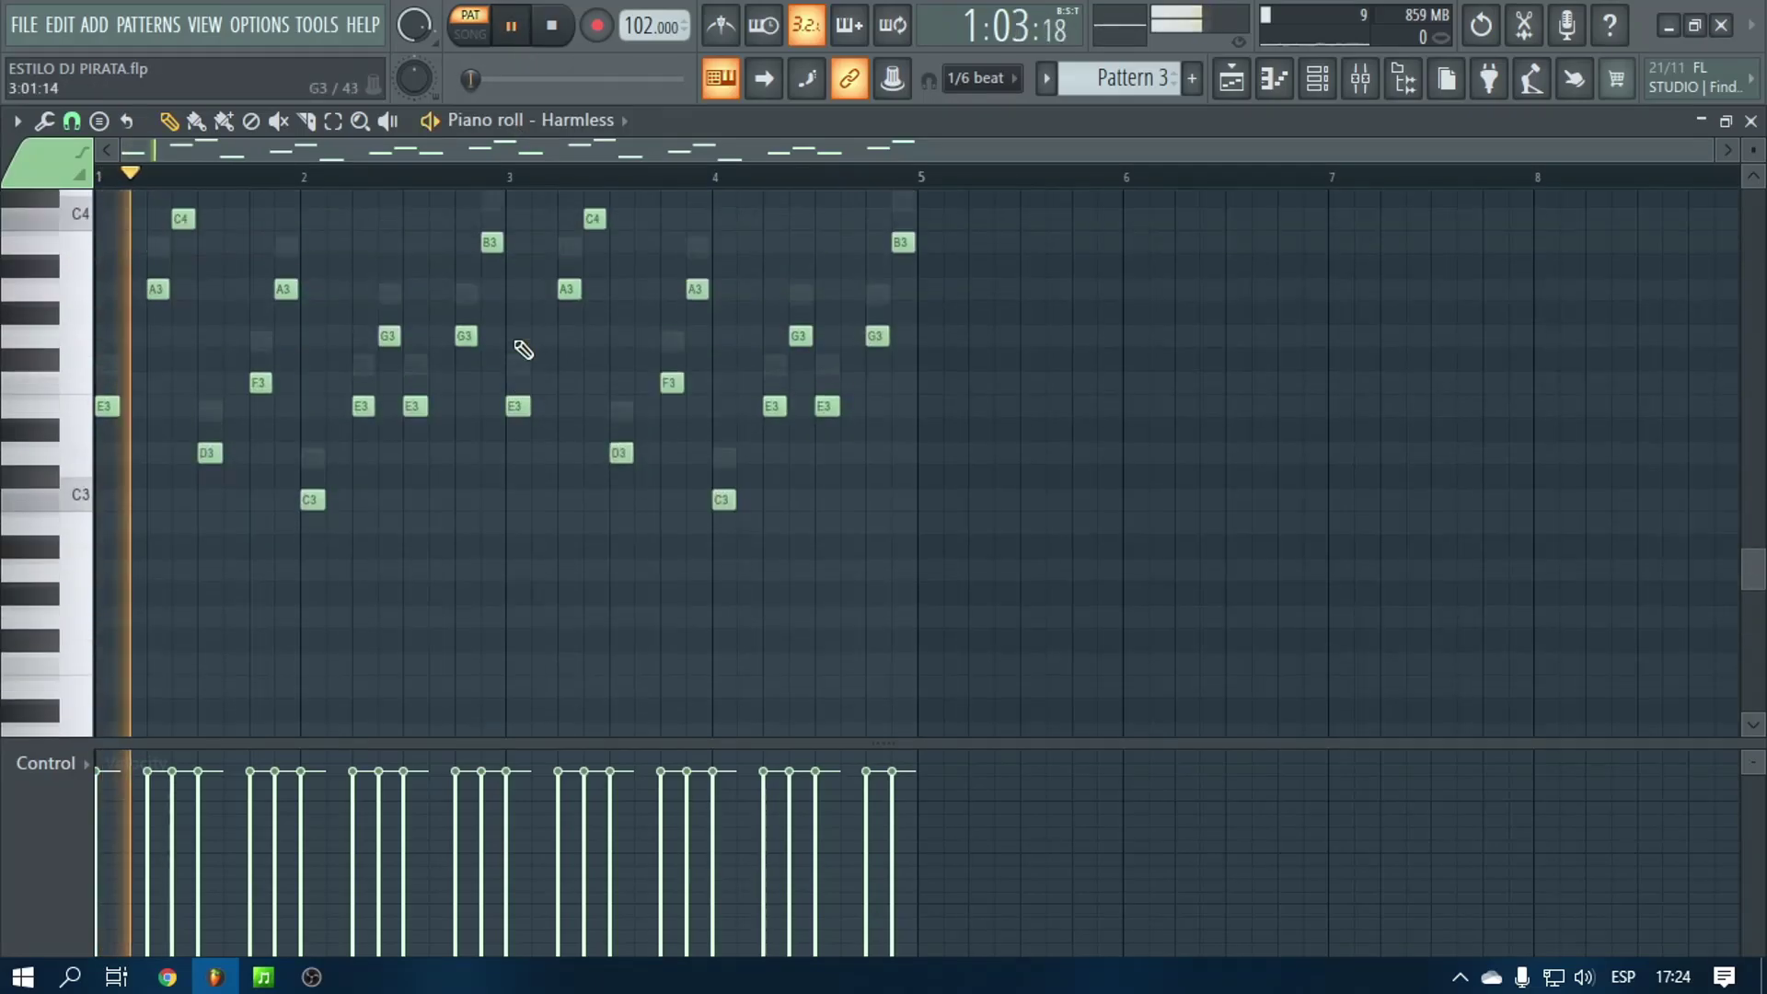
key("space")
left_click(1361, 78)
left_click(511, 26)
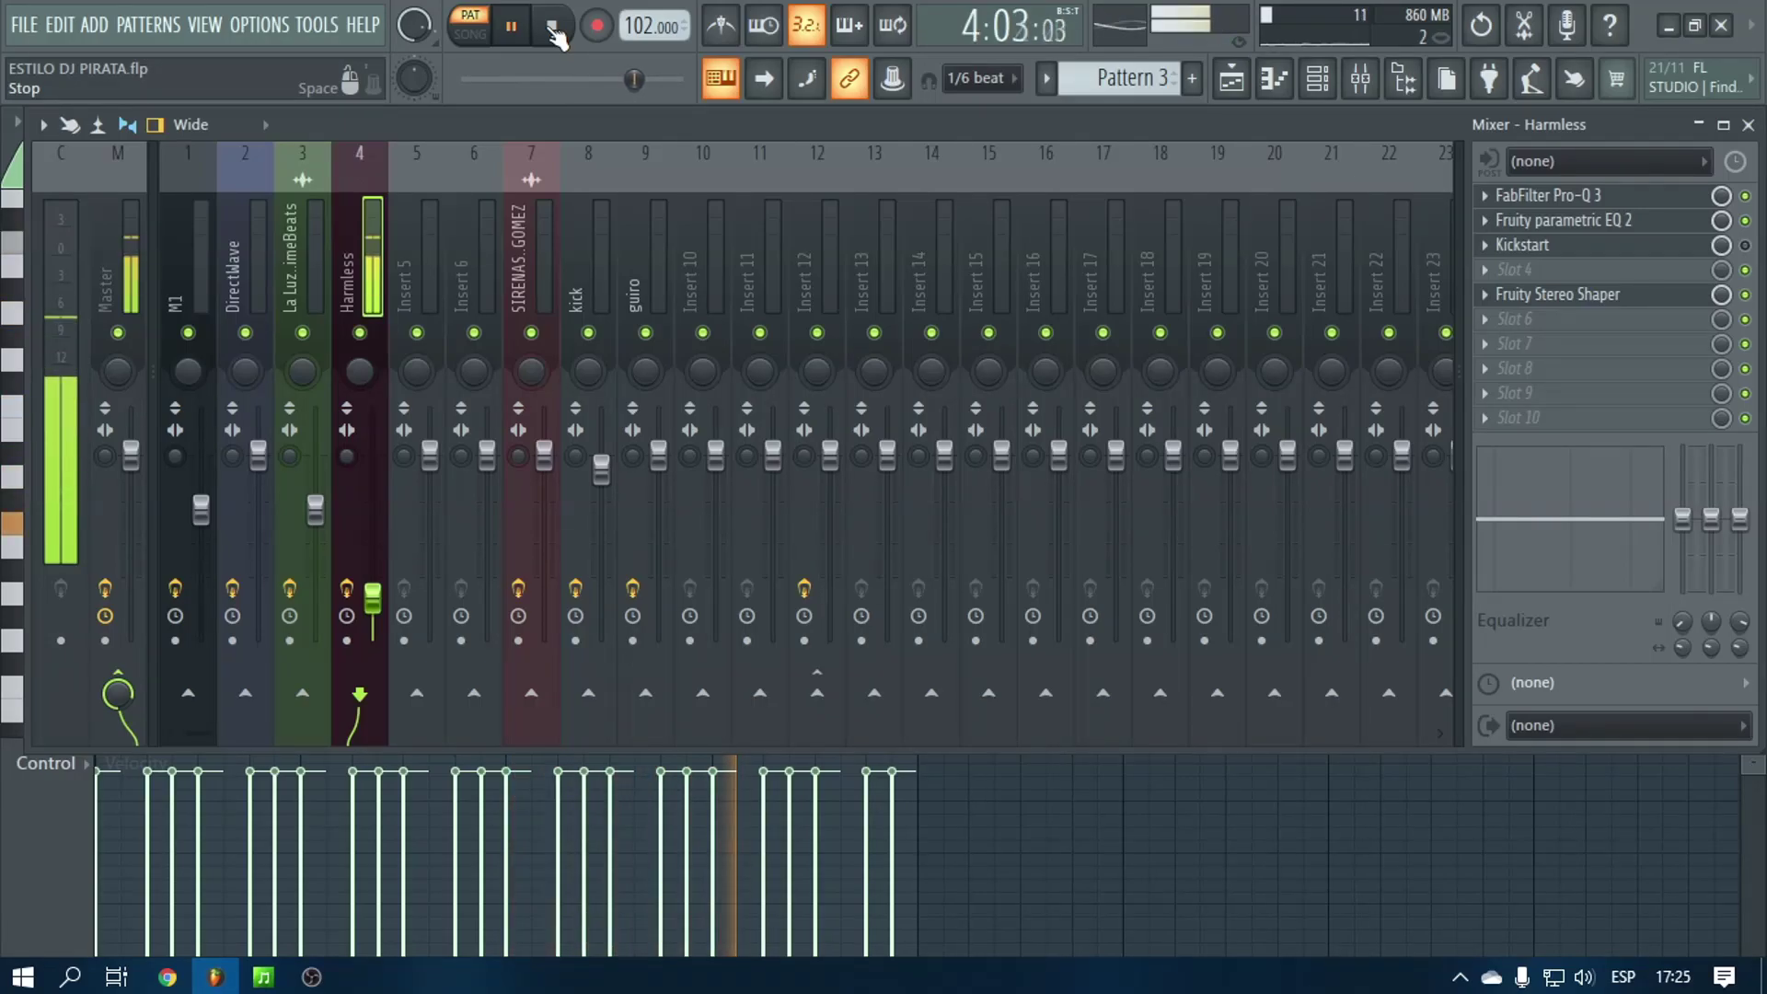
left_click(553, 29)
Select Pattern 4, open its Harmless notes in the piano roll, and play them briefly
left_click(1317, 78)
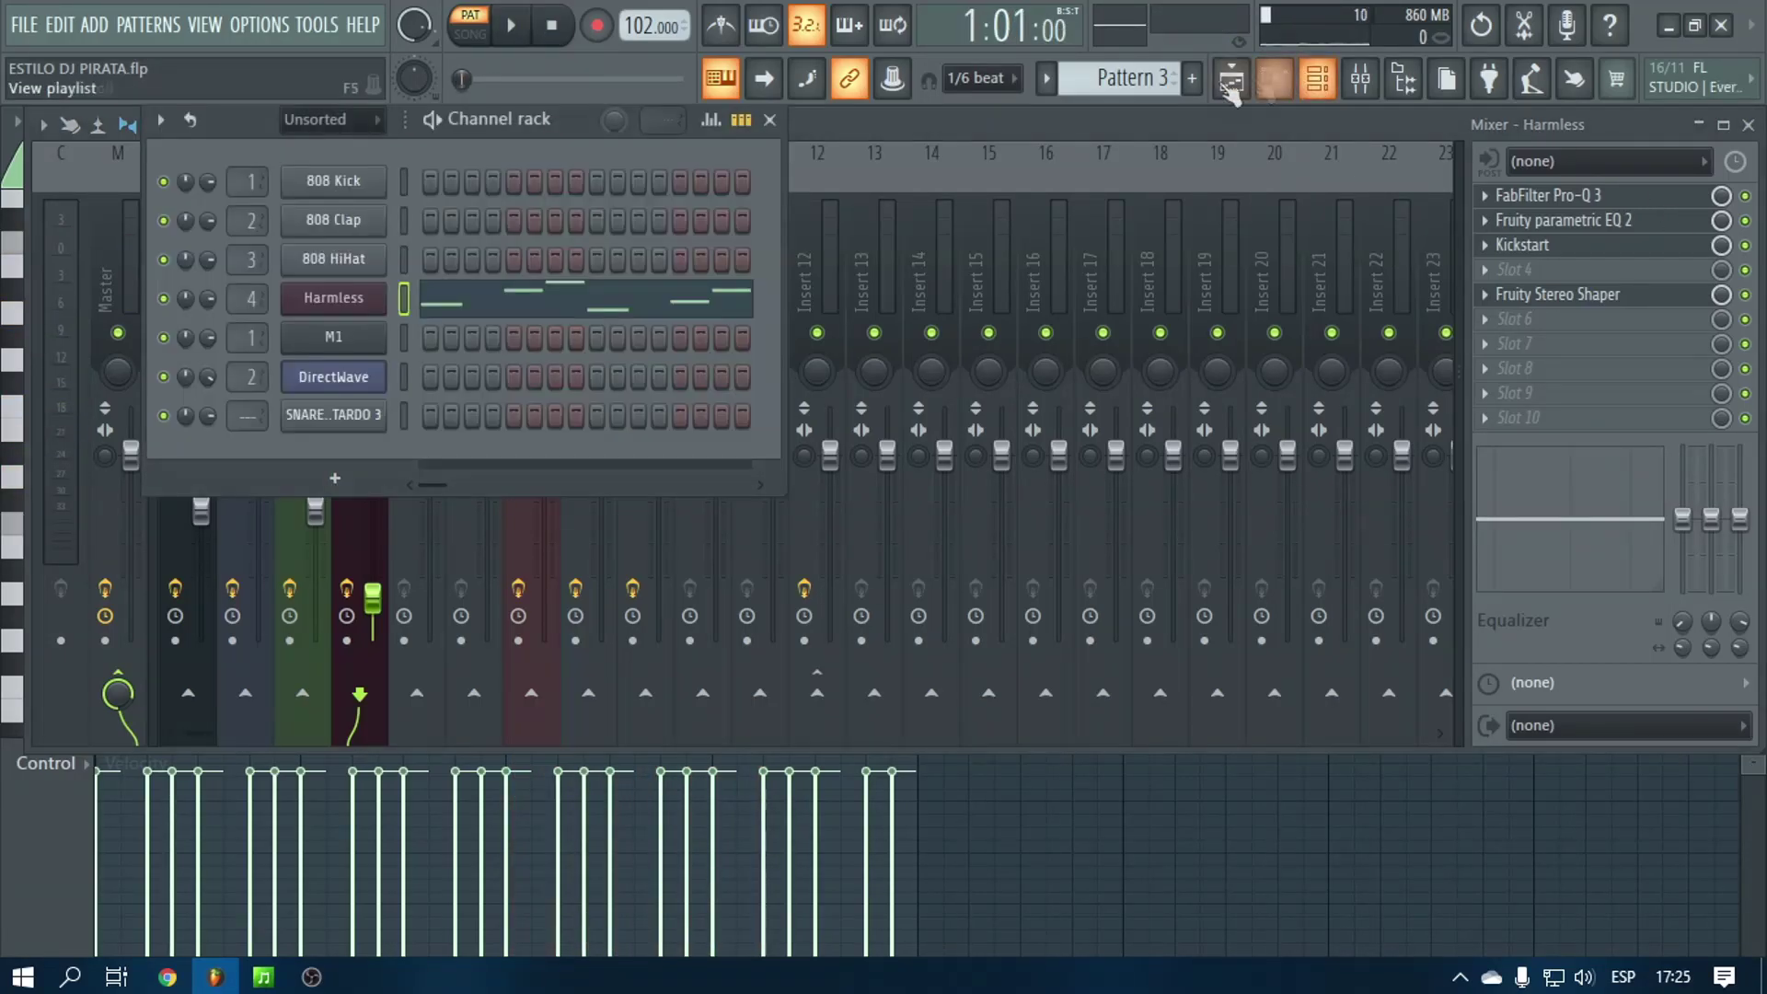
scroll(1132, 79, "down", 1)
left_click(474, 308)
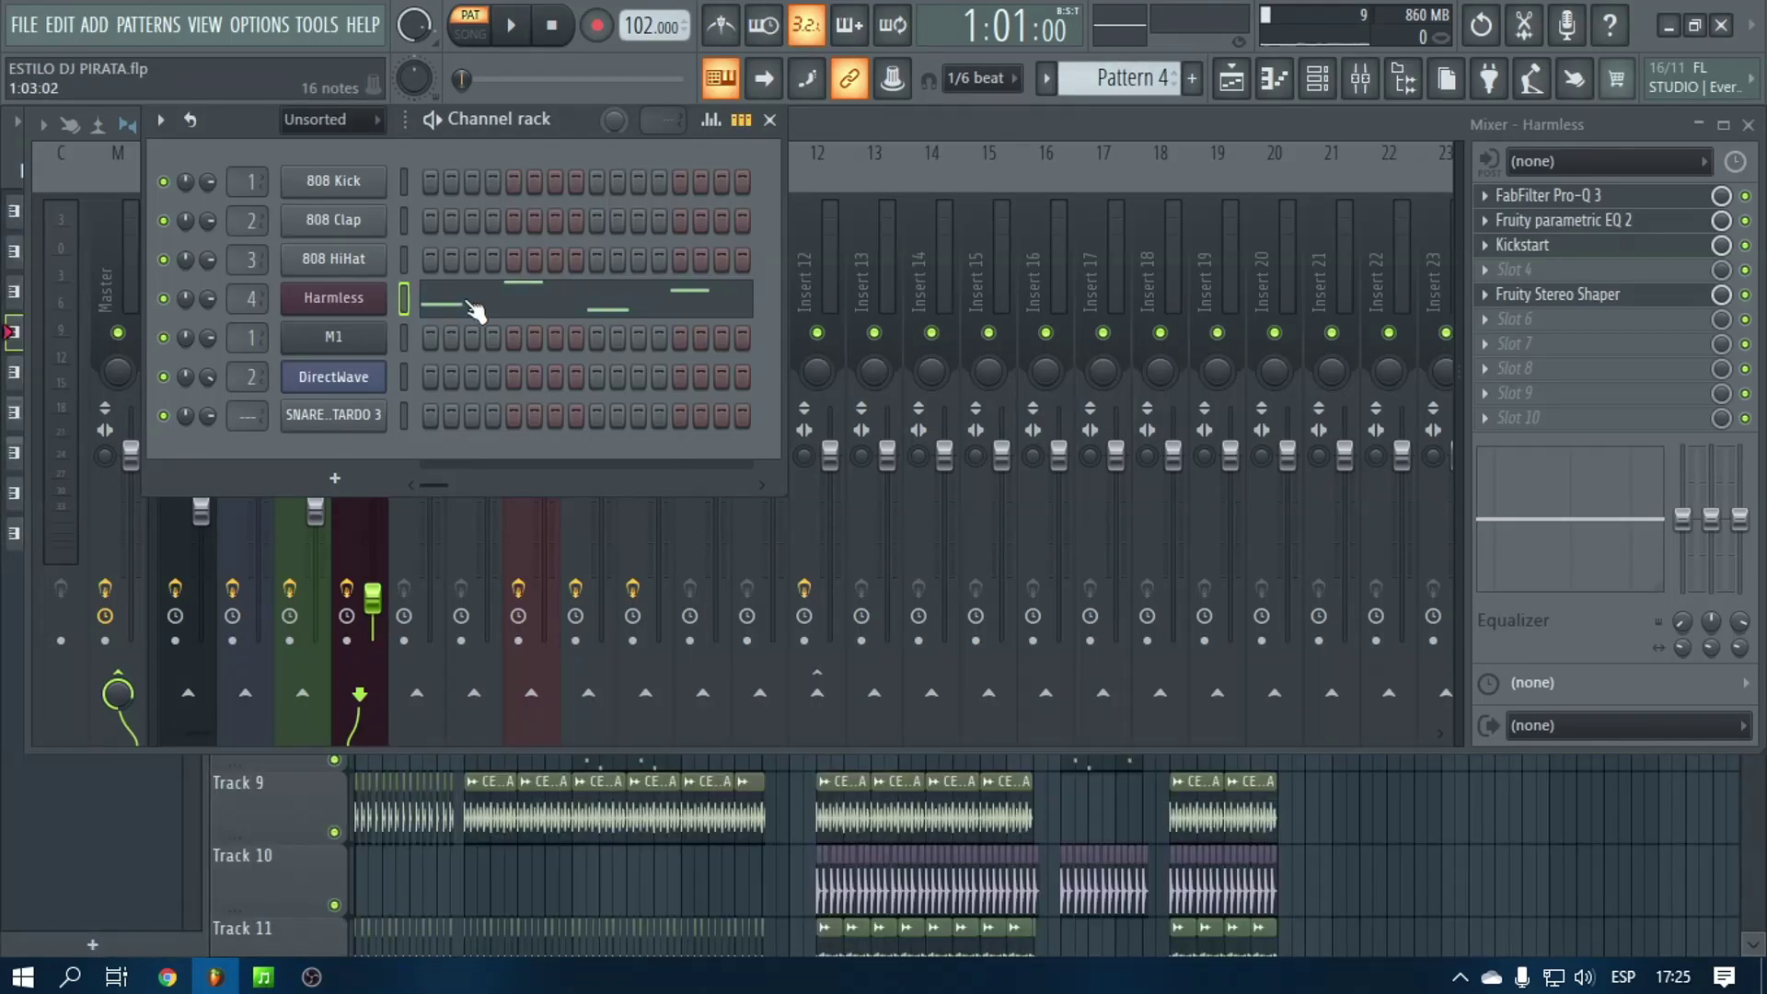
left_click(474, 309)
key("space")
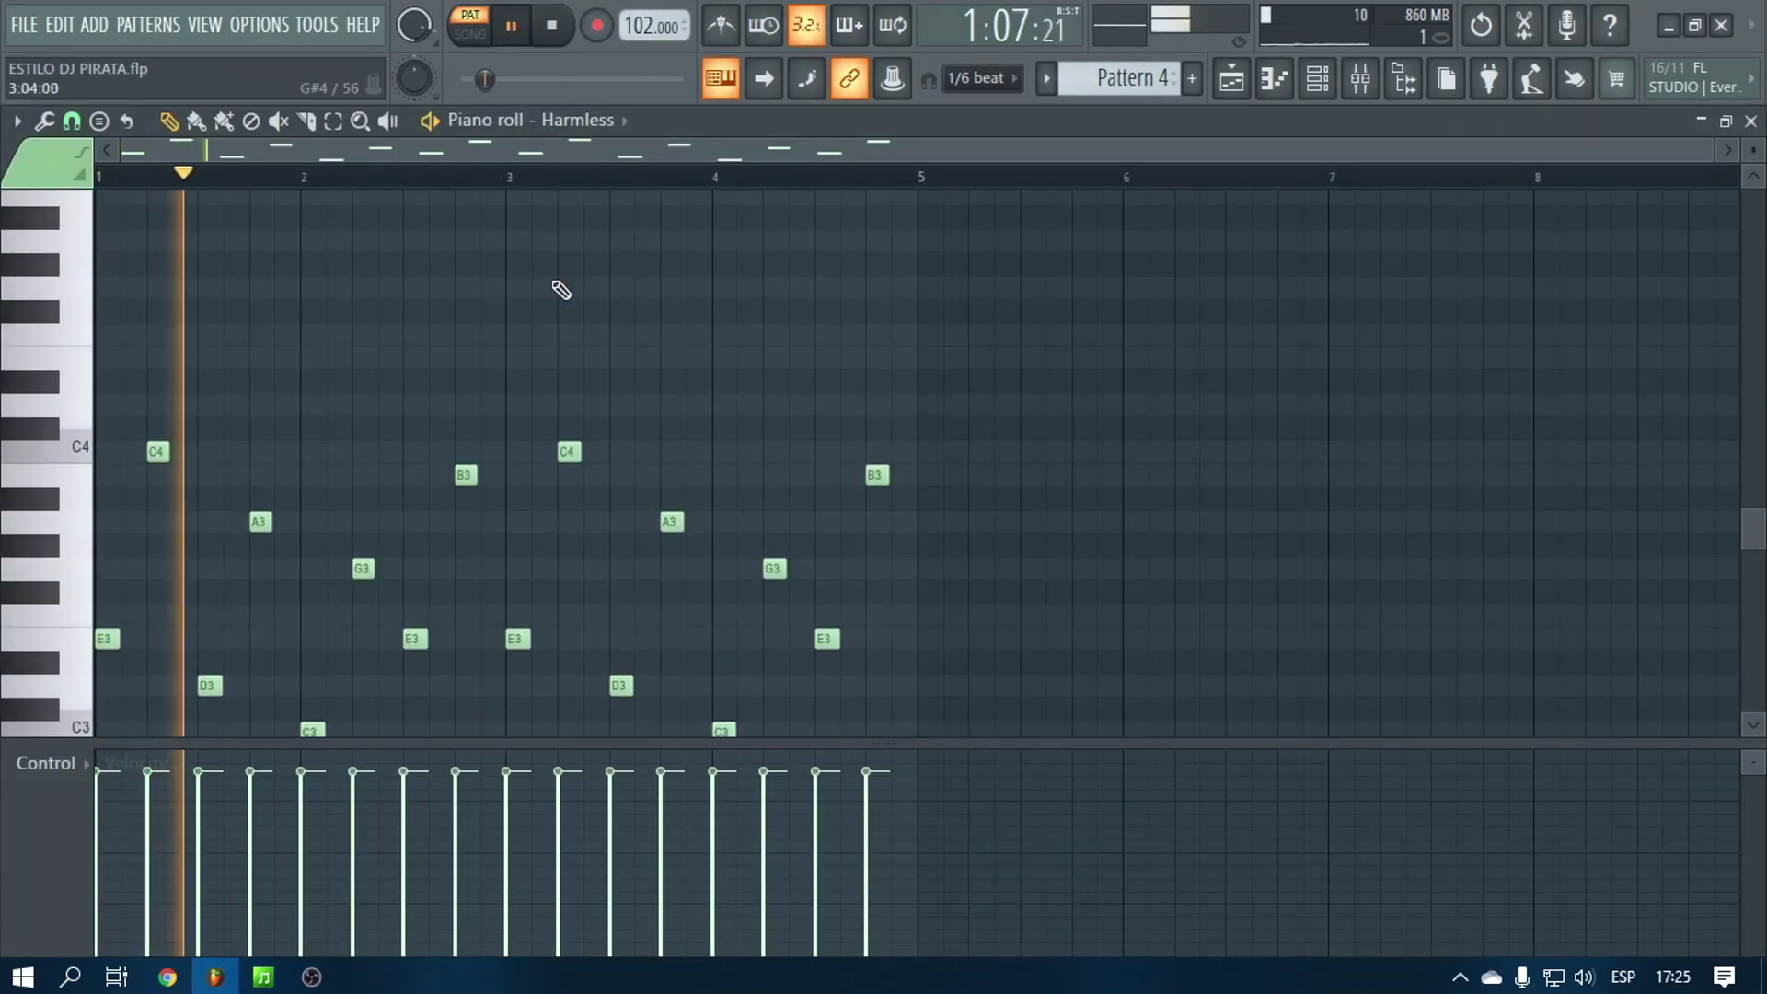
scroll(584, 383, "down", 2)
key("space")
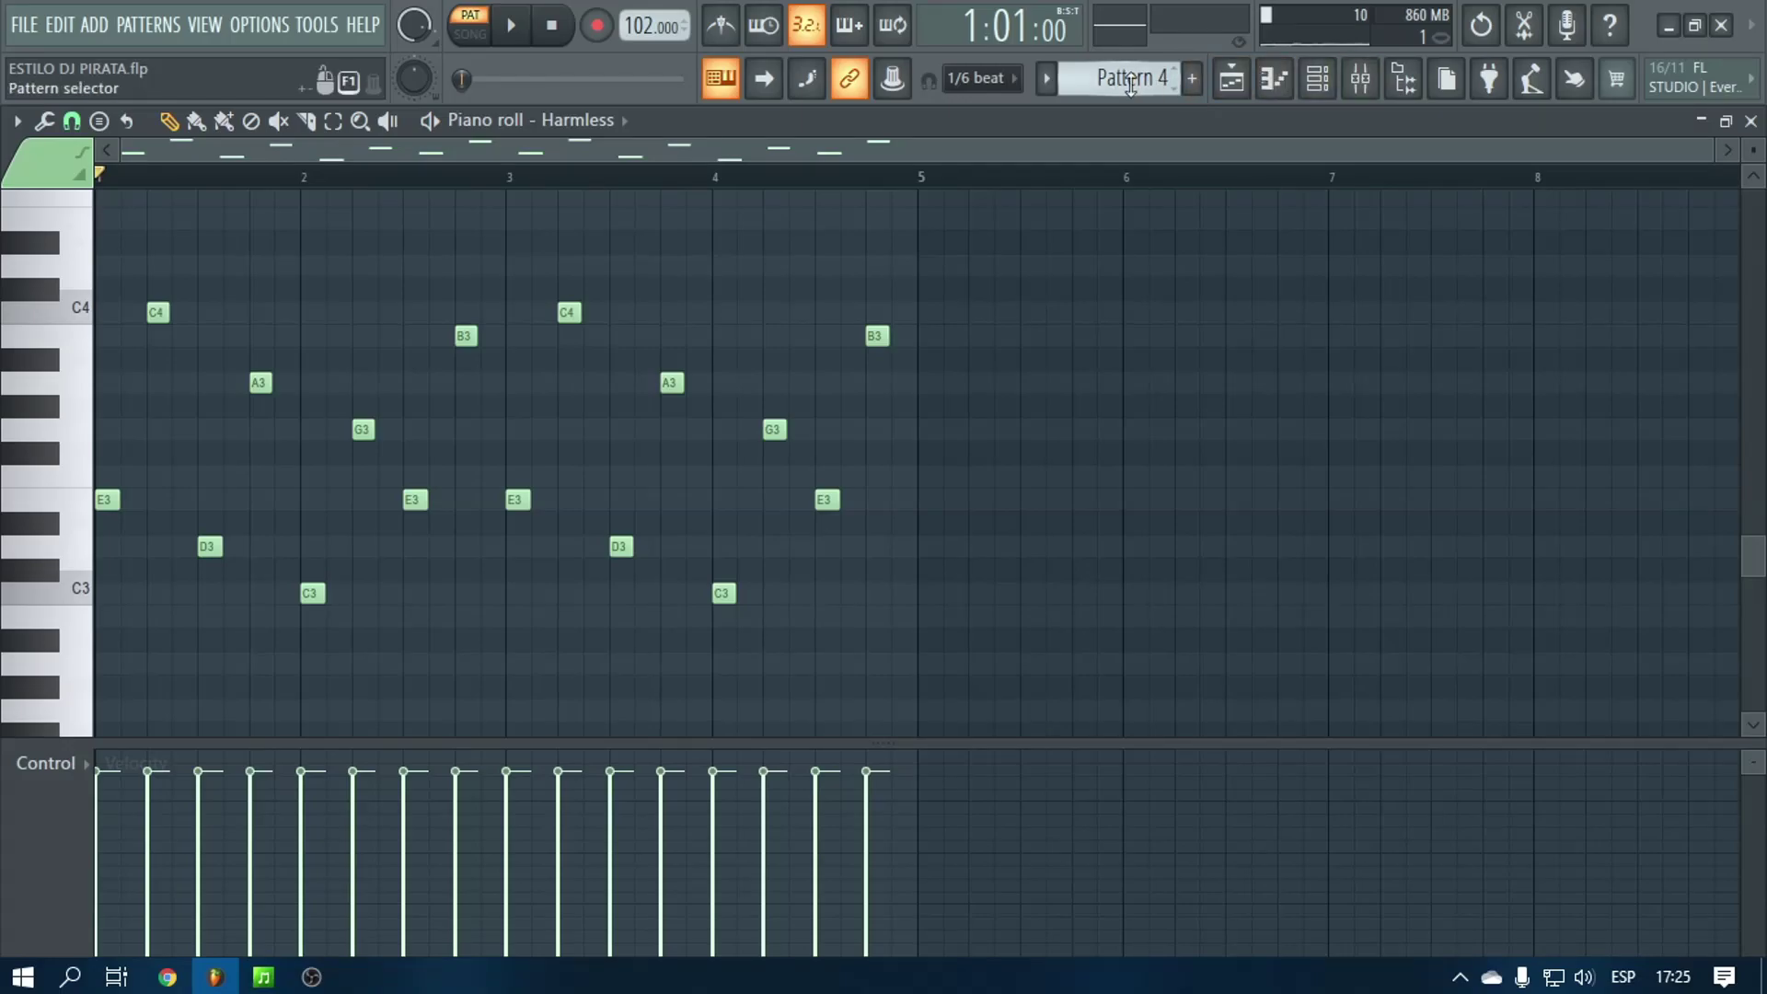
Select Pattern 5, open its DirectWave notes in the piano roll, and start playing them
scroll(1130, 81, "down", 1)
left_click(1317, 79)
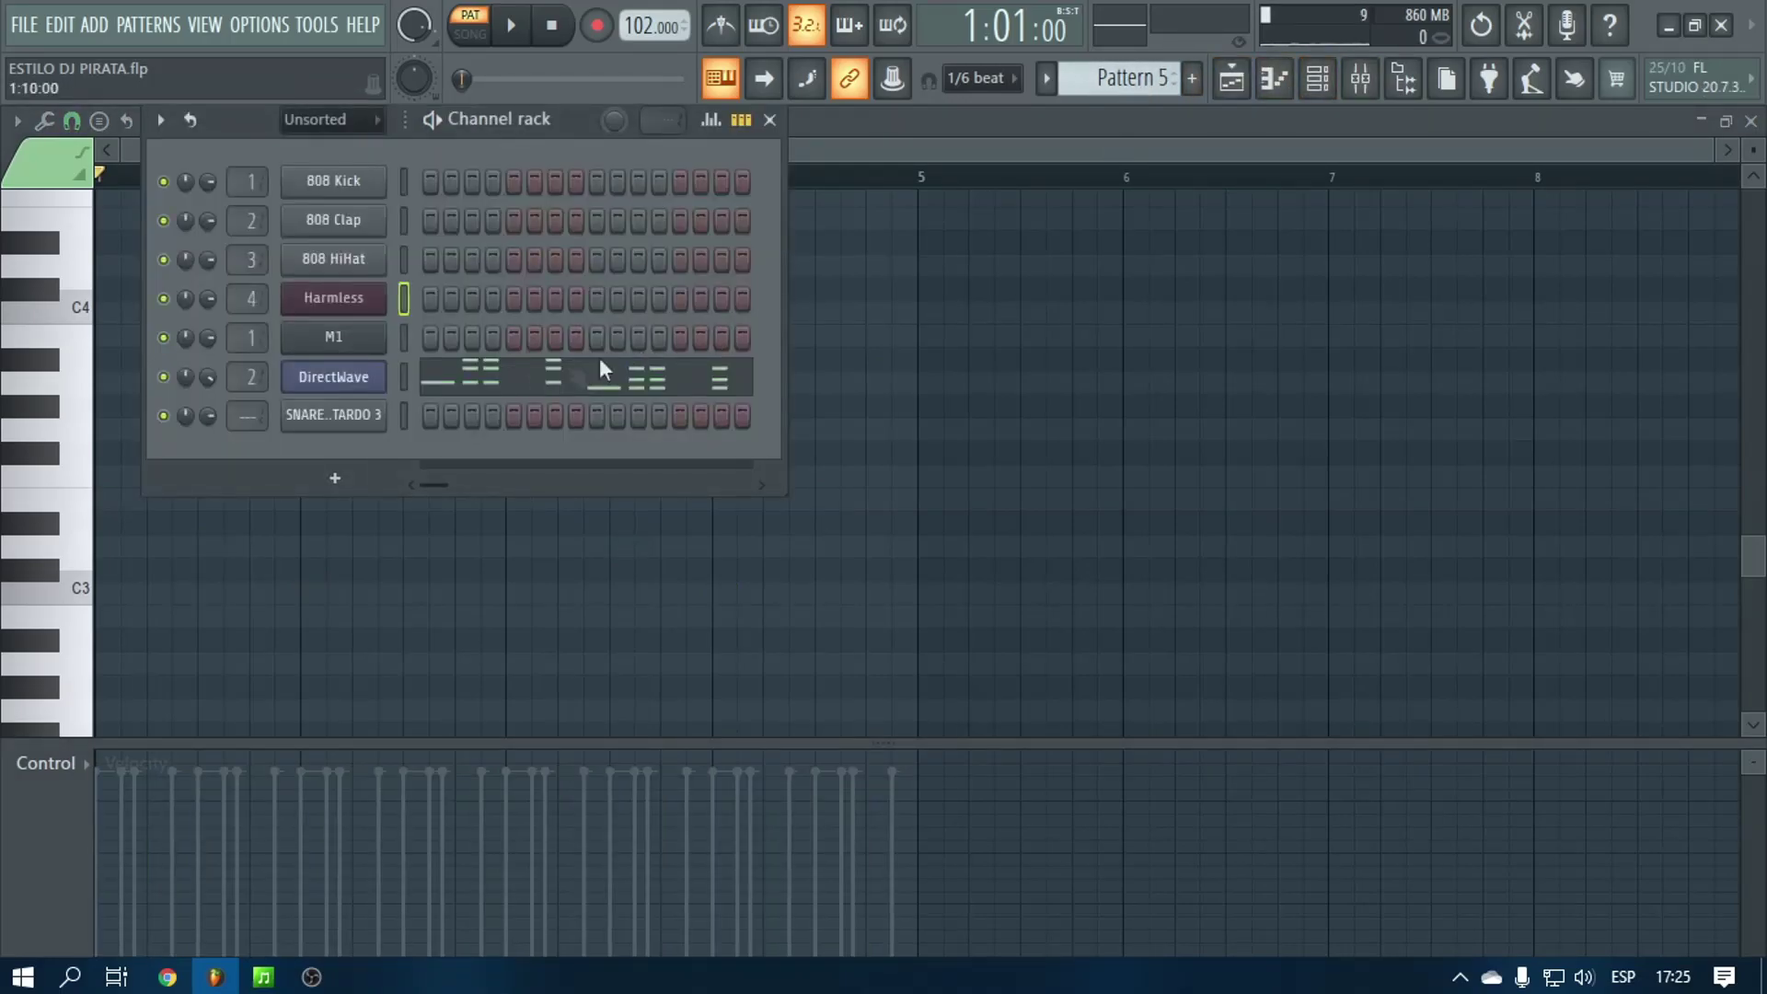
left_click(414, 381)
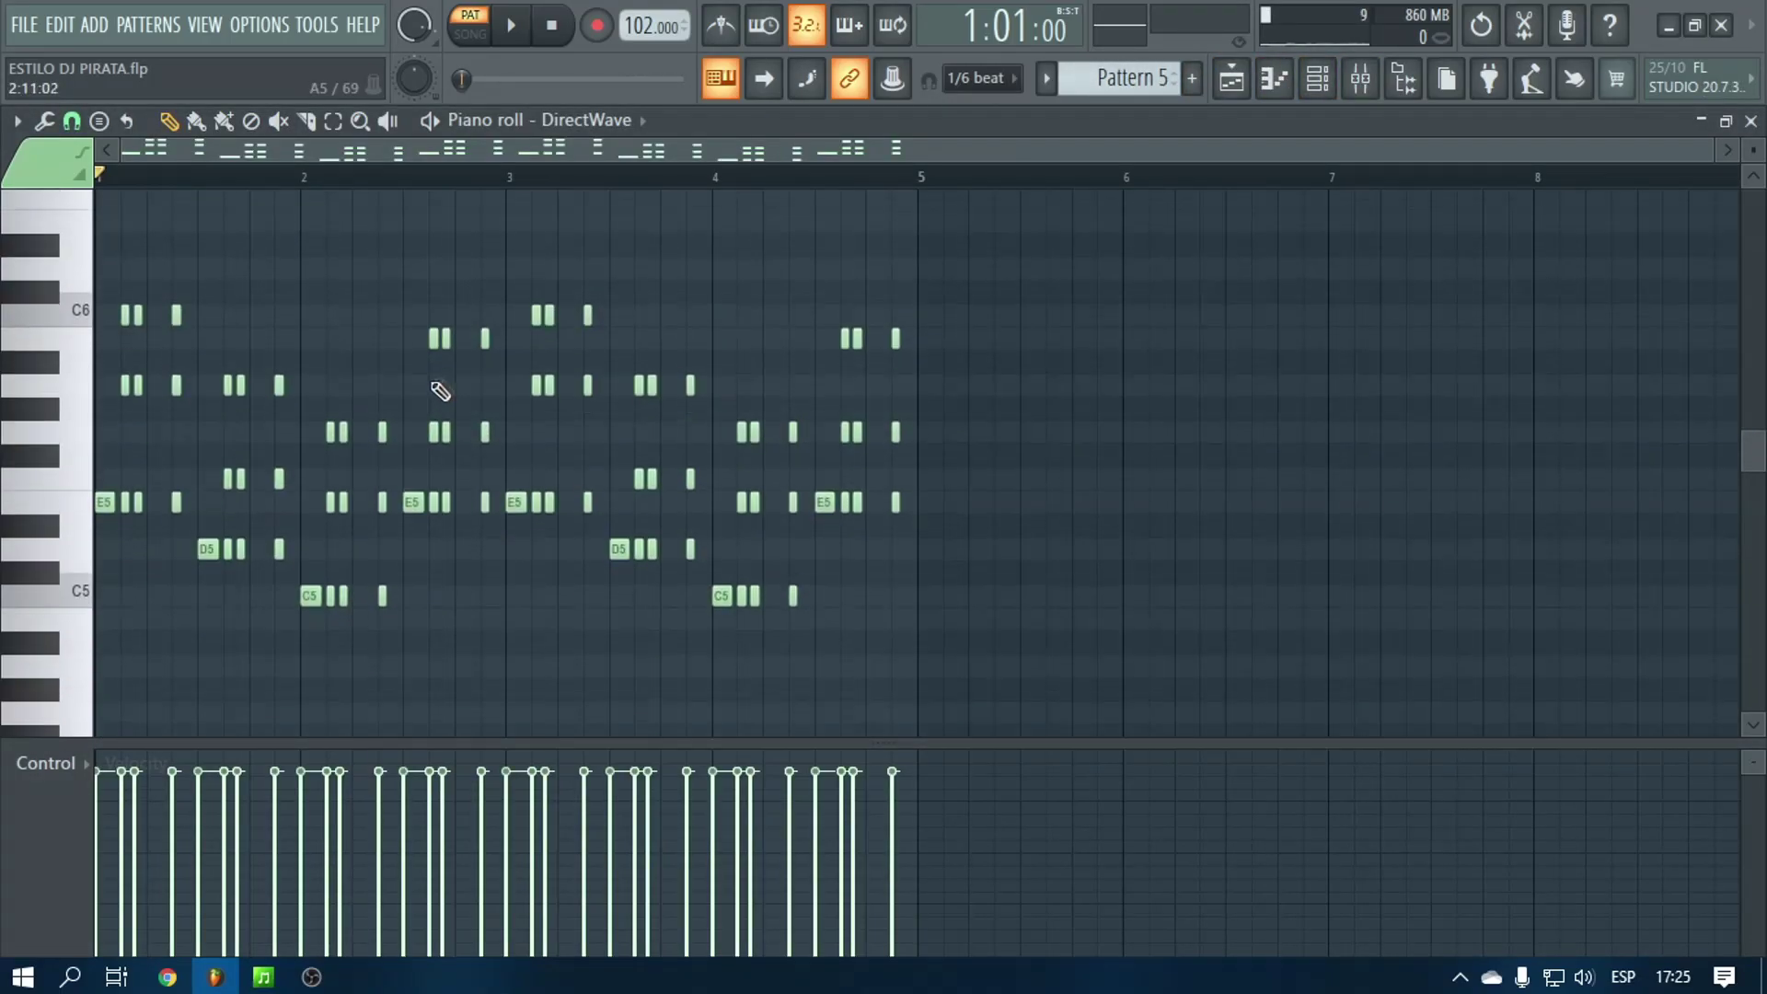
left_click(513, 33)
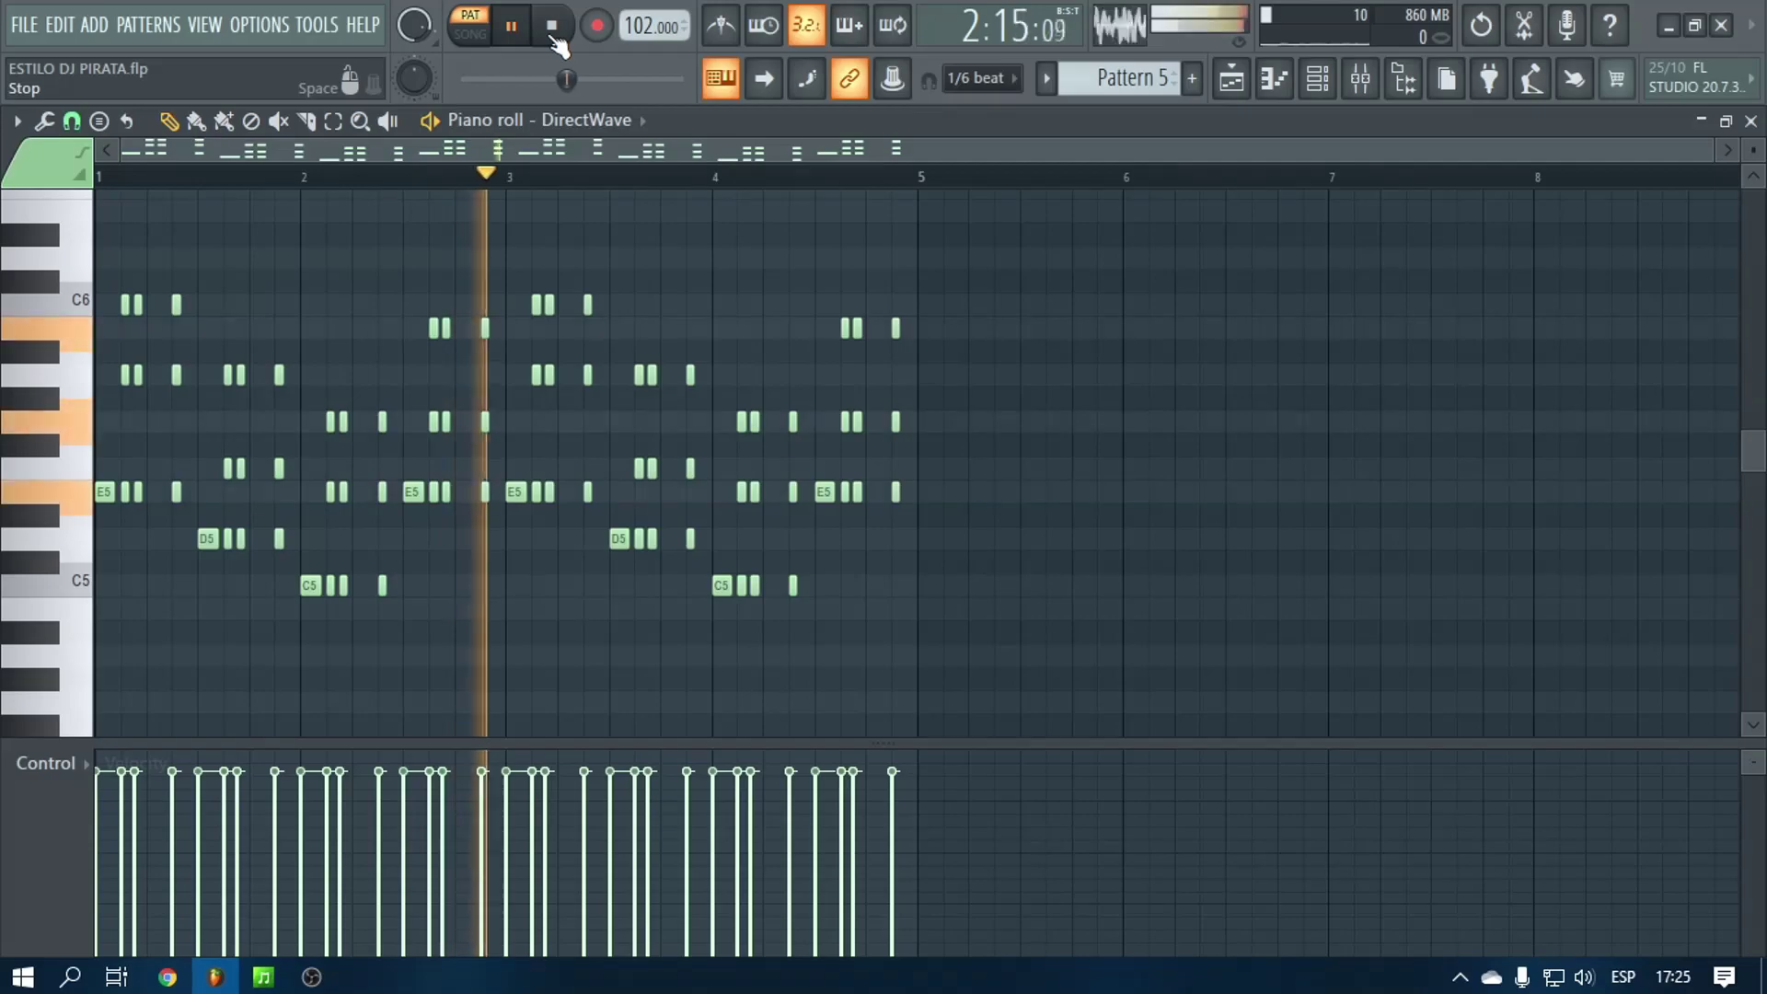
Check the DirectWave mixer track's effects and routing during playback, and stop playback with the playlist in view
left_click(1360, 79)
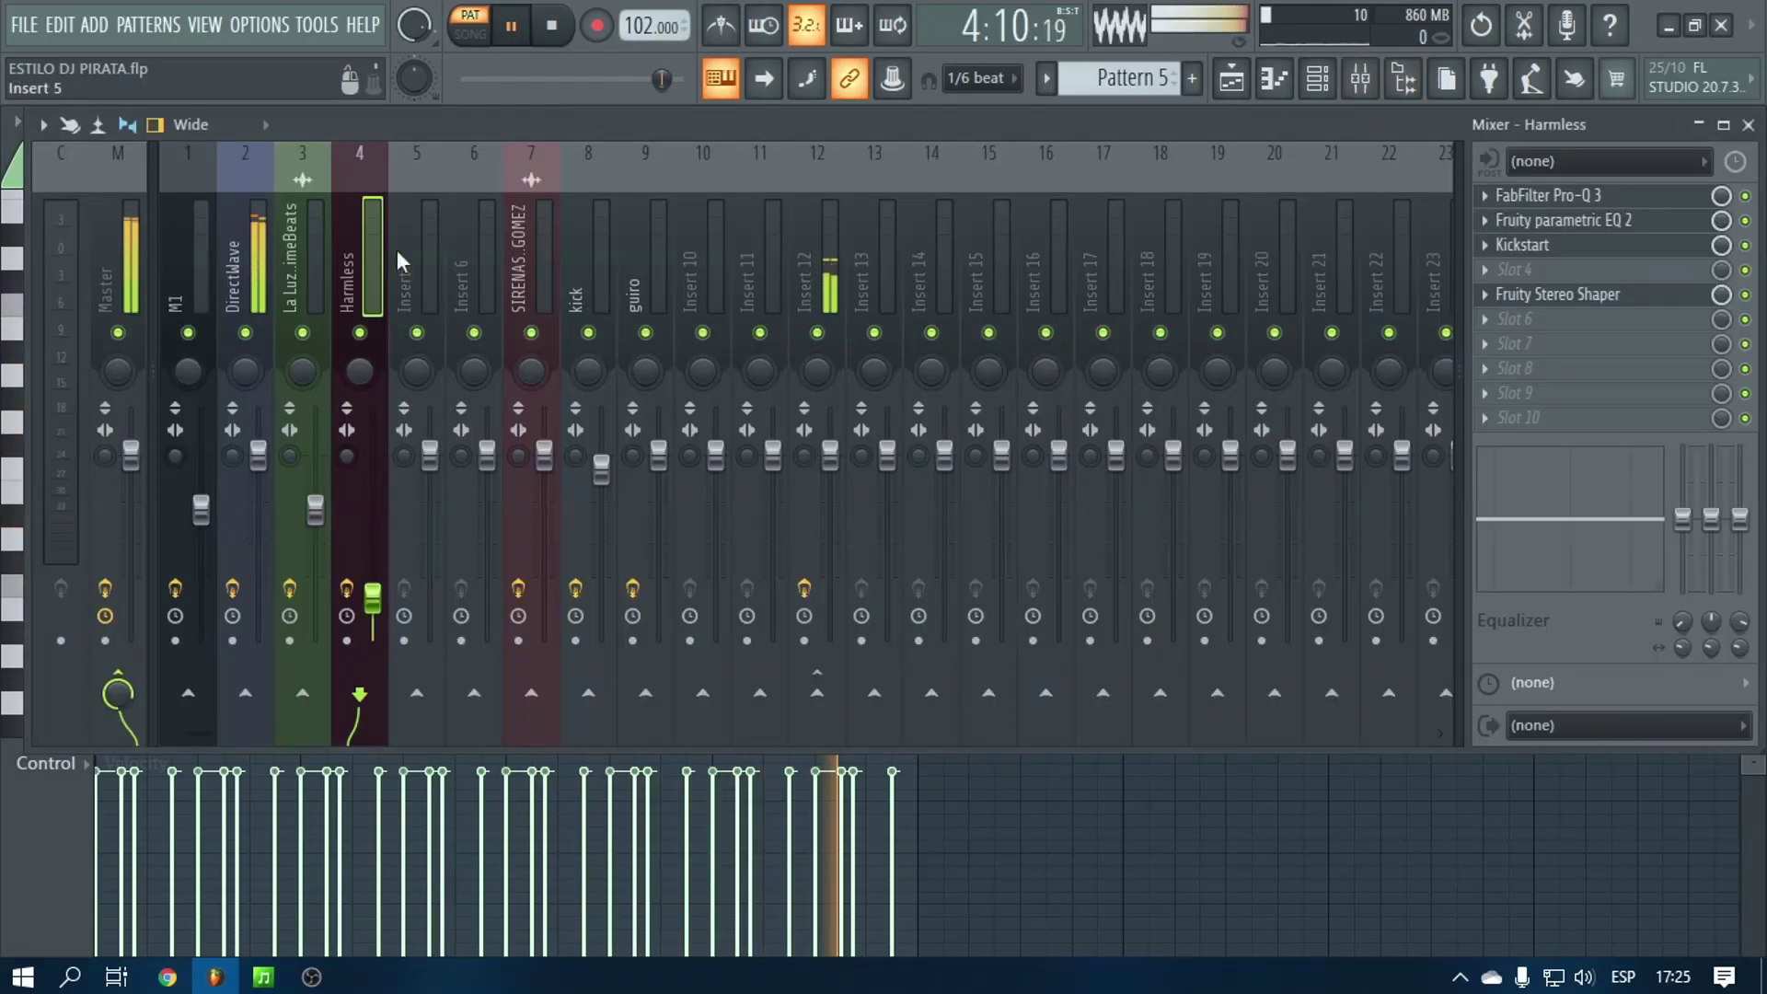
left_click(249, 181)
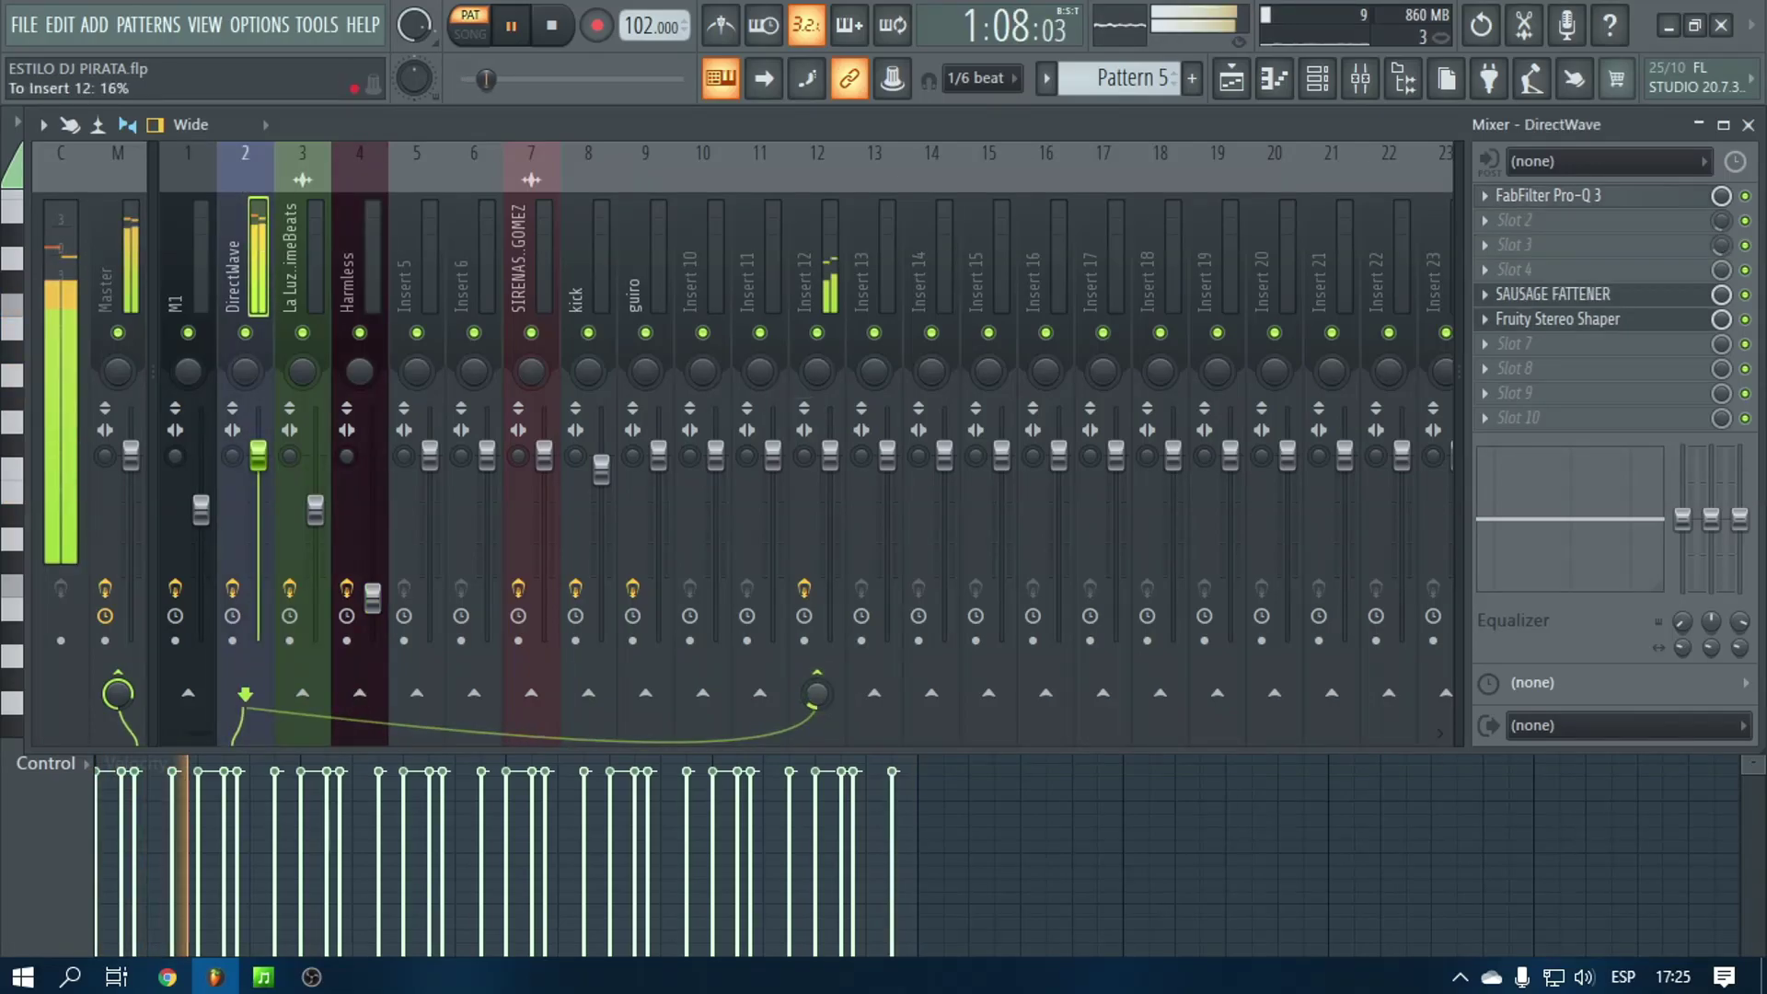
left_click(1231, 78)
key("space")
Select Pattern 6, open its M1 chord notes in the piano roll, and play them briefly
left_click(1317, 78)
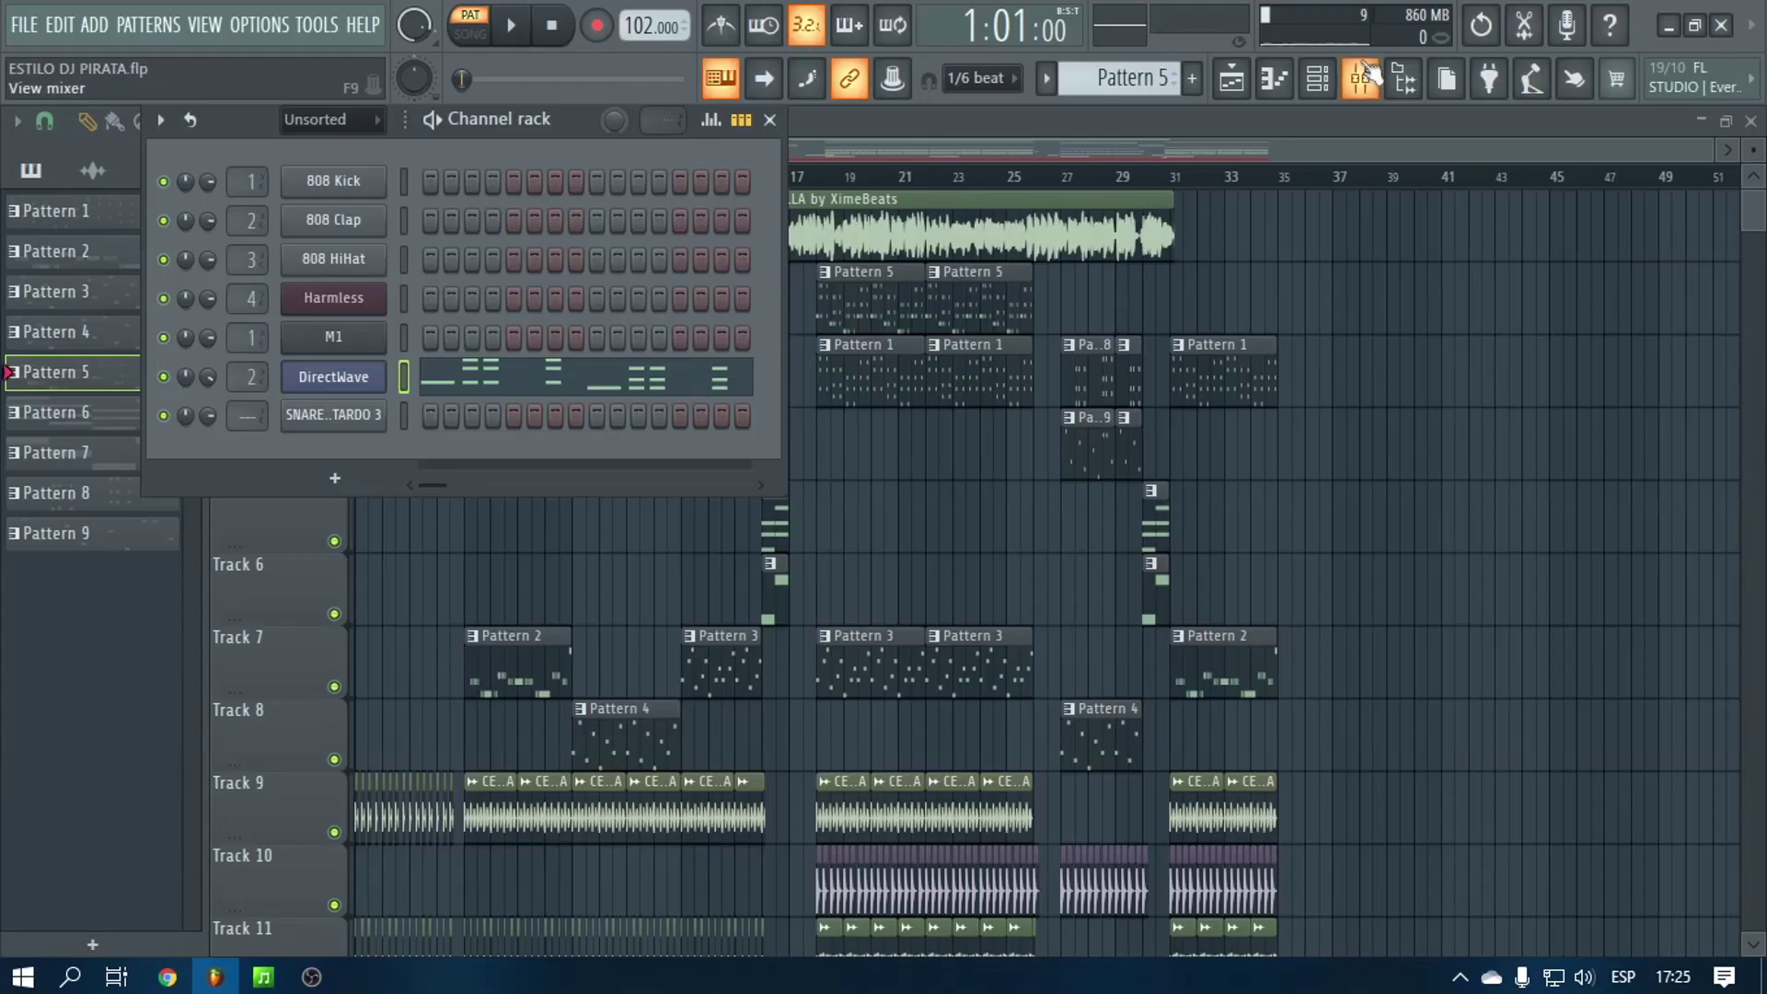
left_click(1318, 78)
scroll(1149, 78, "down", 1)
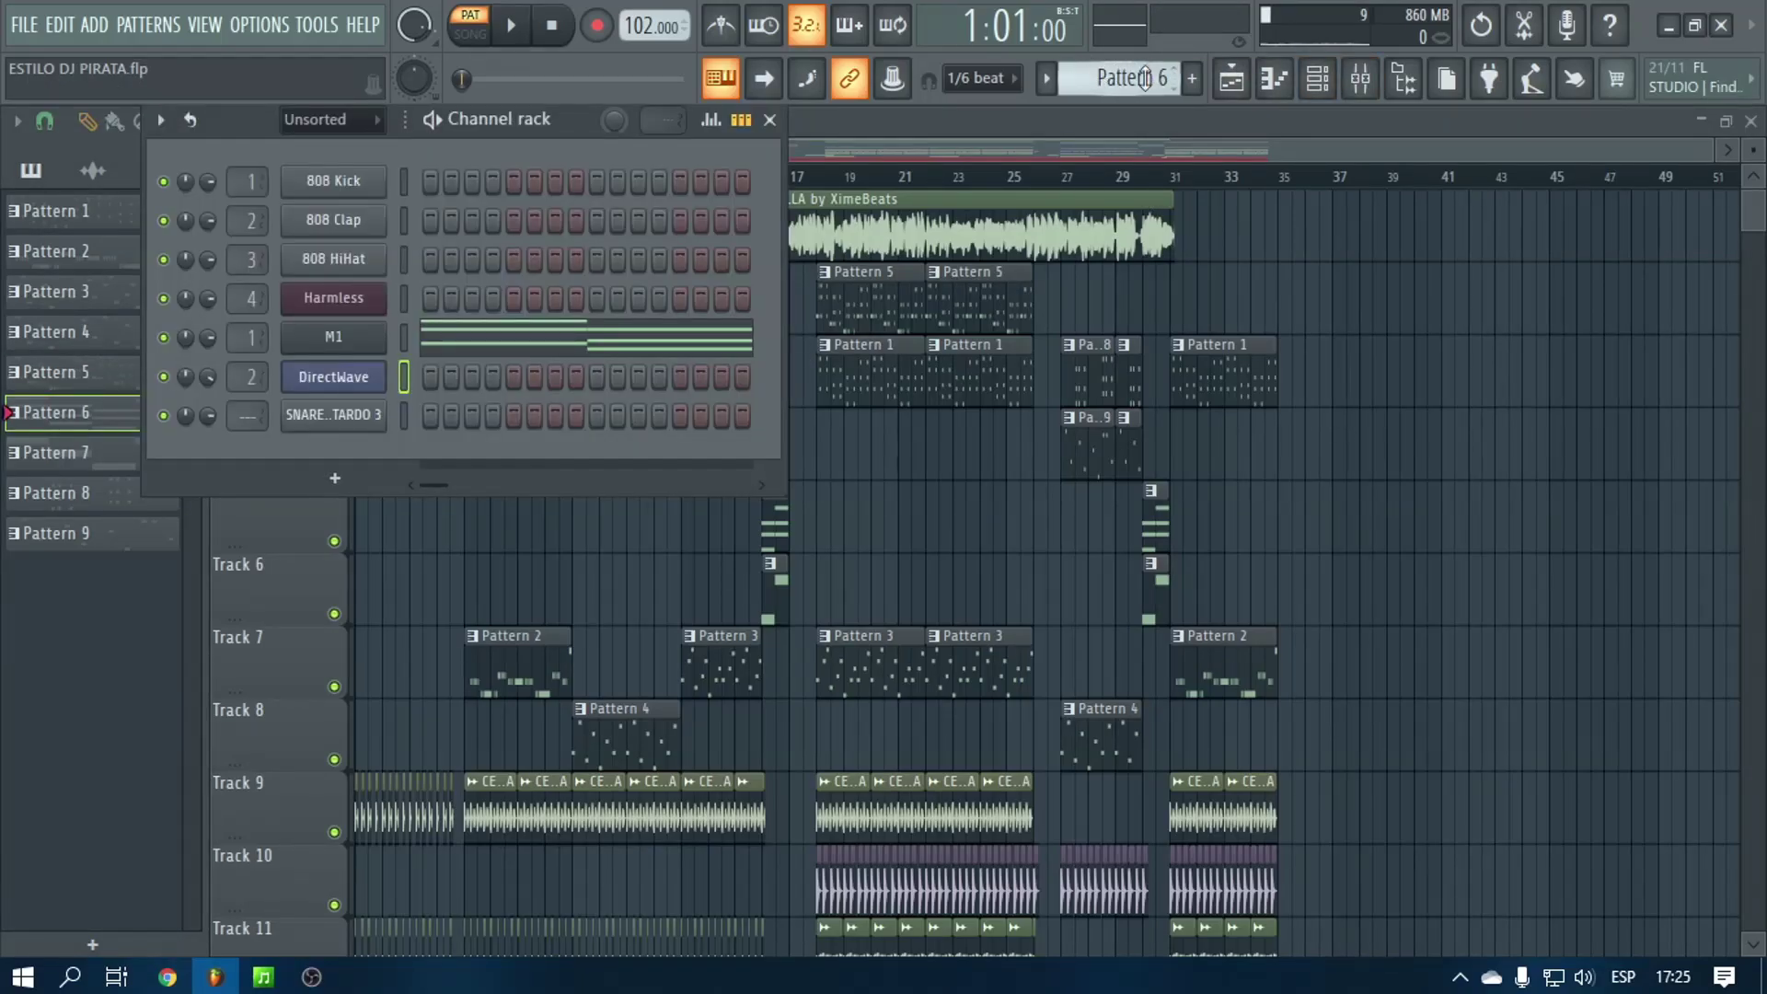
left_click(423, 335)
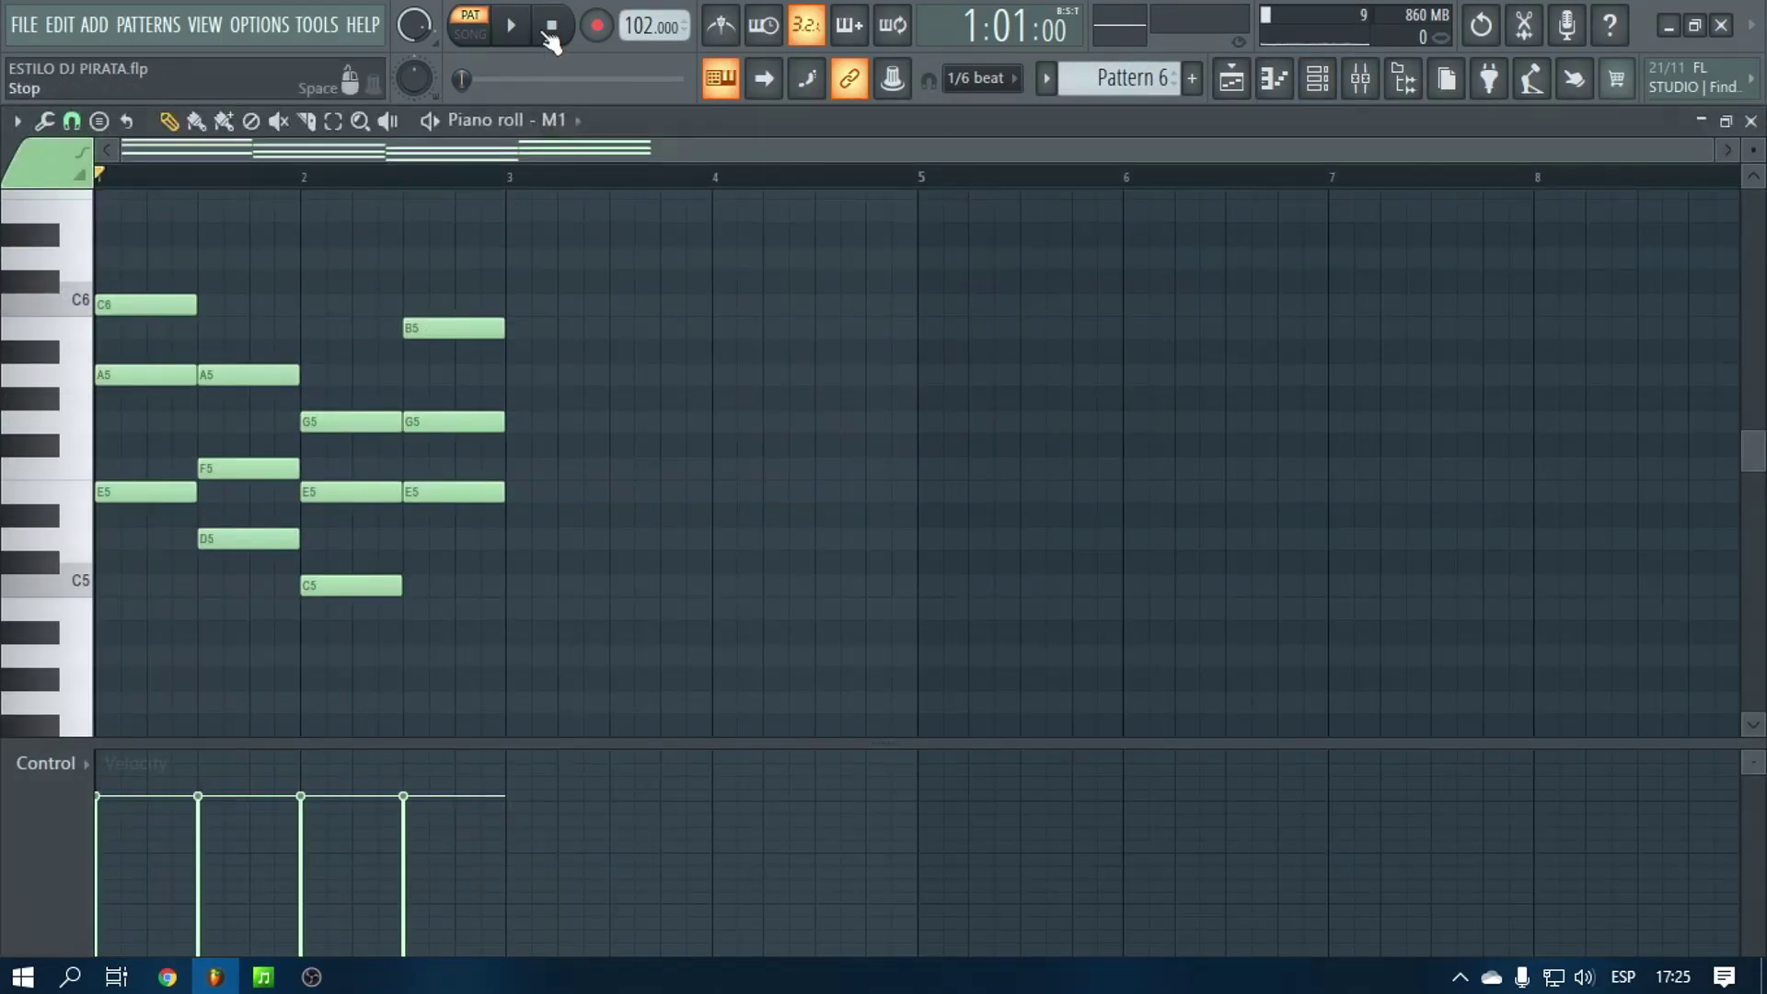
left_click(512, 26)
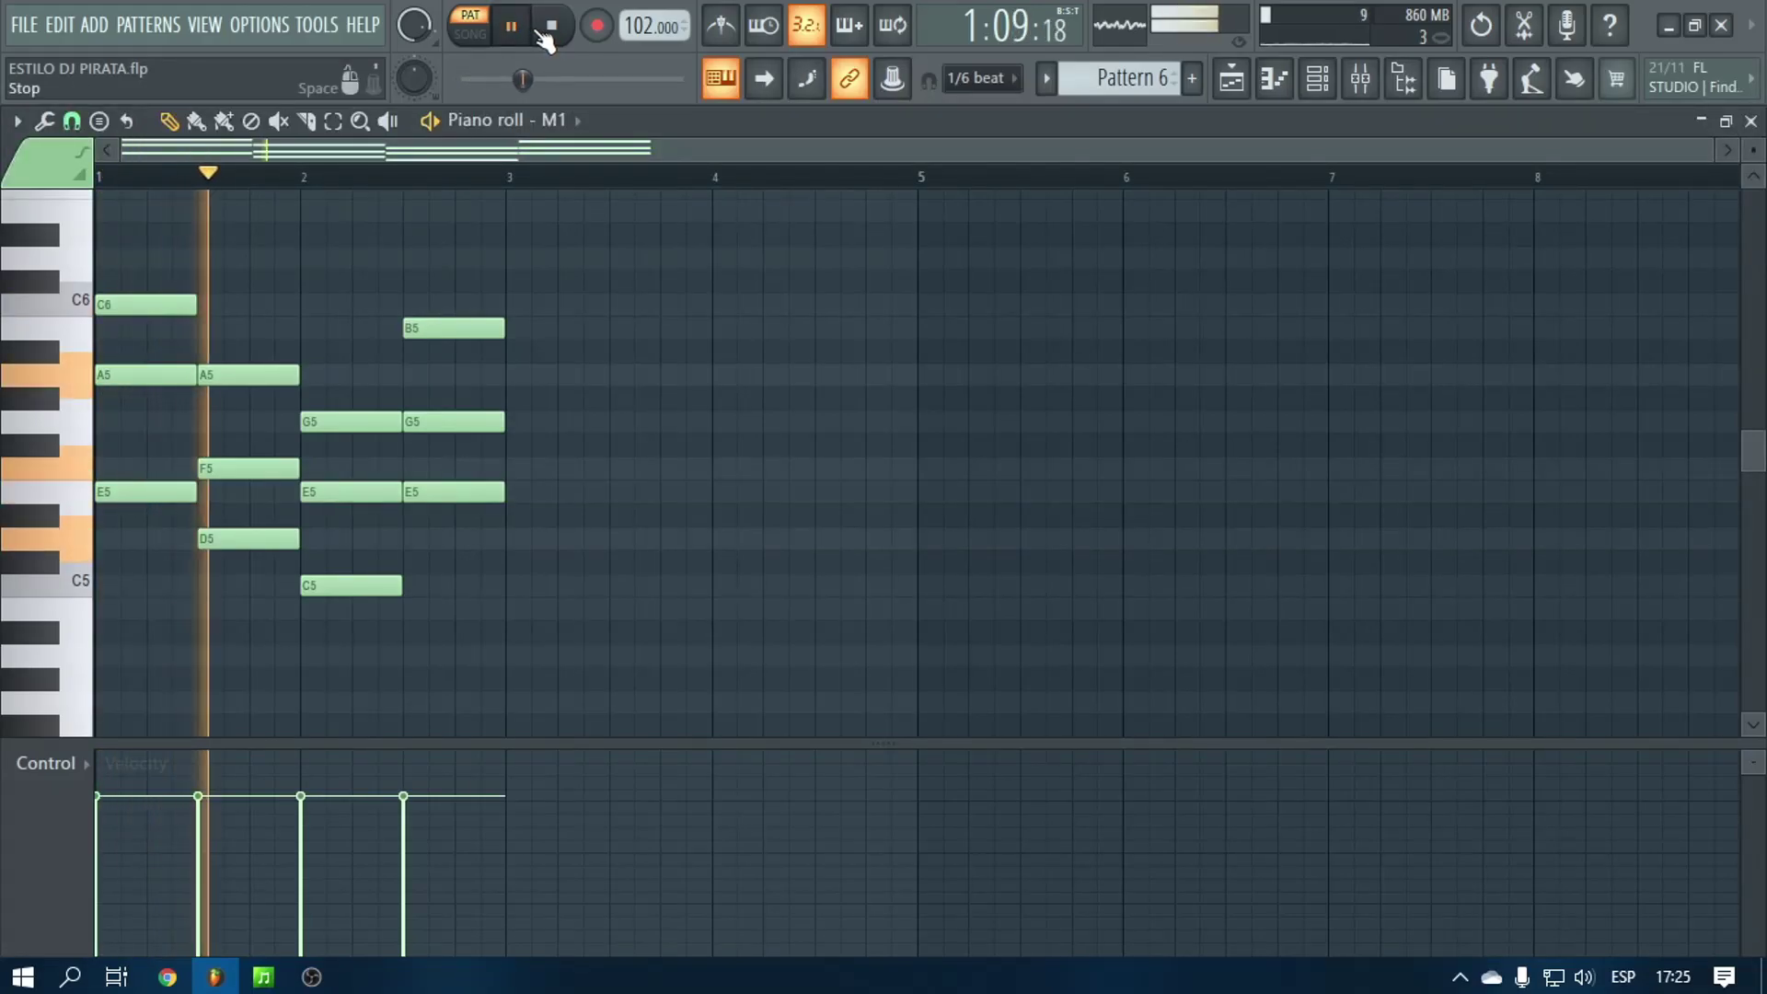
left_click(551, 26)
Select Pattern 7 and its Harmless channel in the channel rack, and play the pattern briefly
left_click(1319, 87)
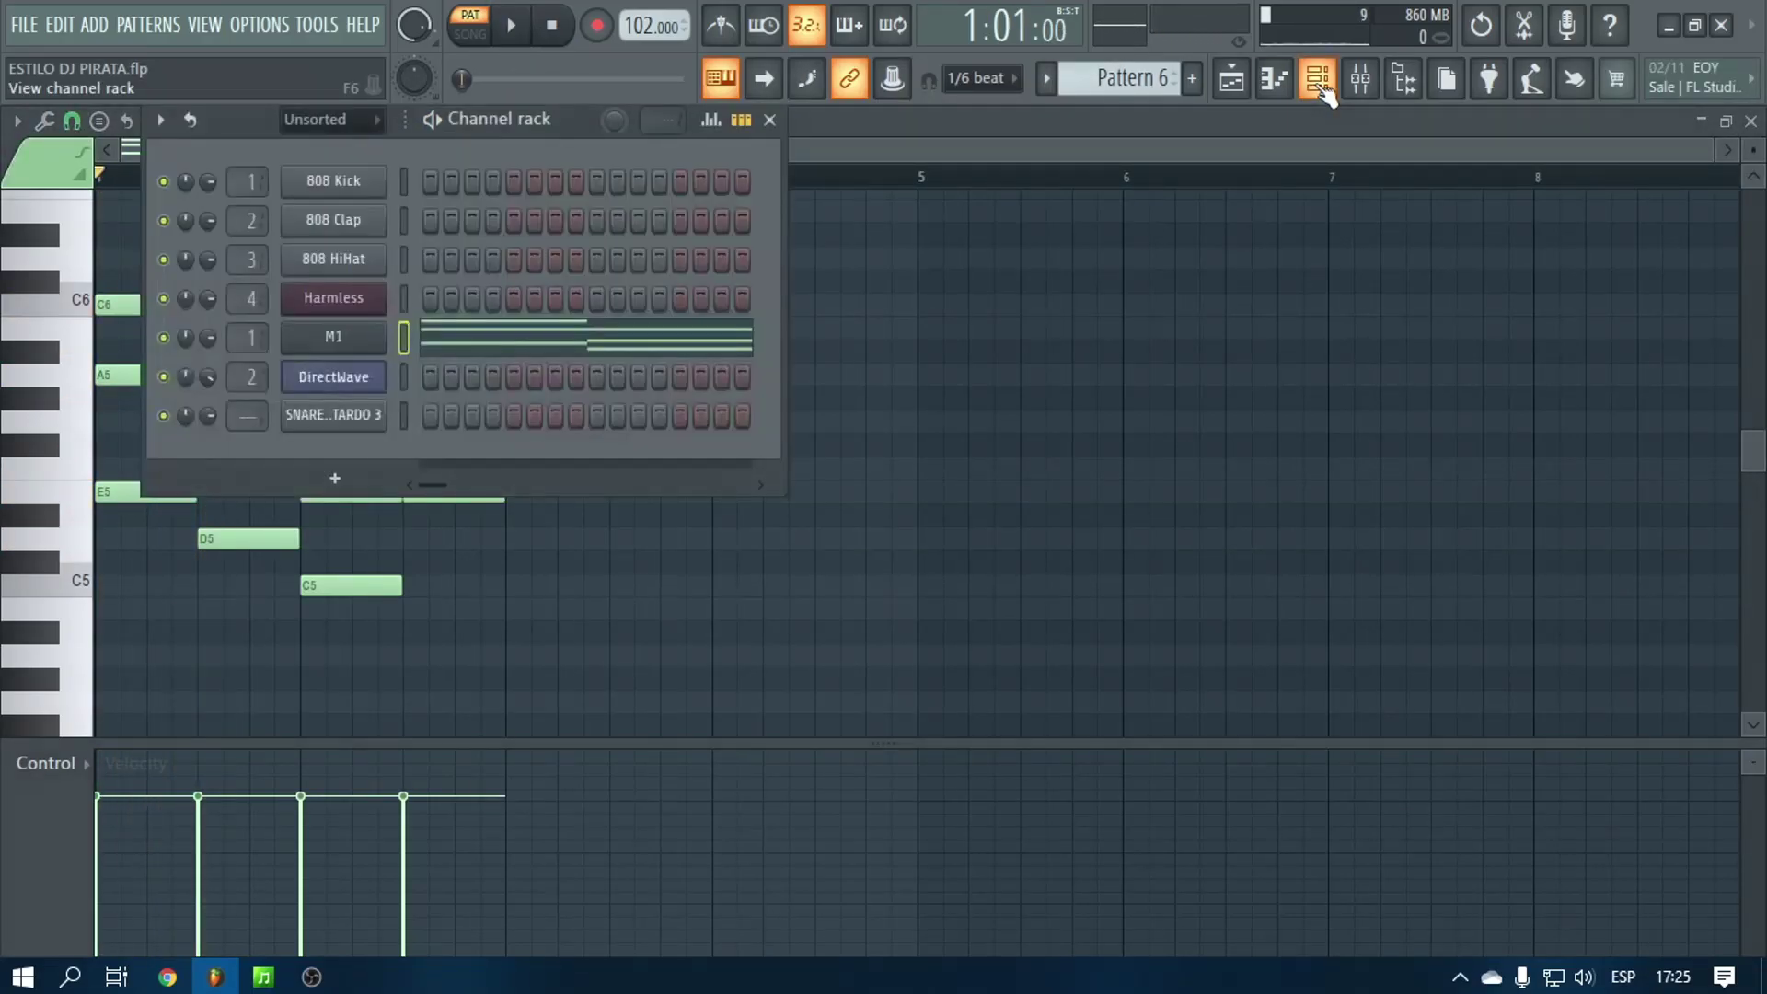
scroll(1130, 81, "down", 1)
left_click(404, 298)
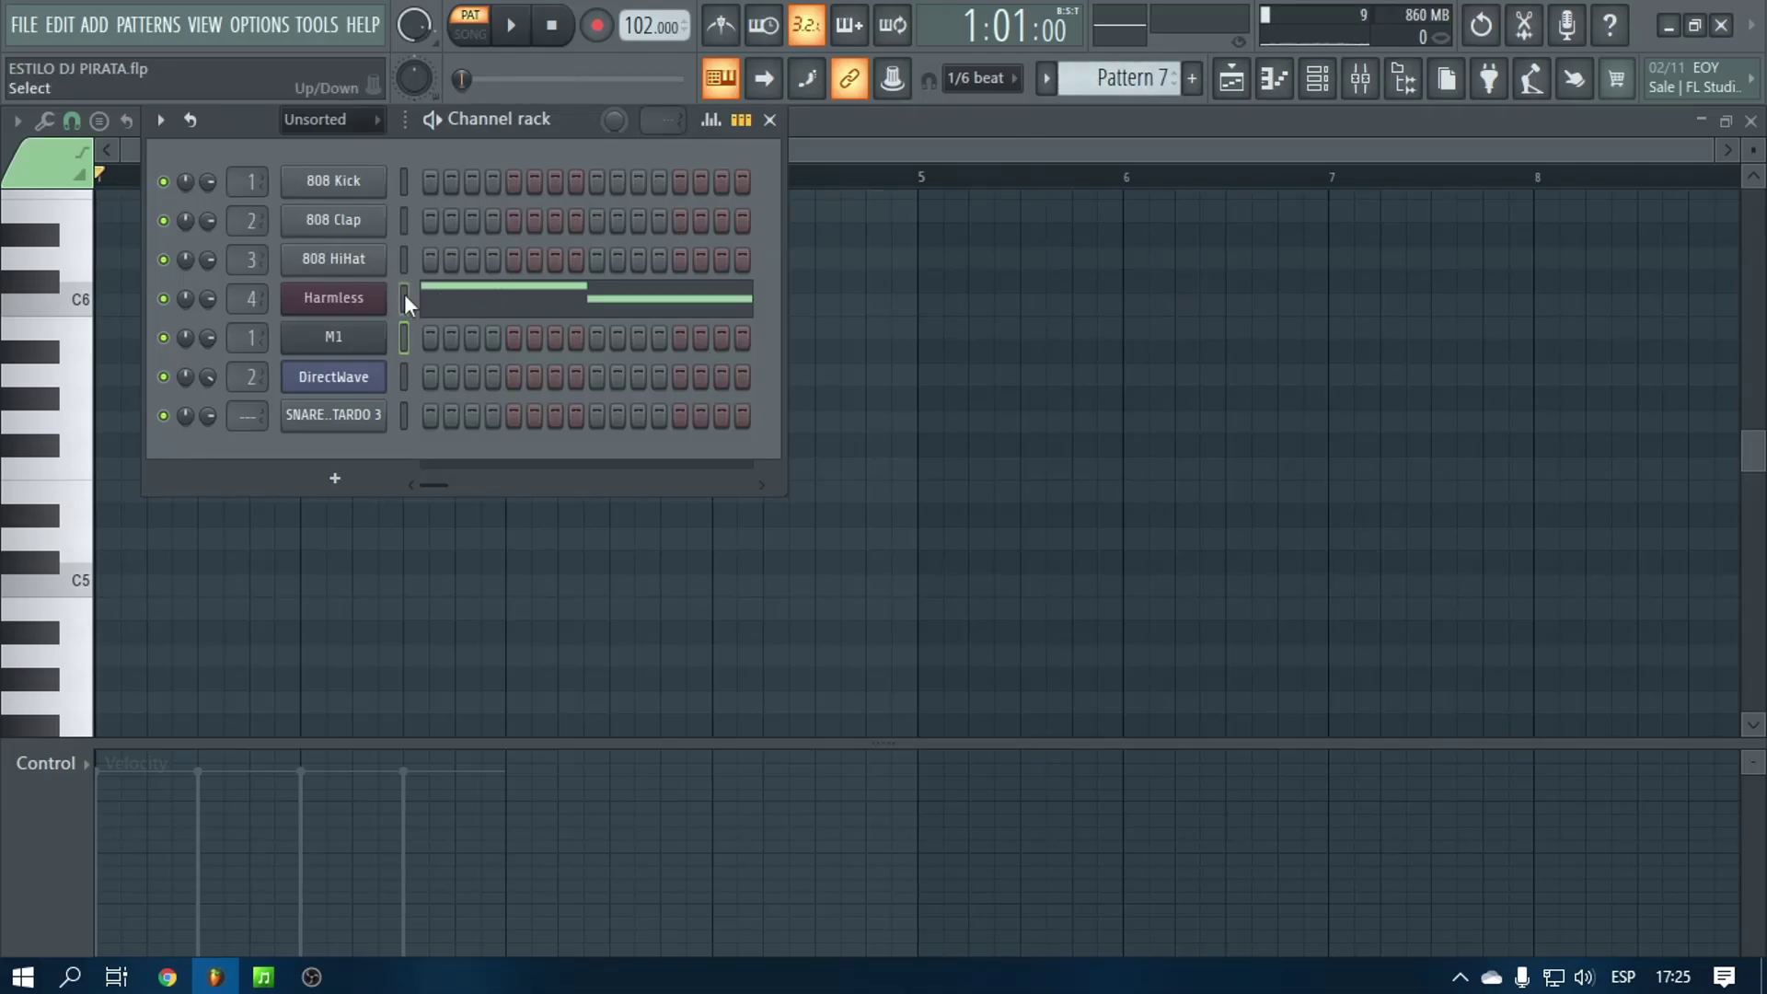
left_click(512, 26)
left_click(551, 26)
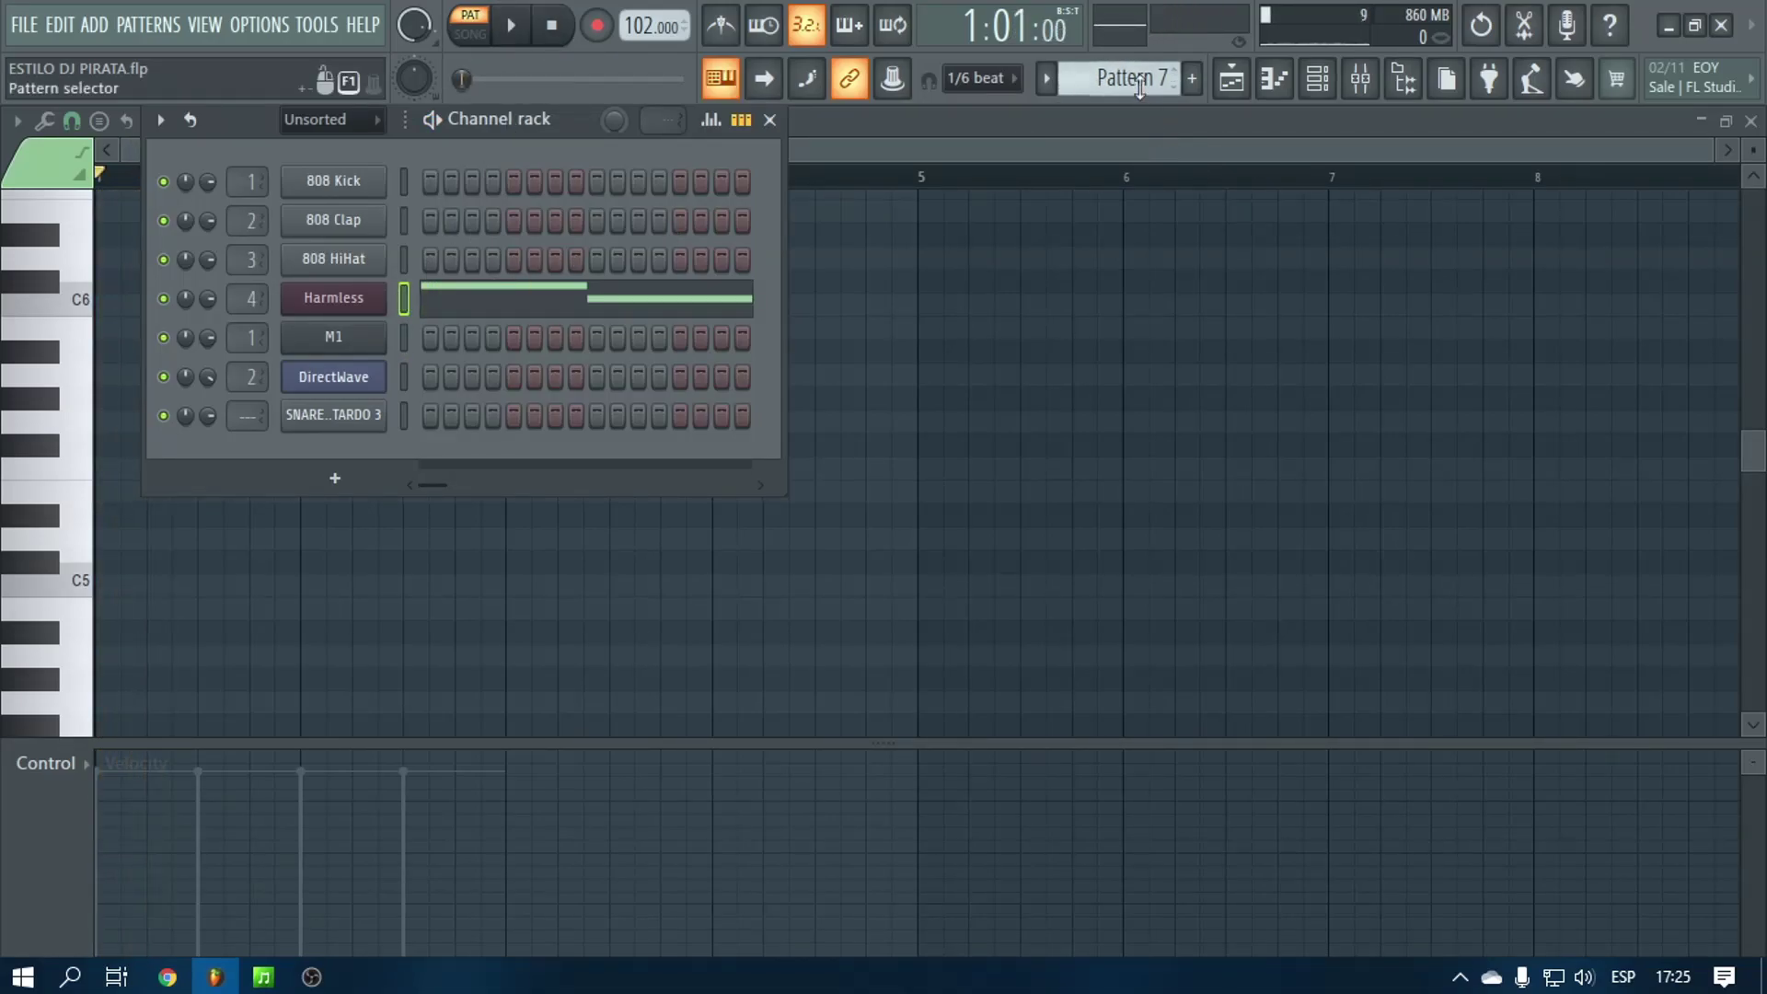
Select Pattern 8, bring its M1 notes into view, and play them from just before the first chord
scroll(1138, 81, "down", 1)
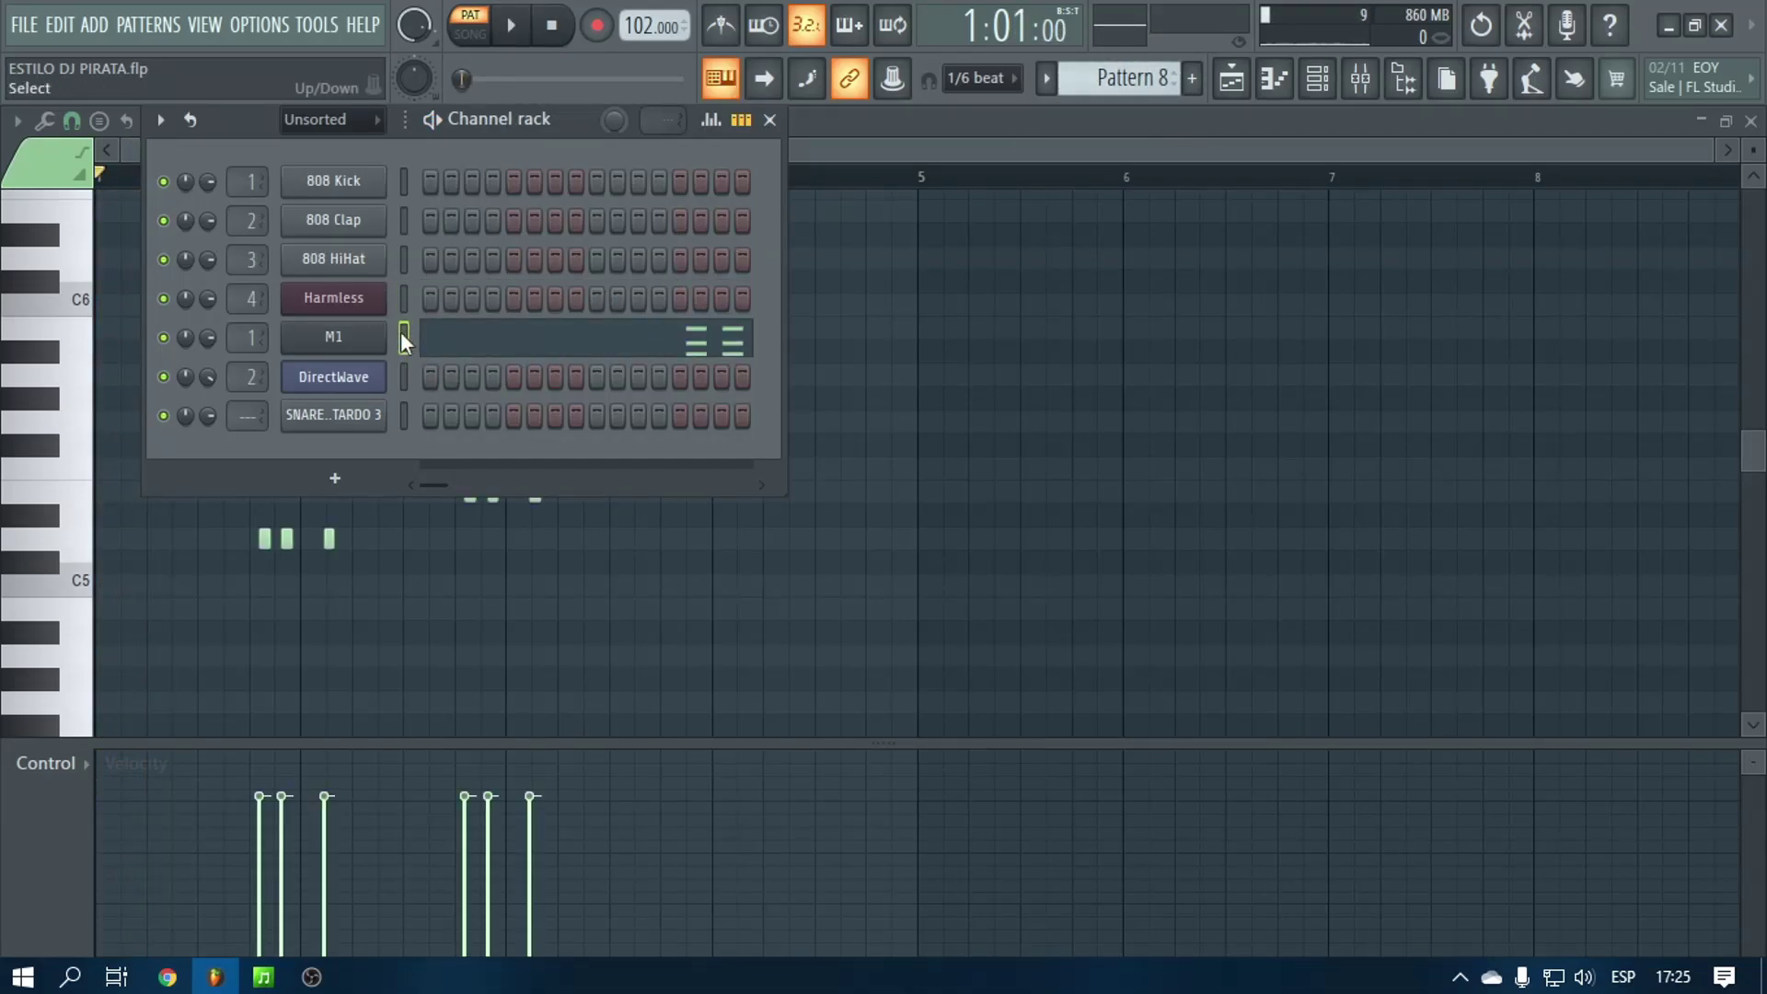
left_click(126, 149)
left_click_drag(276, 175, 250, 175)
left_click(513, 28)
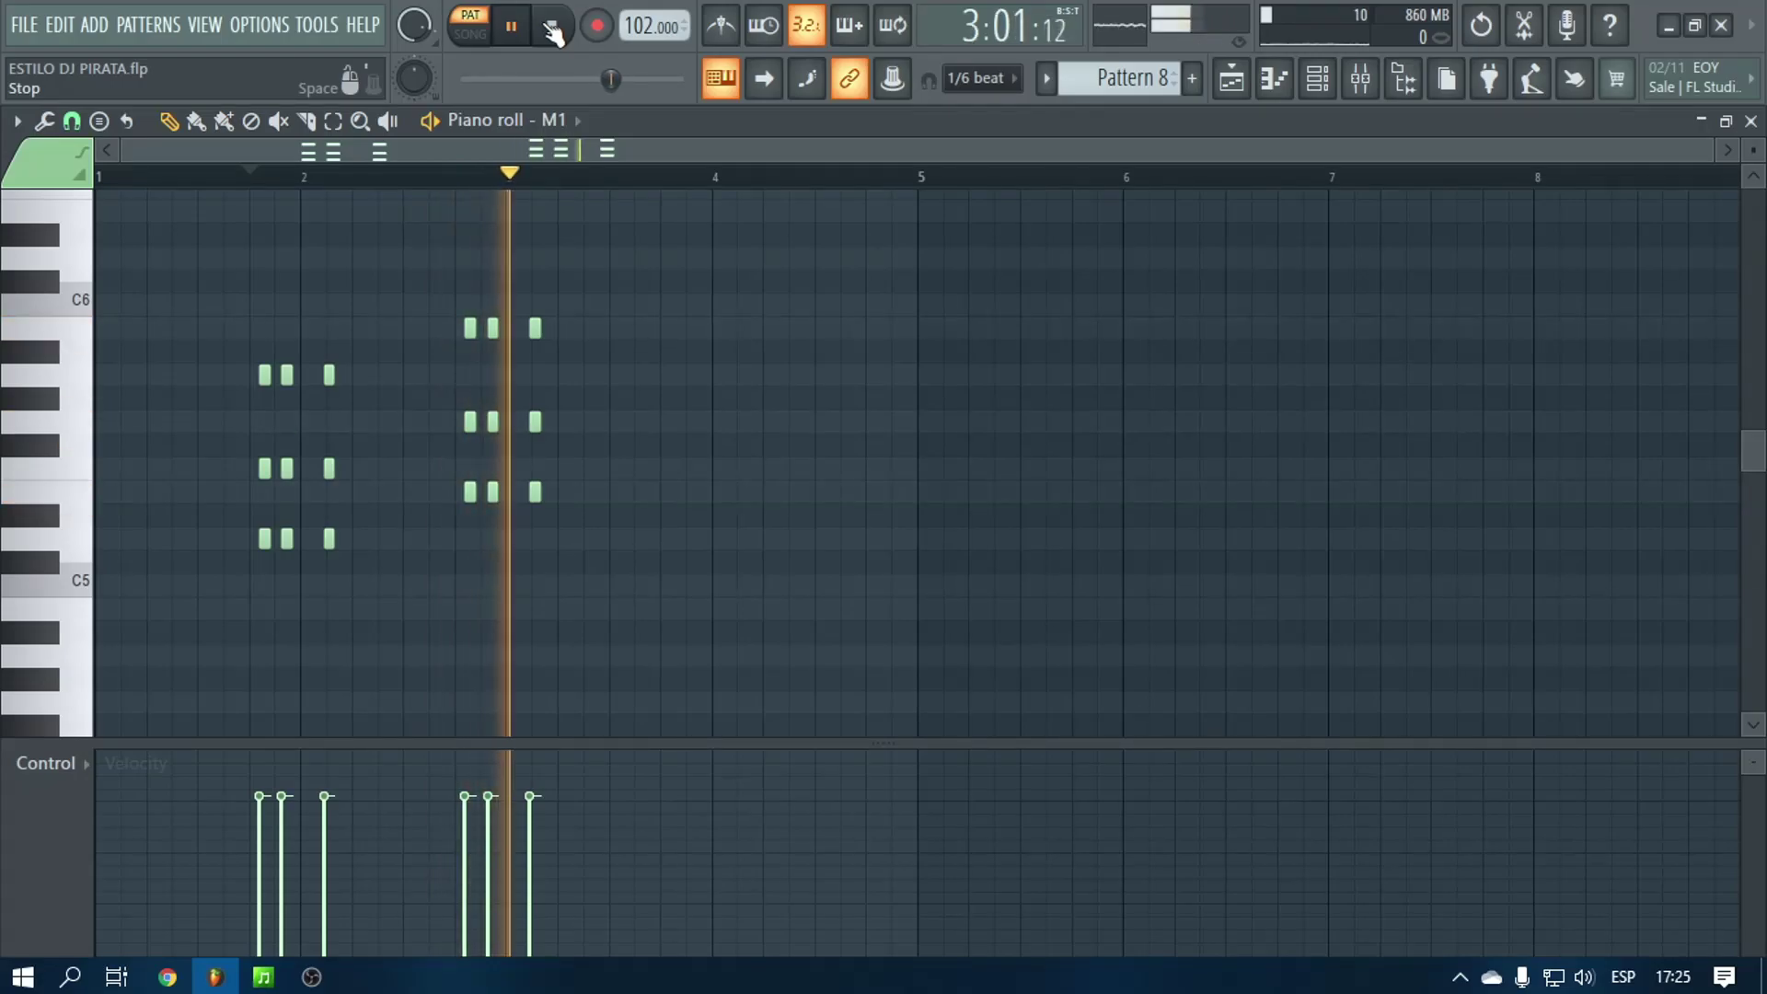
left_click(551, 27)
Select Pattern 9, open its SNARE BASS CHETARDO 3 notes in the piano roll, and play them
left_click(1362, 79)
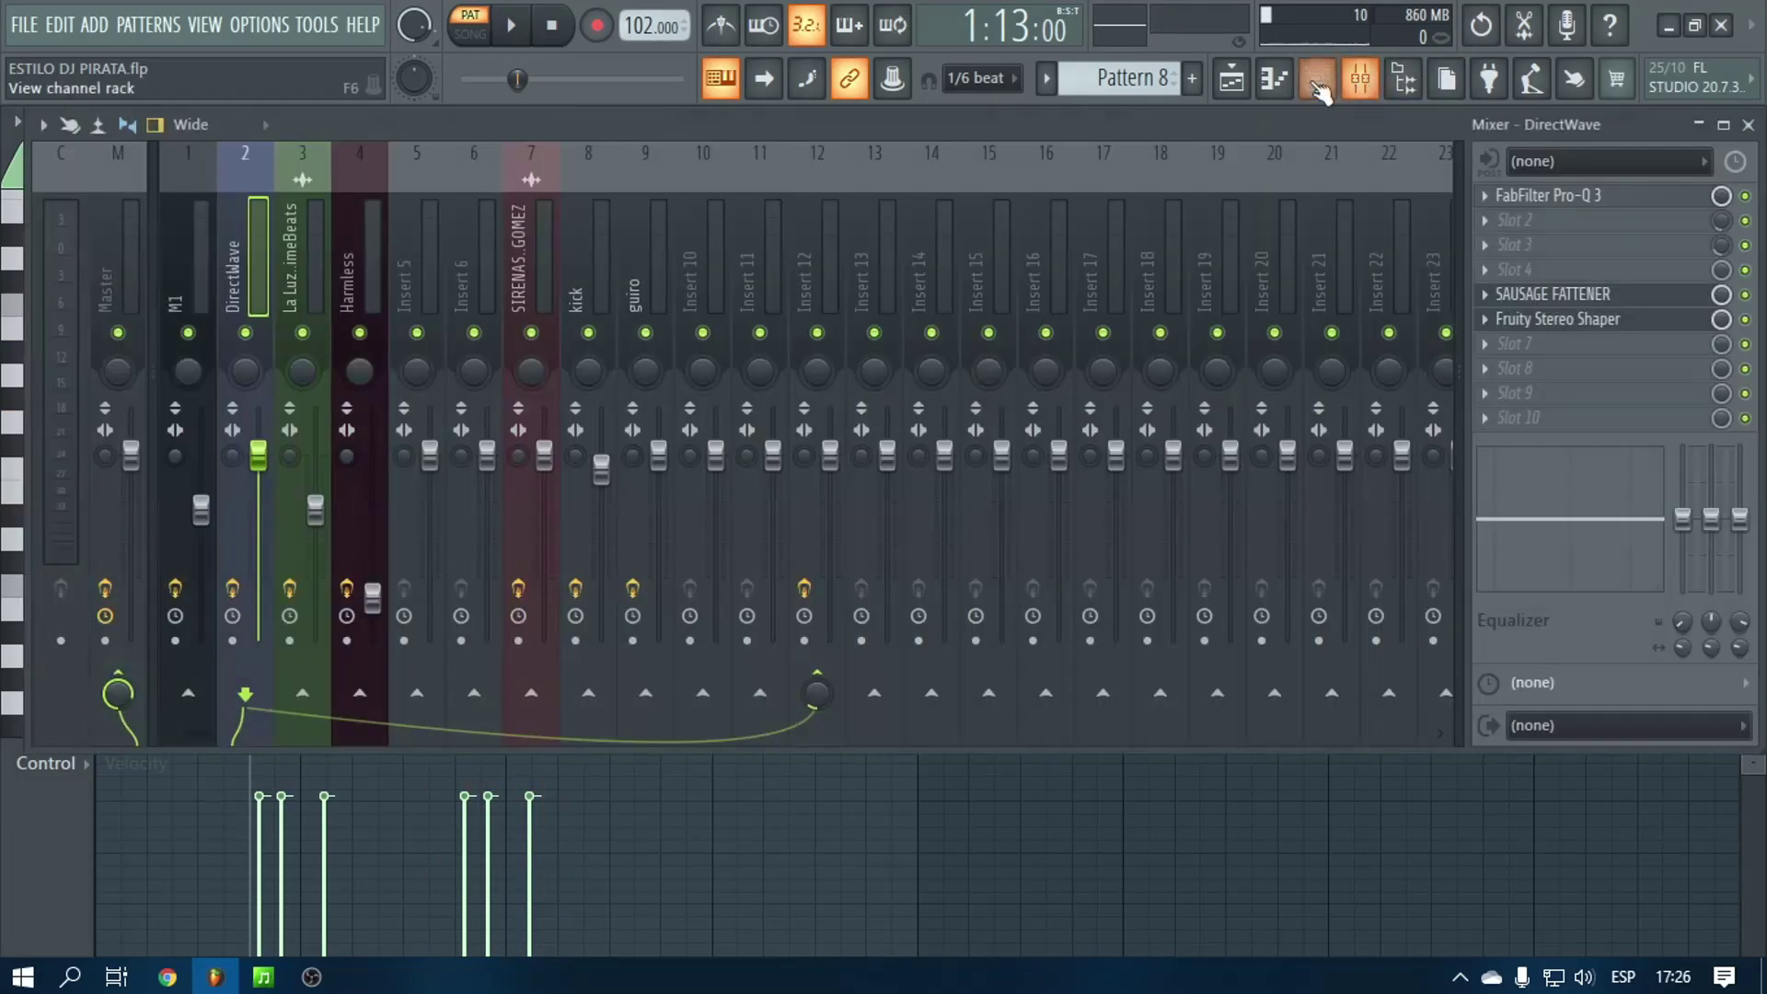
left_click(1319, 81)
scroll(1146, 79, "down", 1)
left_click(406, 416)
key("F7")
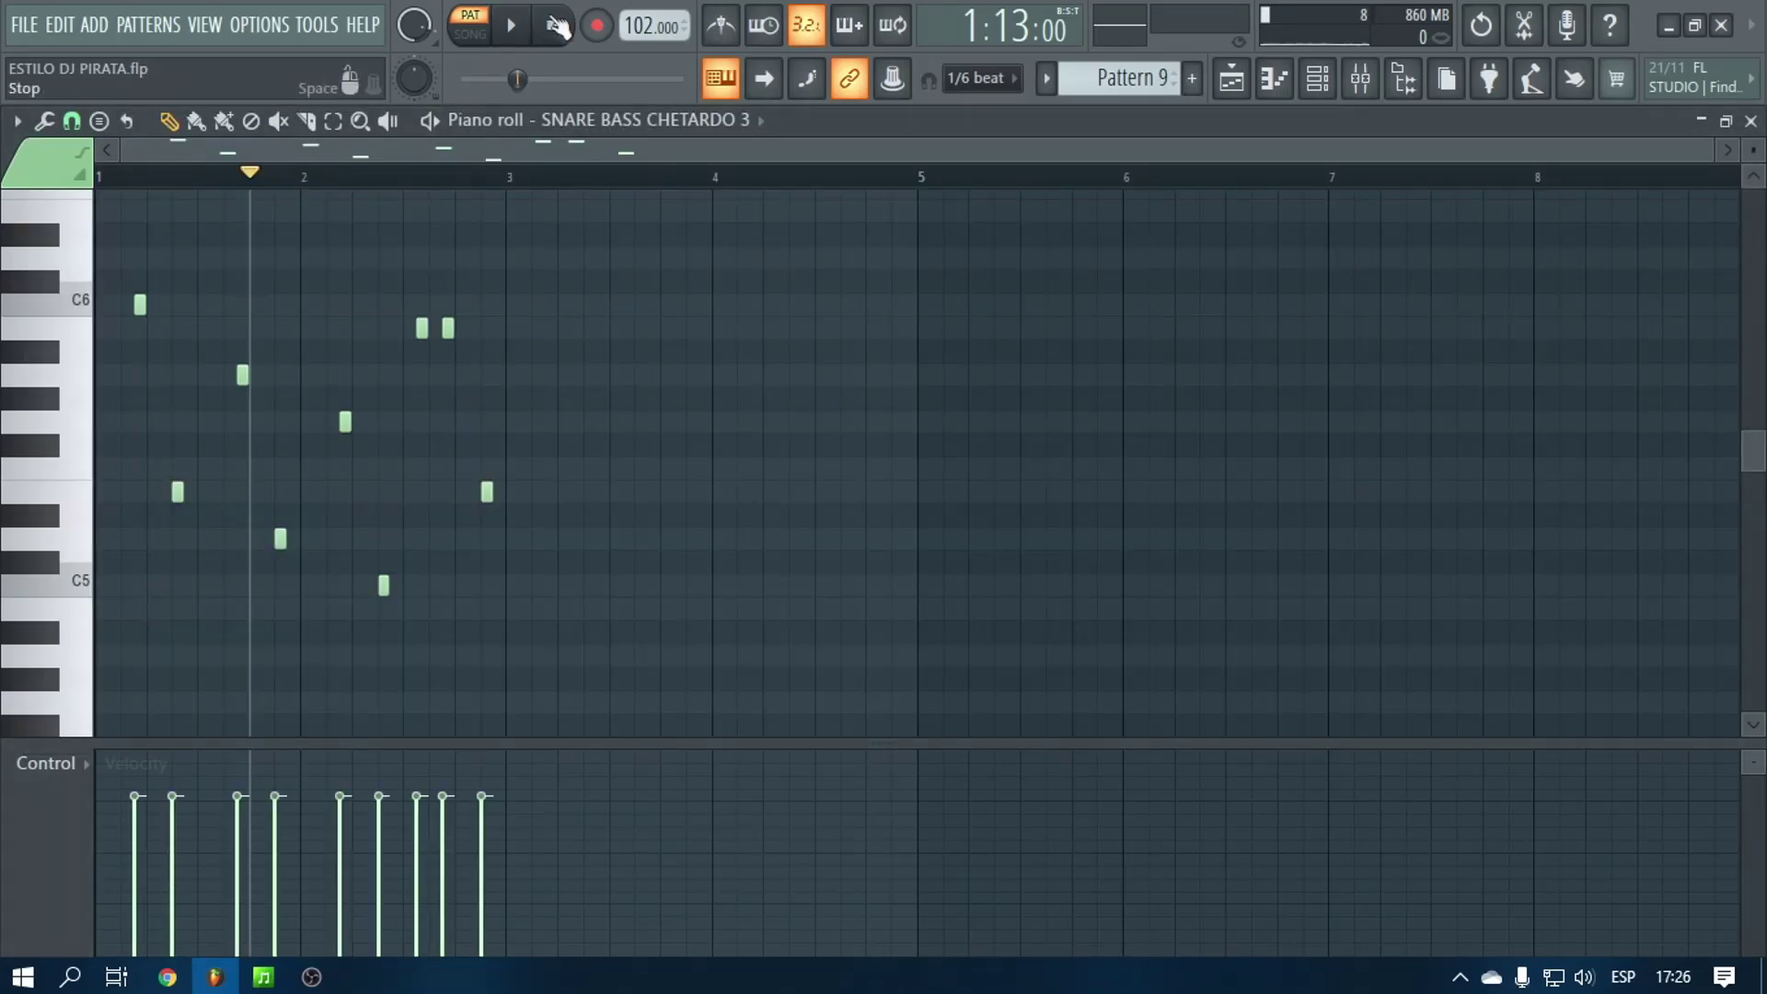
left_click(514, 27)
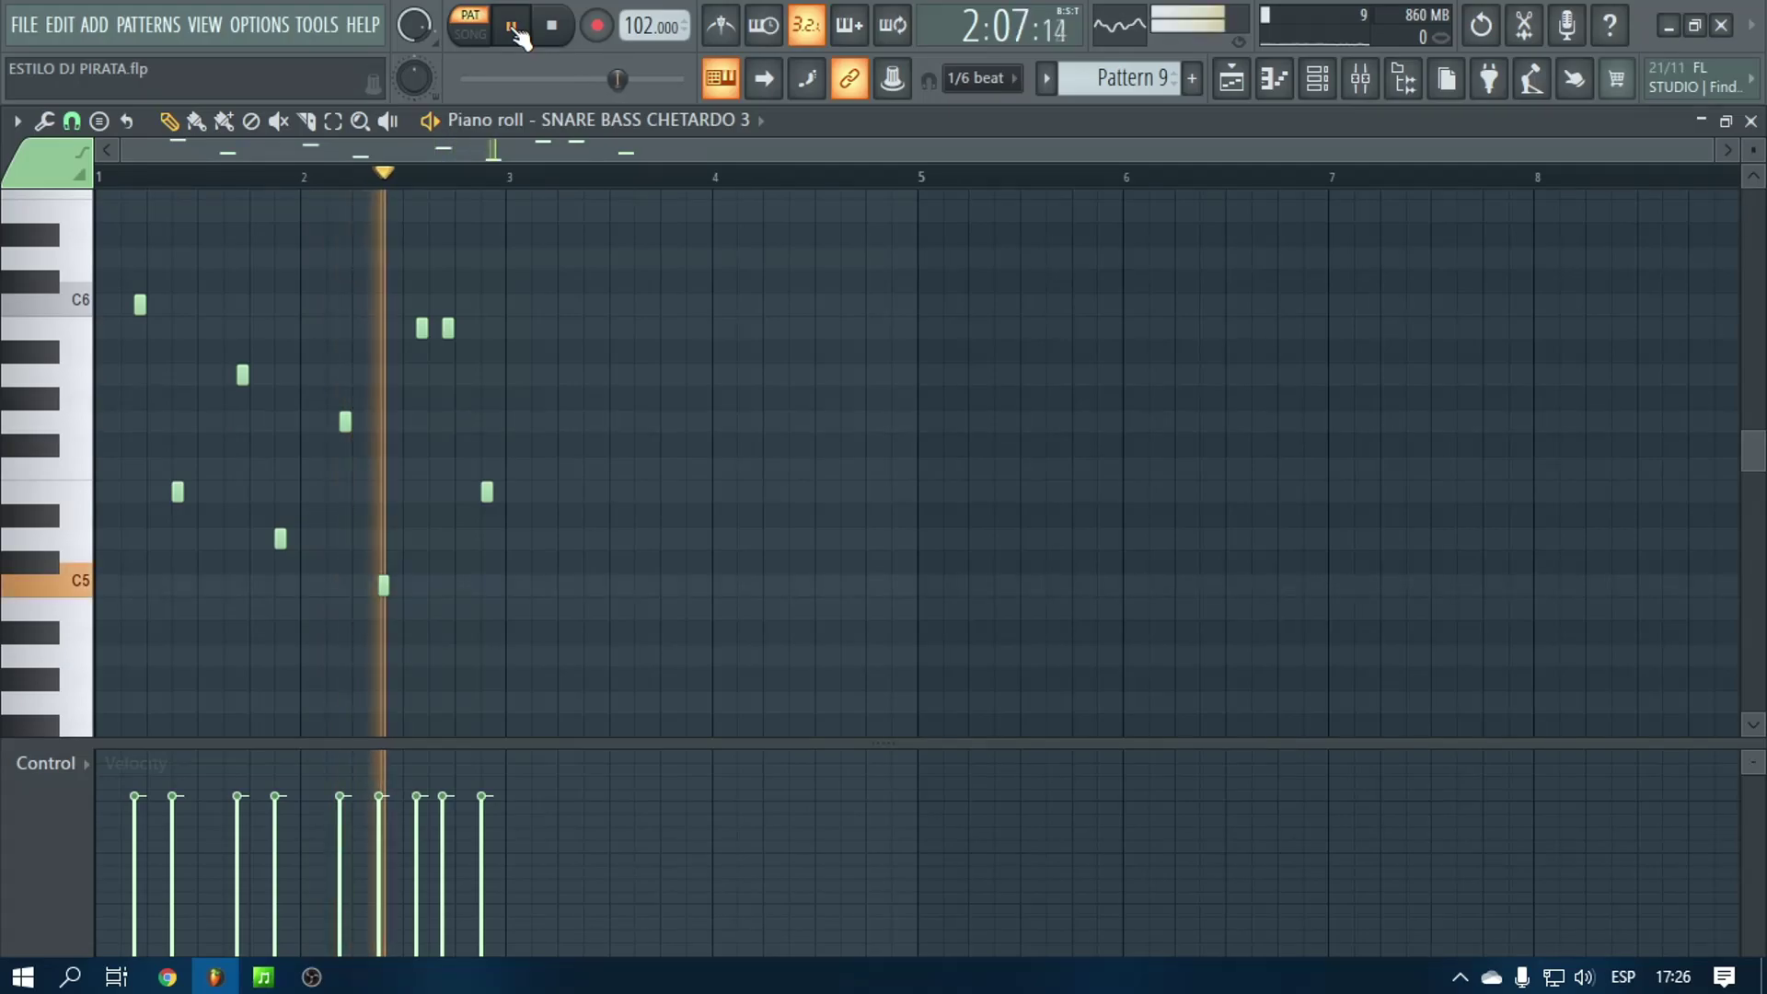
left_click(552, 25)
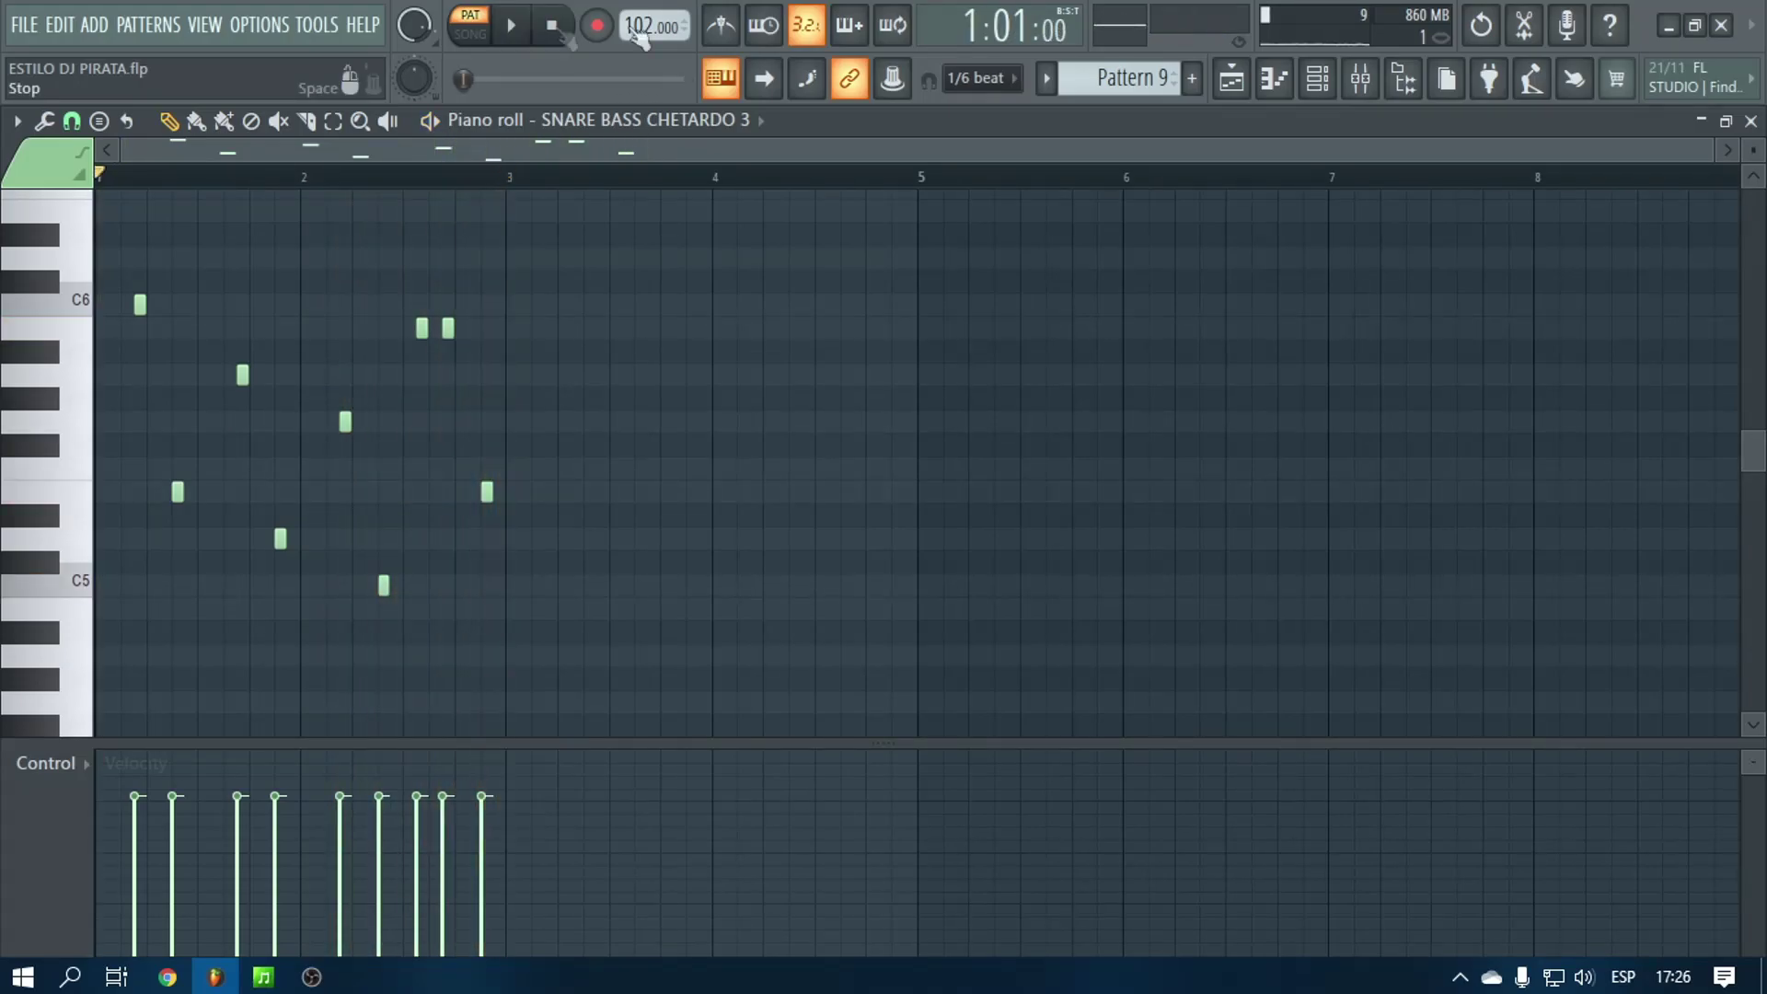
Return to the playlist and inspect the CENCERRO Y CONGA sample's waveform and settings on Track 9
left_click(1232, 81)
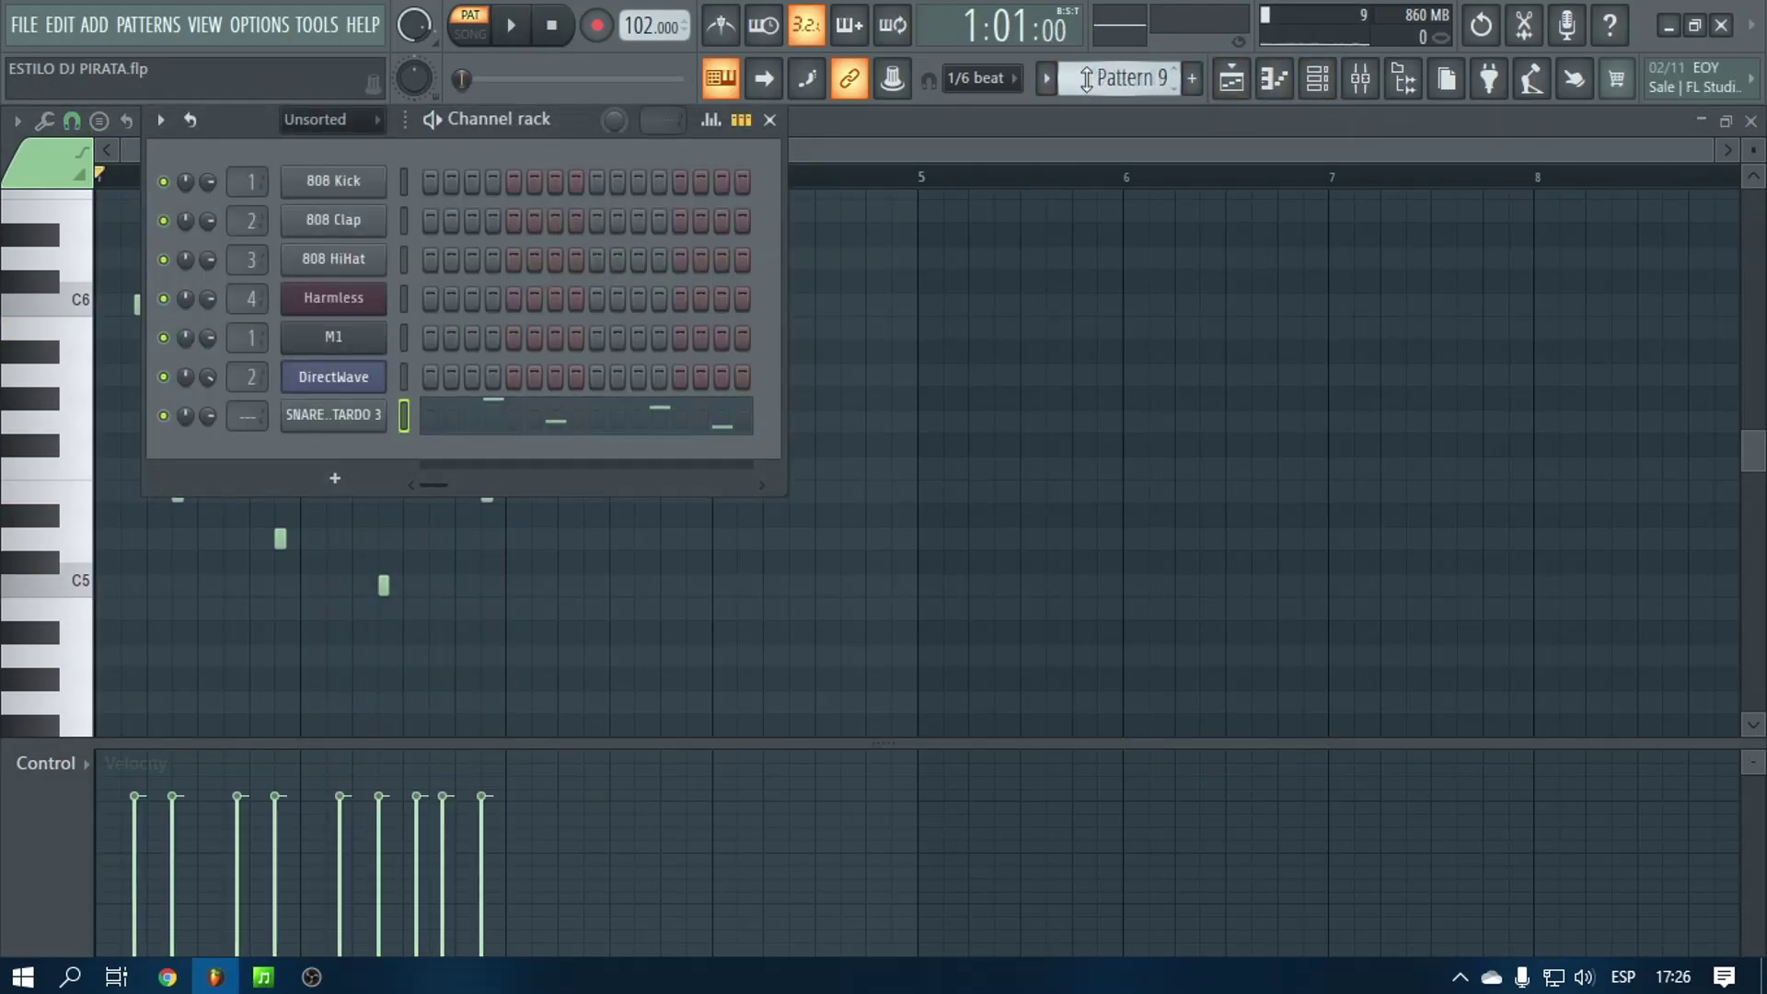
left_click(1232, 78)
scroll(704, 184, "right", 5)
scroll(704, 184, "left", 5)
scroll(434, 506, "down", 5)
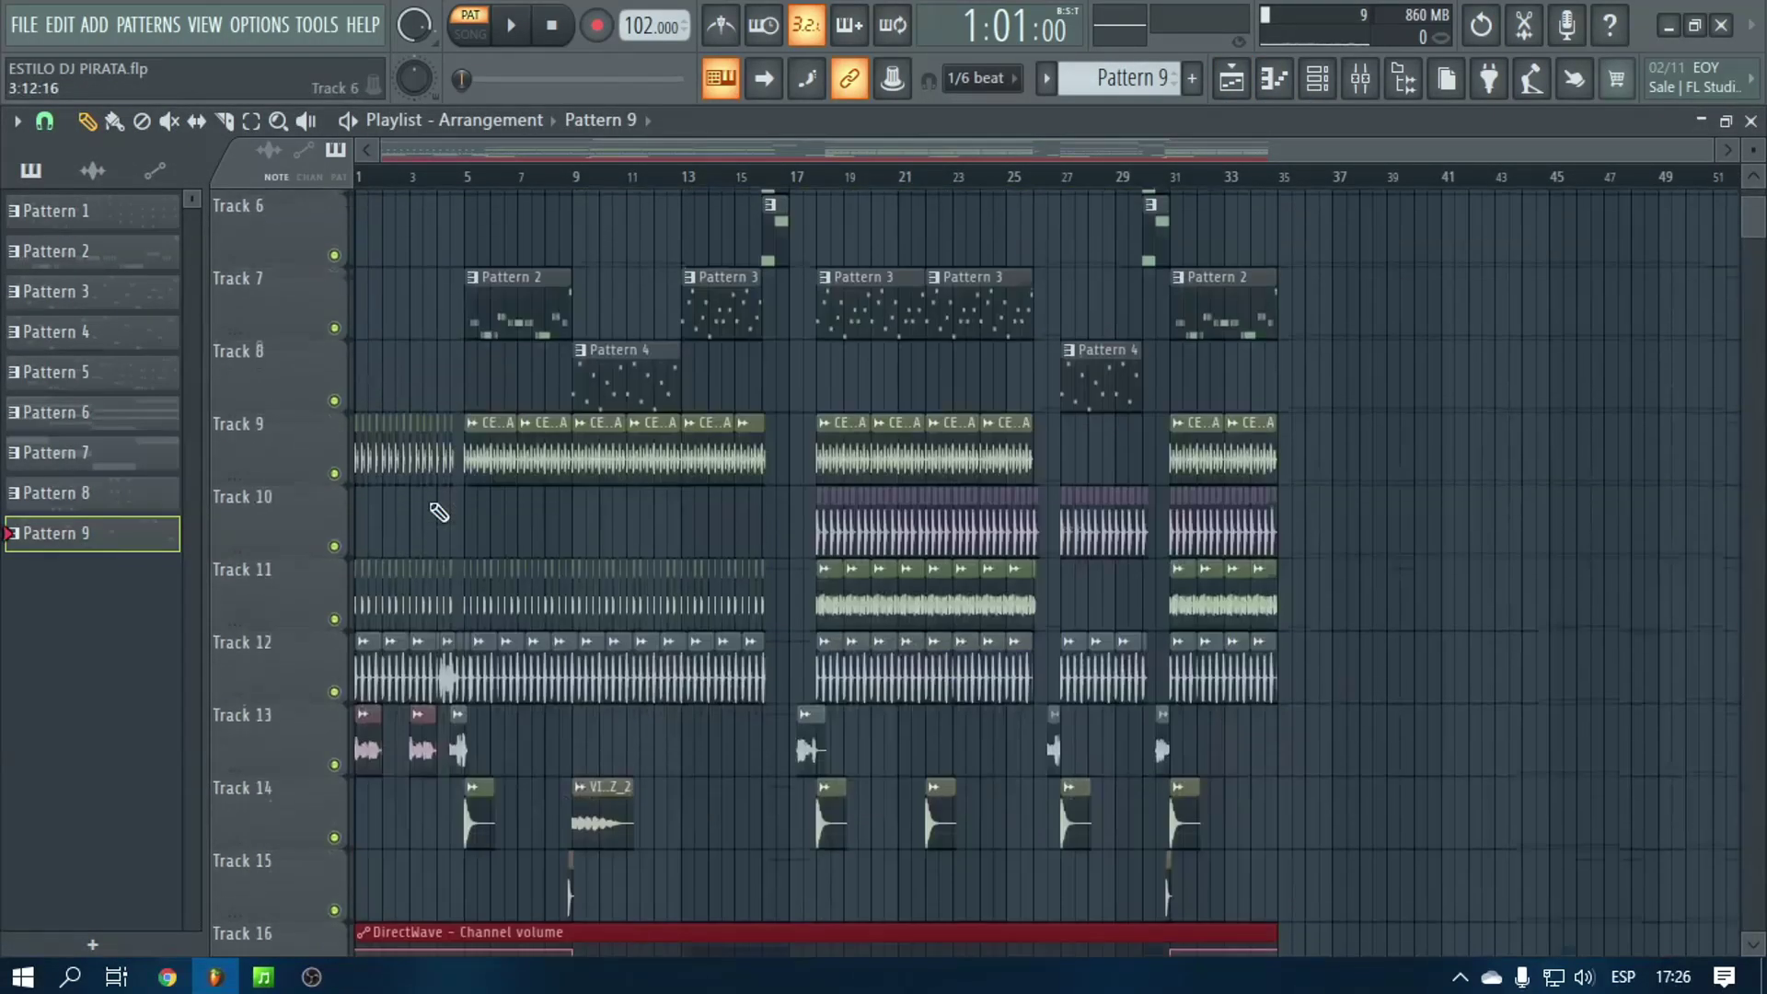
scroll(794, 472, "up", 4)
double_click(781, 465)
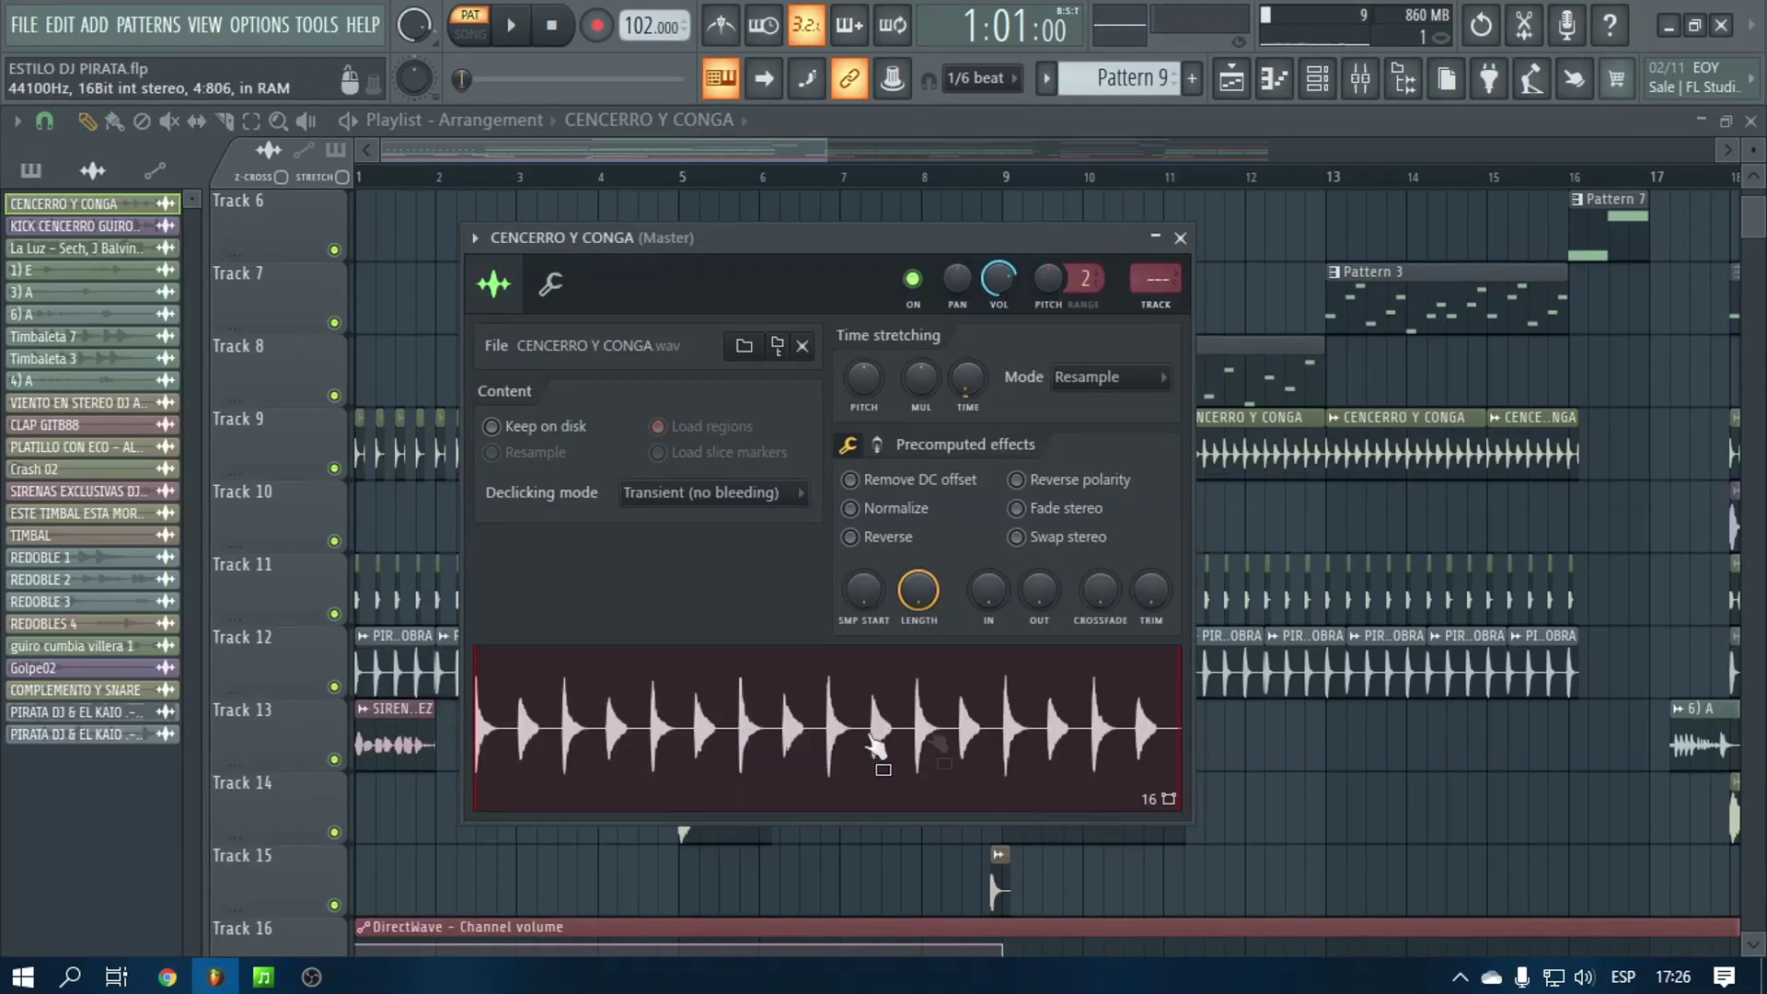
left_click(1180, 239)
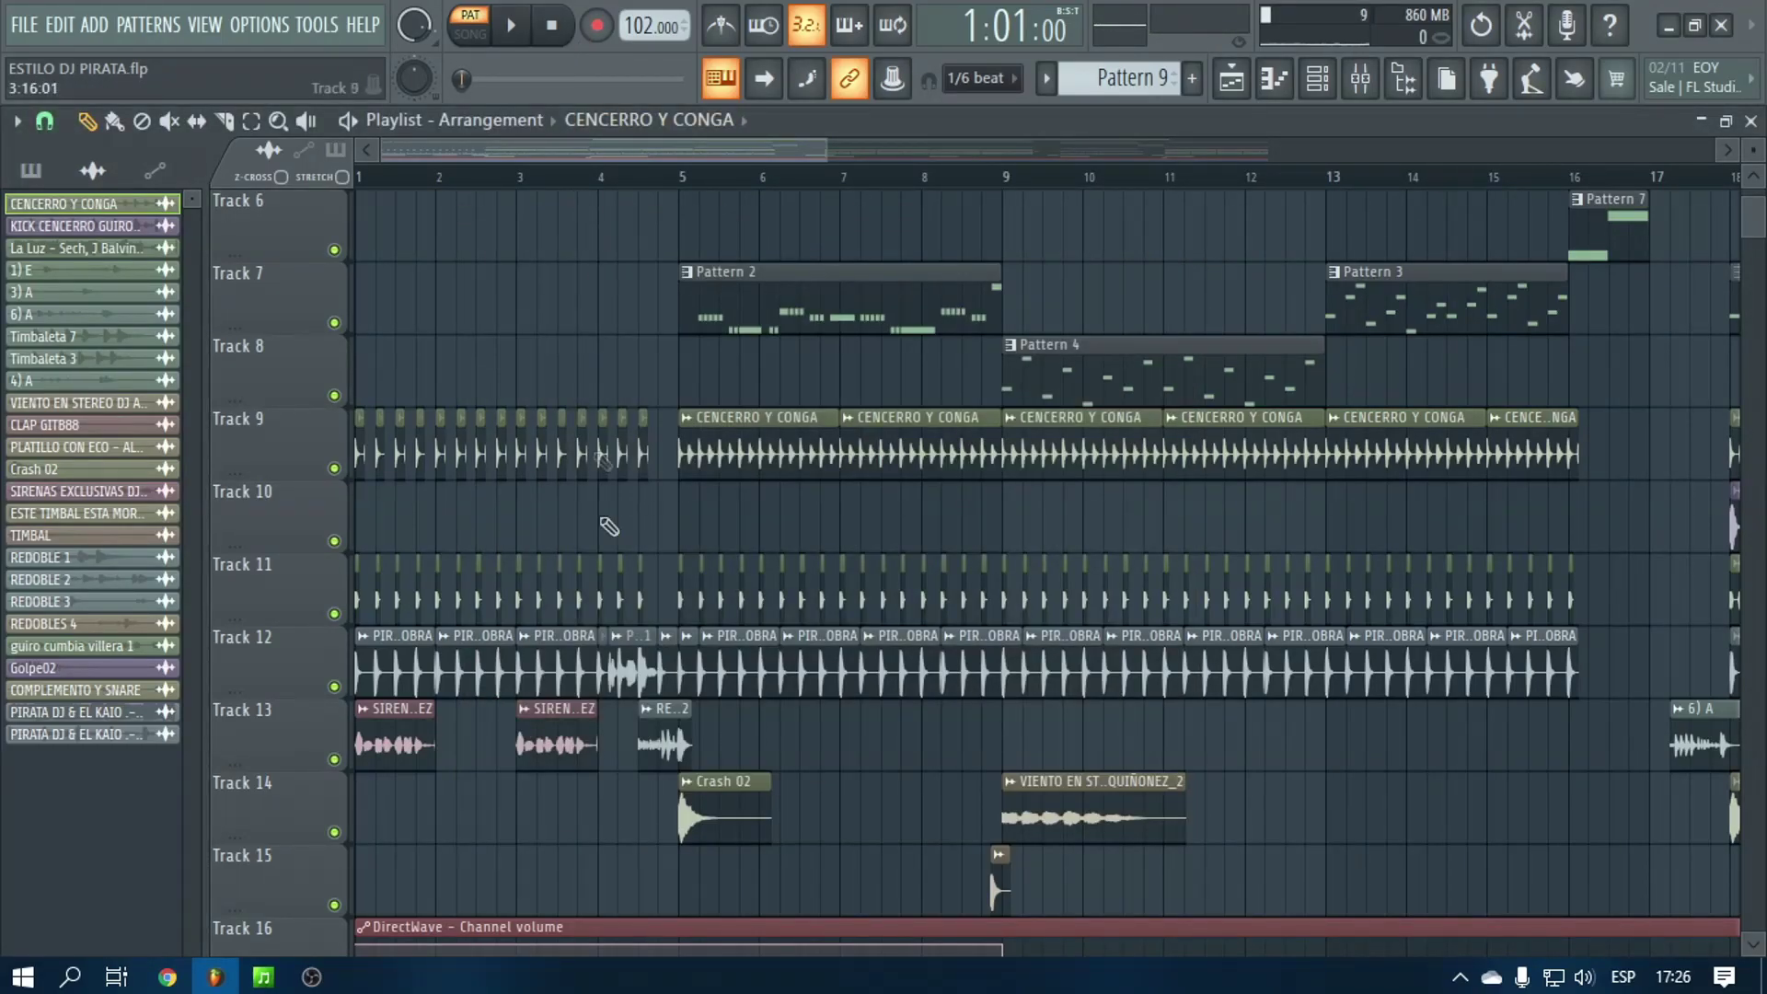
Inspect and preview the PIRATA DJ & EL KAIO .- COME SOBRA sample used on Track 12
double_click(411, 671)
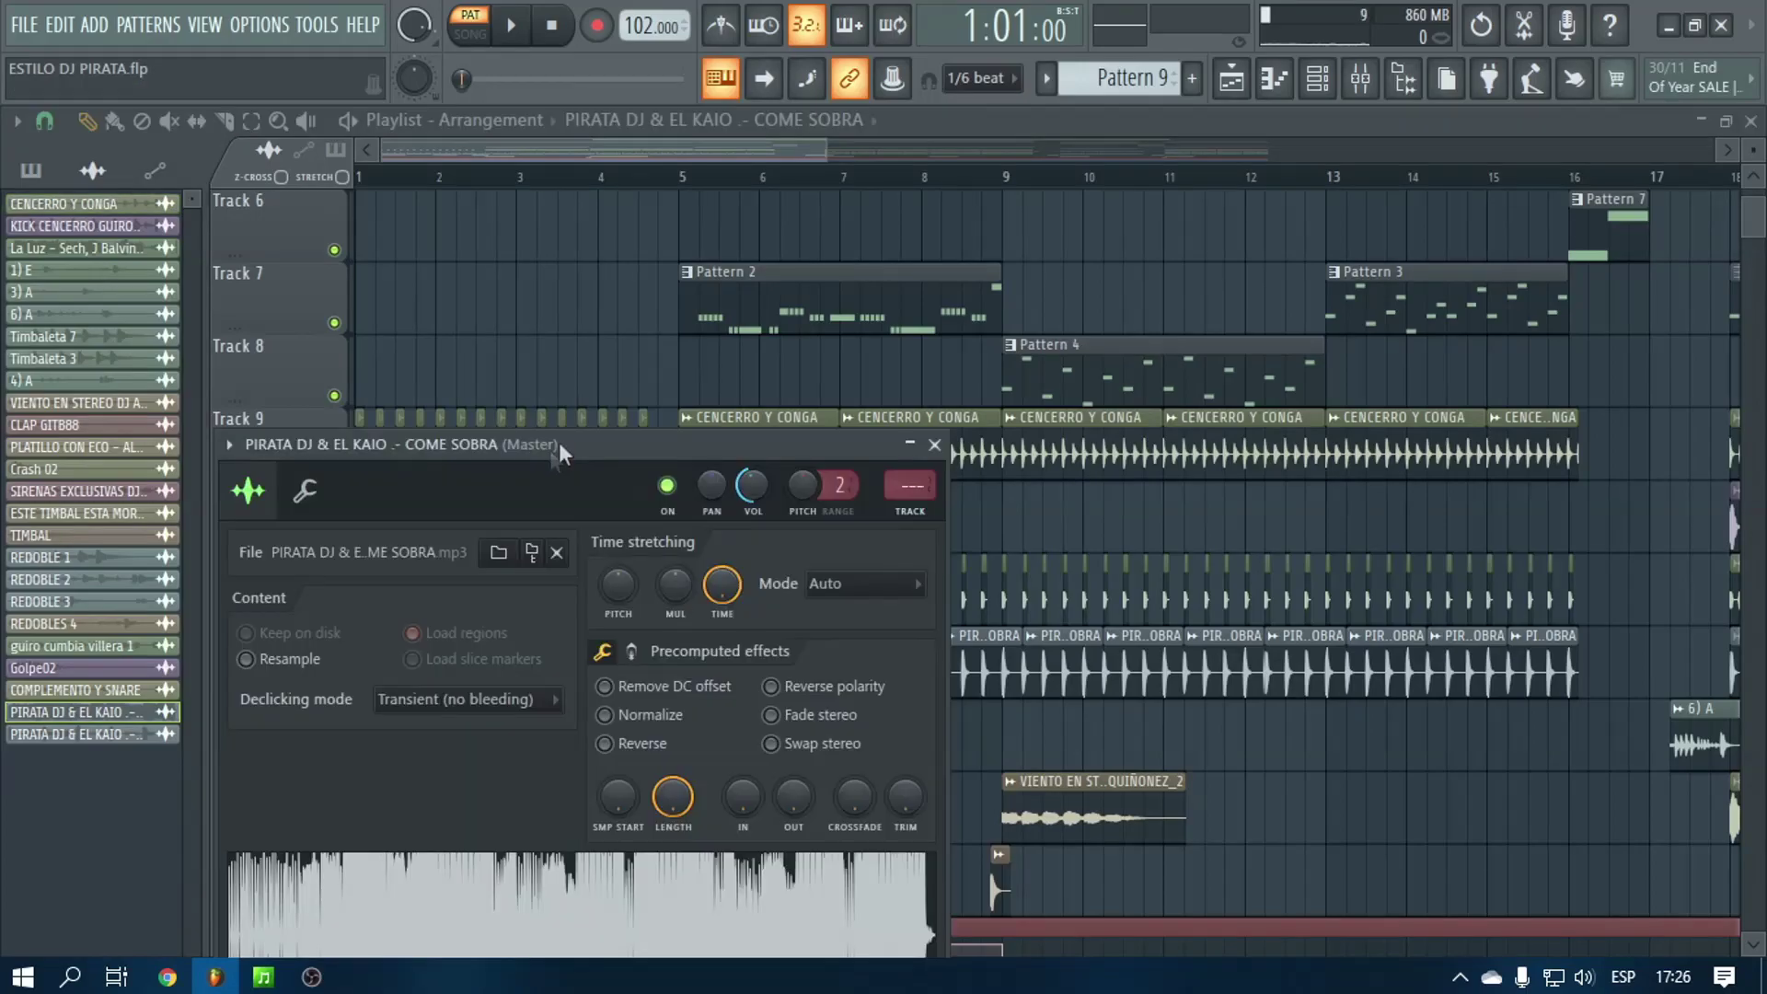
left_click_drag(548, 466, 980, 223)
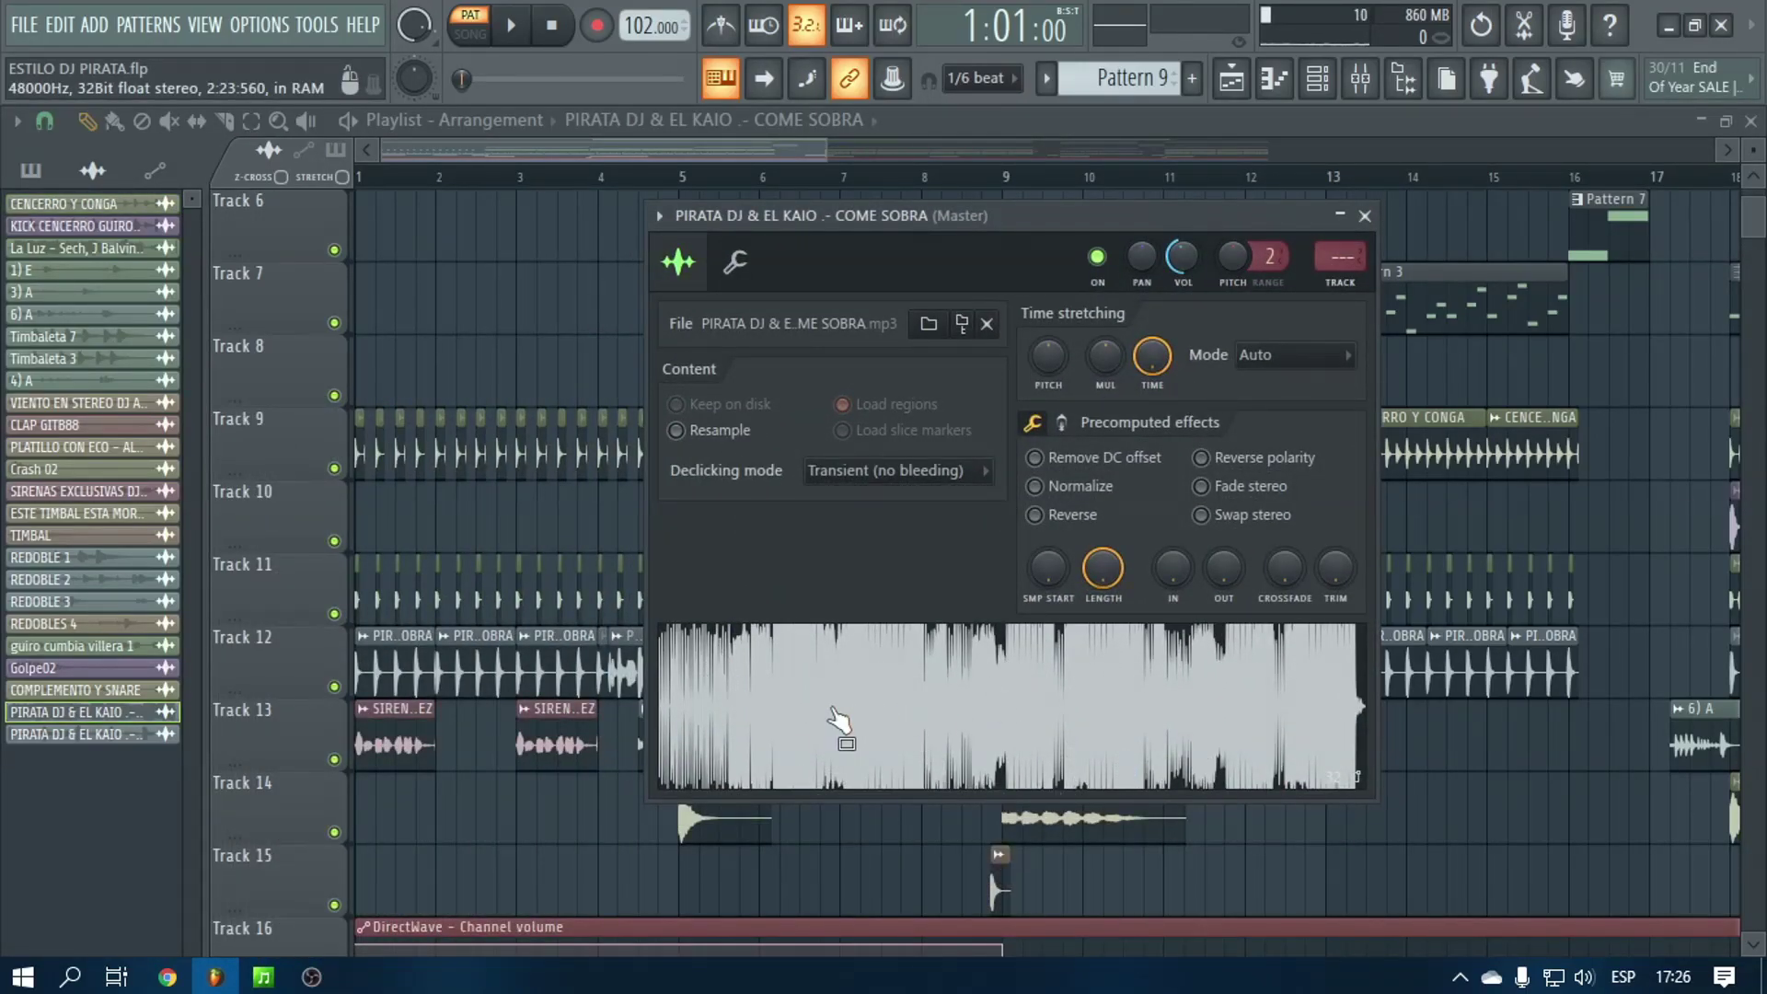
left_click(1365, 216)
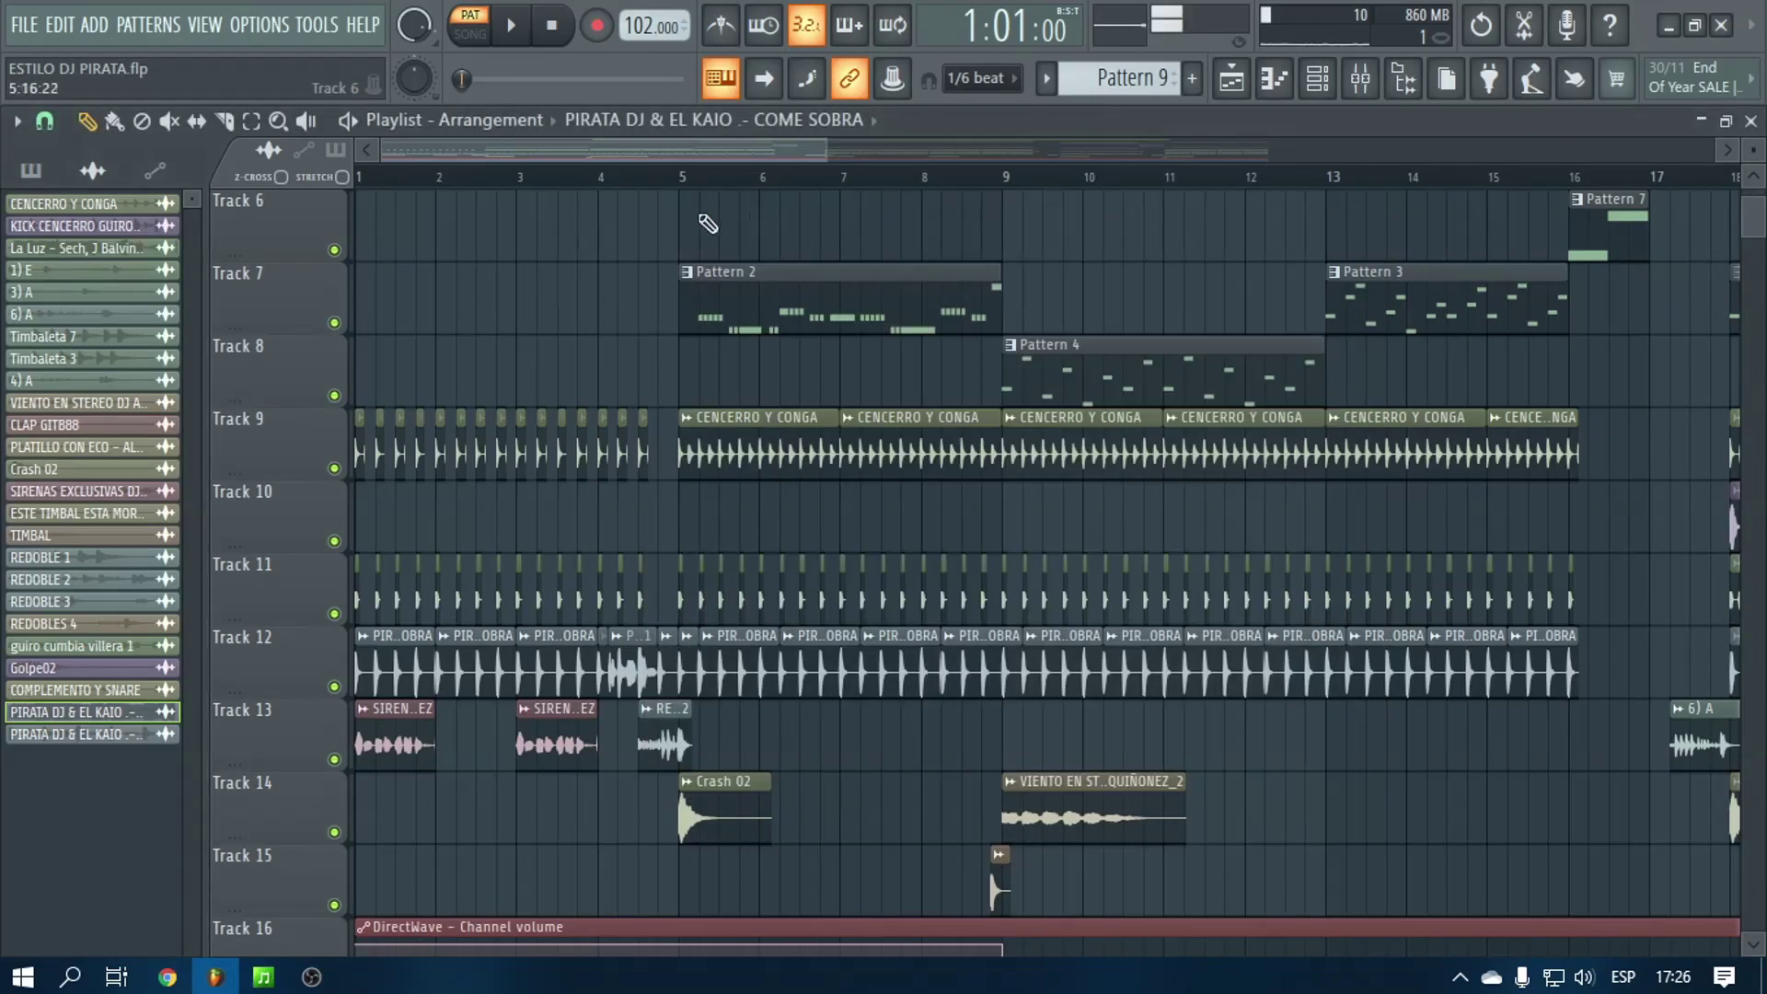
Solo Track 12 and play the song around bar 4, replaying the passage from just before the bar
scroll(628, 178, "up", 2)
scroll(799, 186, "up", 5)
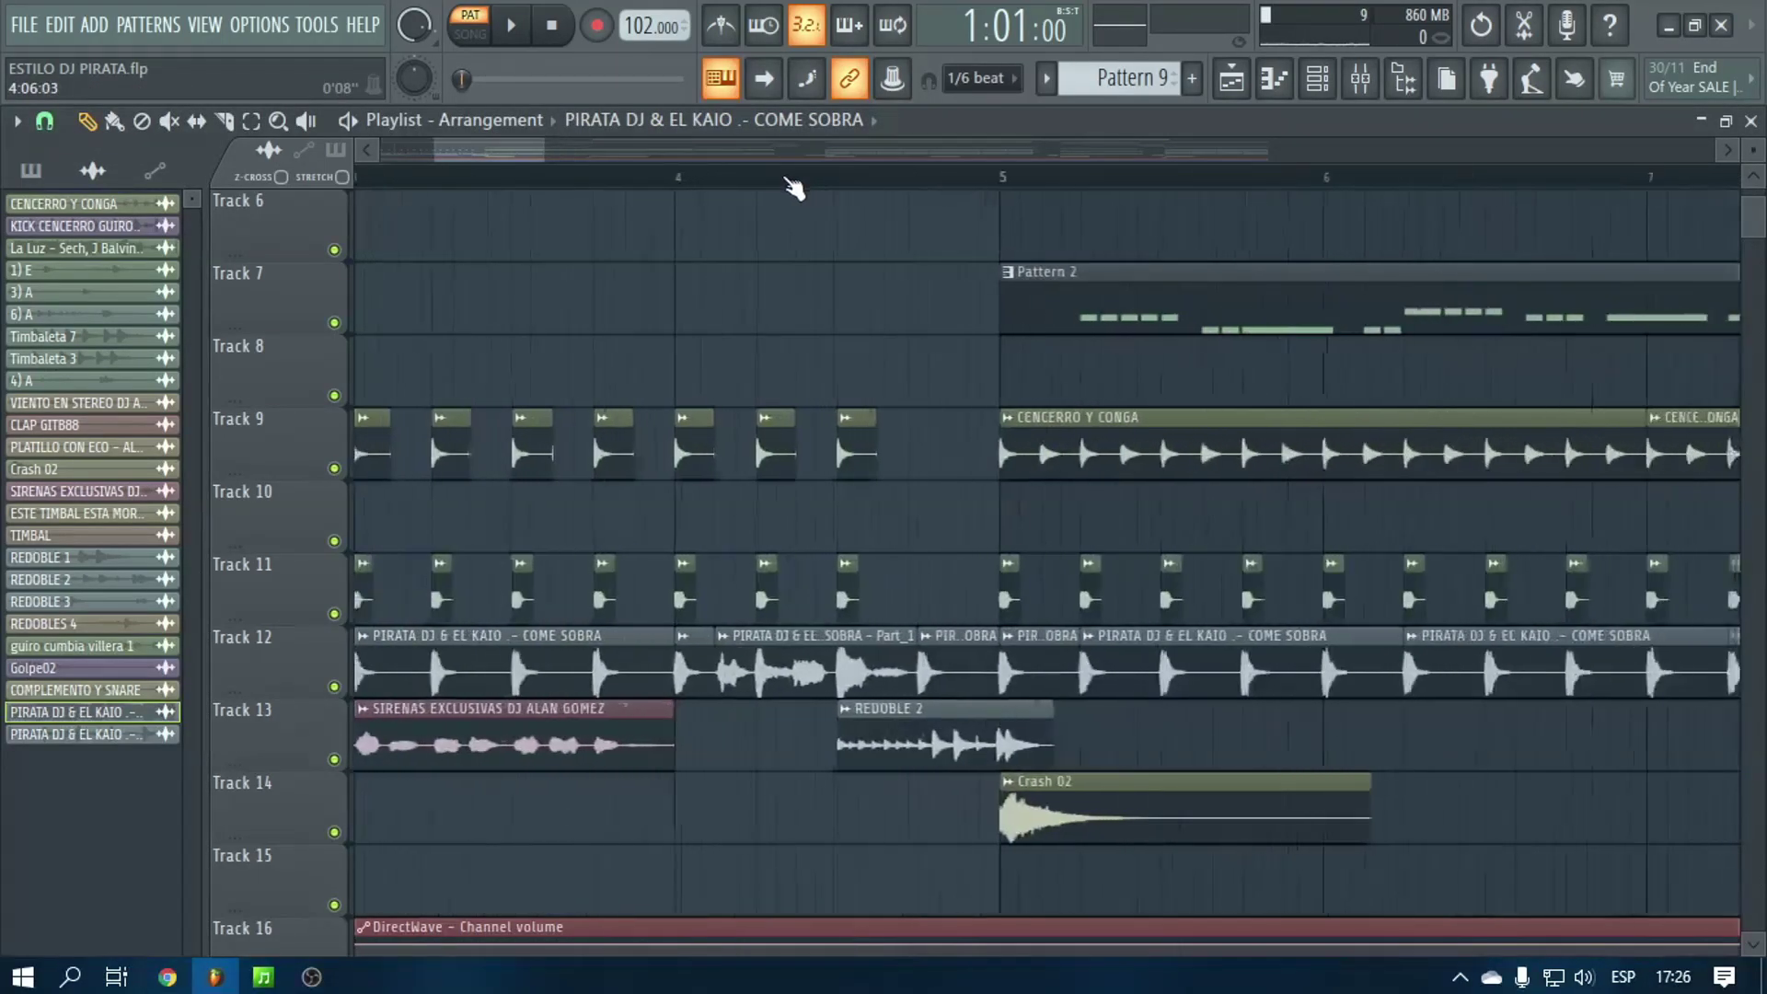
right_click(334, 687)
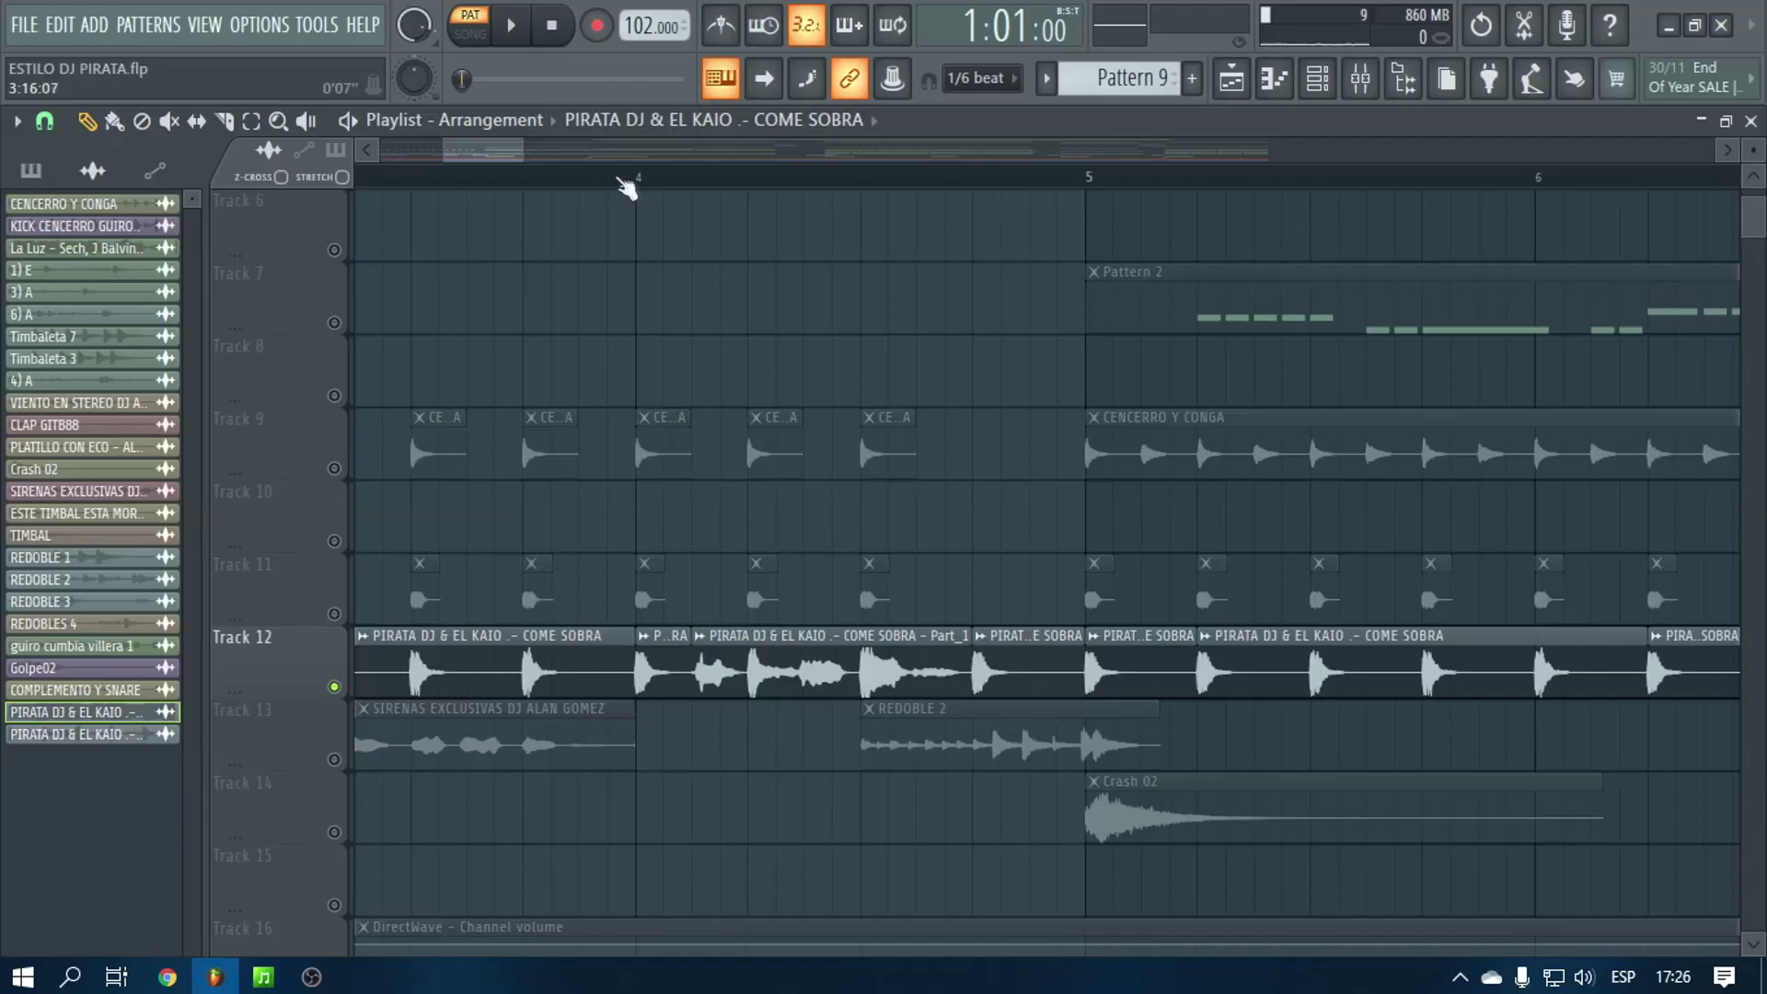
left_click(635, 181)
left_click(513, 28)
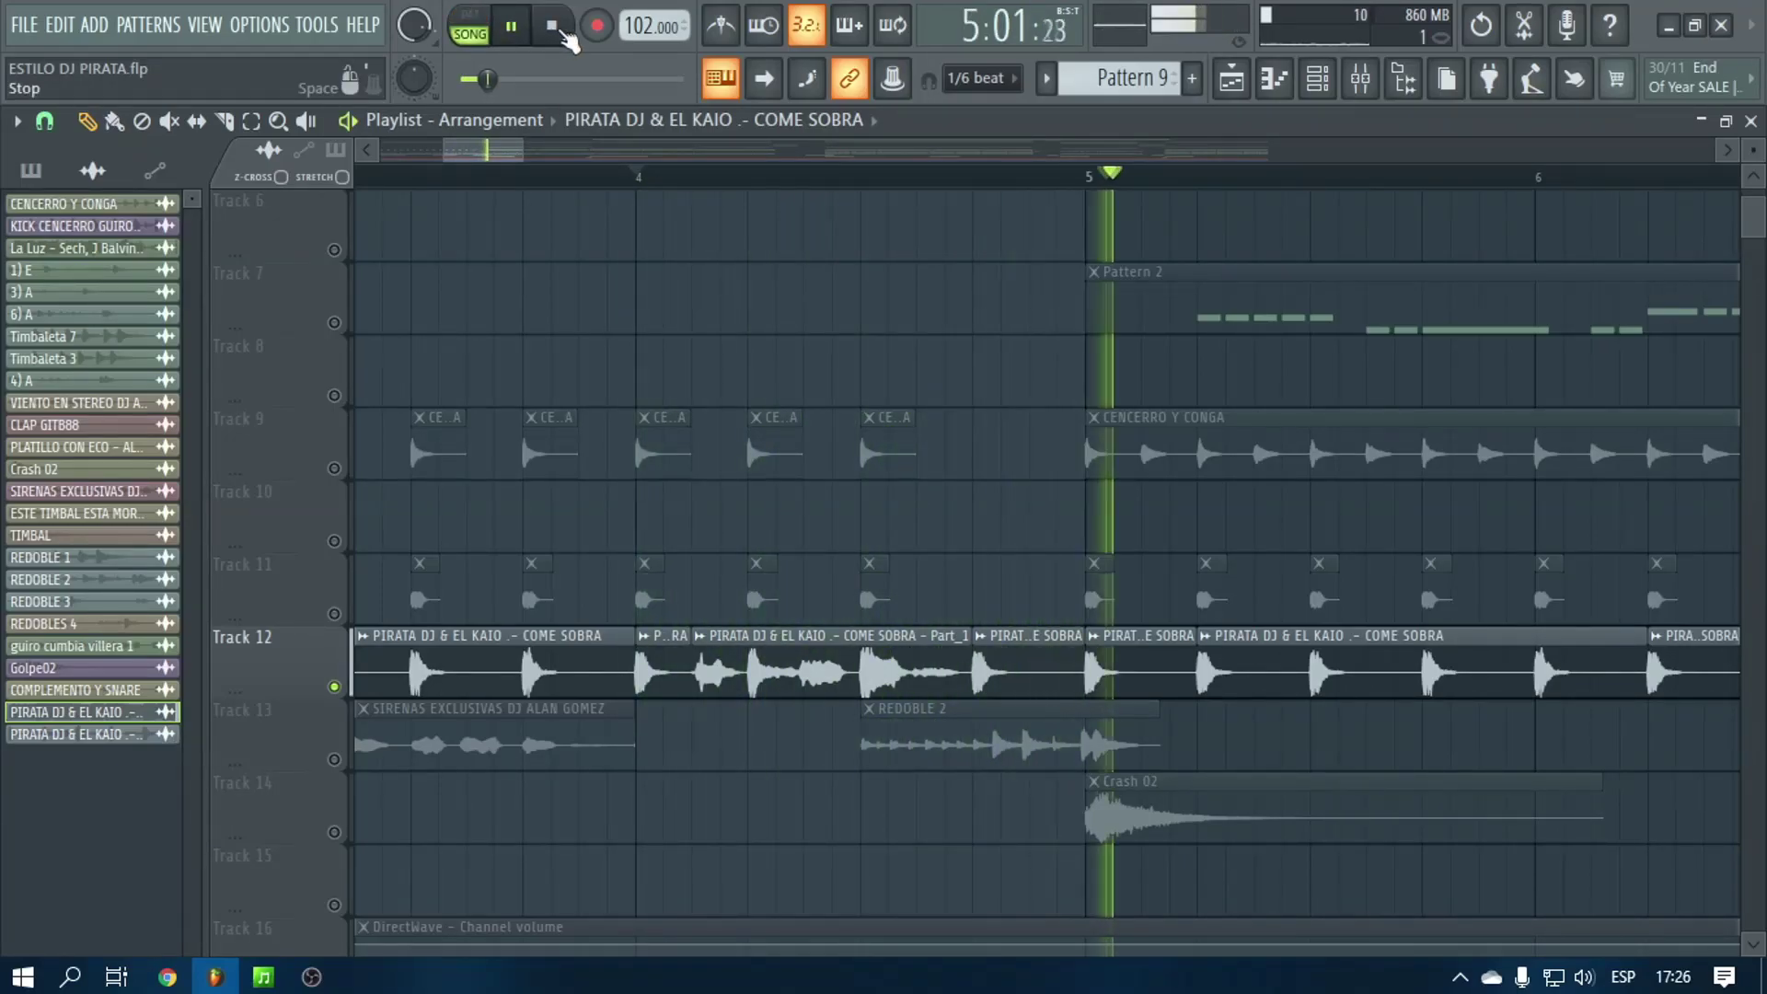
left_click(612, 179)
left_click(612, 180)
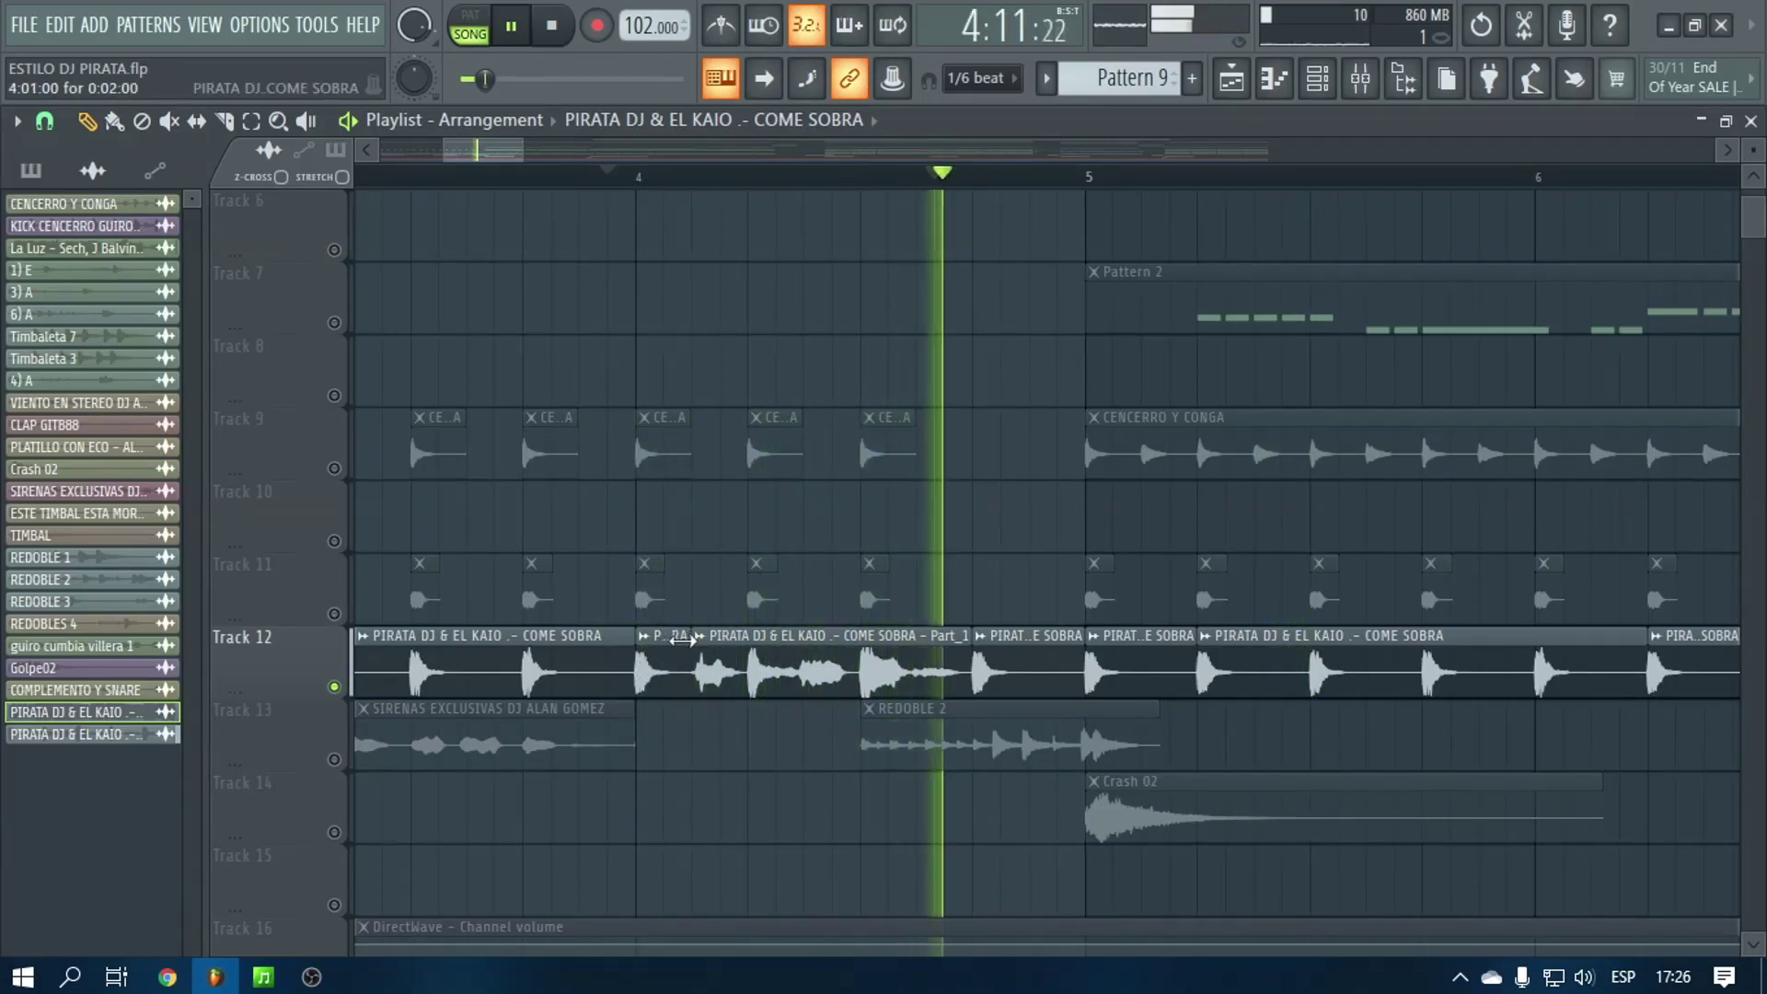
Extend the start of the COME SOBRA Part_1 clip on Track 12 back to bar 4 and replay the transition
left_click_drag(692, 640, 659, 628)
left_click(611, 180)
left_click_drag(640, 617, 638, 618)
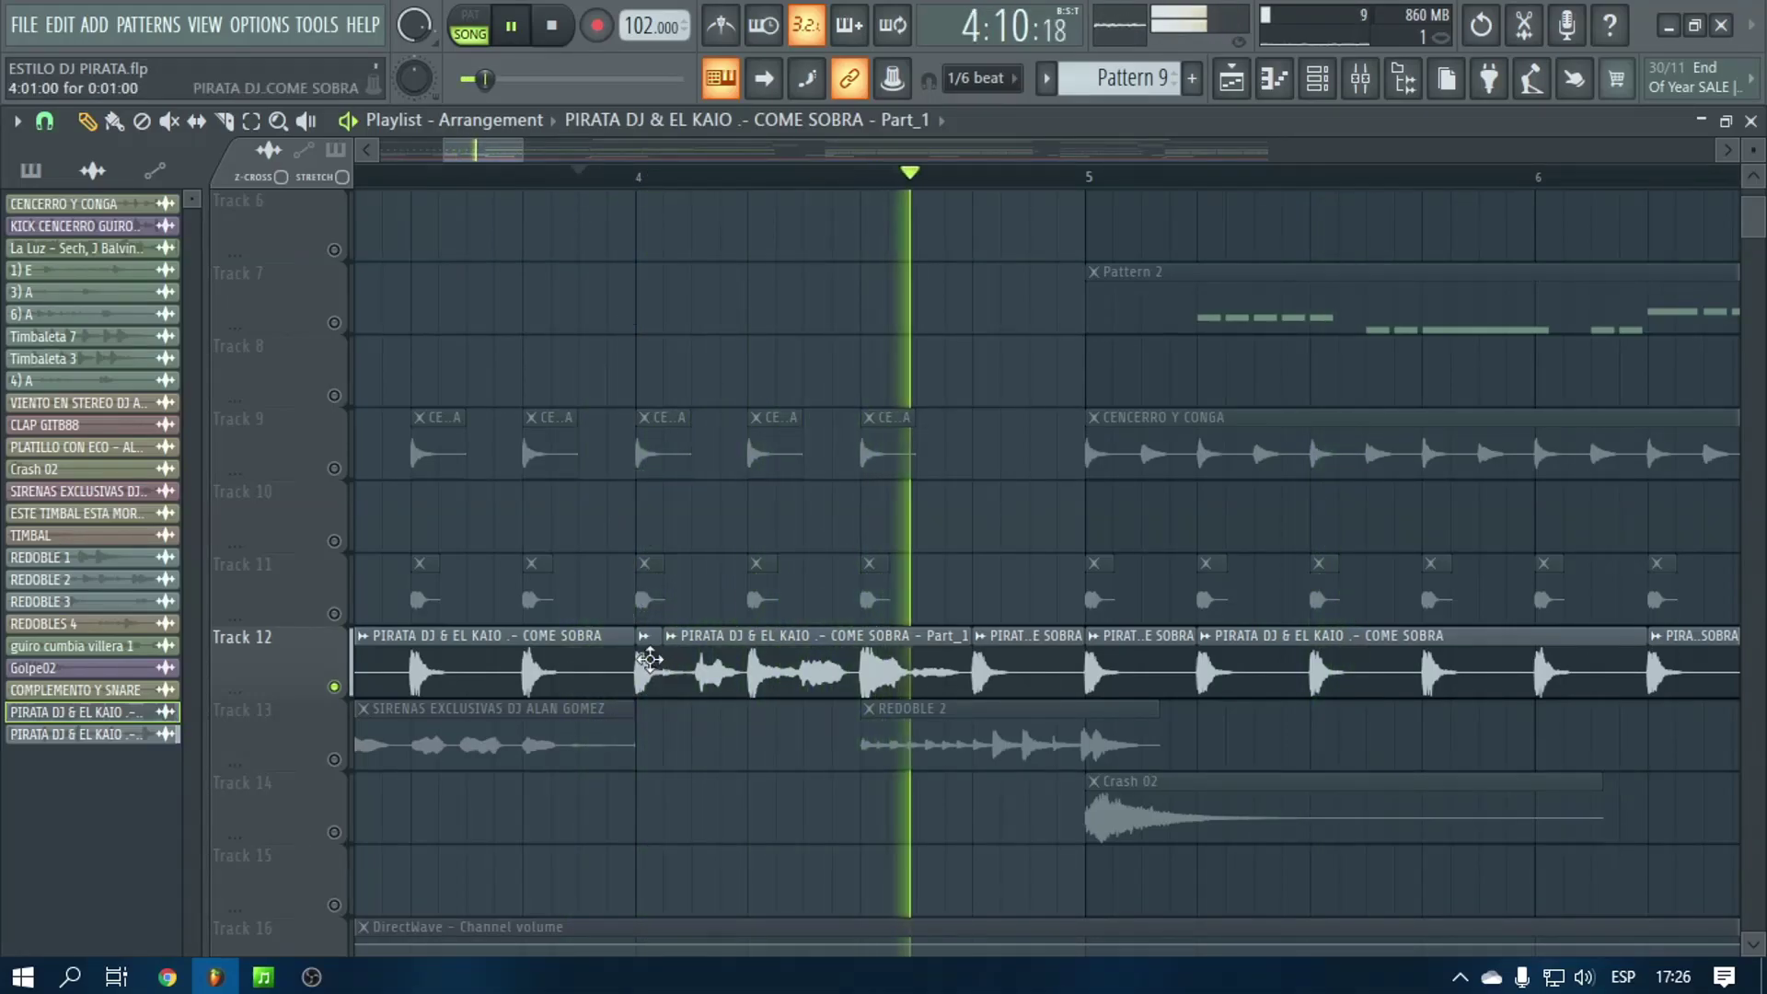
left_click(543, 177)
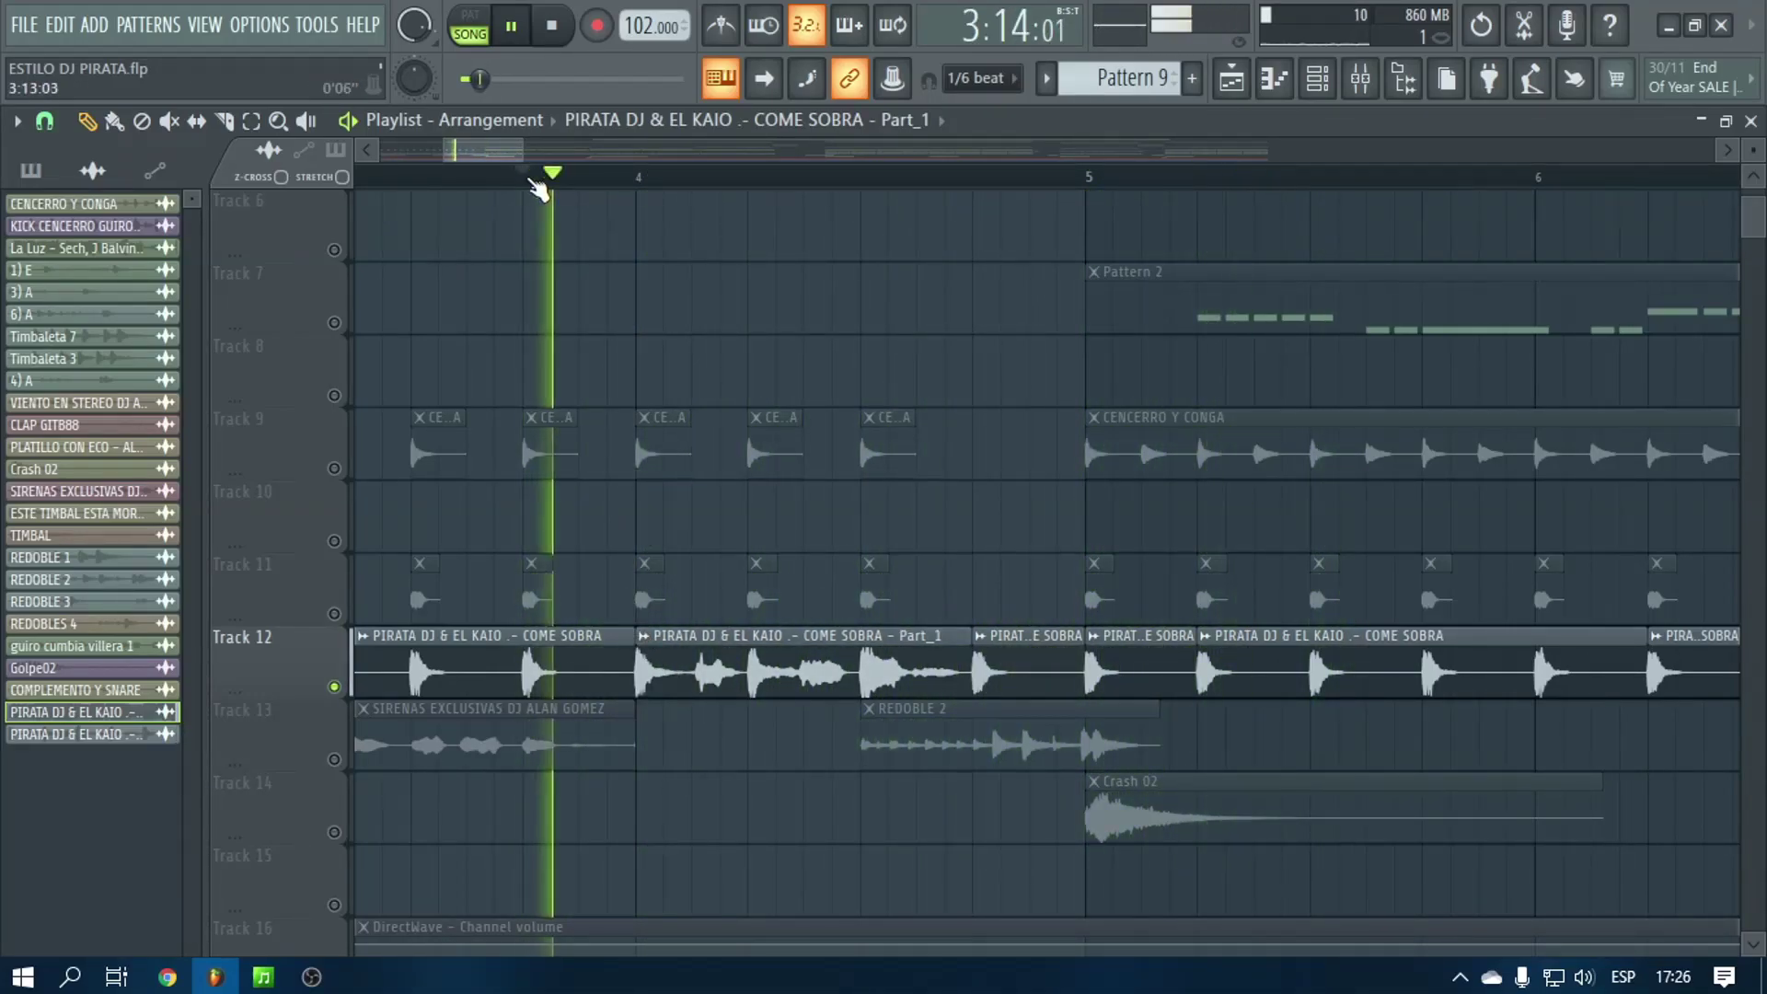
key("space")
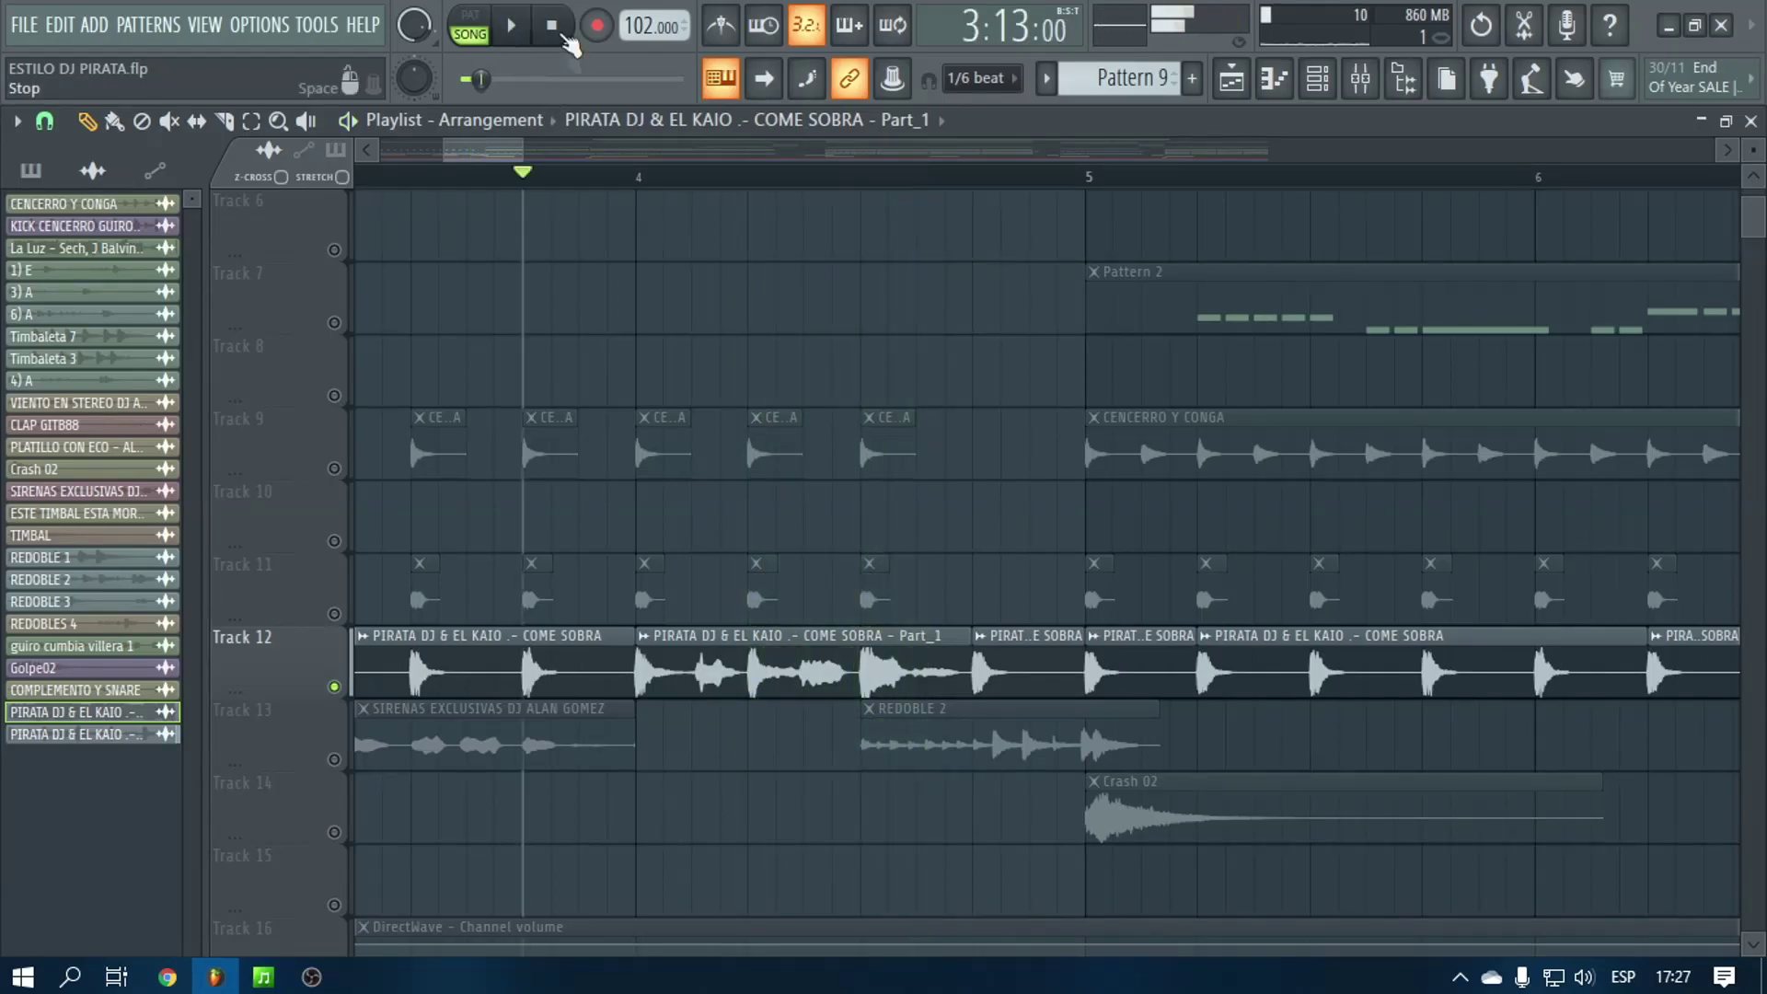
End the solo on Track 12 so that all playlist tracks are active
scroll(565, 180, "down", 3)
right_click(351, 683)
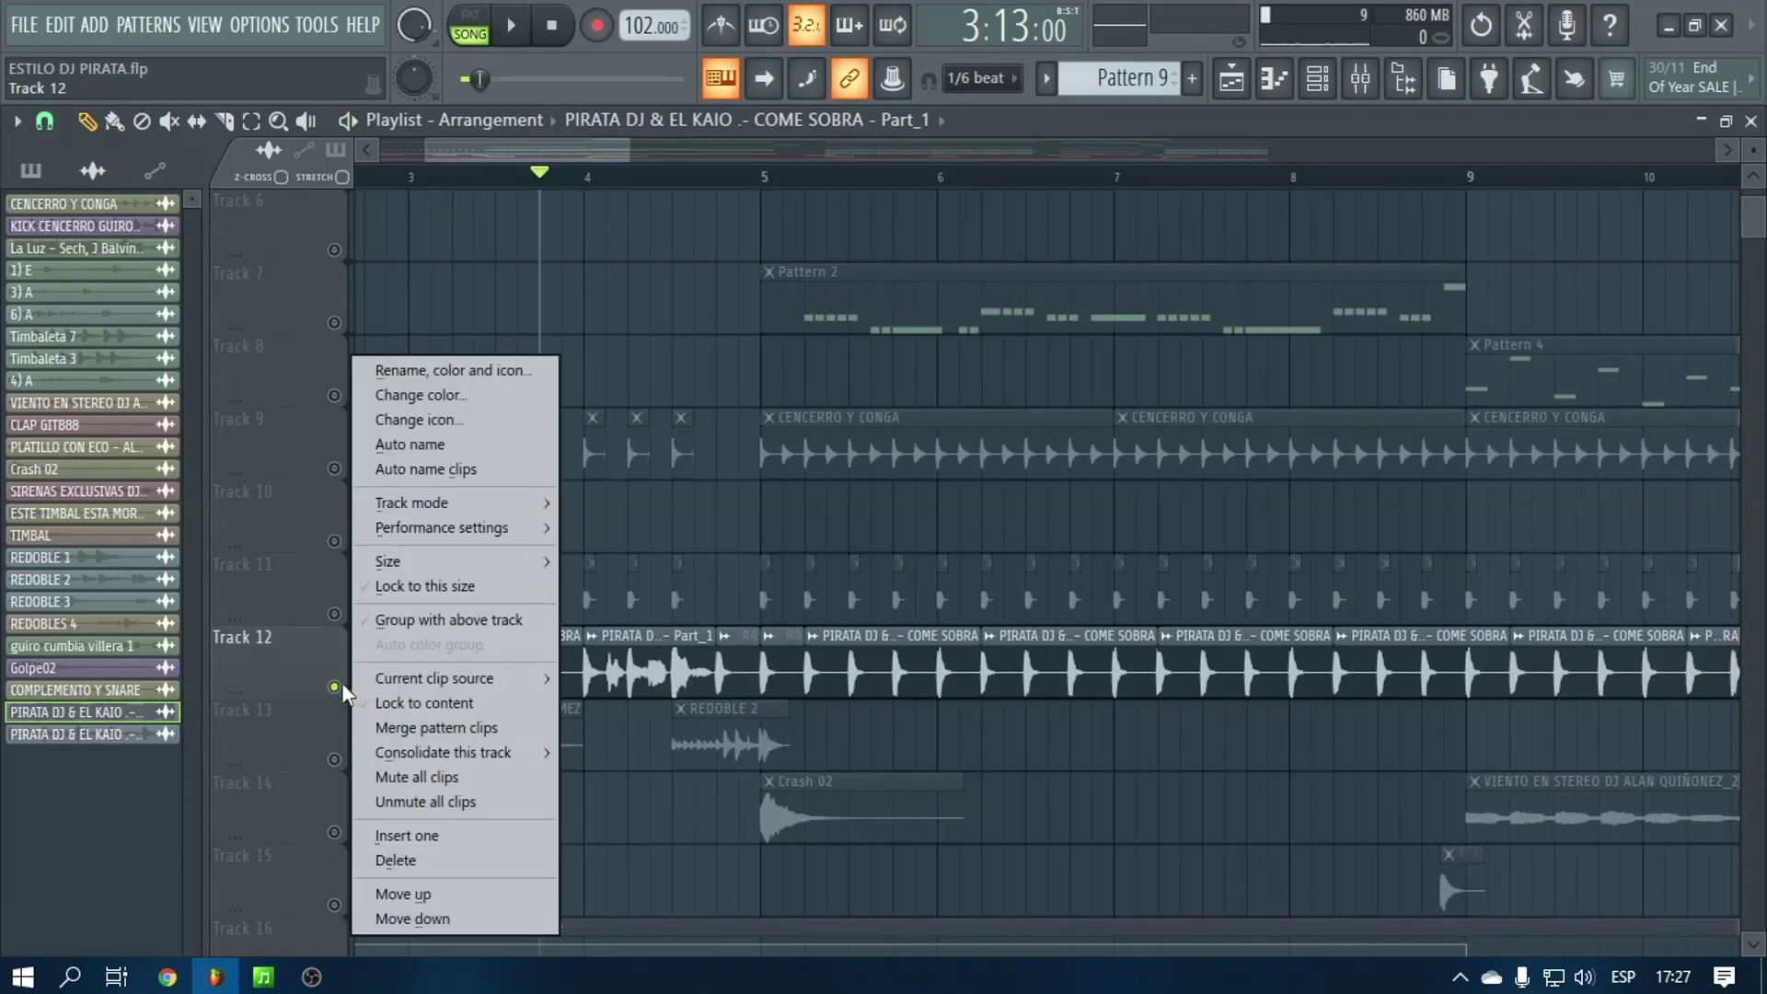
right_click(336, 686)
scroll(619, 180, "down", 6)
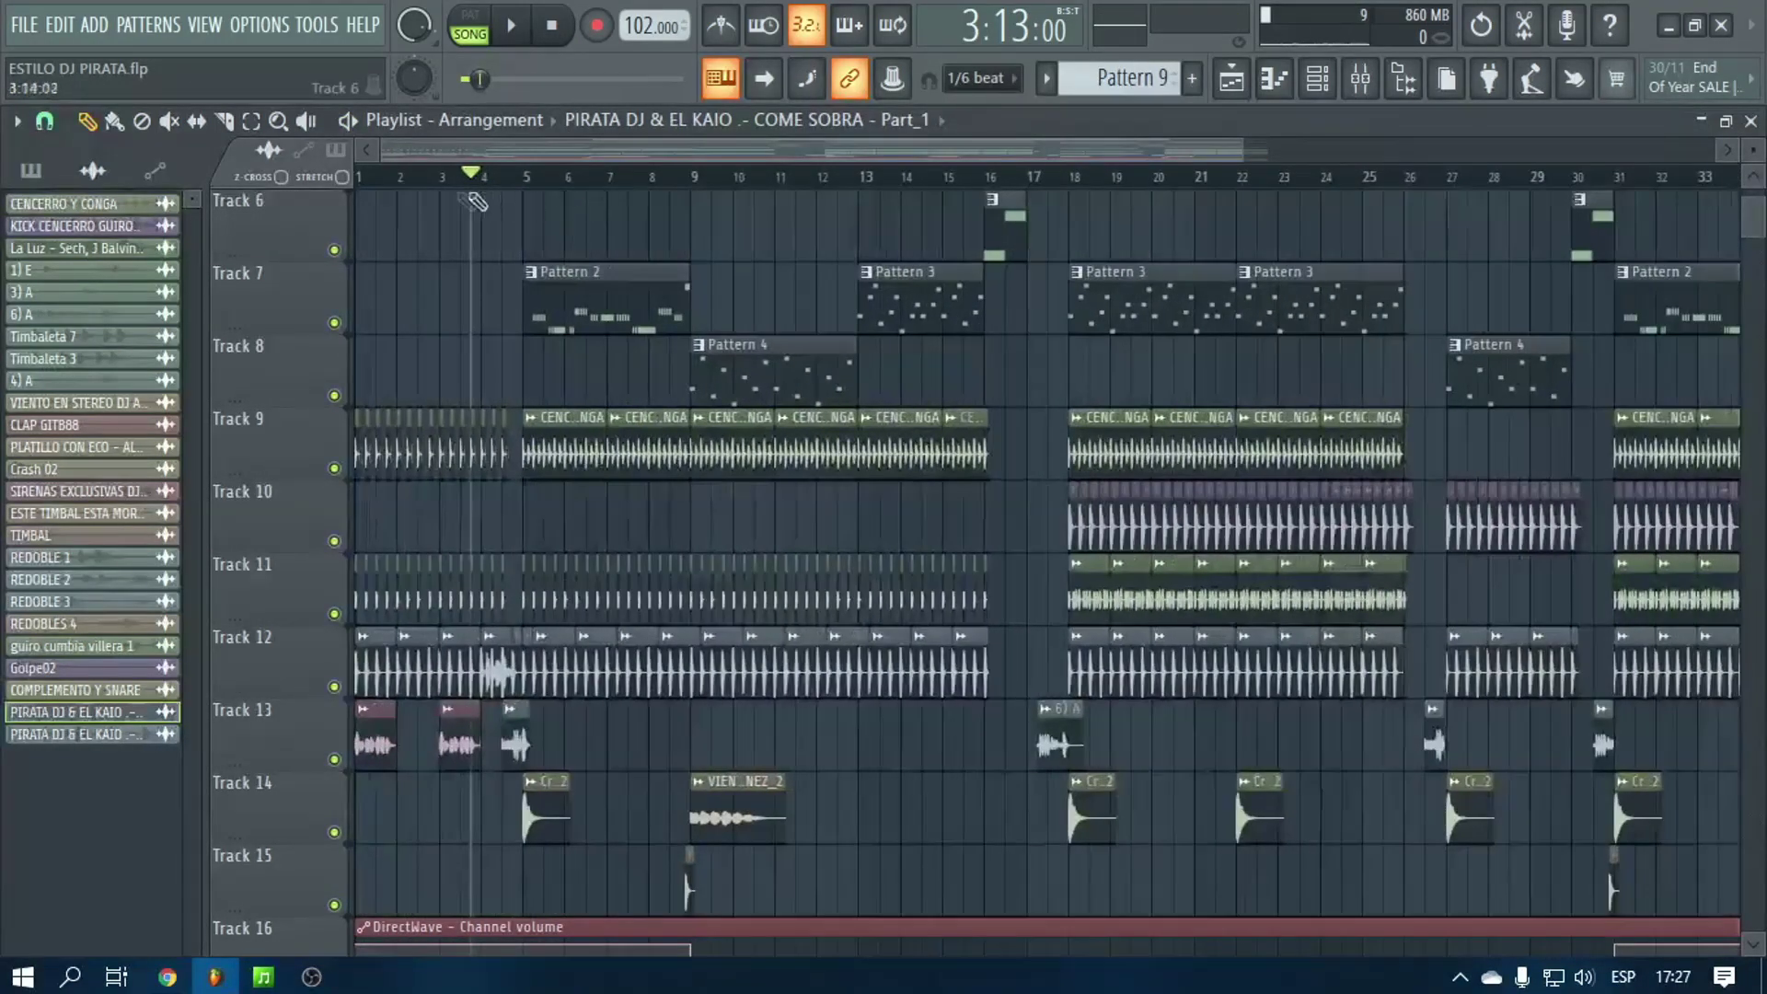
Solo Track 11 and listen to its percussion clips, playing the guiro cumbia villera 1 section from bar 18
scroll(383, 189, "up", 4)
right_click(334, 614)
left_click(751, 175)
left_click(534, 37)
left_click(551, 25)
scroll(828, 184, "down", 3)
left_click(817, 175)
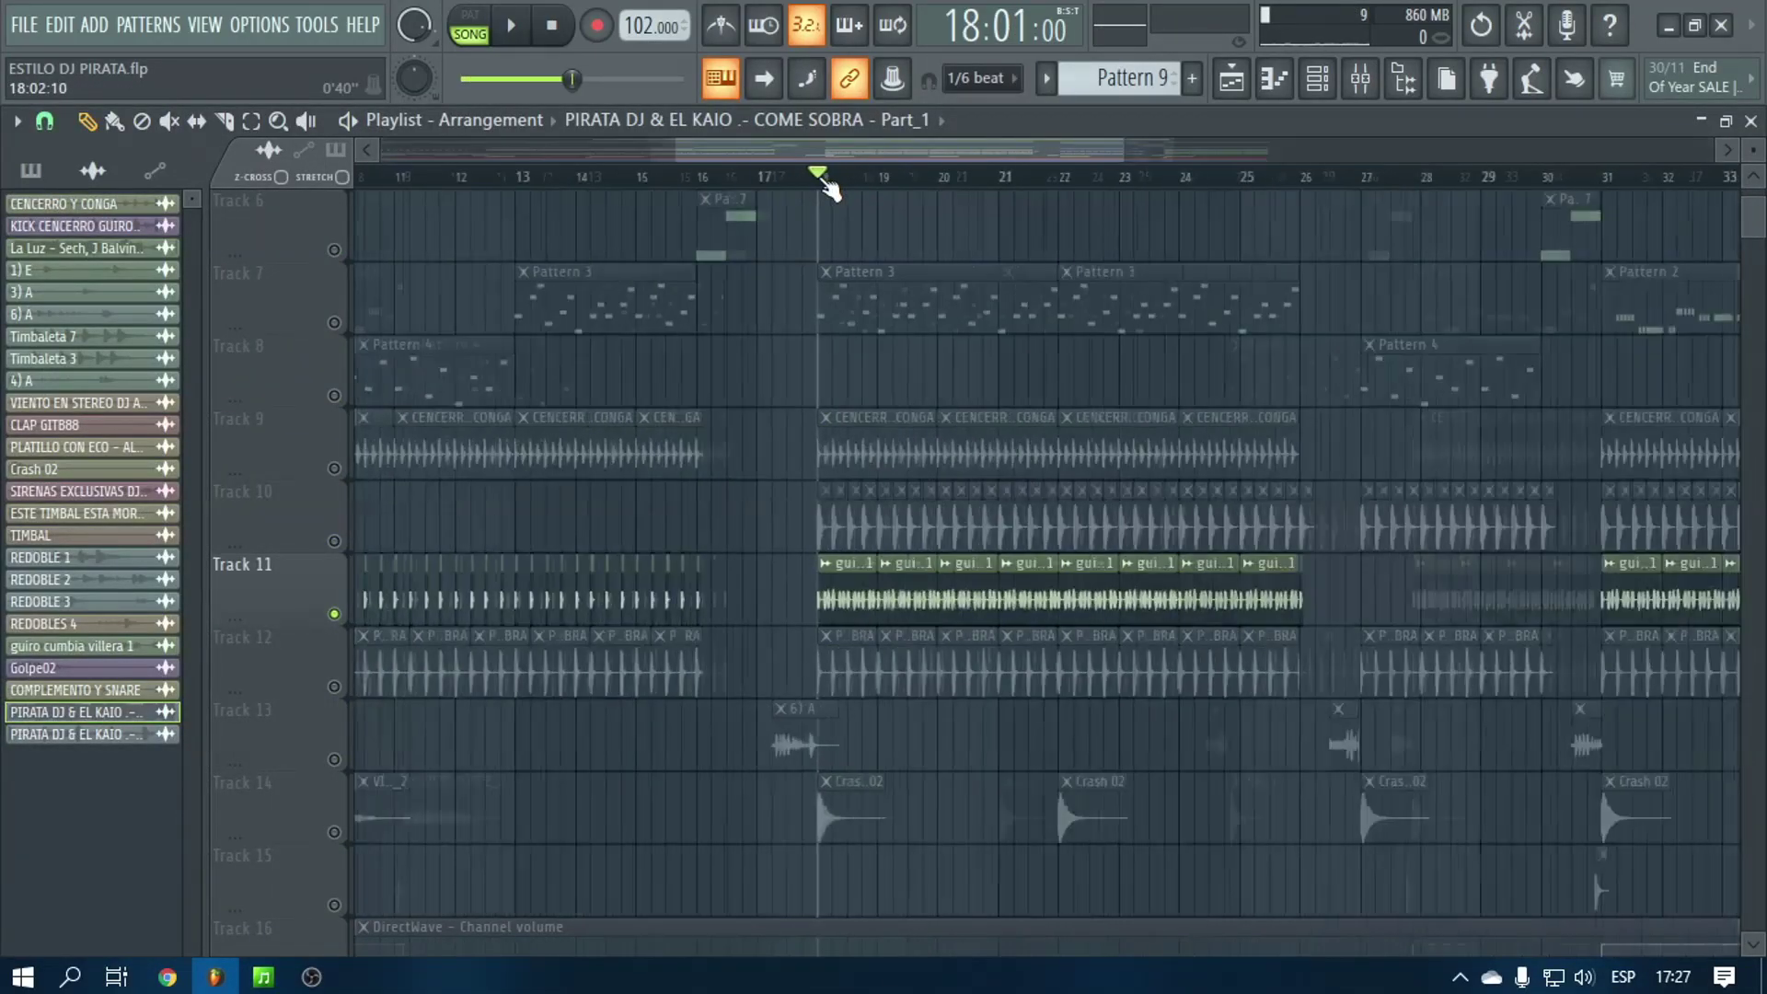
scroll(828, 184, "up", 2)
left_click(510, 26)
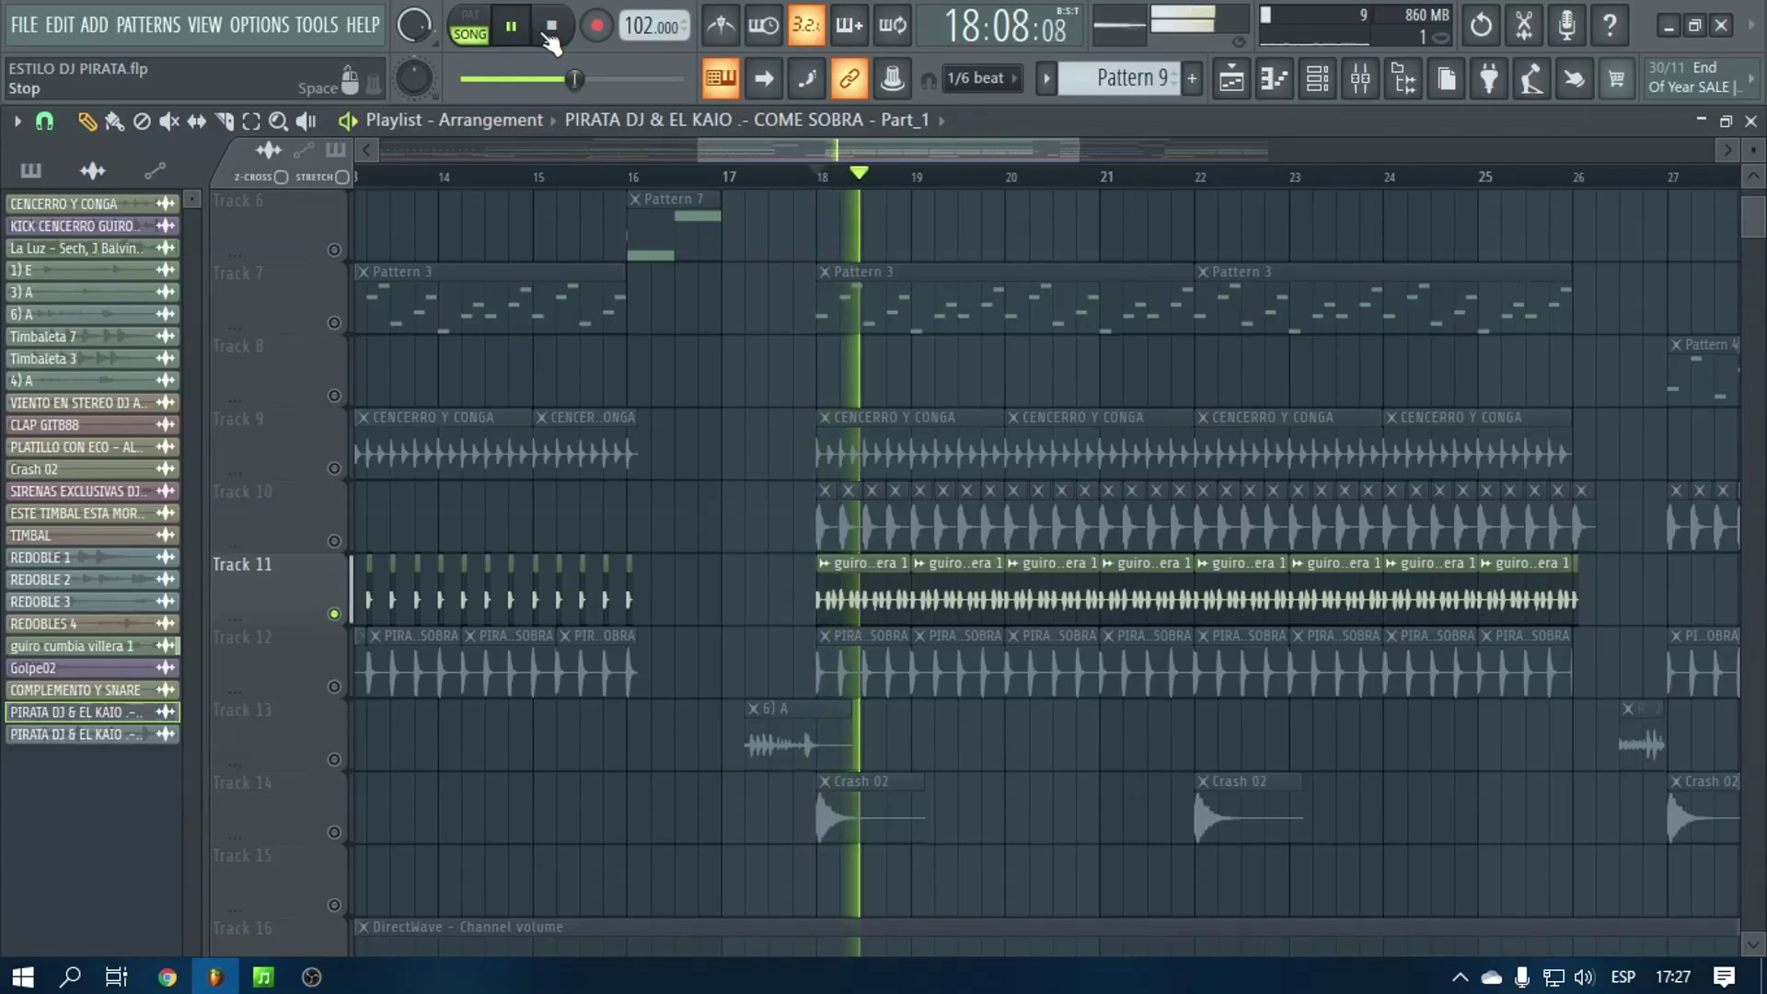
left_click(549, 35)
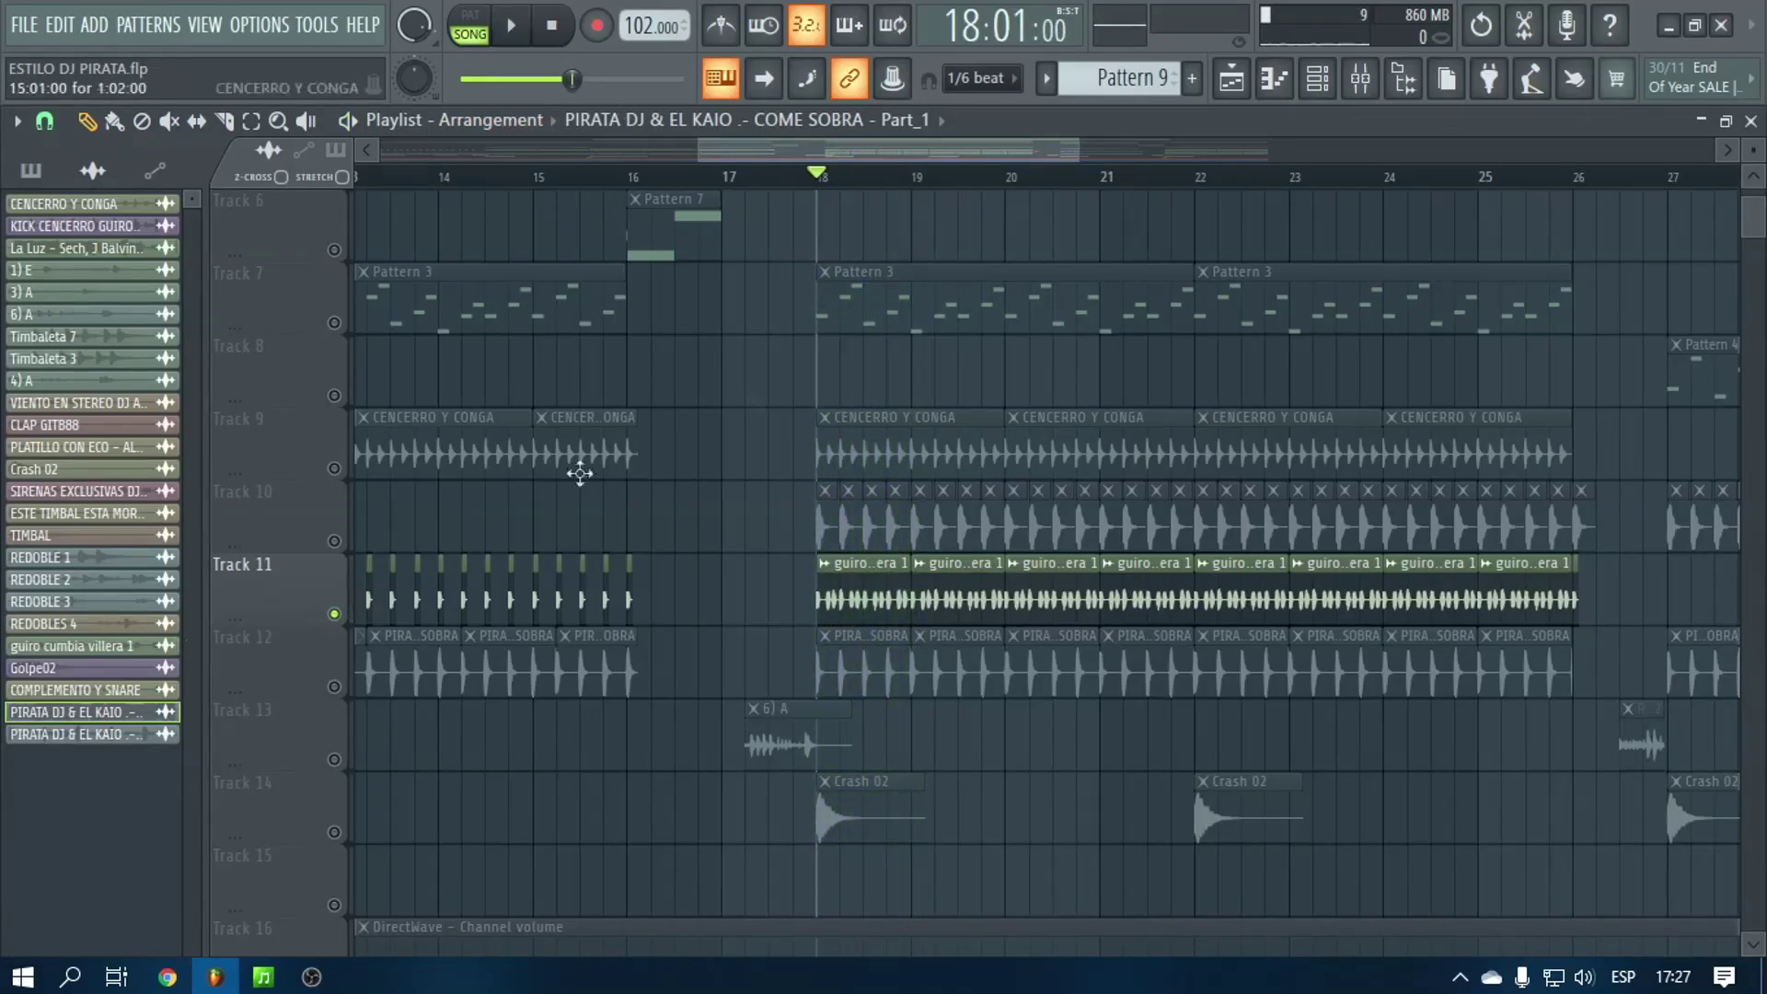
Solo Track 10, inspect and preview its Golpe02 sample, and return to all tracks active
scroll(330, 626, "up", 2)
double_click(69, 667)
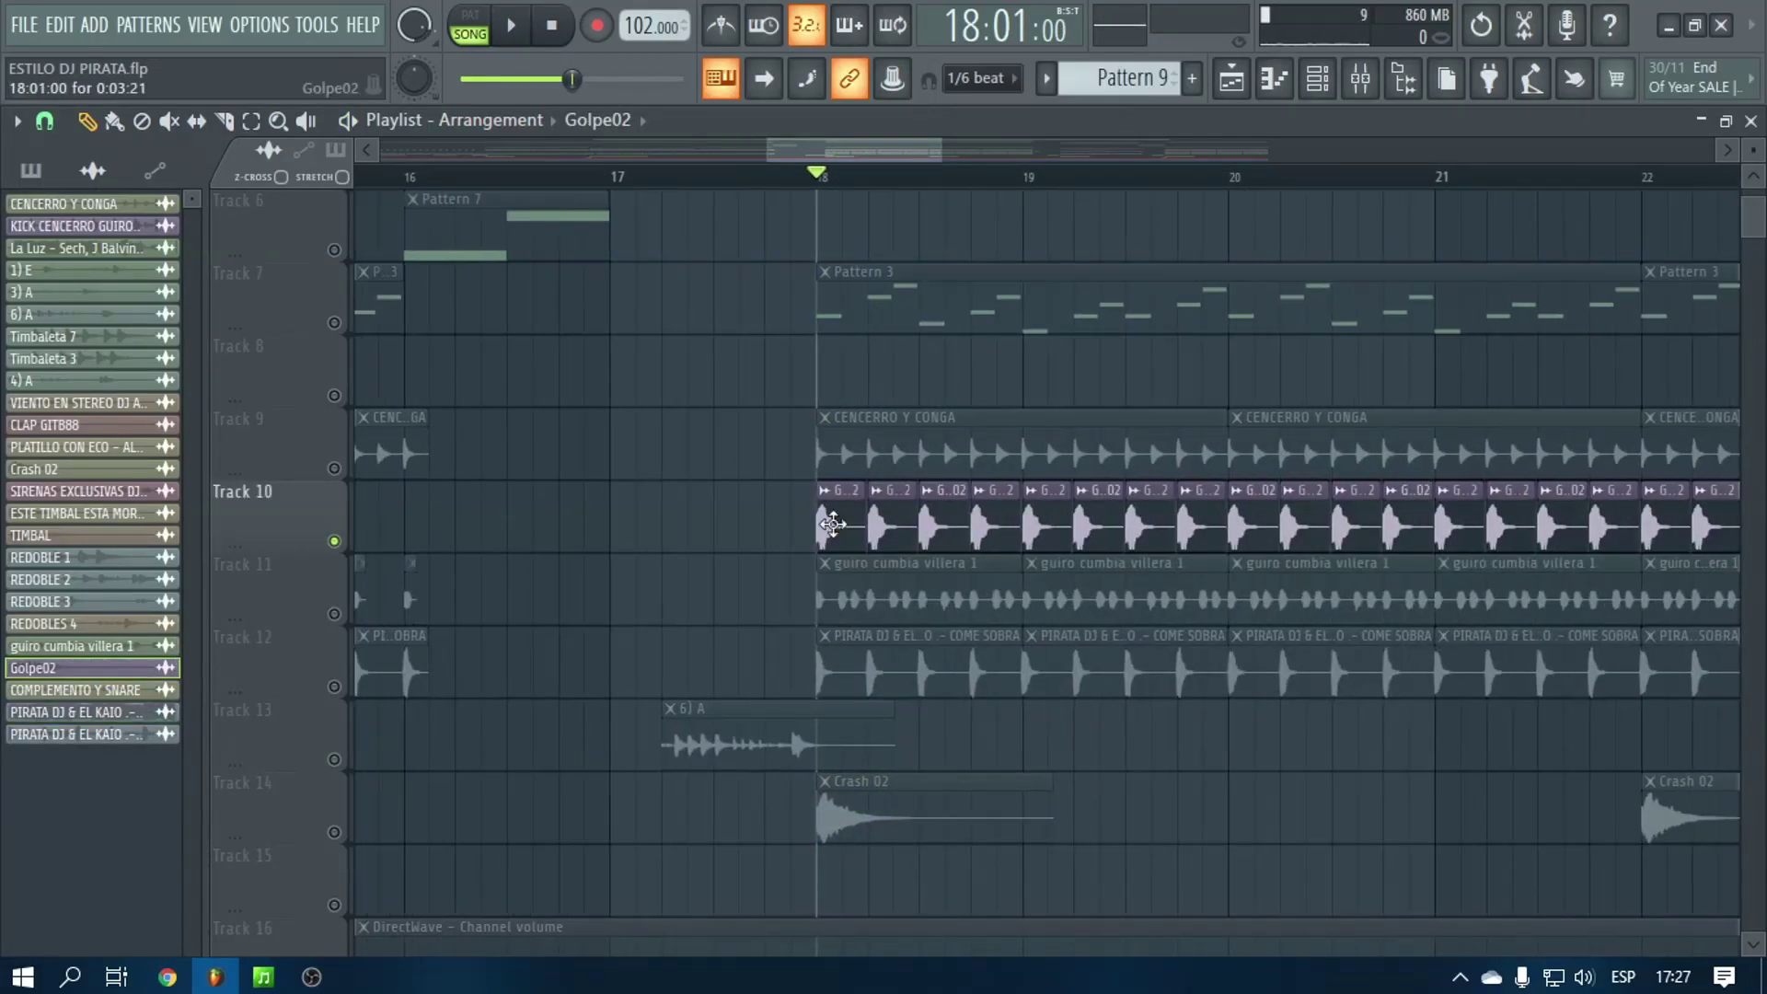
left_click(508, 865)
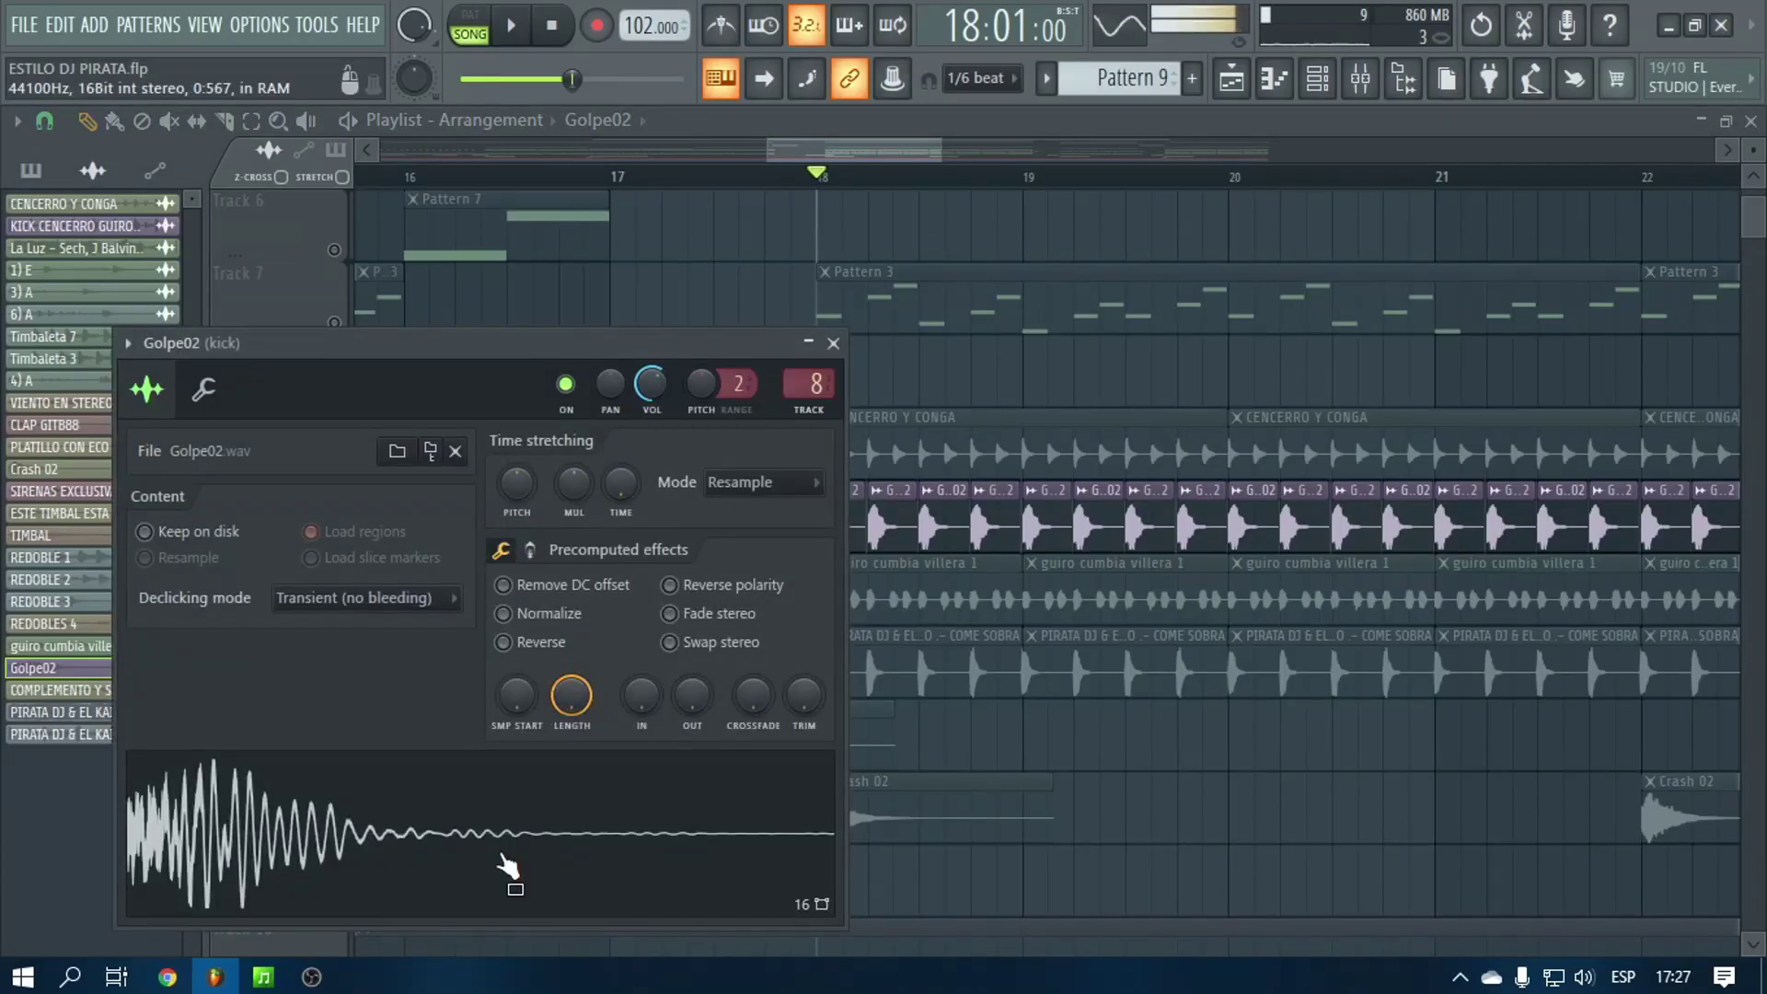
left_click(833, 344)
scroll(833, 313, "down", 5)
scroll(805, 602, "down", 2)
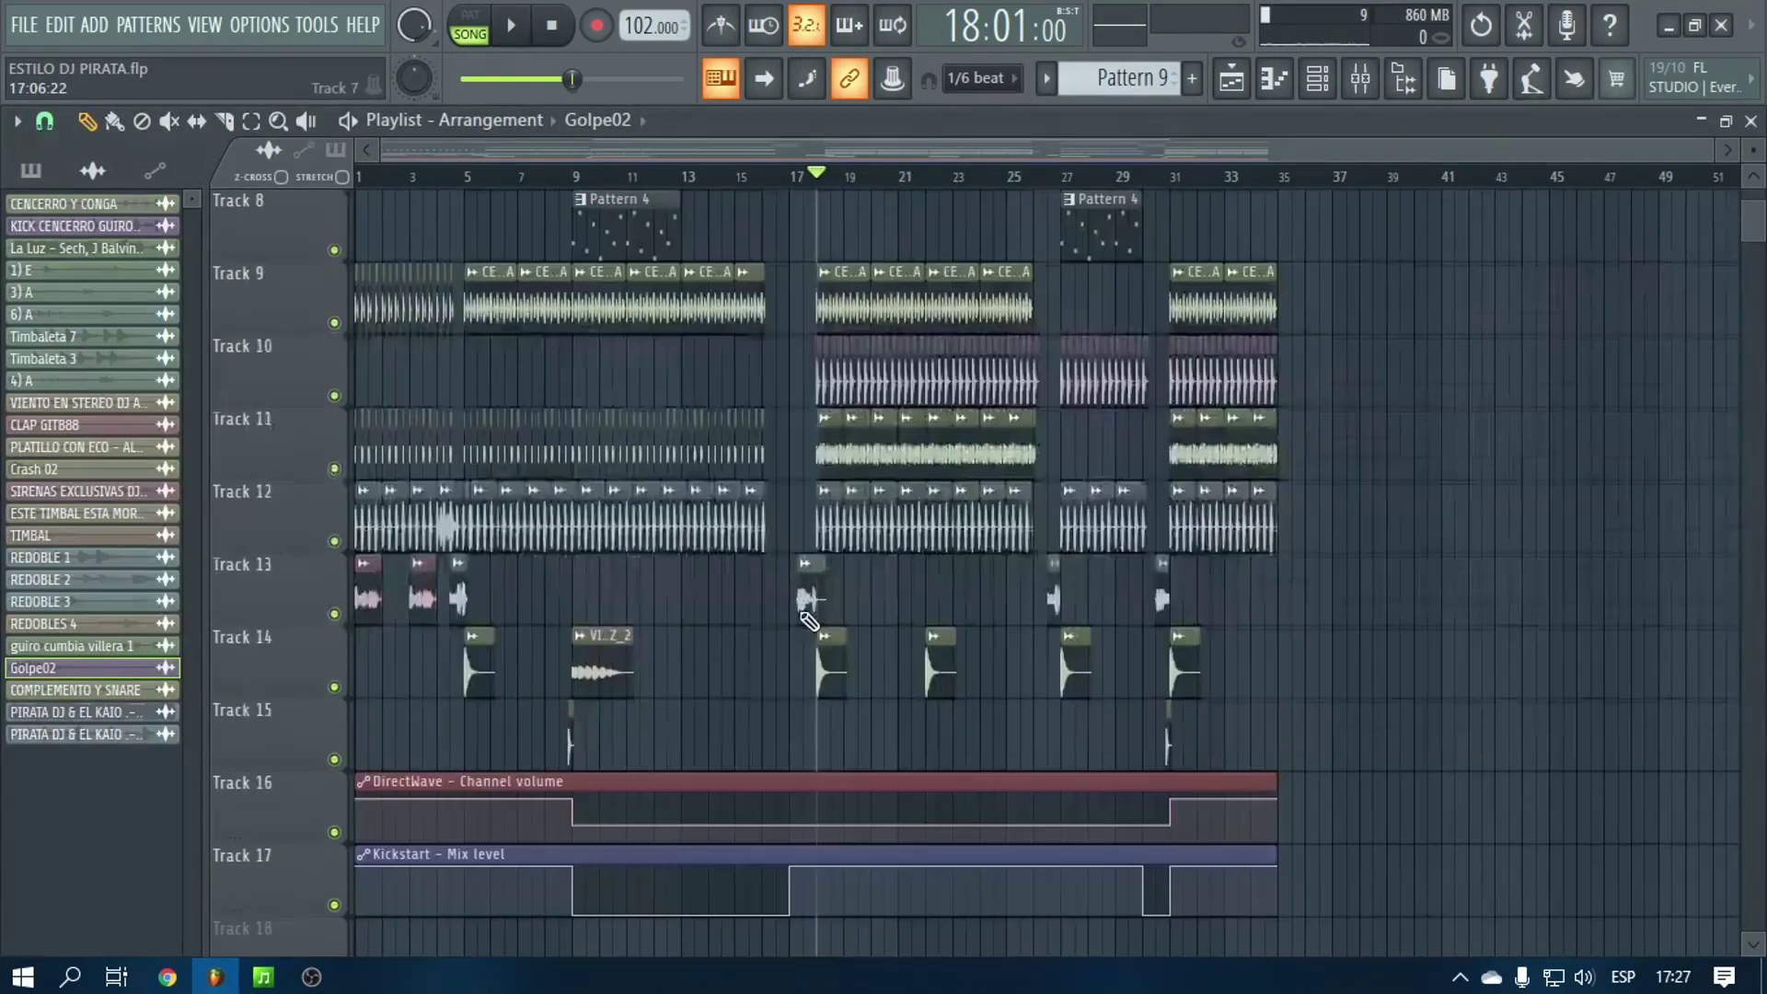
Inspect and preview the SIRENAS EXCLUSIVAS sample used on Track 13 in the intro
scroll(370, 207, "up", 5)
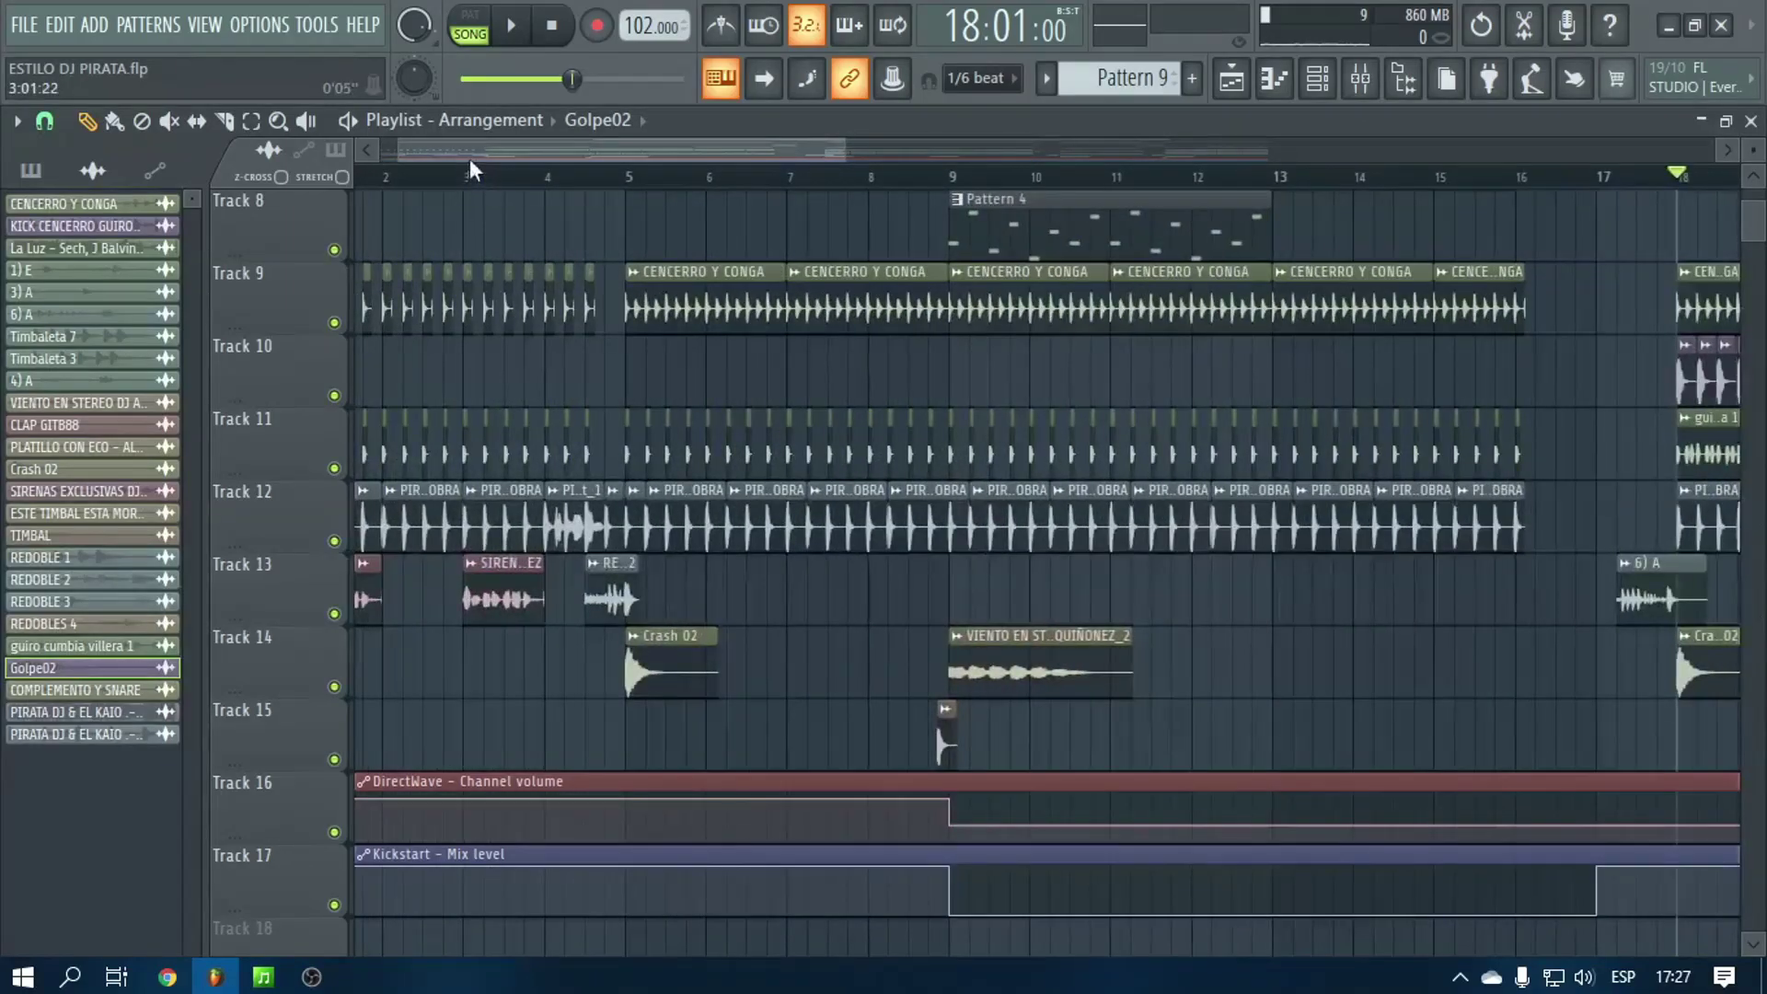
left_click(533, 489)
left_click_drag(533, 483, 580, 277)
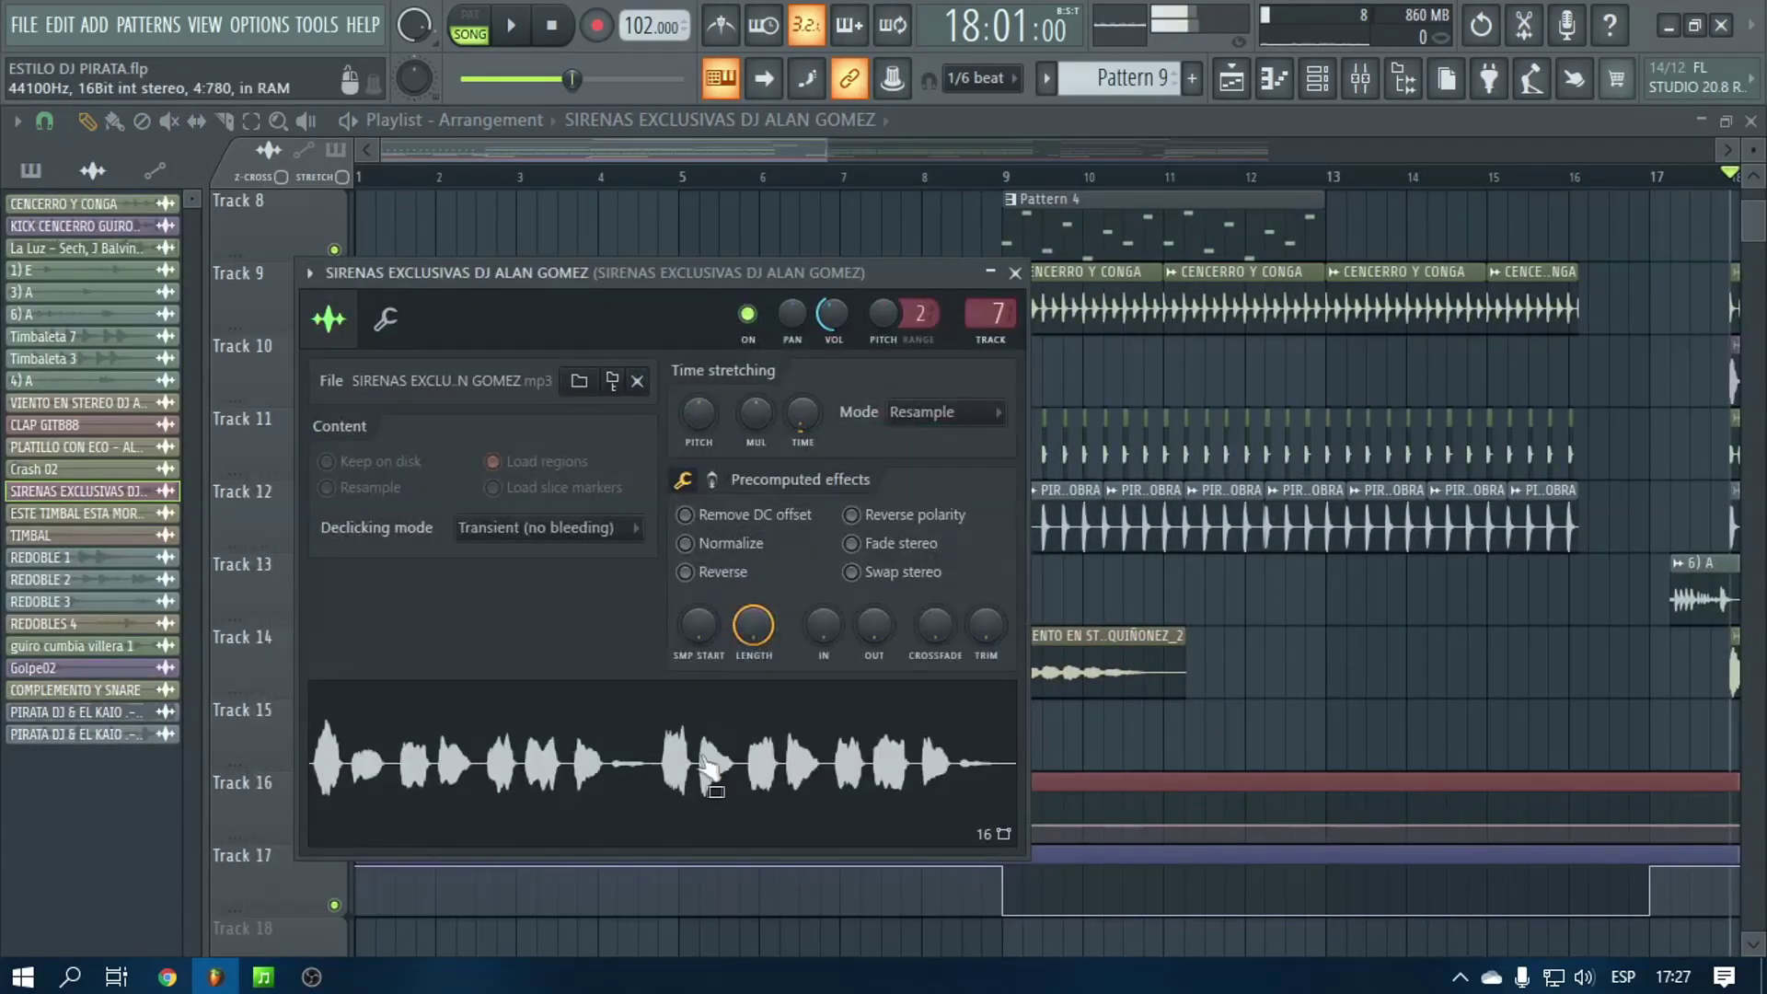
left_click(1015, 273)
Inspect and preview the REDOBLE 2 sample placed before bar 5 on Track 13
left_click(657, 615)
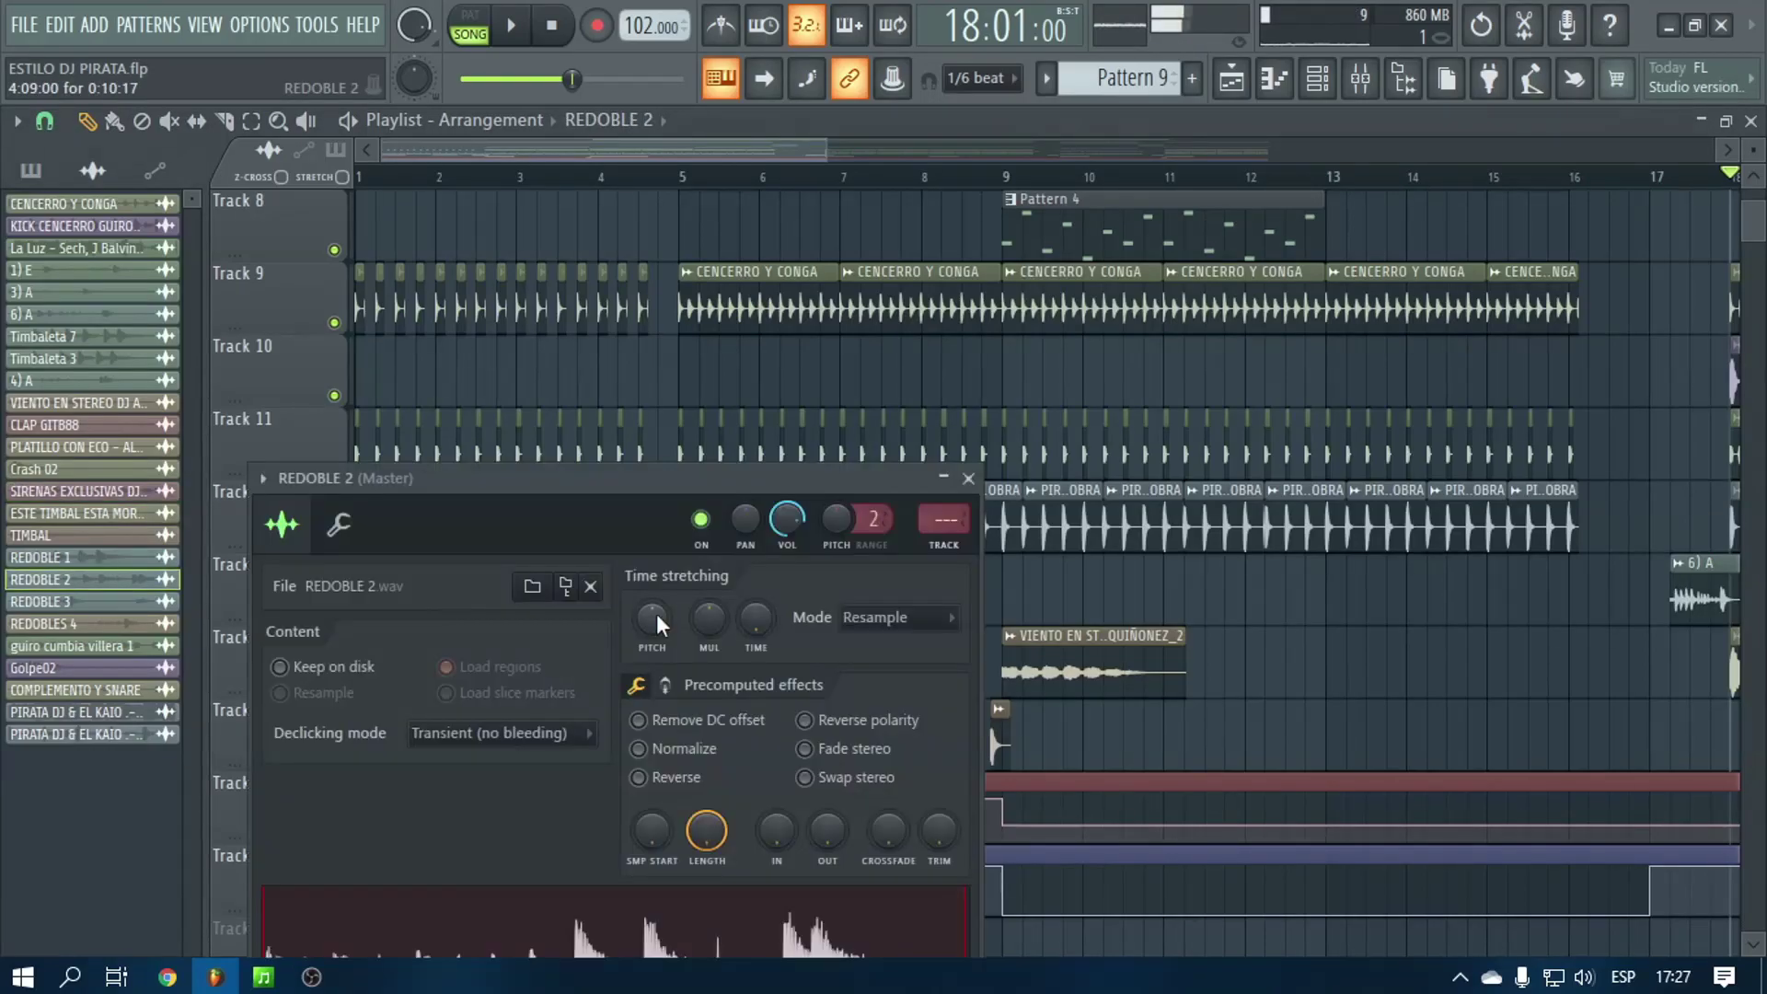
left_click_drag(683, 486, 683, 313)
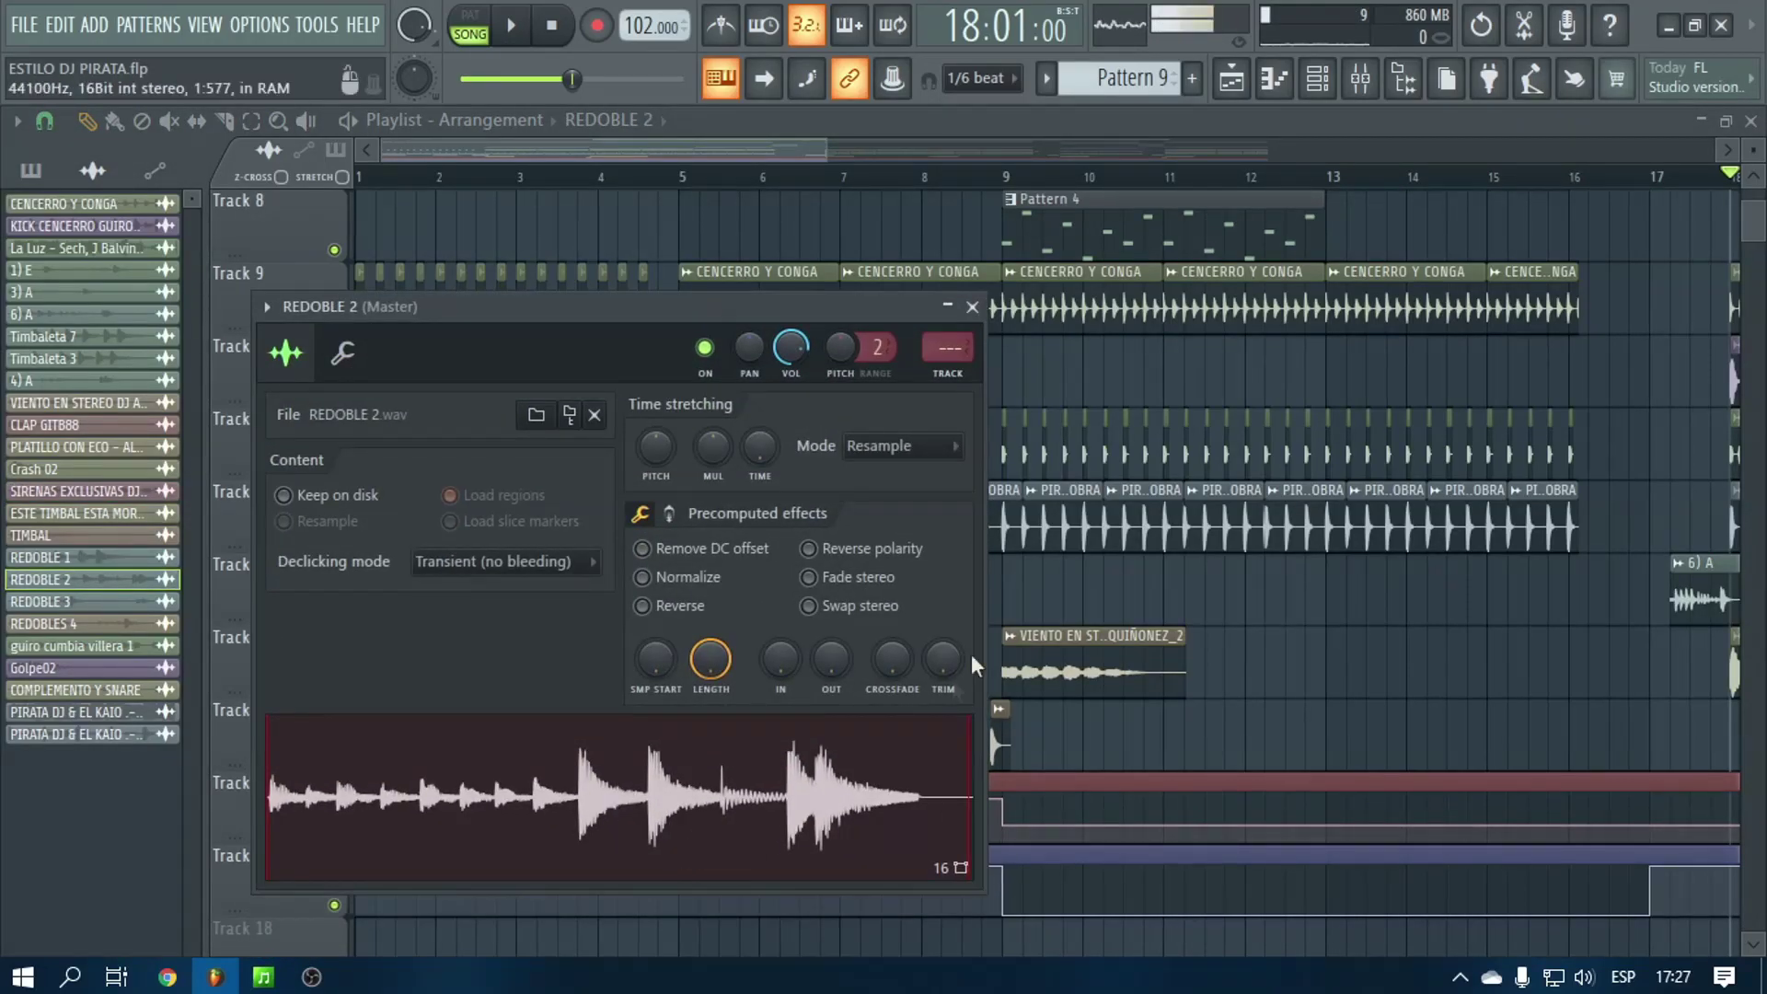
left_click(974, 308)
Inspect the Crash 02 sample and preview the VIENTO EN STEREO sample, both used on Track 14
left_click(713, 705)
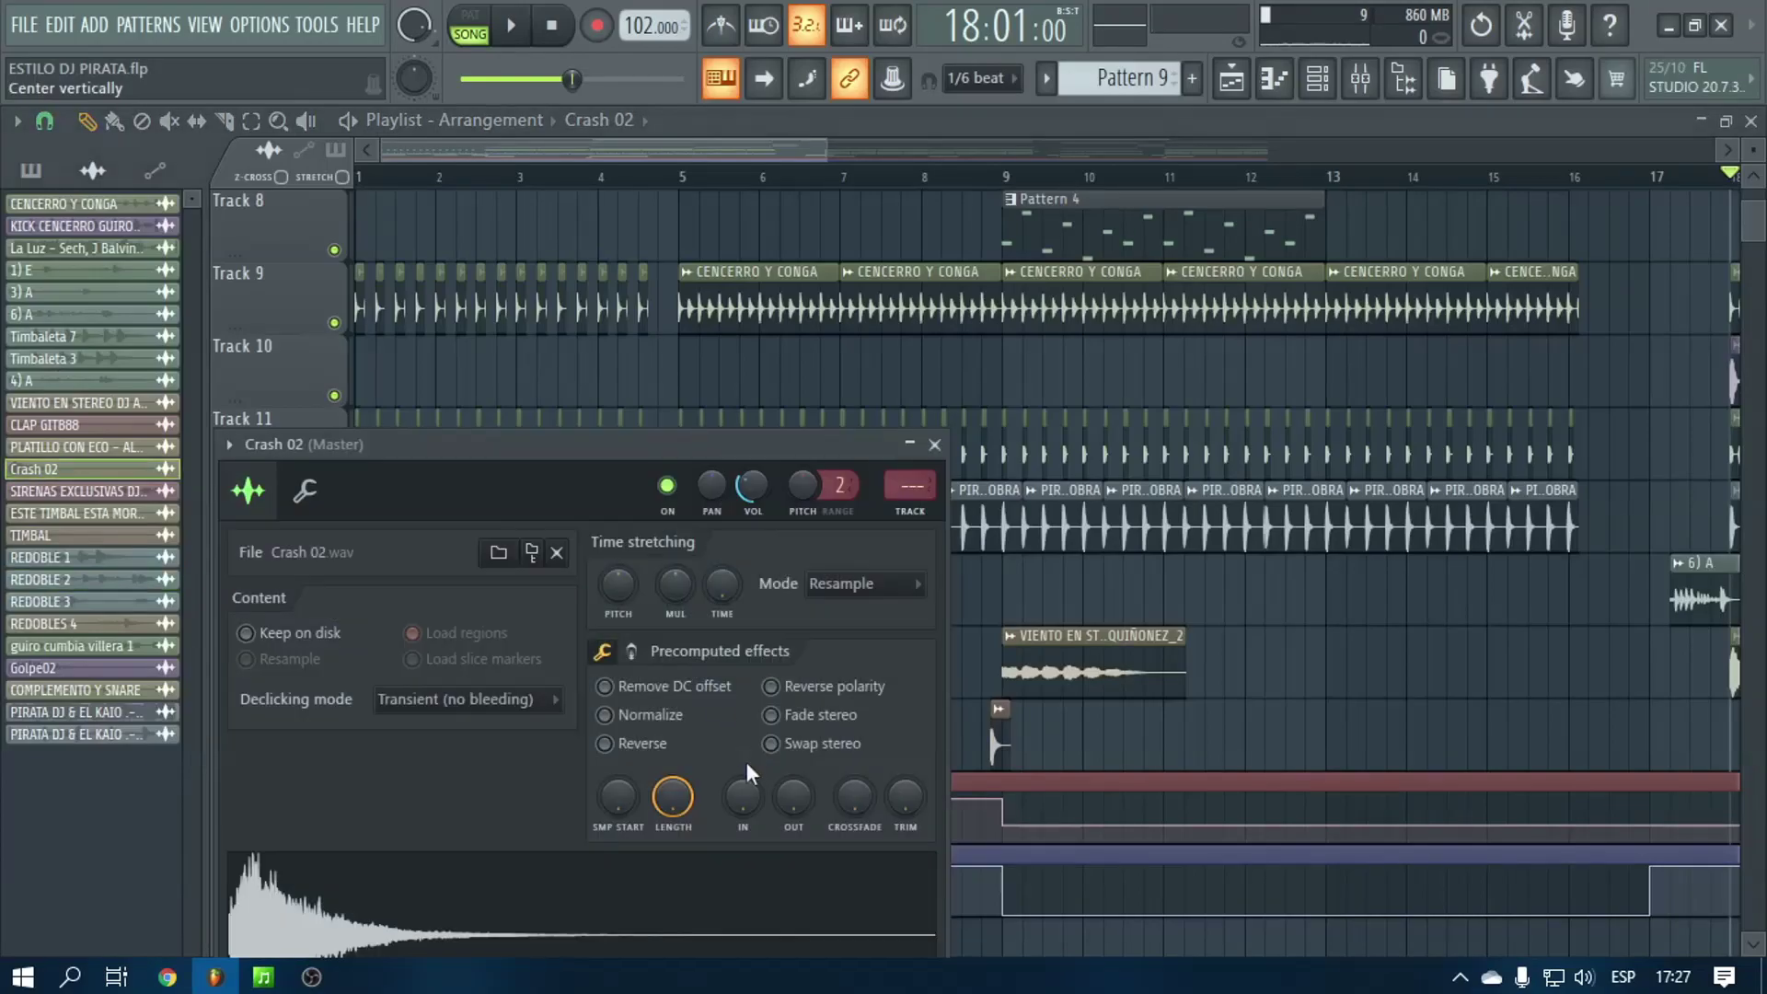
left_click(934, 444)
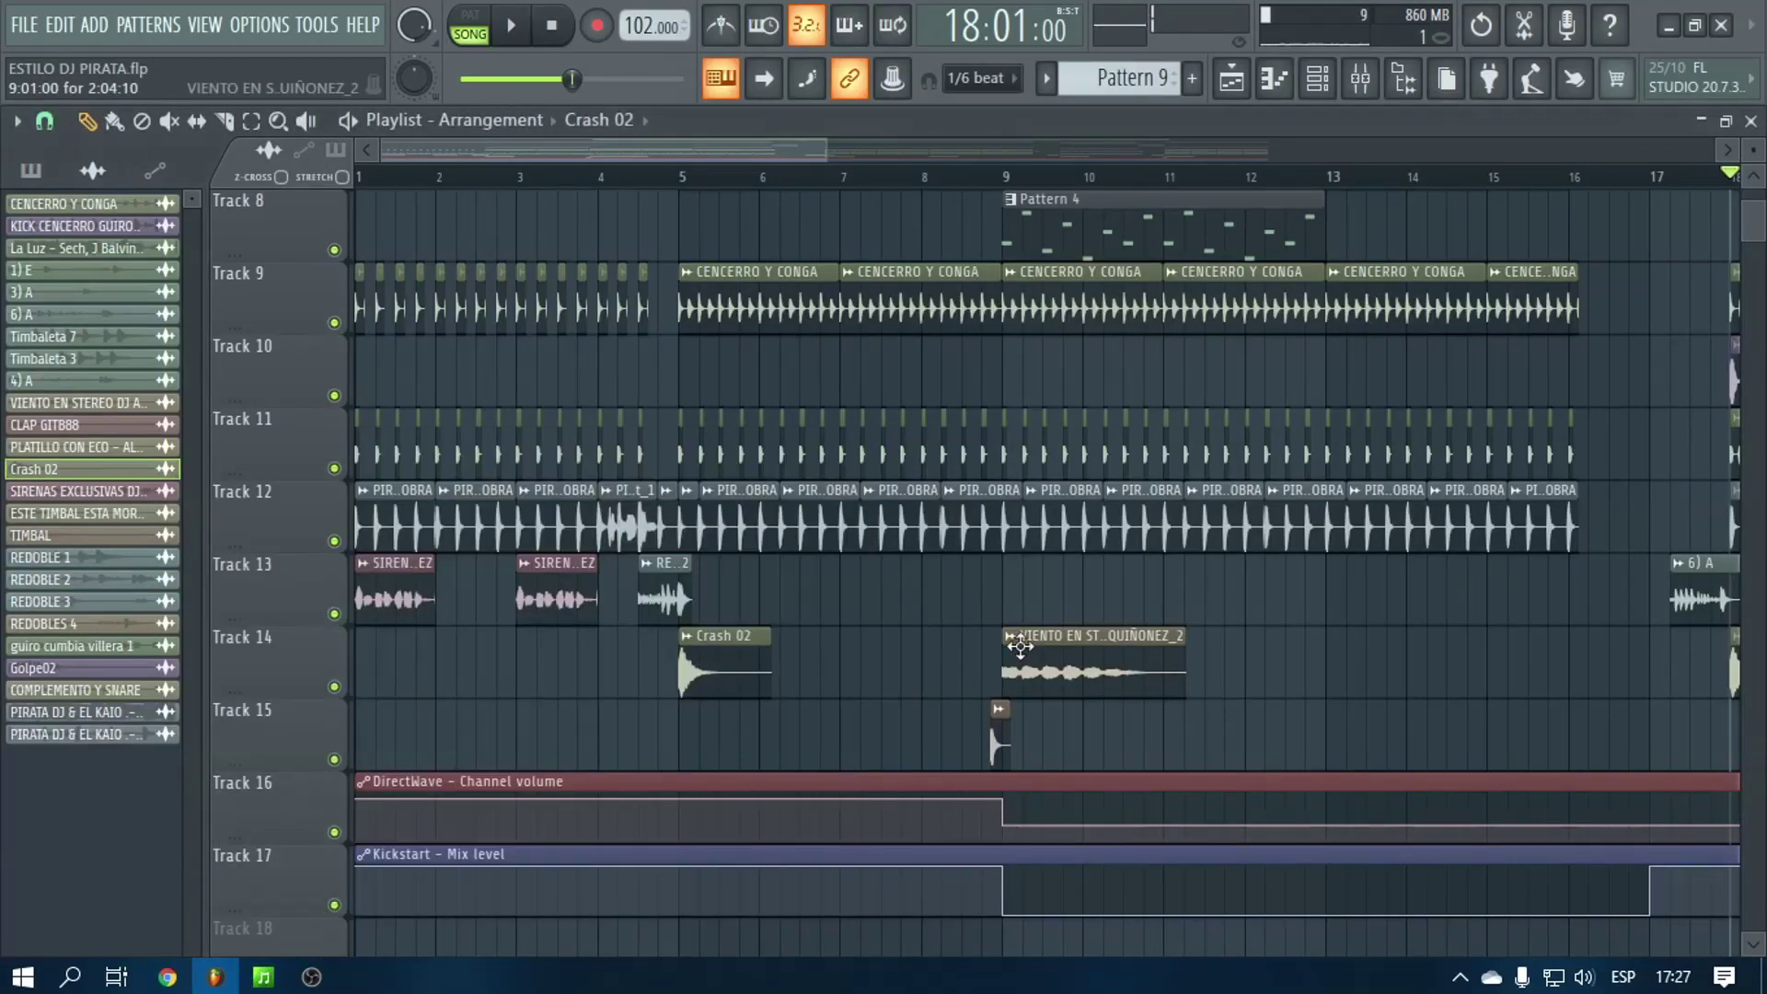
left_click(1019, 647)
left_click(1010, 637)
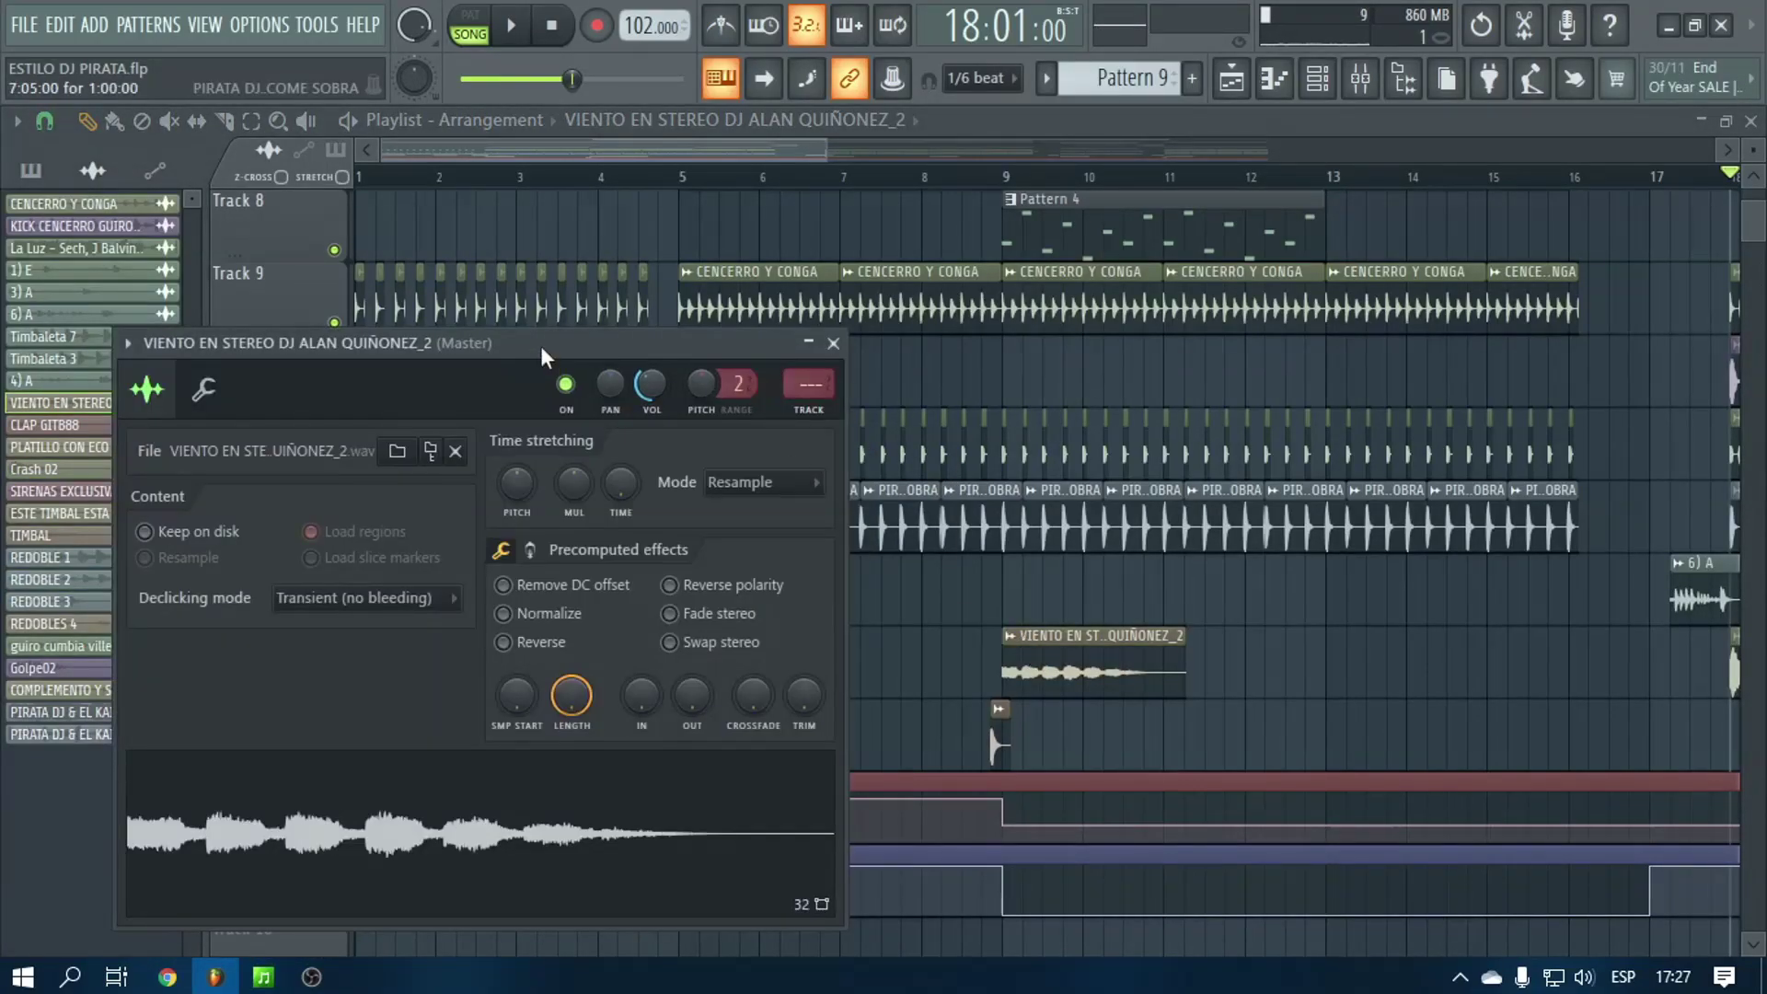
left_click_drag(543, 355, 679, 303)
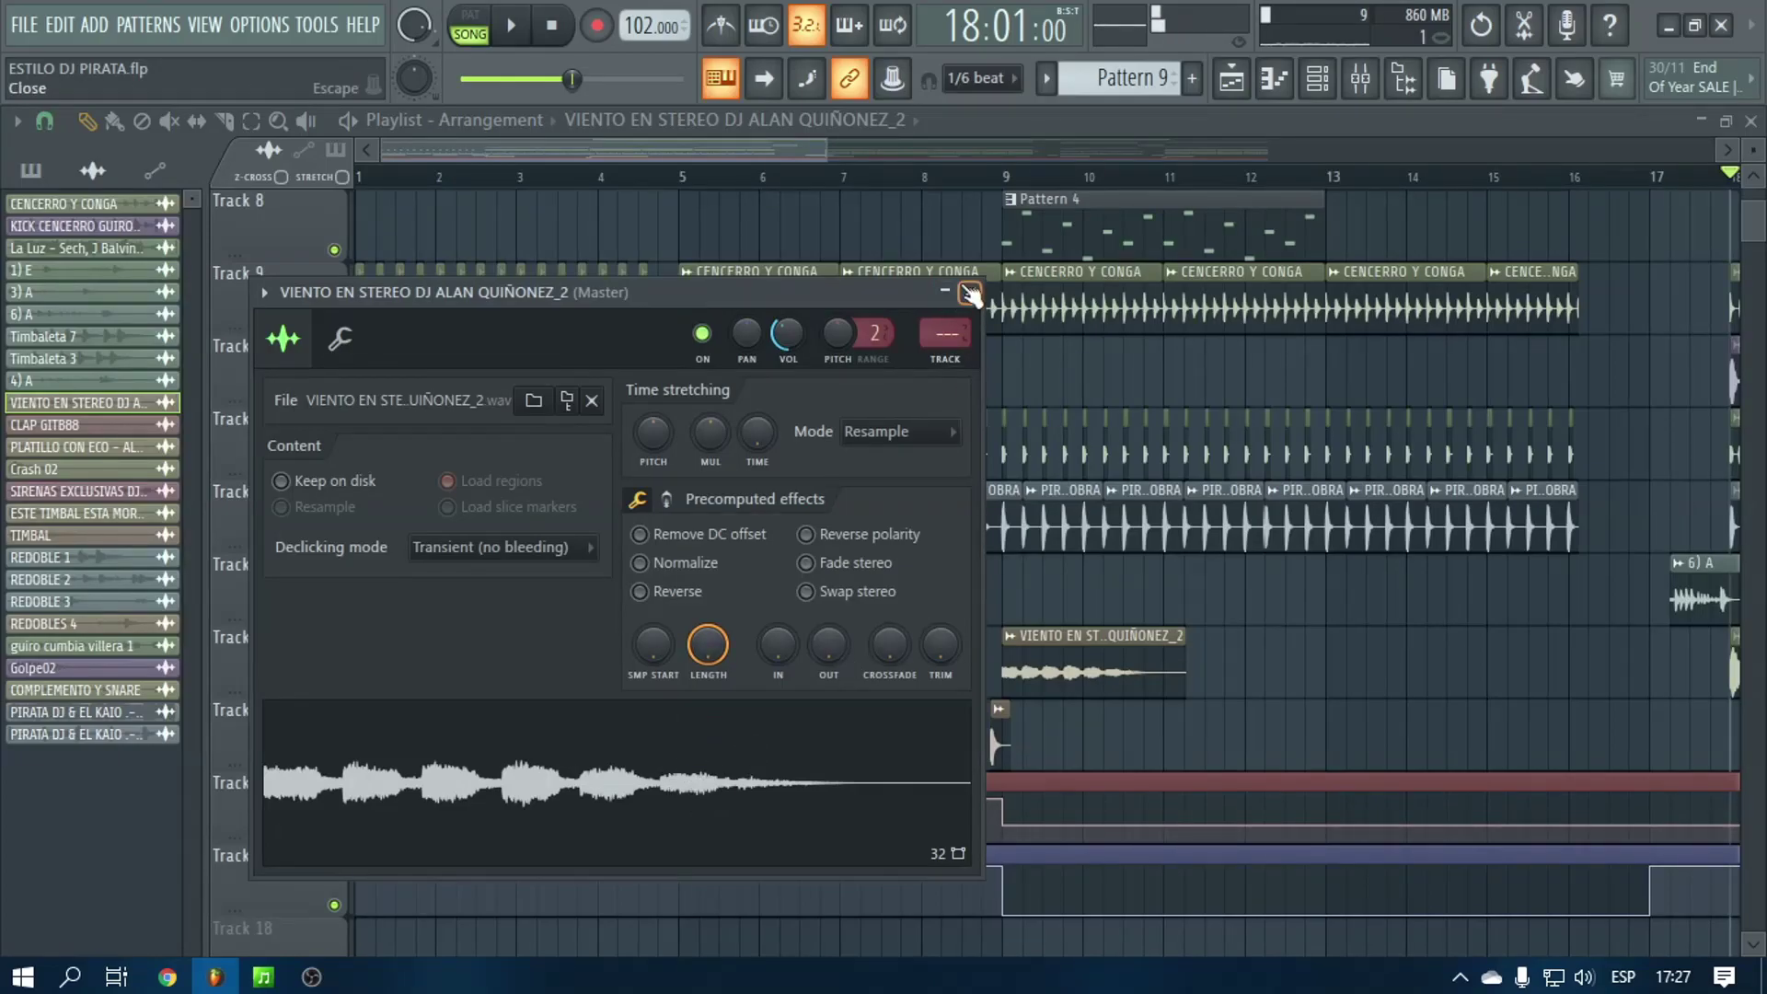
left_click(969, 293)
Inspect and preview the TIMBAL sample placed just before bar 9 on Track 15
left_click(994, 747)
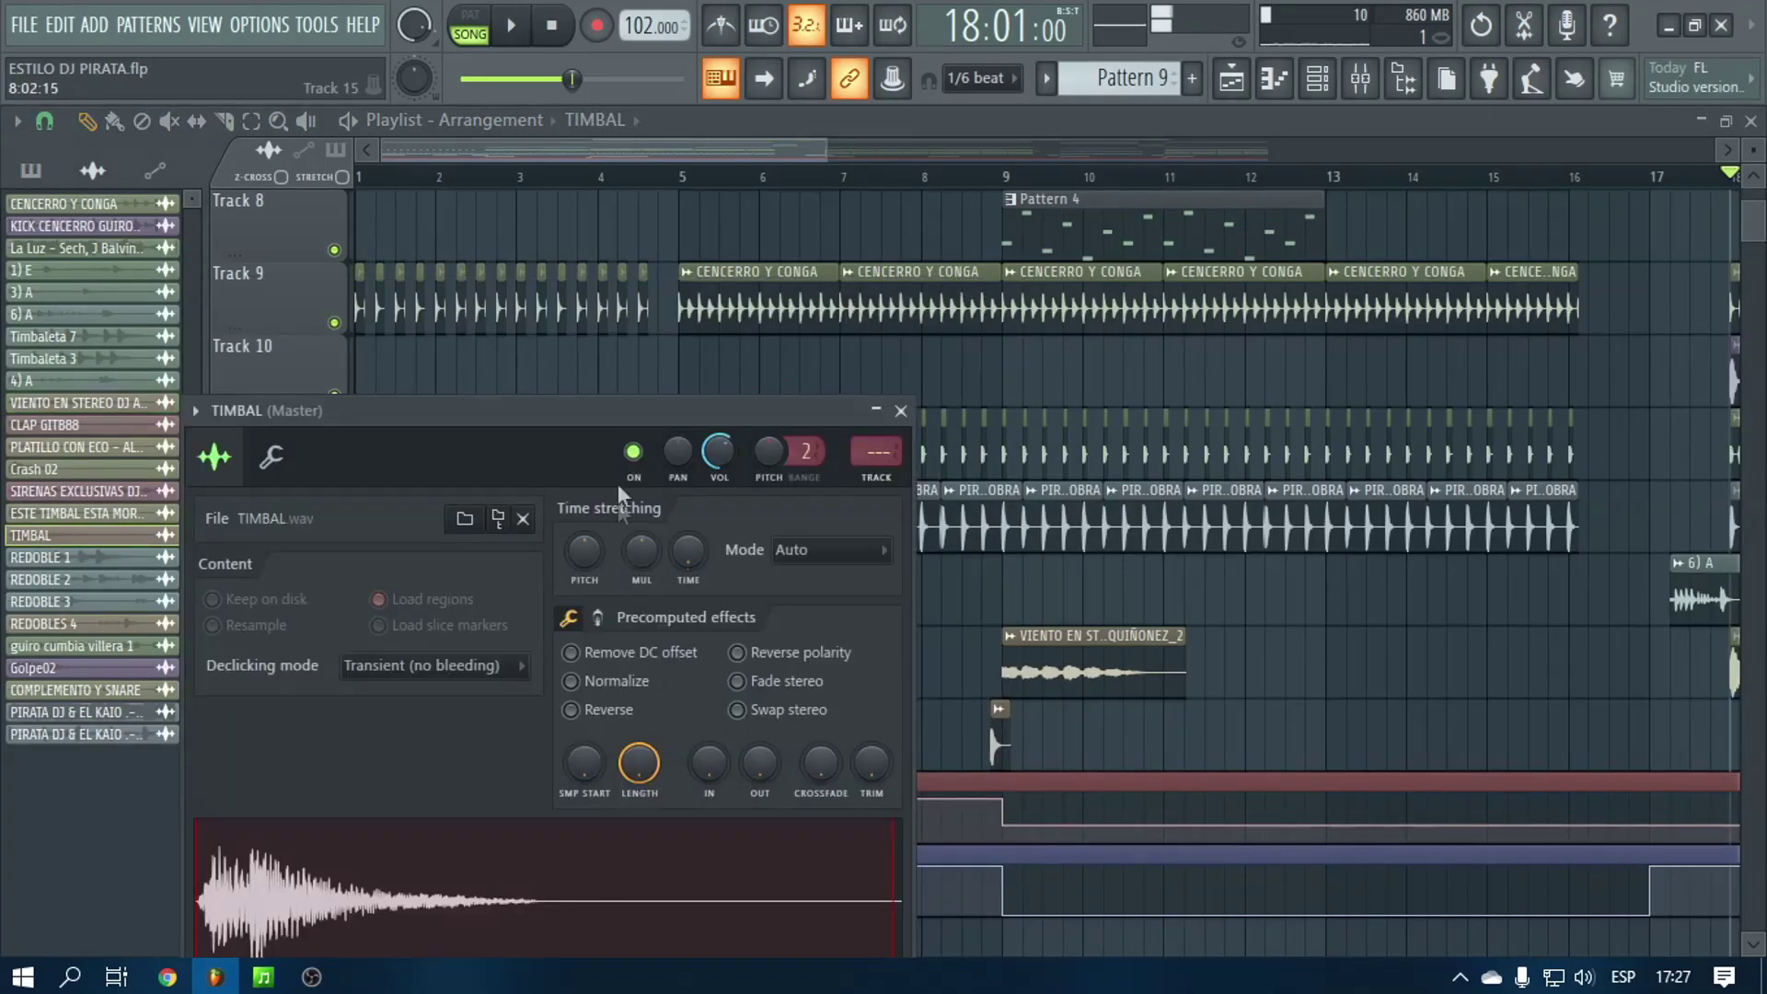
left_click(581, 386)
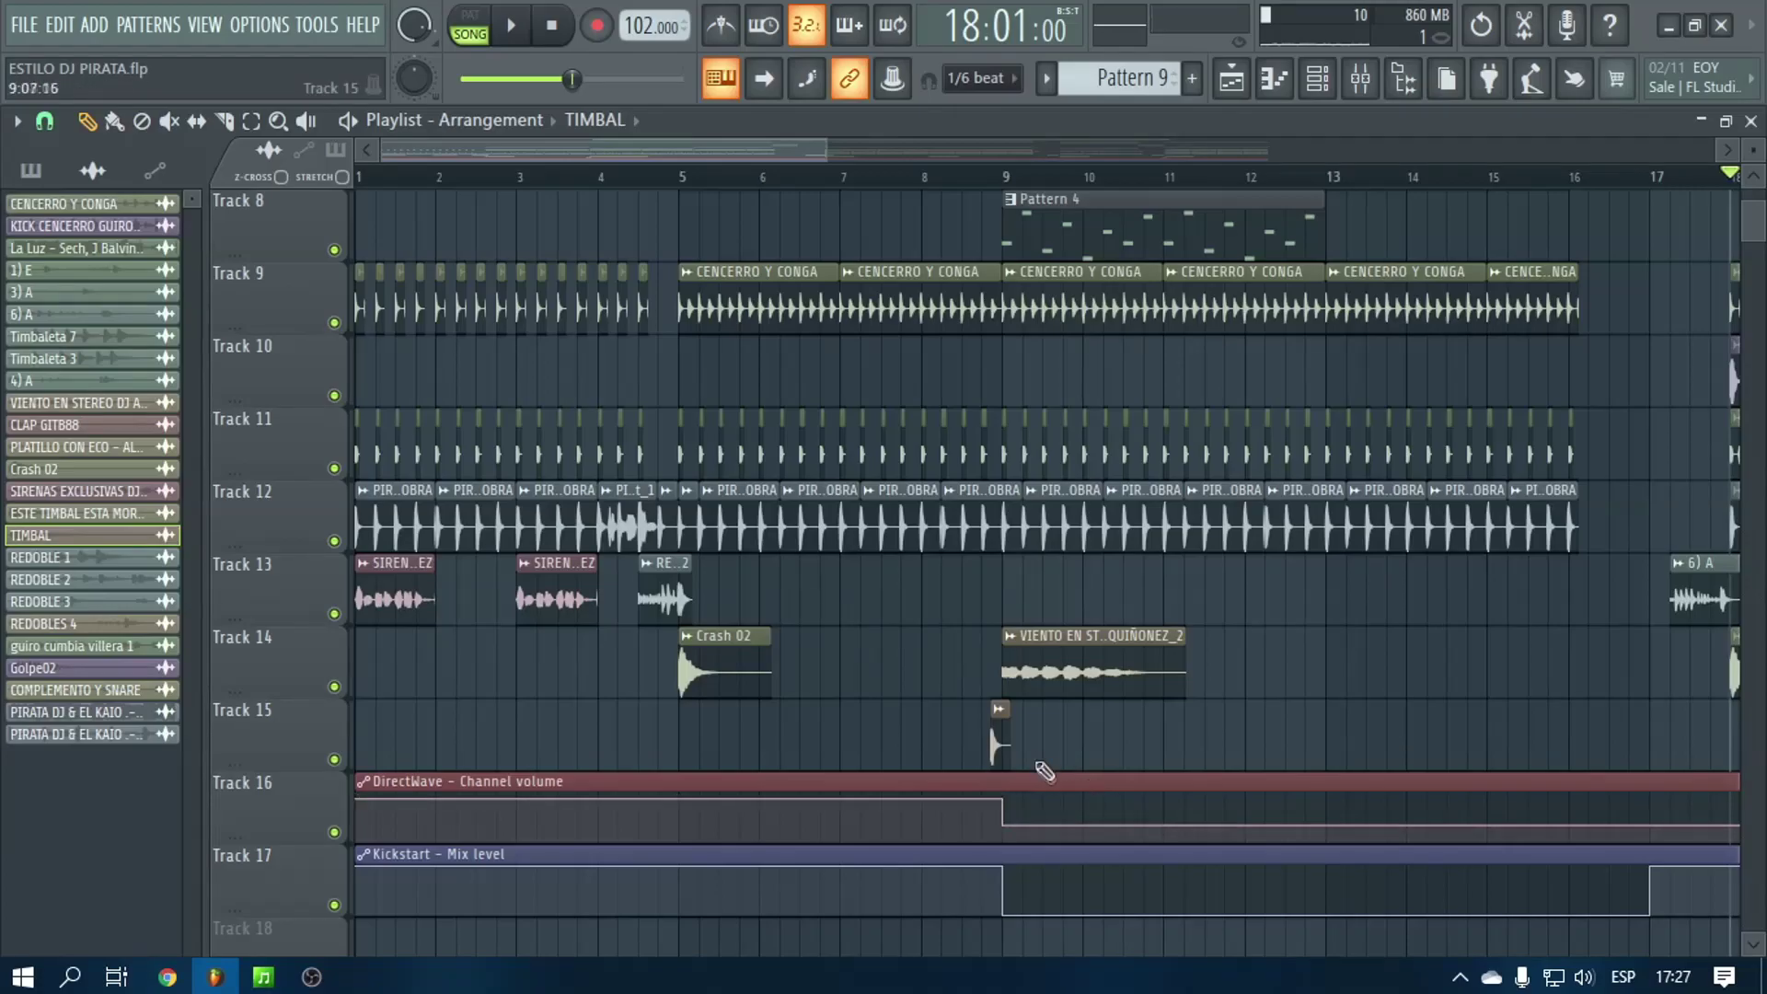
left_click(1003, 738)
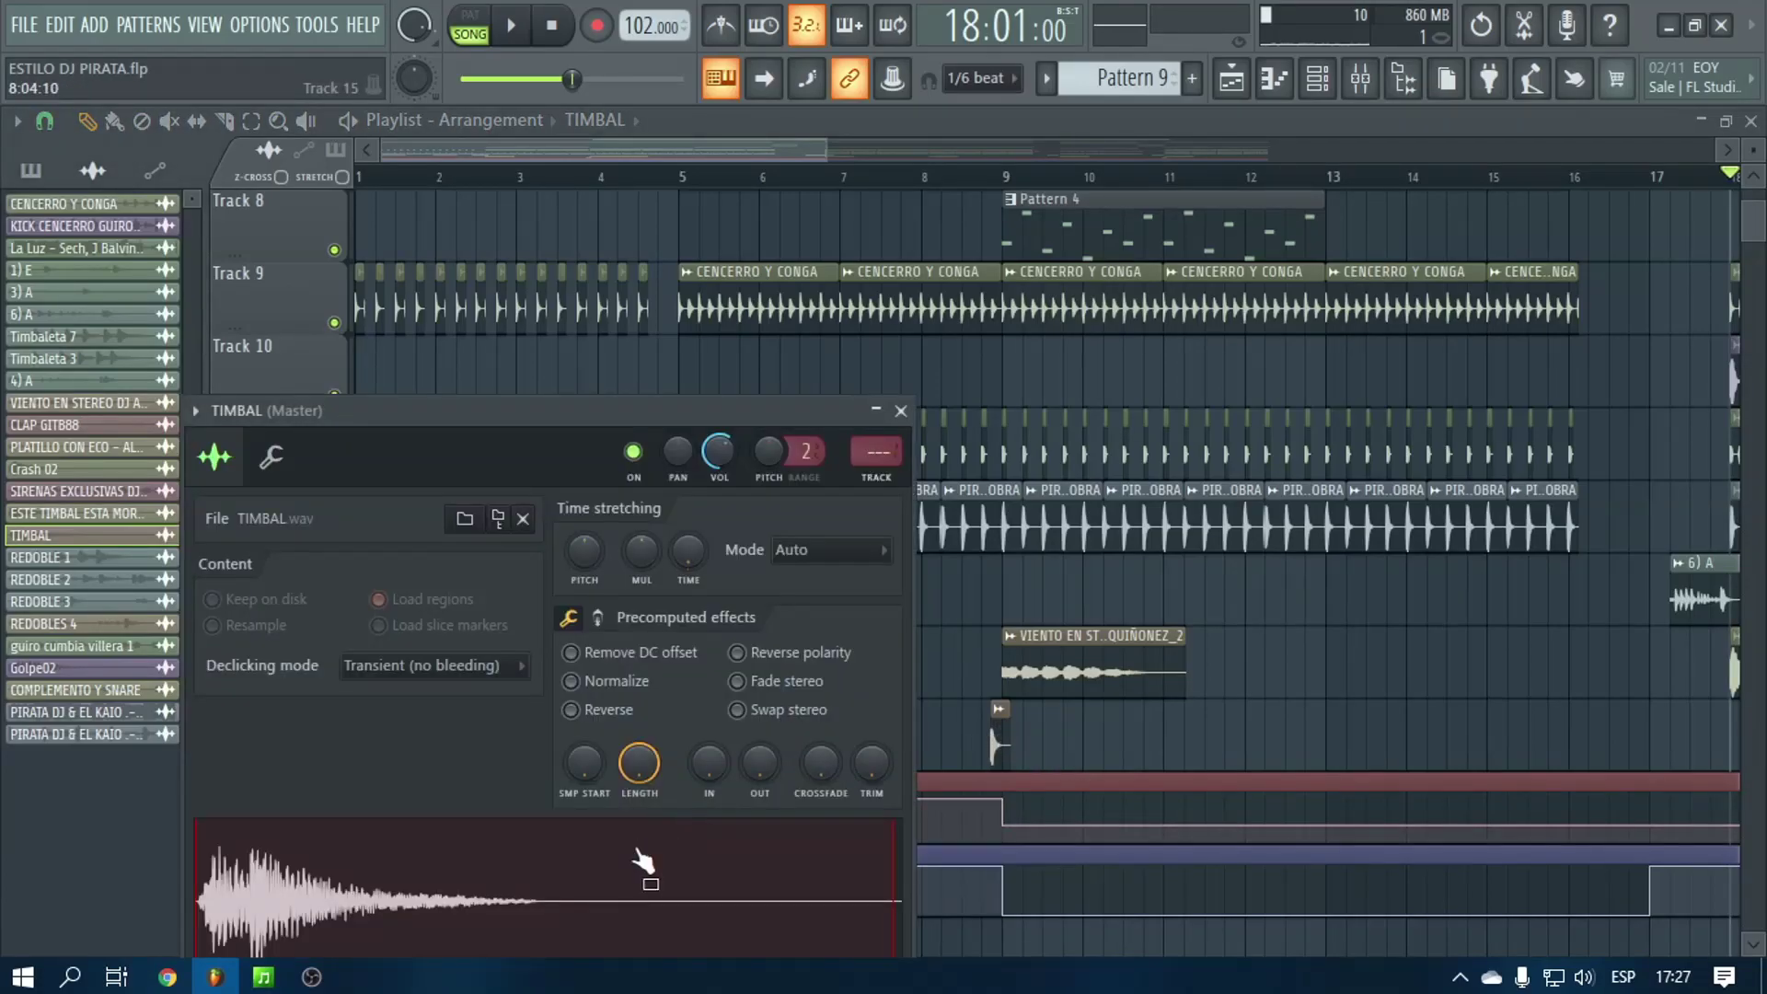
left_click(909, 407)
Inspect and preview the 6) A sample placed between bars 17 and 18 on Track 13
scroll(941, 231, "down", 3)
scroll(1074, 770, "up", 7)
scroll(1073, 769, "down", 7)
left_click(1027, 605)
double_click(1027, 604)
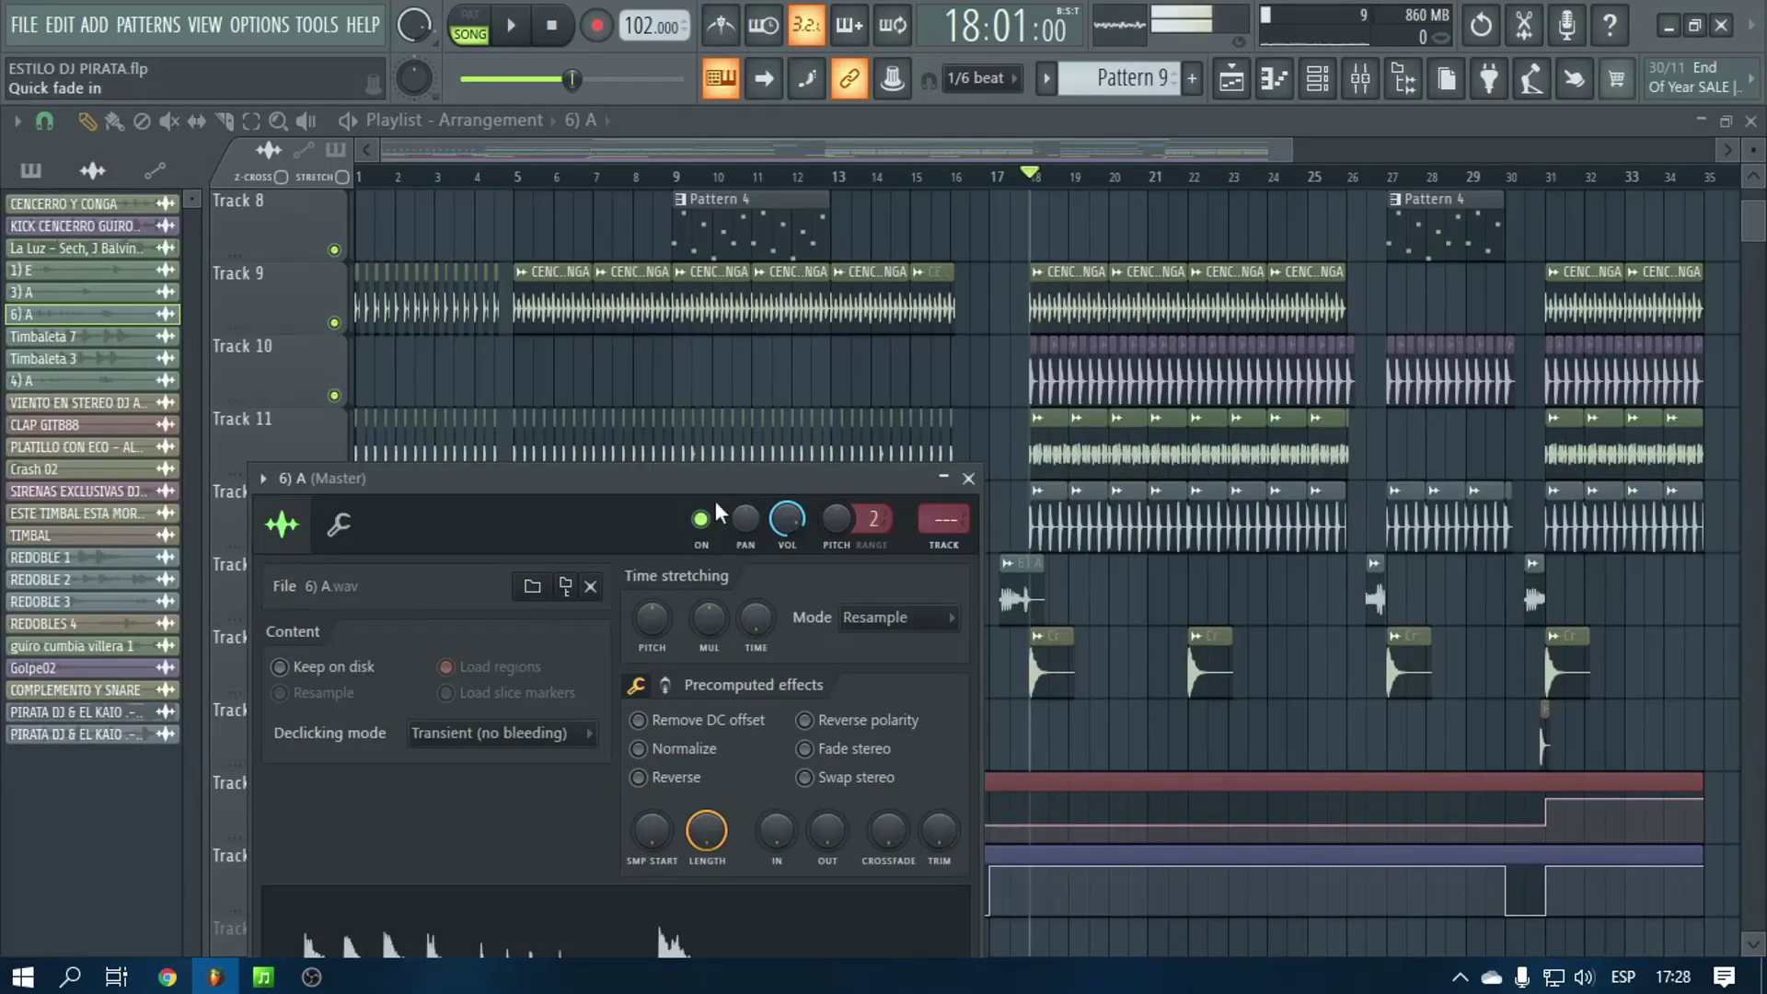
left_click(976, 323)
Solo Track 3 together with Track 7 and play the song from bar 14
scroll(1399, 191, "up", 2)
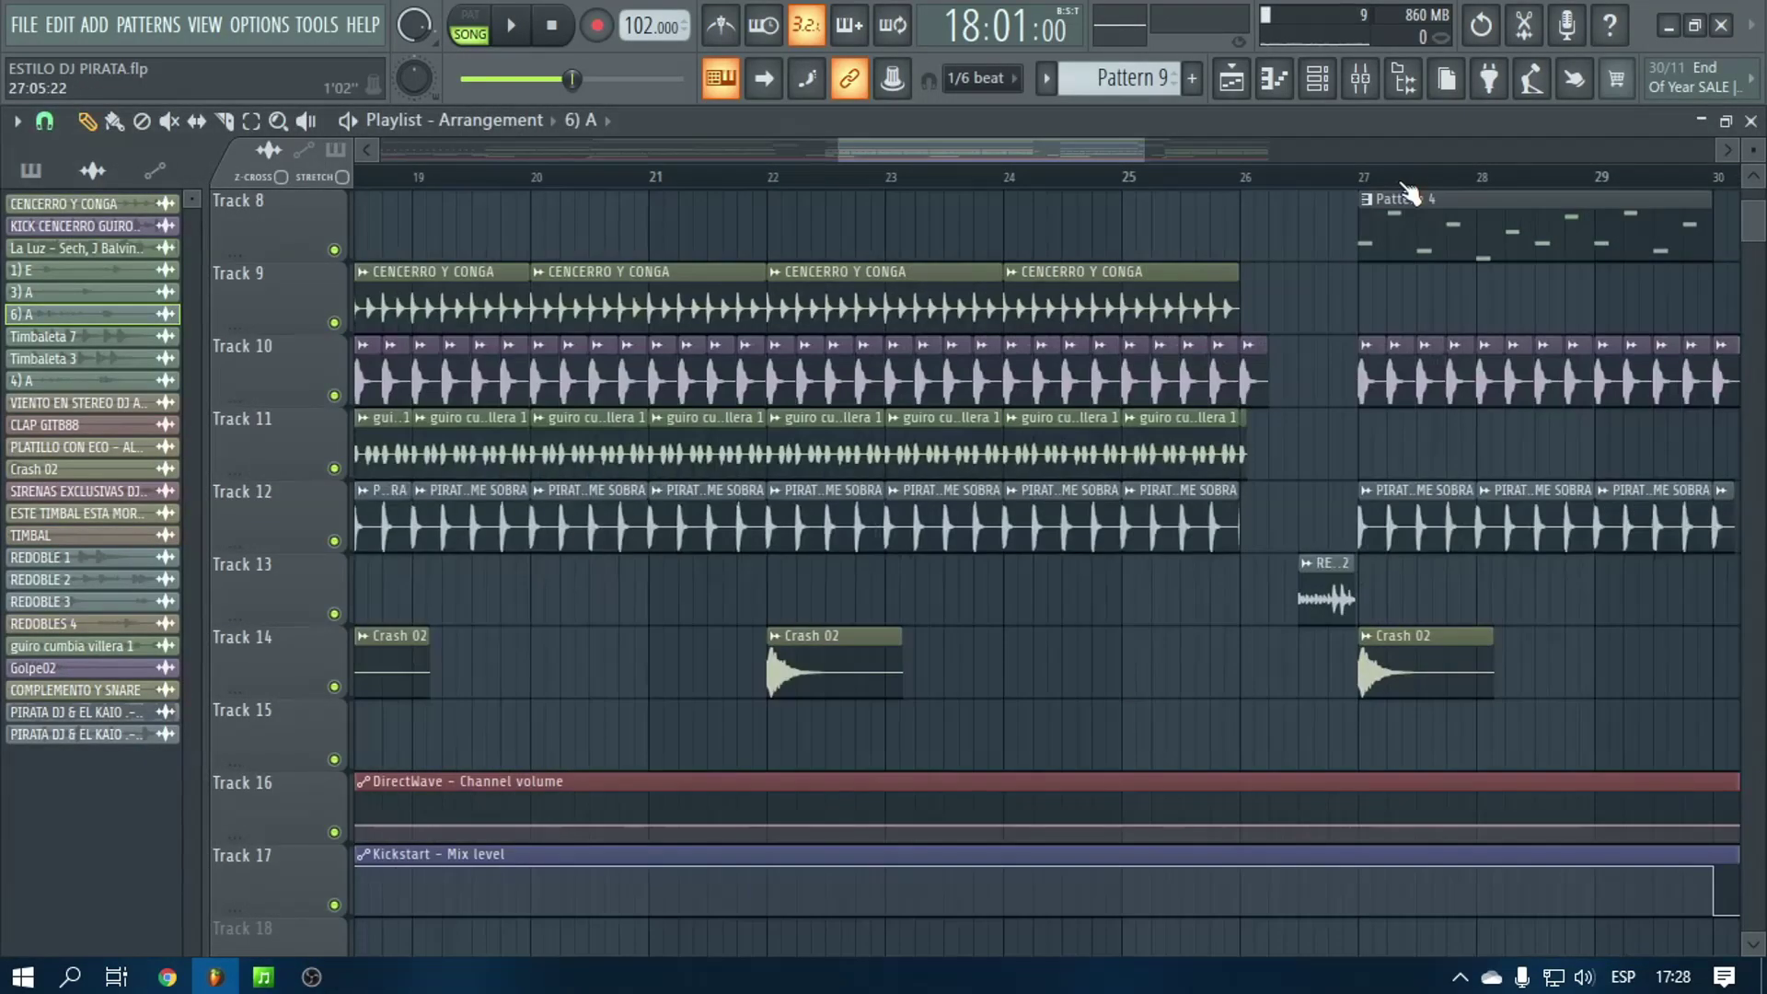
scroll(1369, 189, "down", 4)
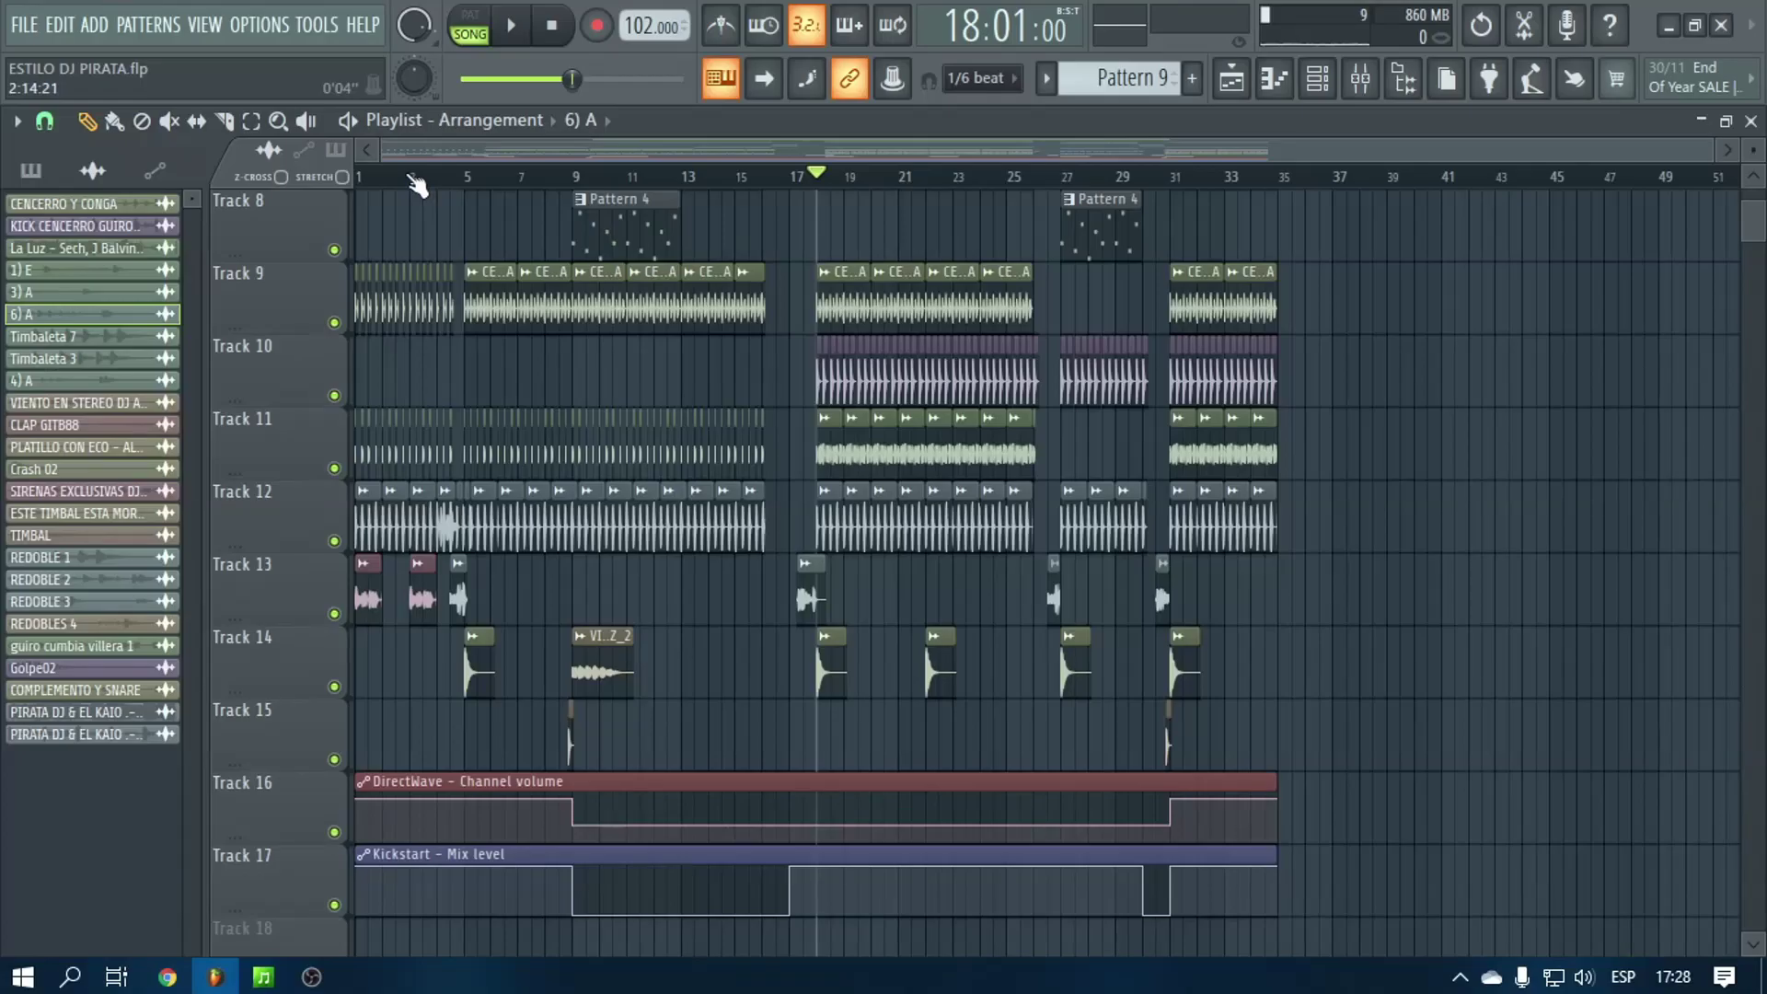
scroll(729, 405, "up", 7)
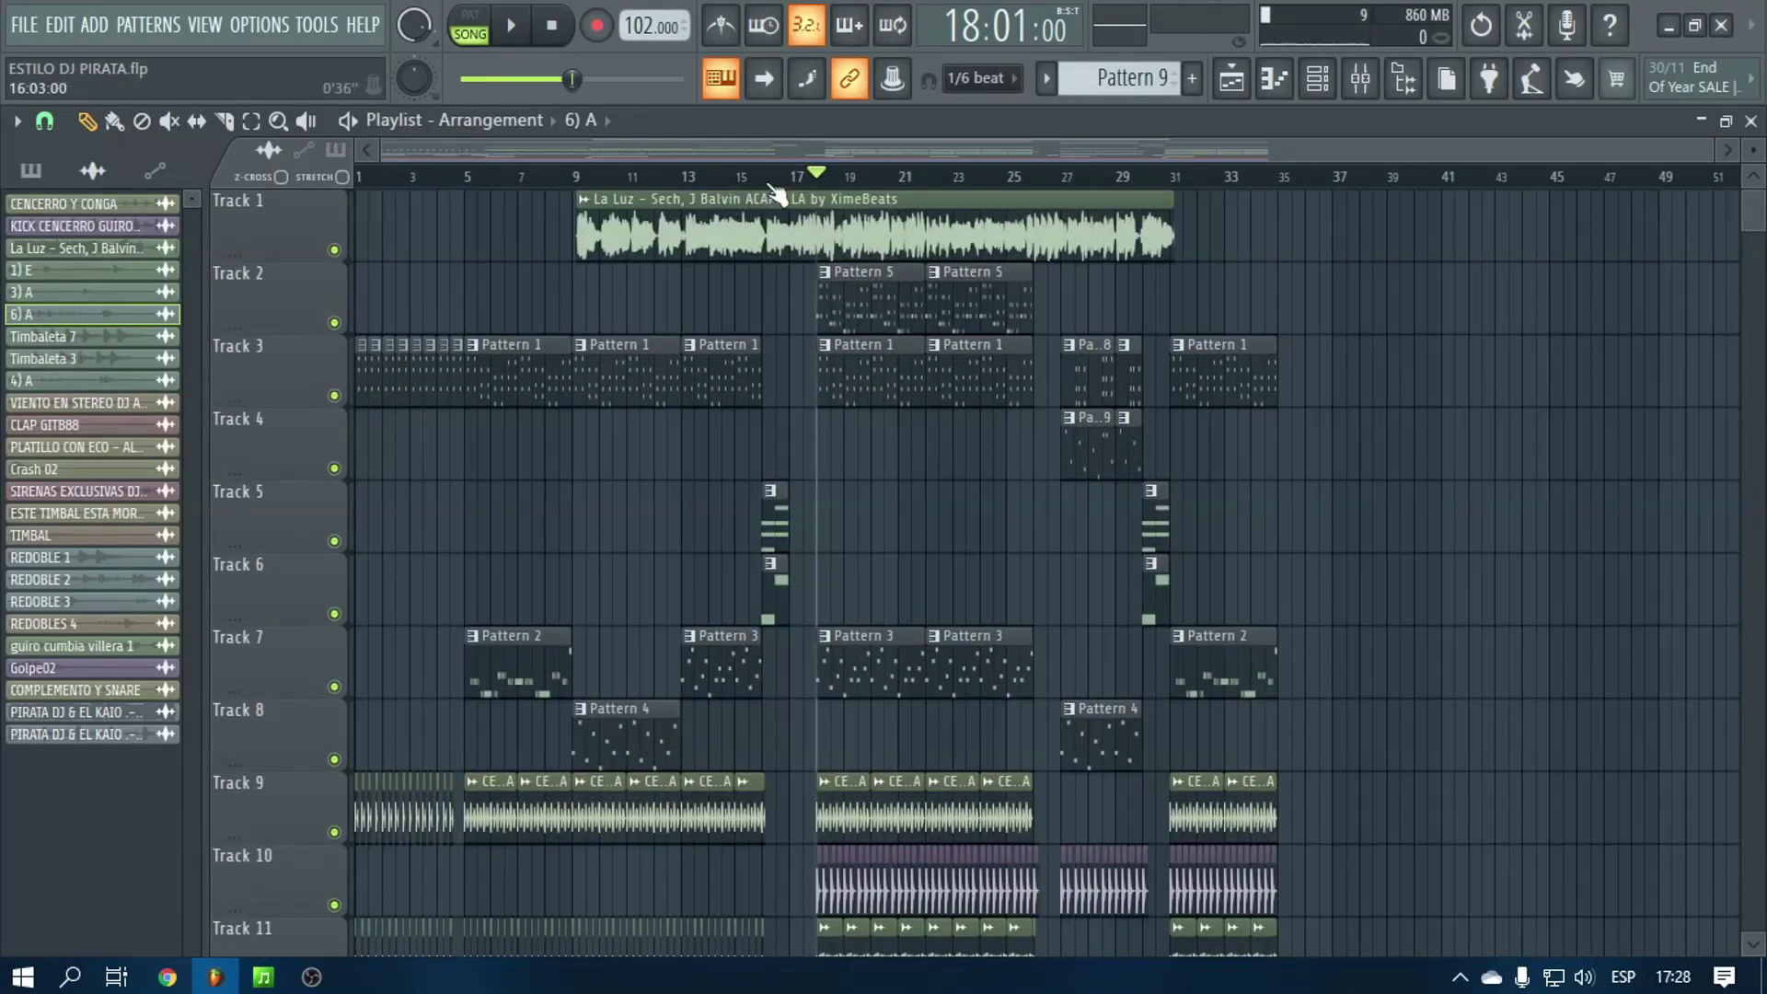
scroll(777, 189, "up", 3)
scroll(778, 183, "up", 3)
left_click(782, 178)
left_click(806, 180)
right_click(334, 395)
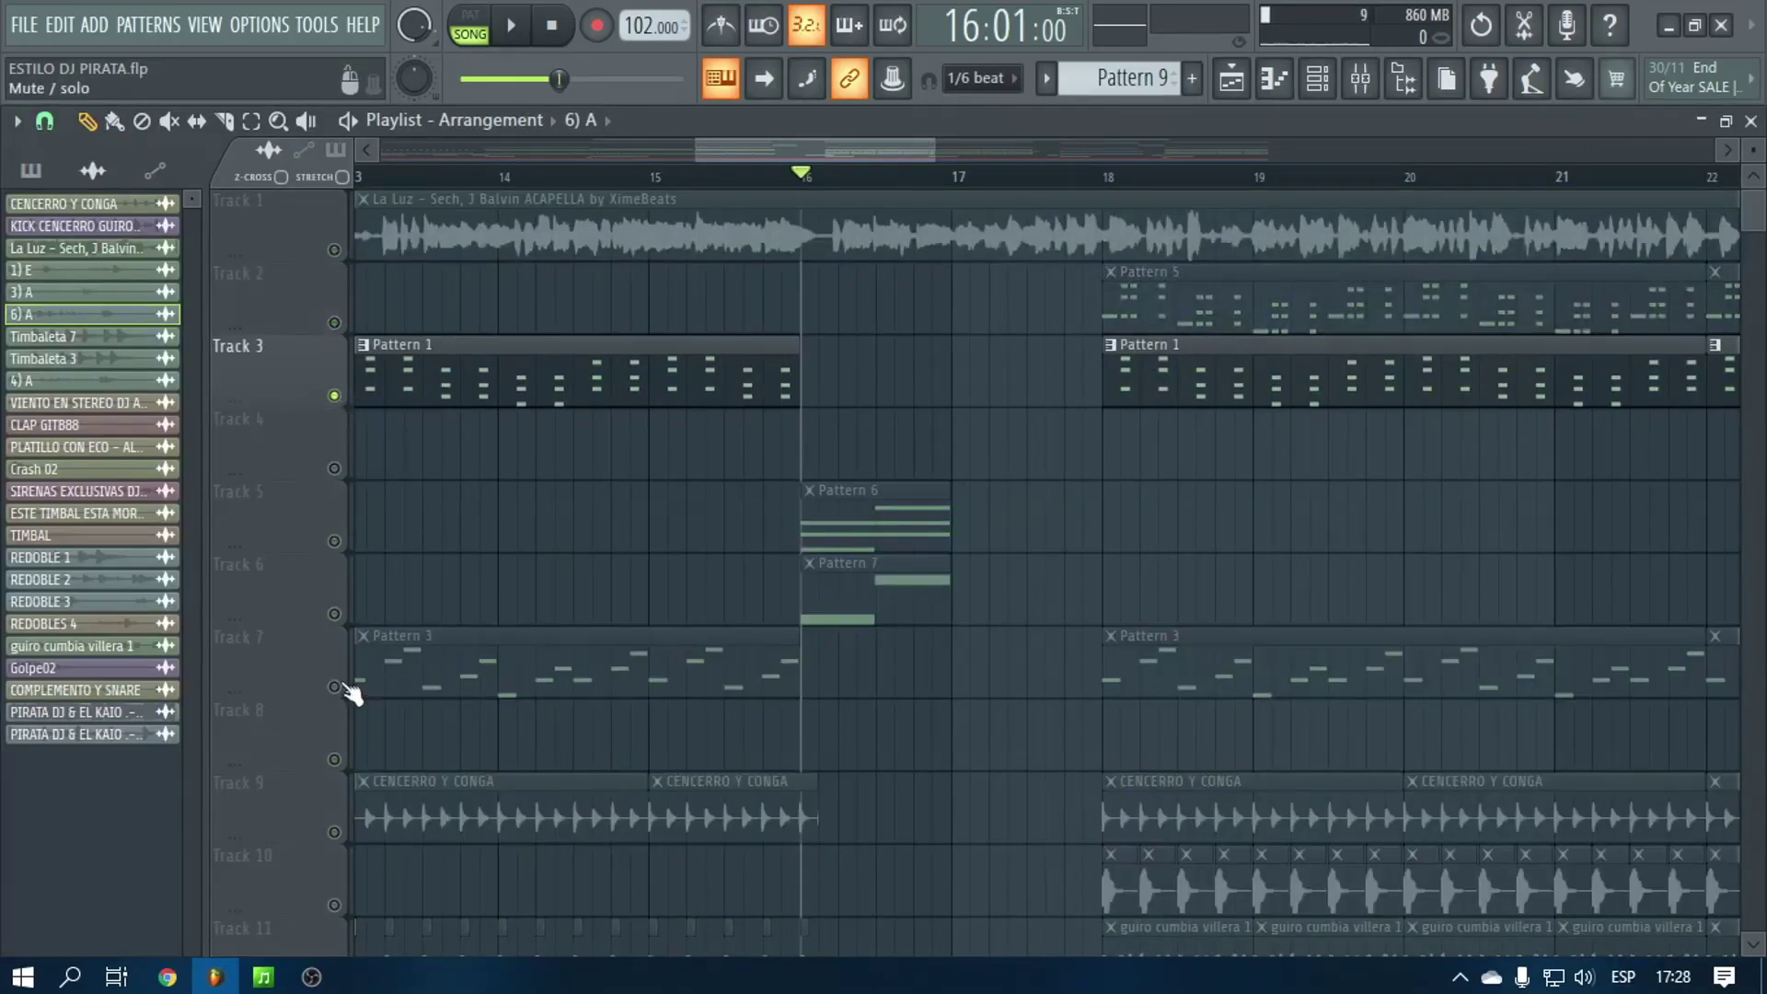
left_click(335, 686)
left_click(504, 184)
left_click(511, 26)
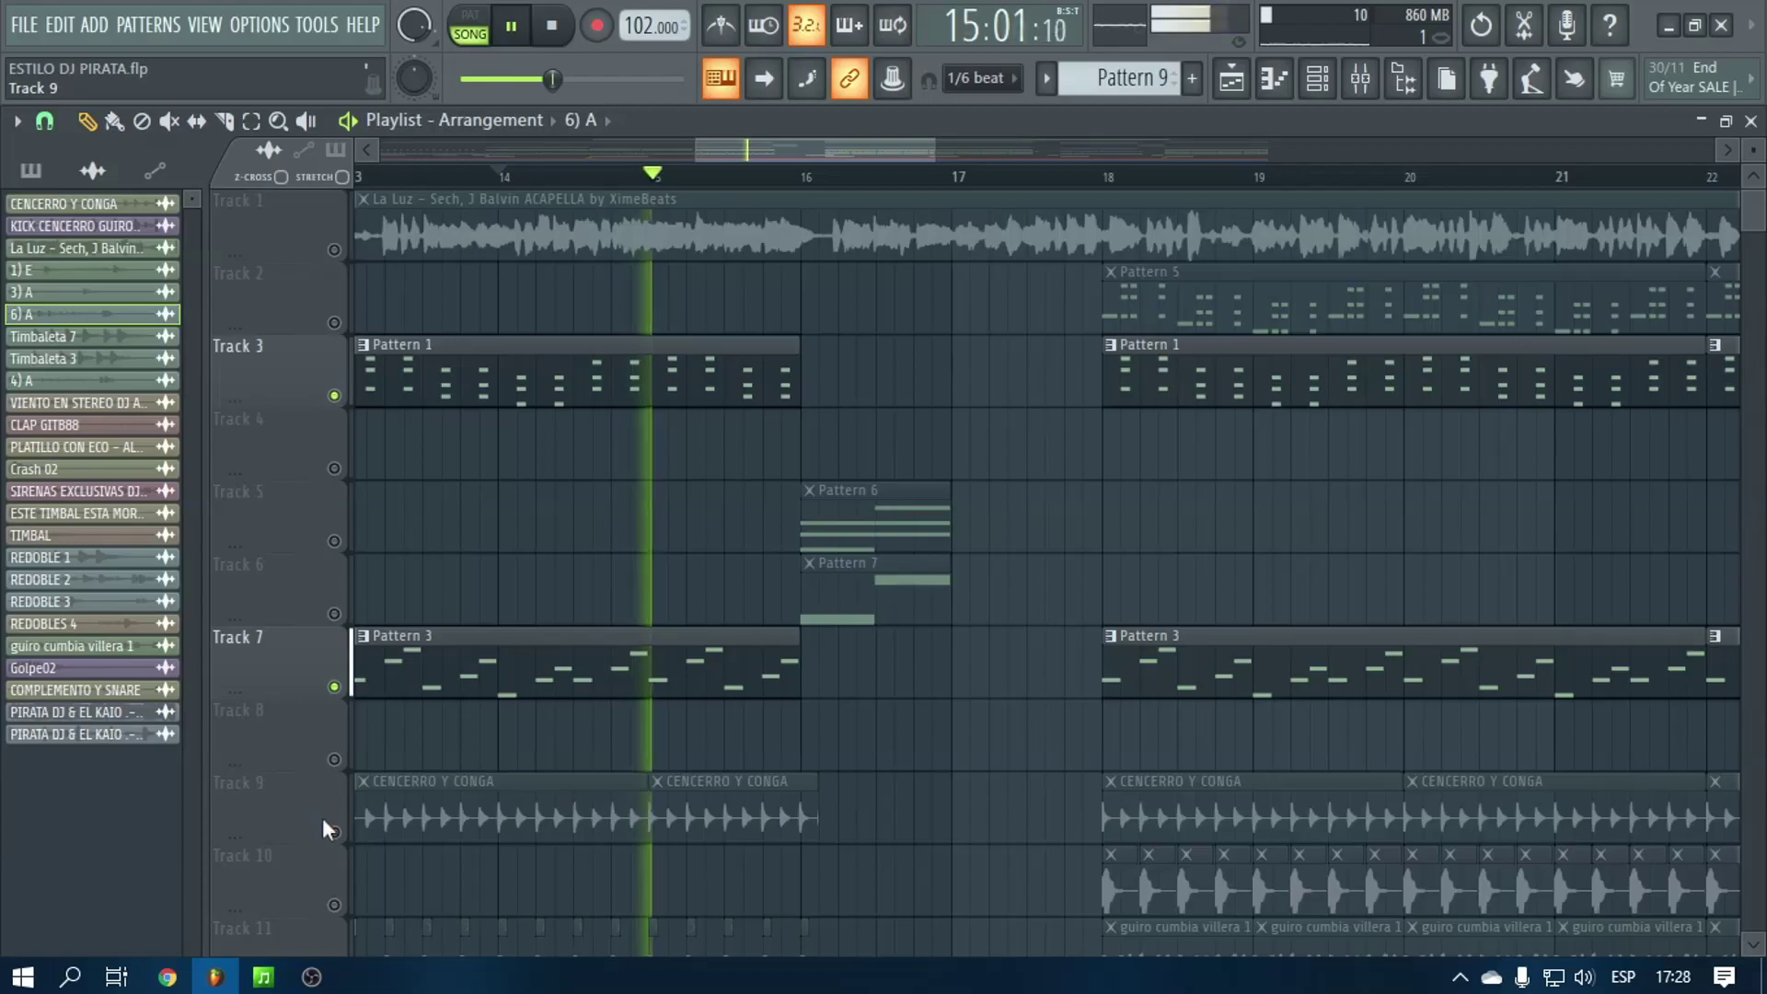
Enable Tracks 5 and 6 during playback to hear Patterns 6 and 7 at bar 16, and stop the song
left_click(335, 541)
left_click(335, 614)
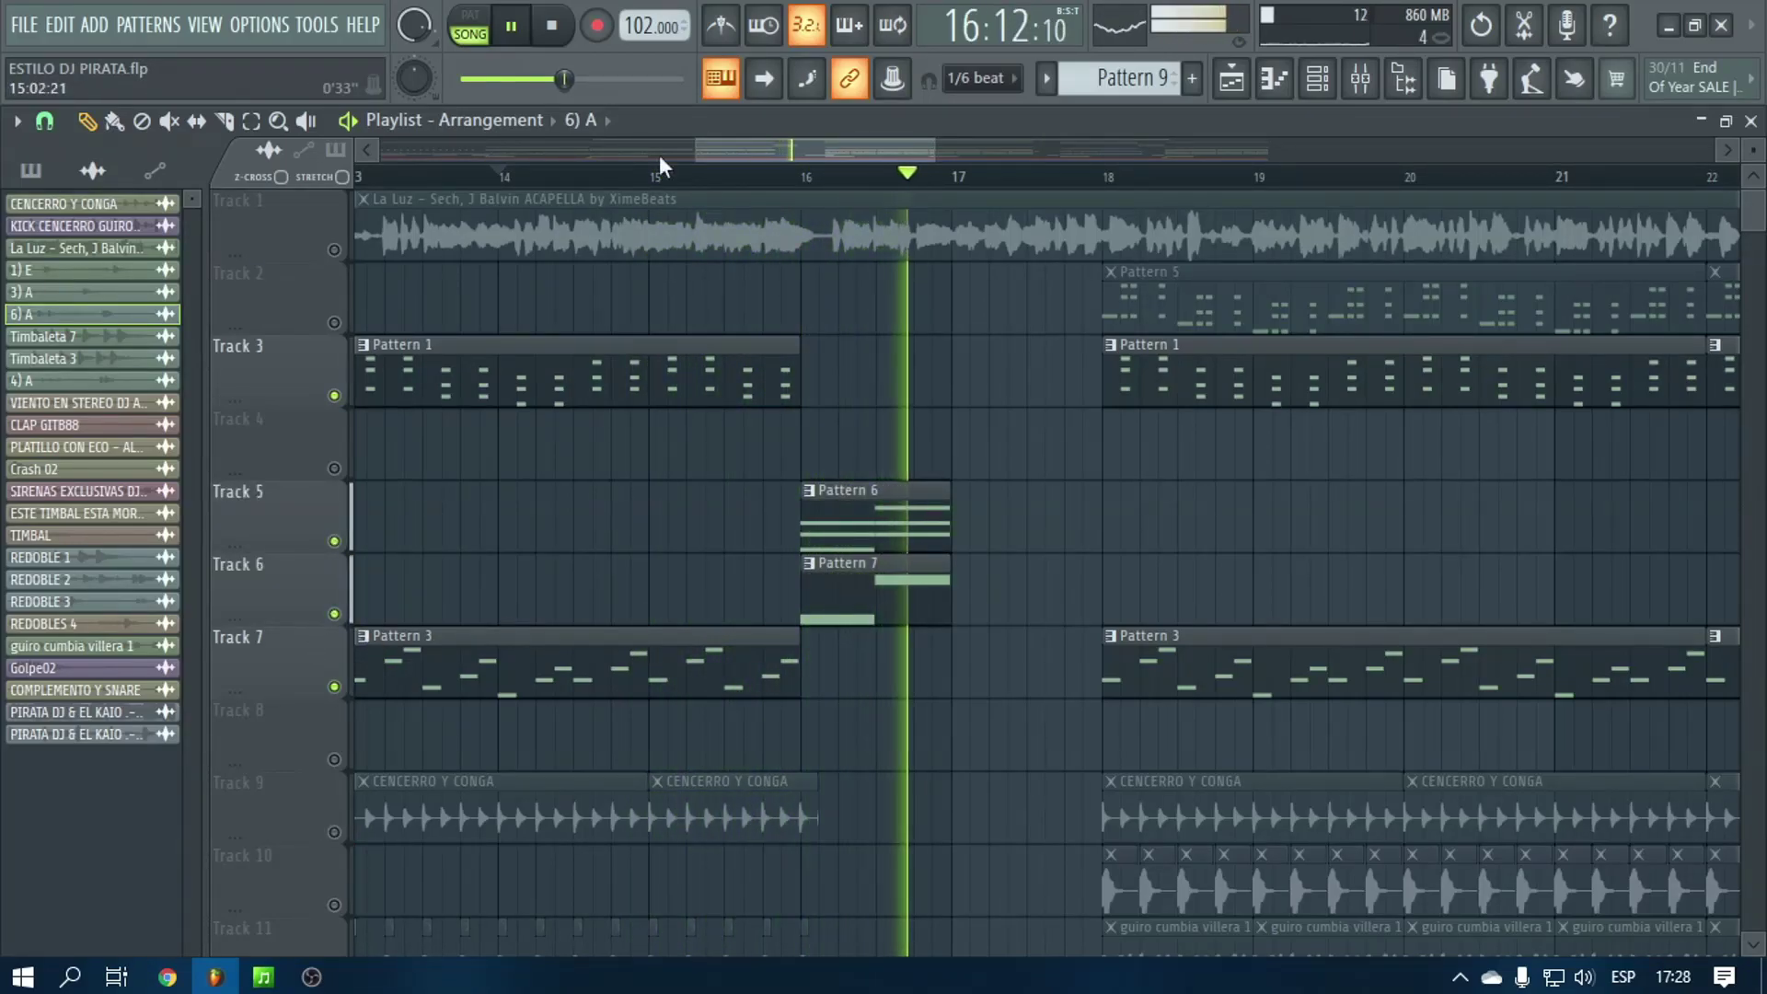
key("space")
Play the song from bar 30 to hear Patterns 6 and 7 lead into the section at bar 31
scroll(732, 191, "down", 4)
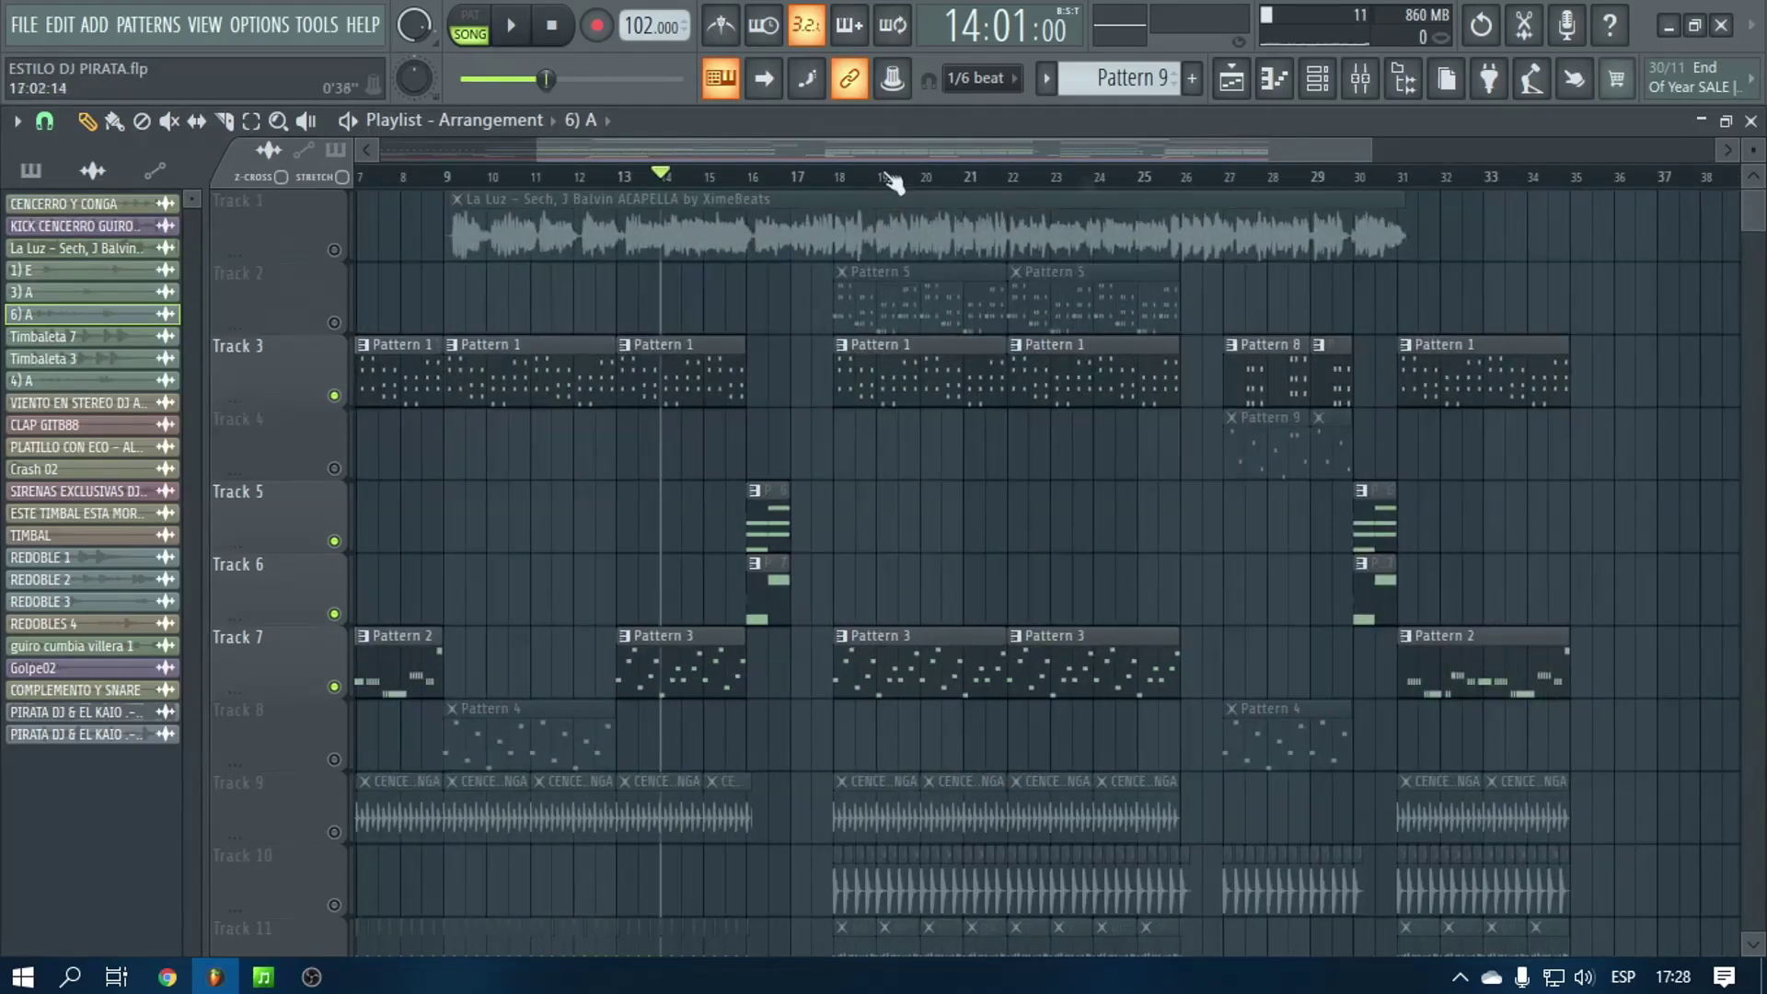
scroll(1412, 190, "up", 3)
left_click(1269, 179)
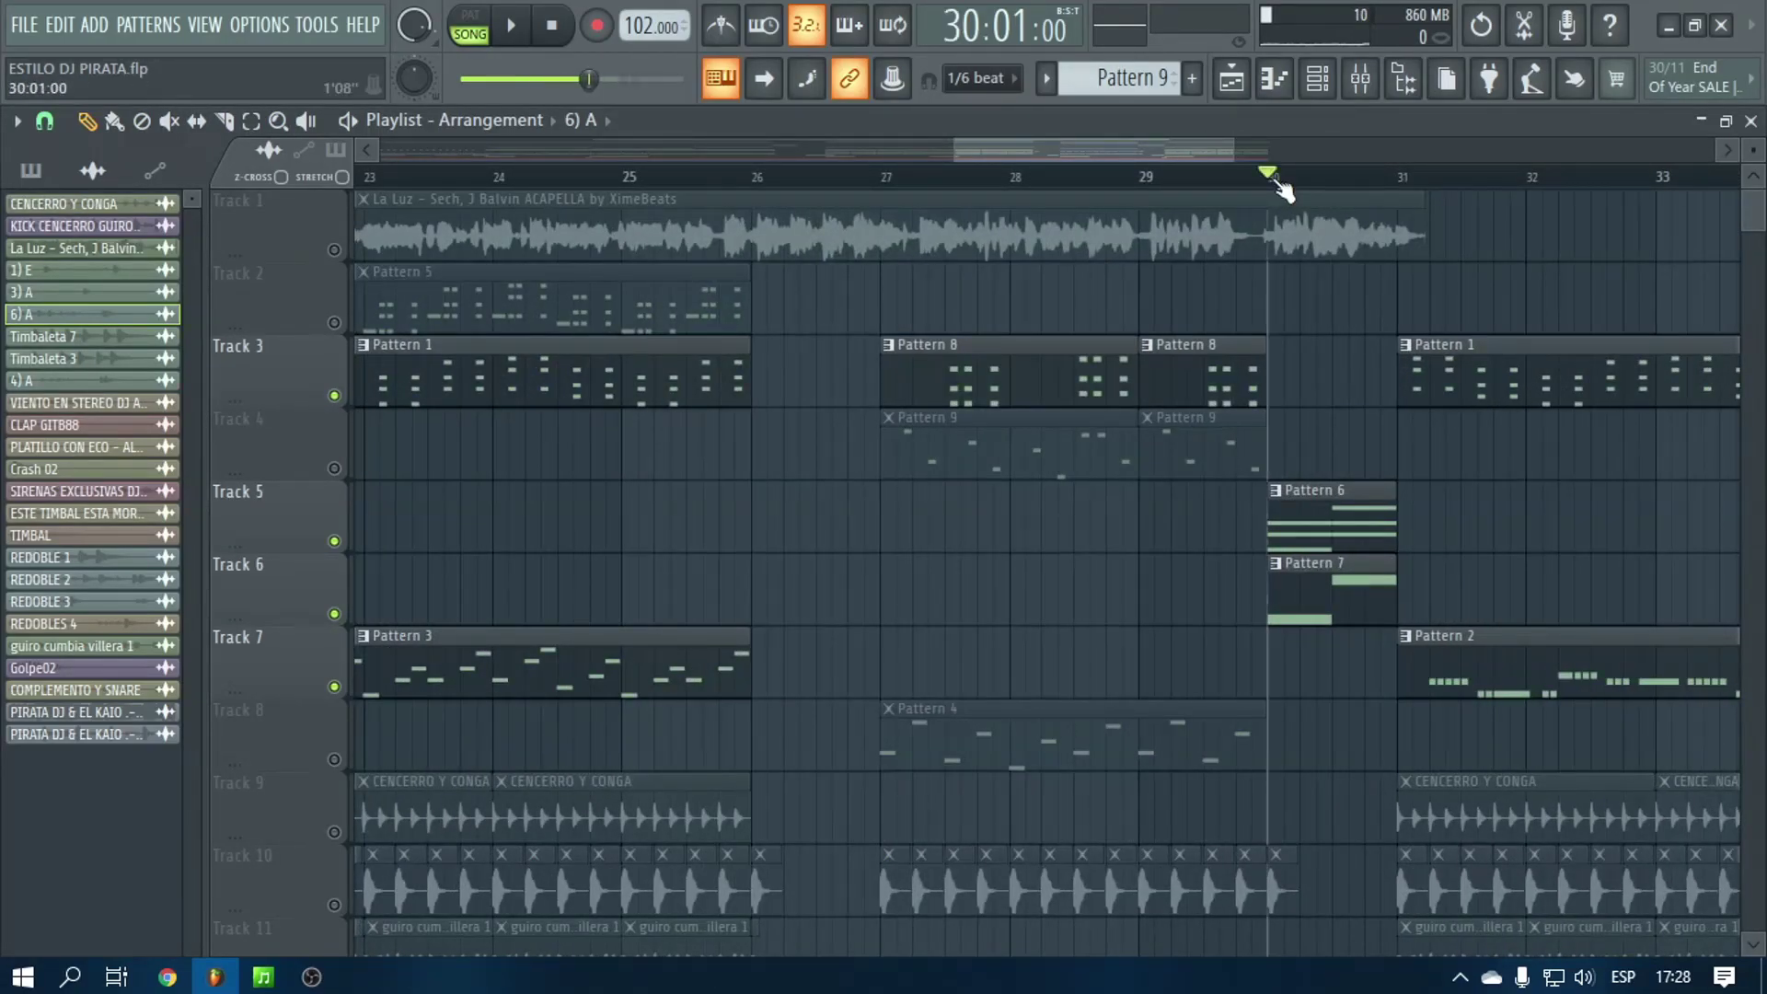
left_click(511, 27)
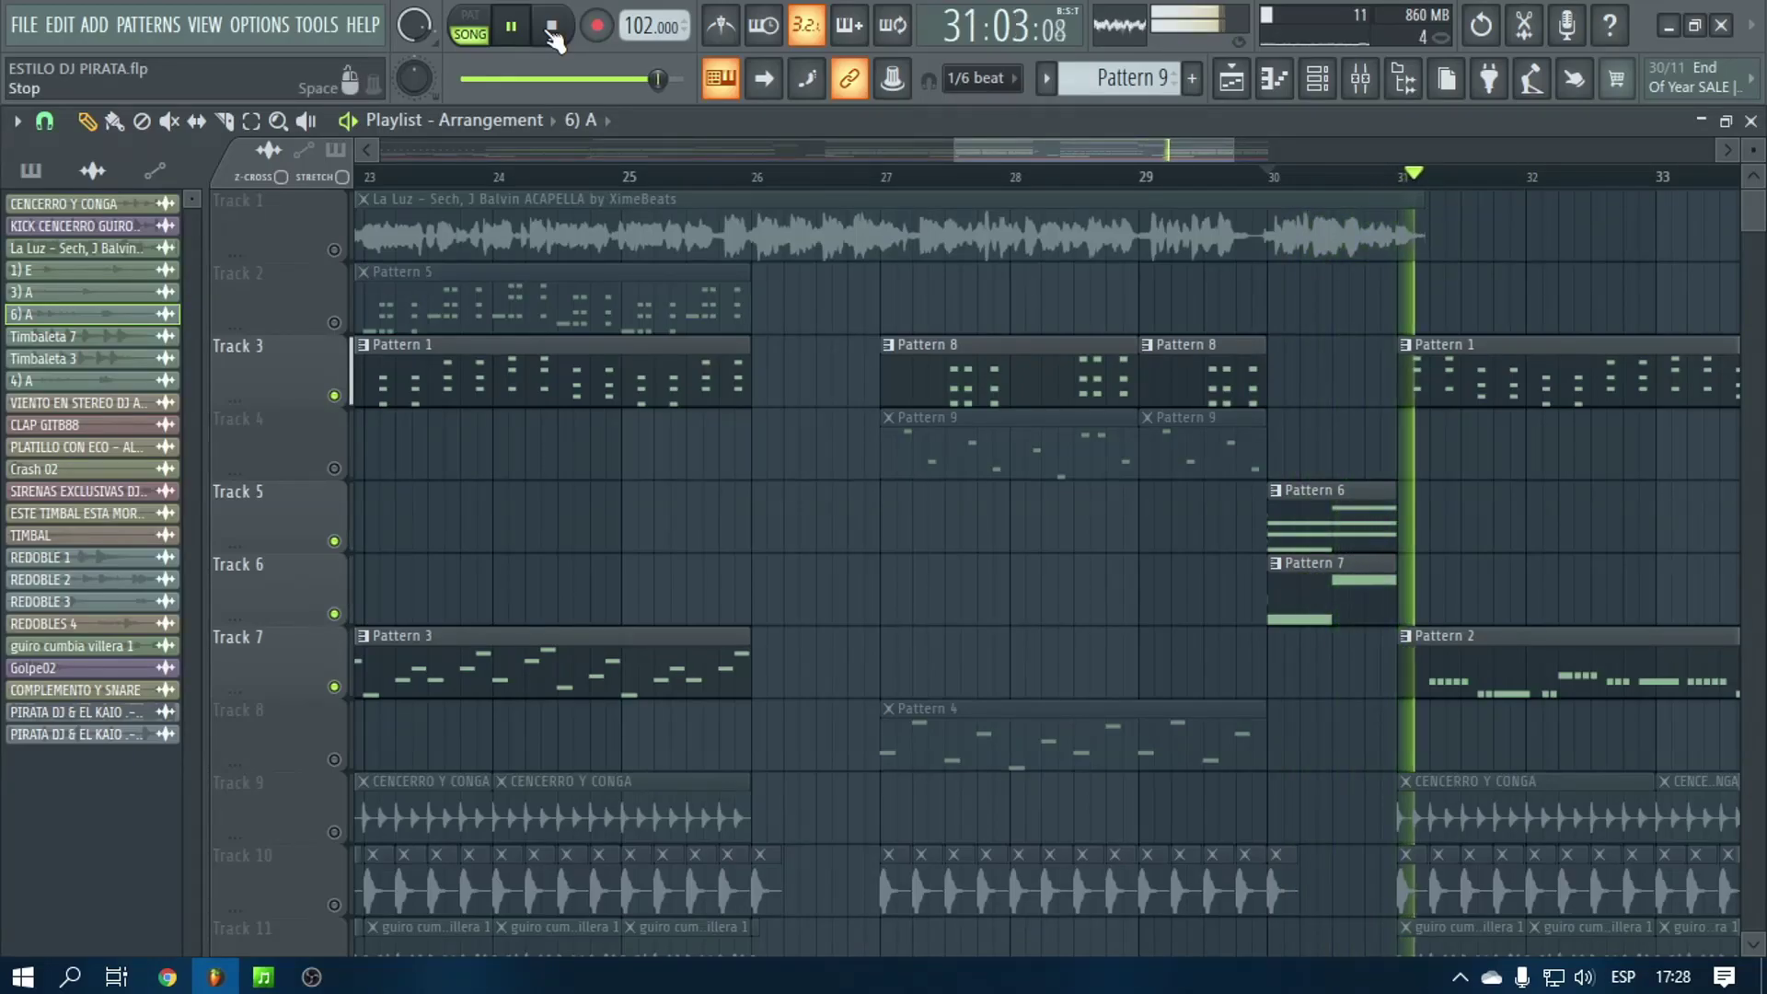
left_click(552, 27)
Make all playlist tracks active again and examine the intro clips from bar 1 to bar 5
scroll(448, 305, "down", 5)
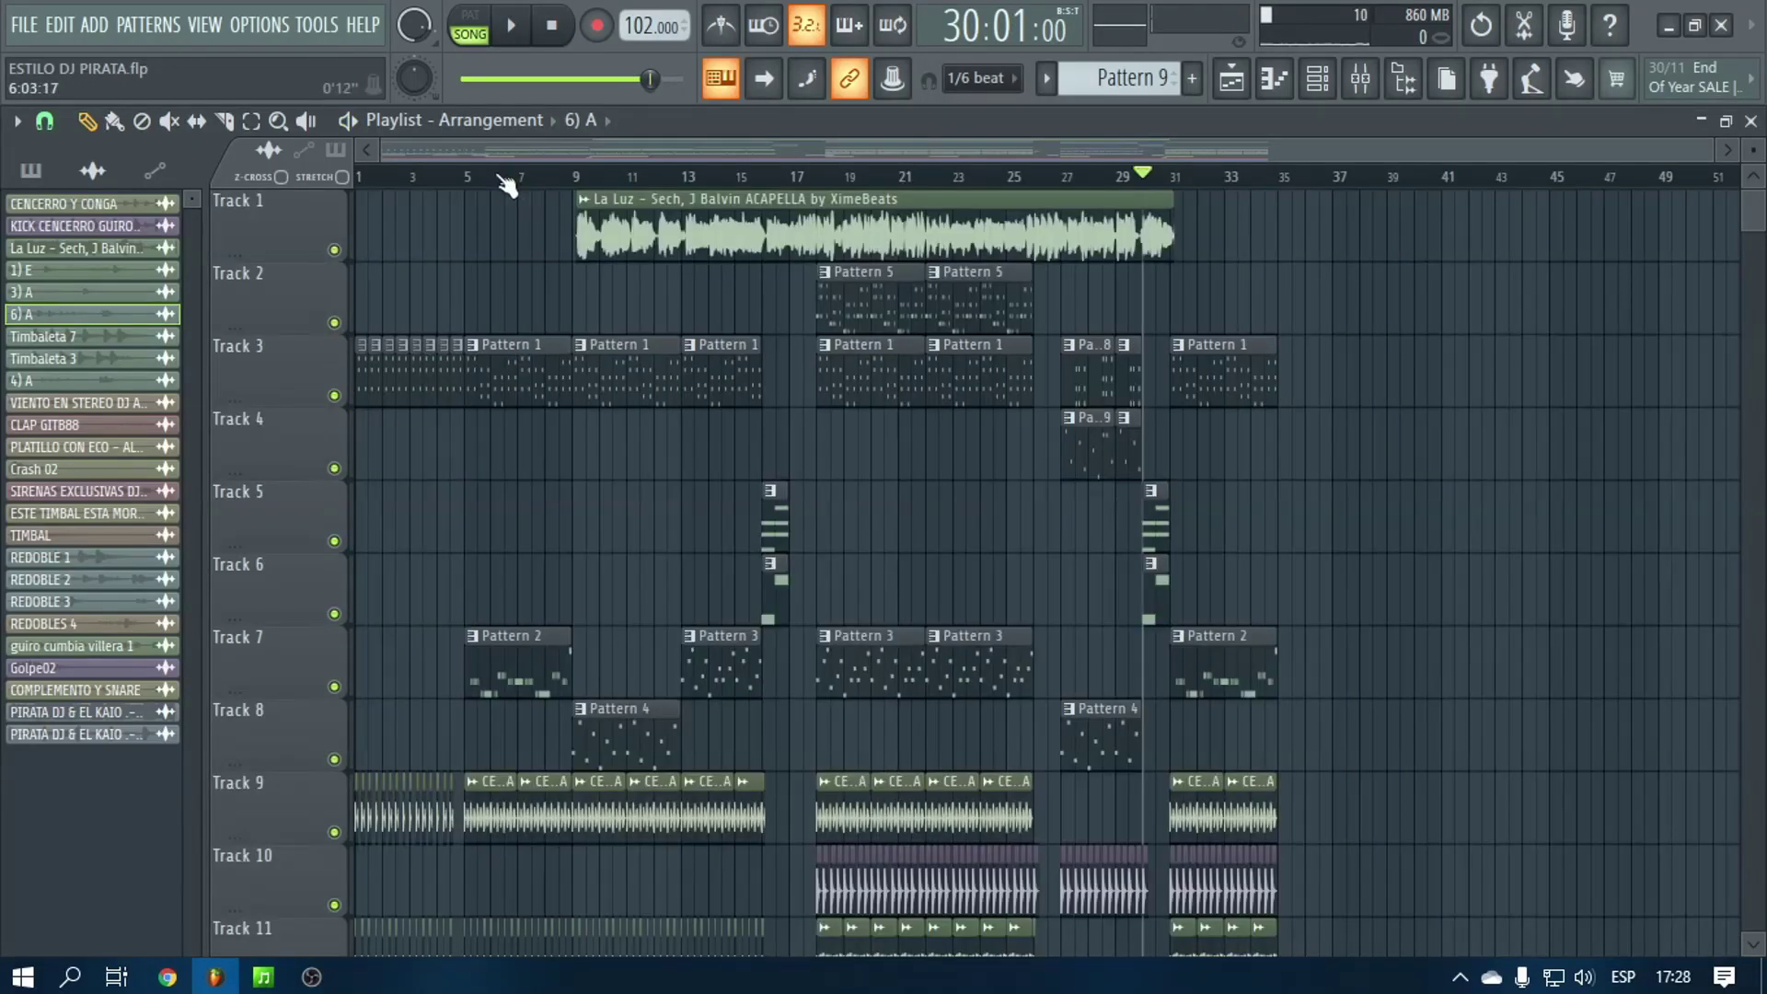
scroll(429, 160, "up", 5)
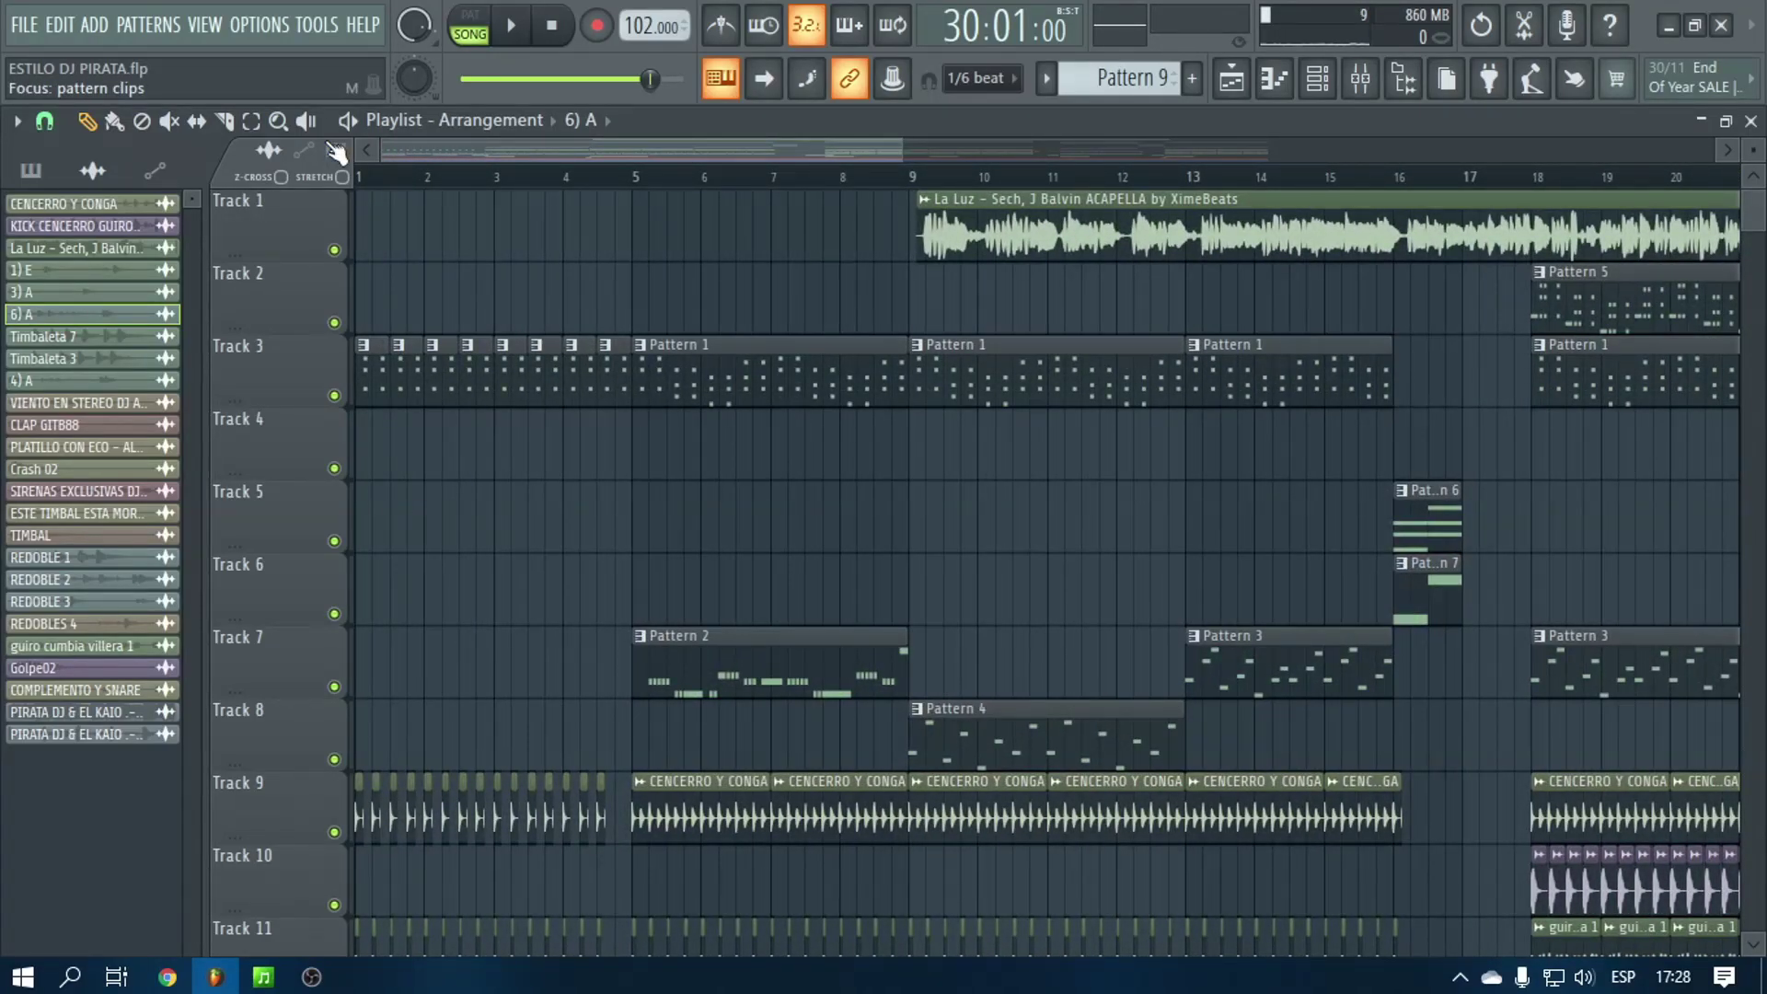
scroll(375, 193, "up", 2)
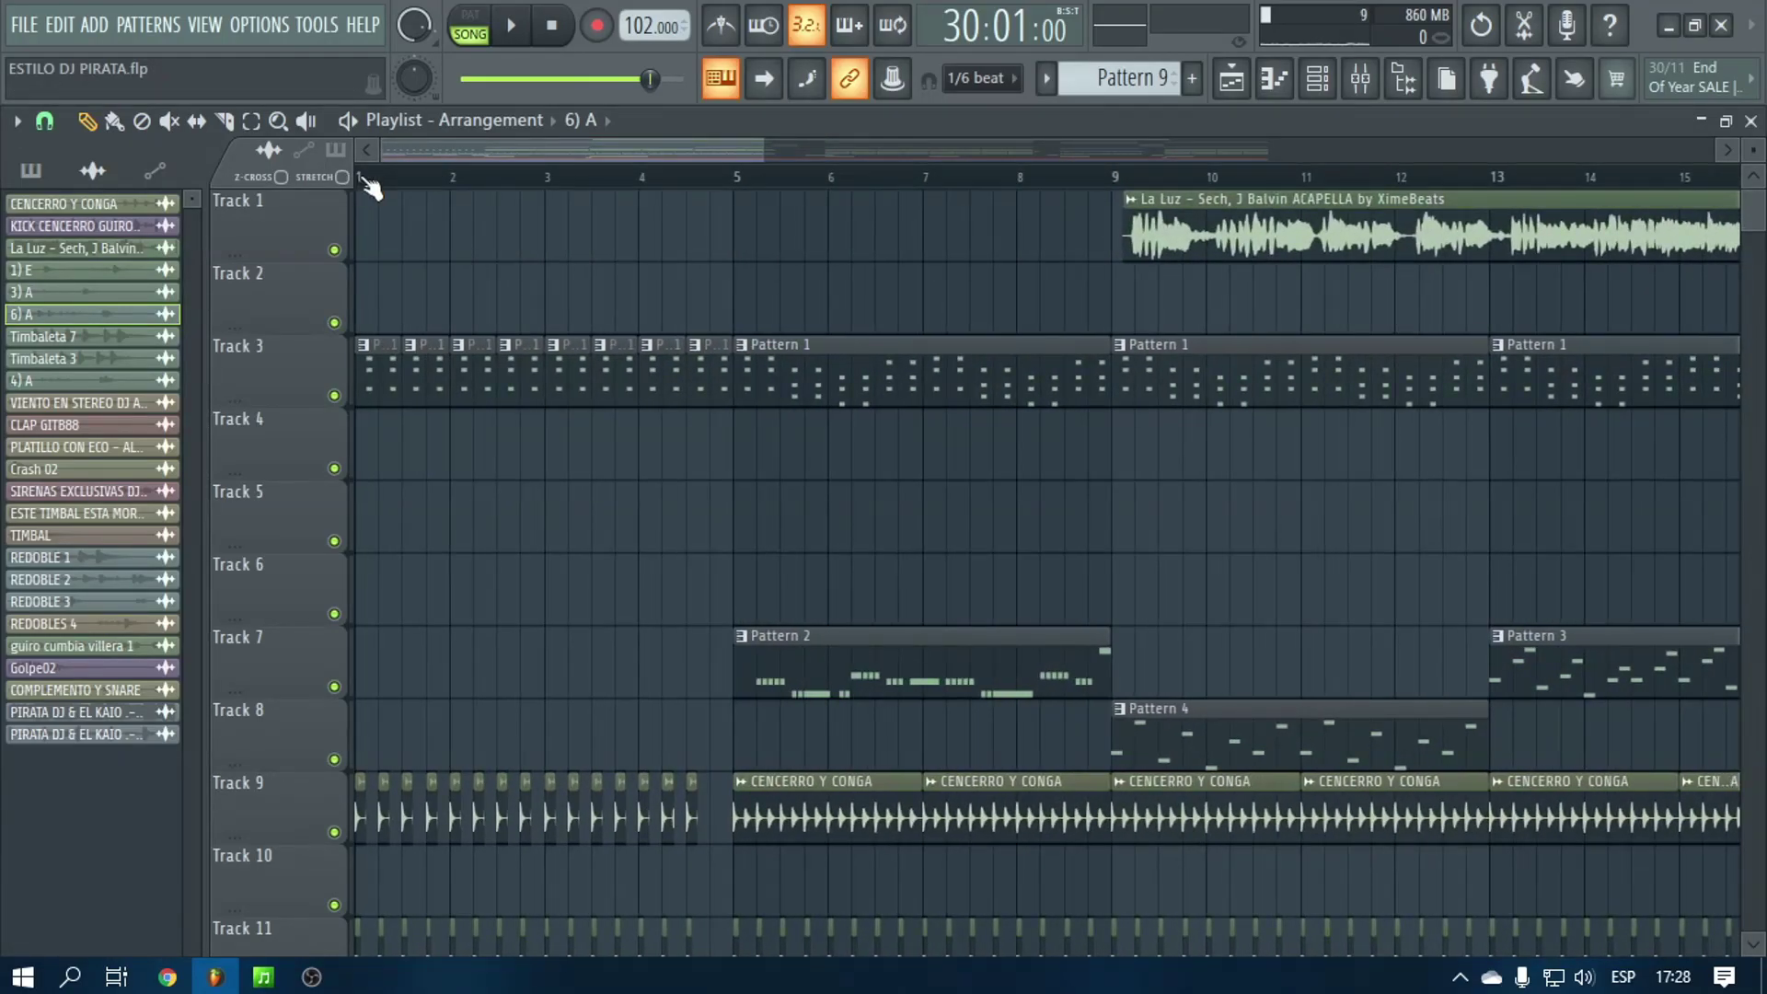
scroll(373, 184, "up", 2)
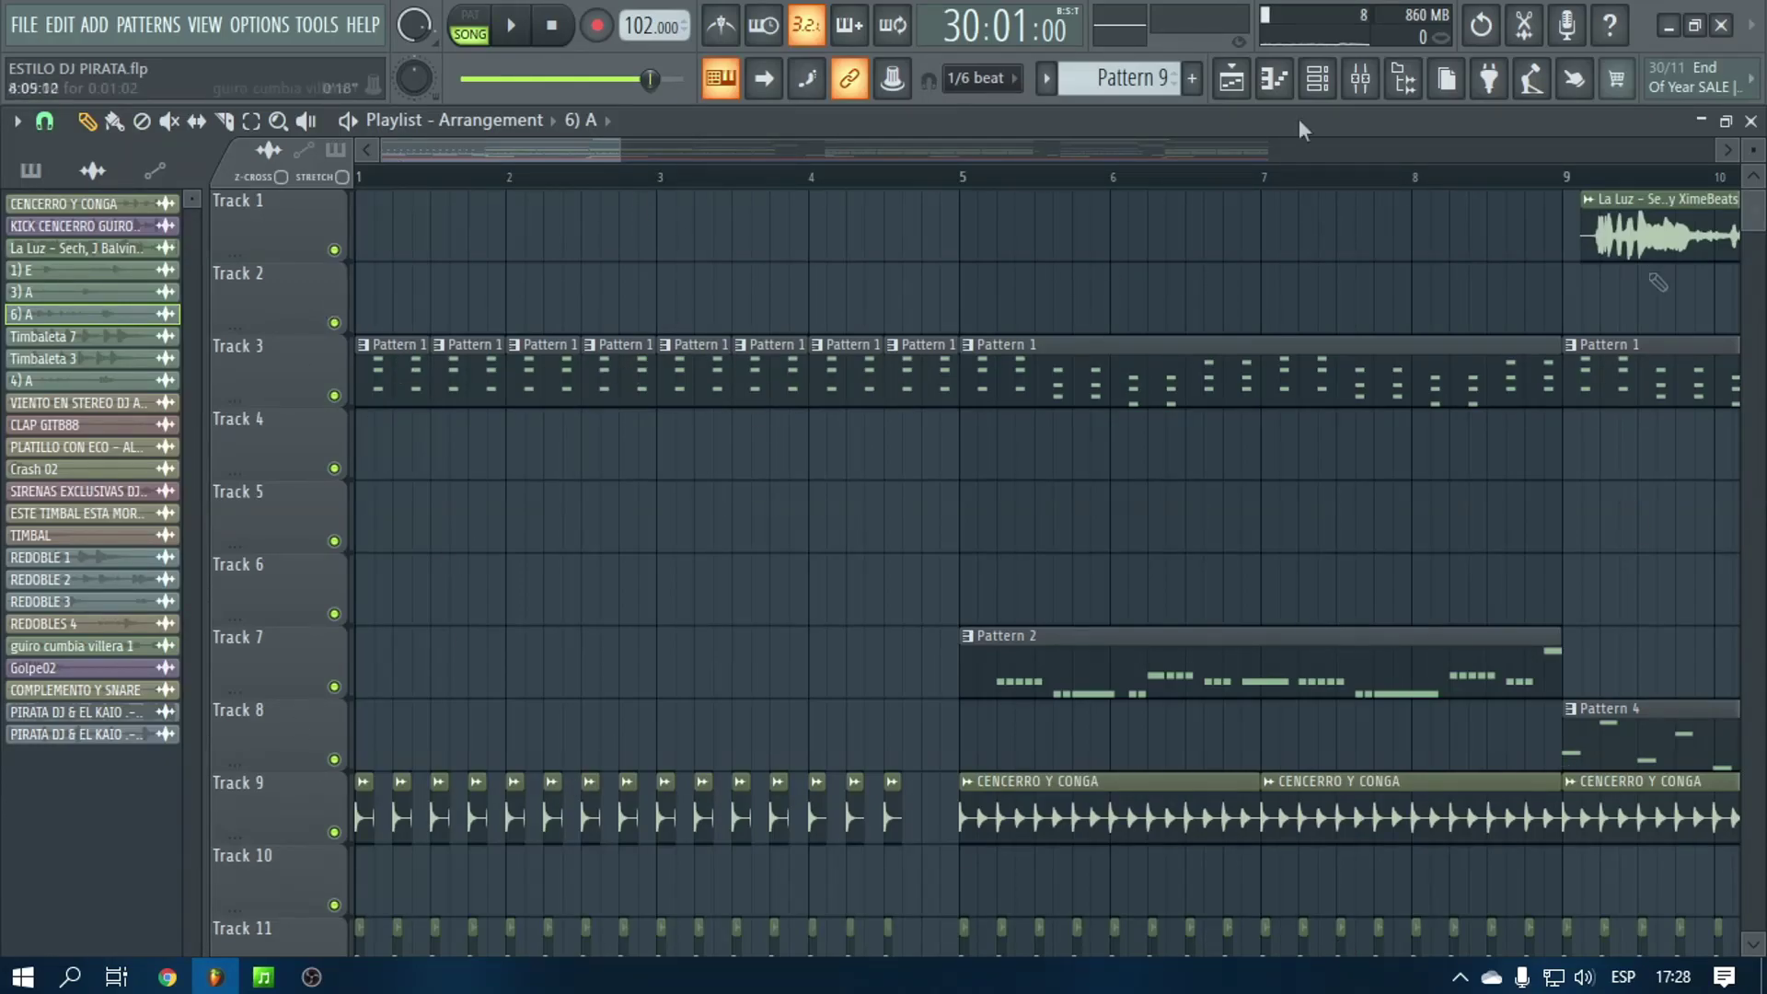
scroll(439, 159, "up", 3)
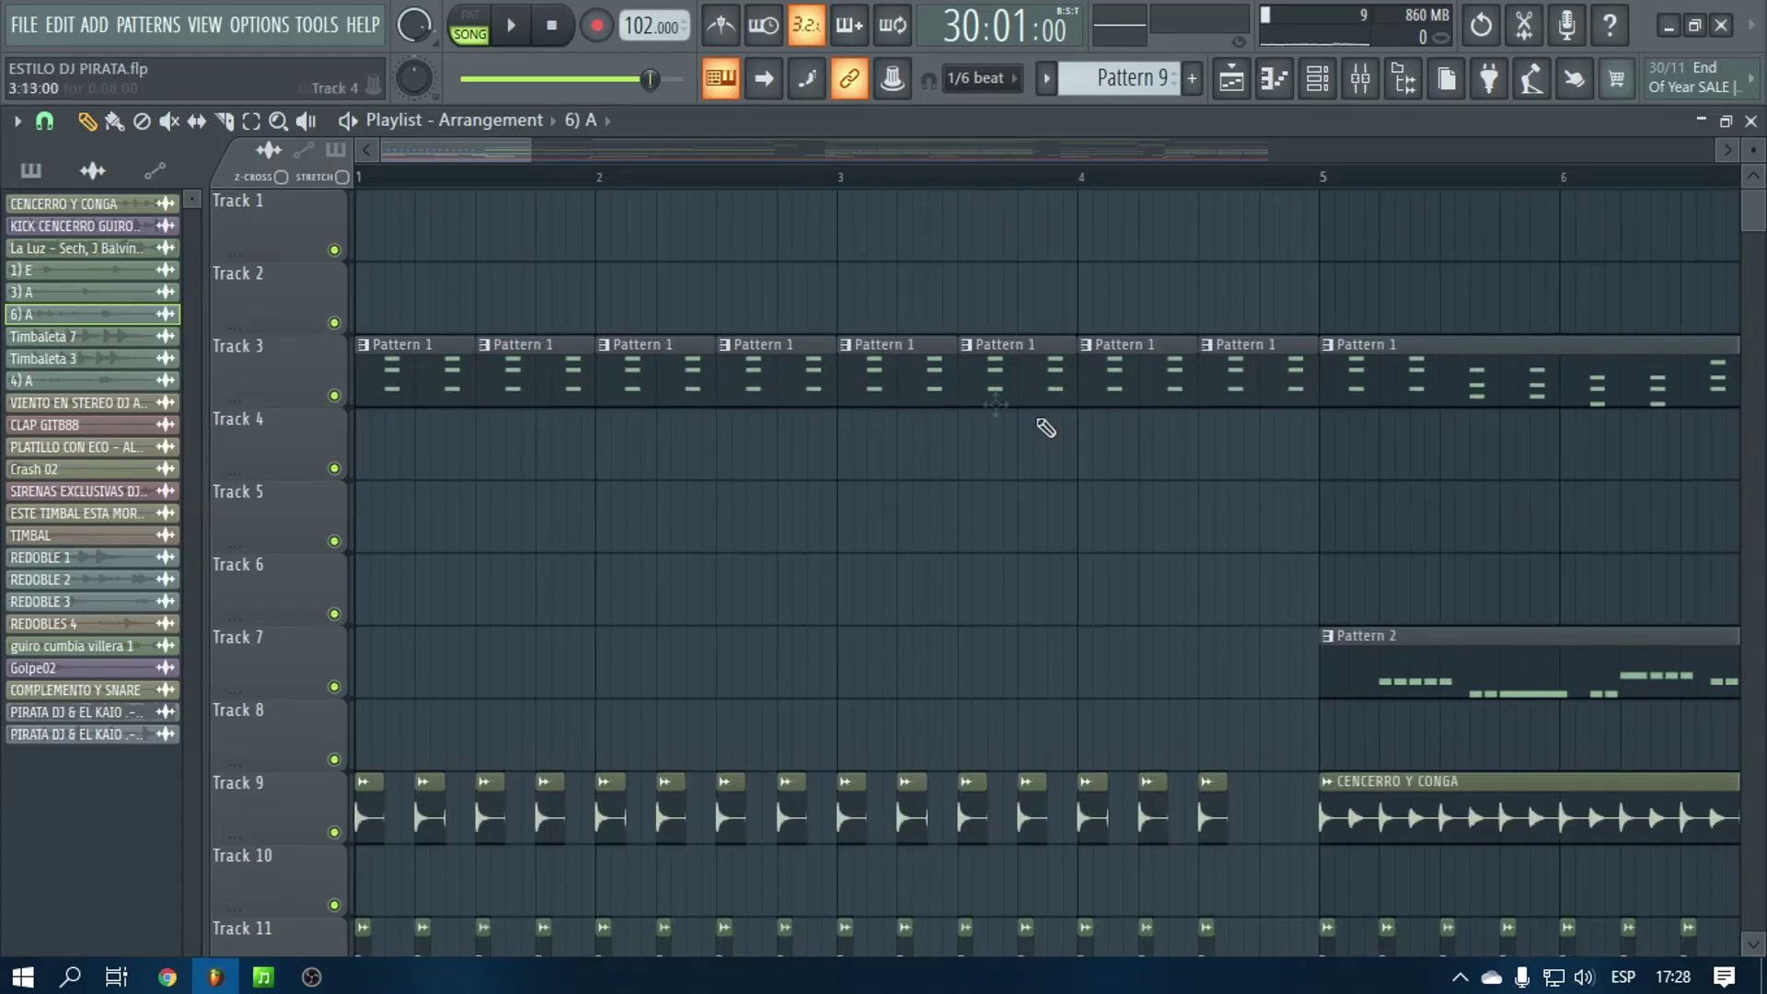
Return the song position to the start and select the playlist time range from bar 1 to bar 3
left_click(551, 28)
scroll(747, 385, "down", 3)
scroll(738, 379, "up", 3)
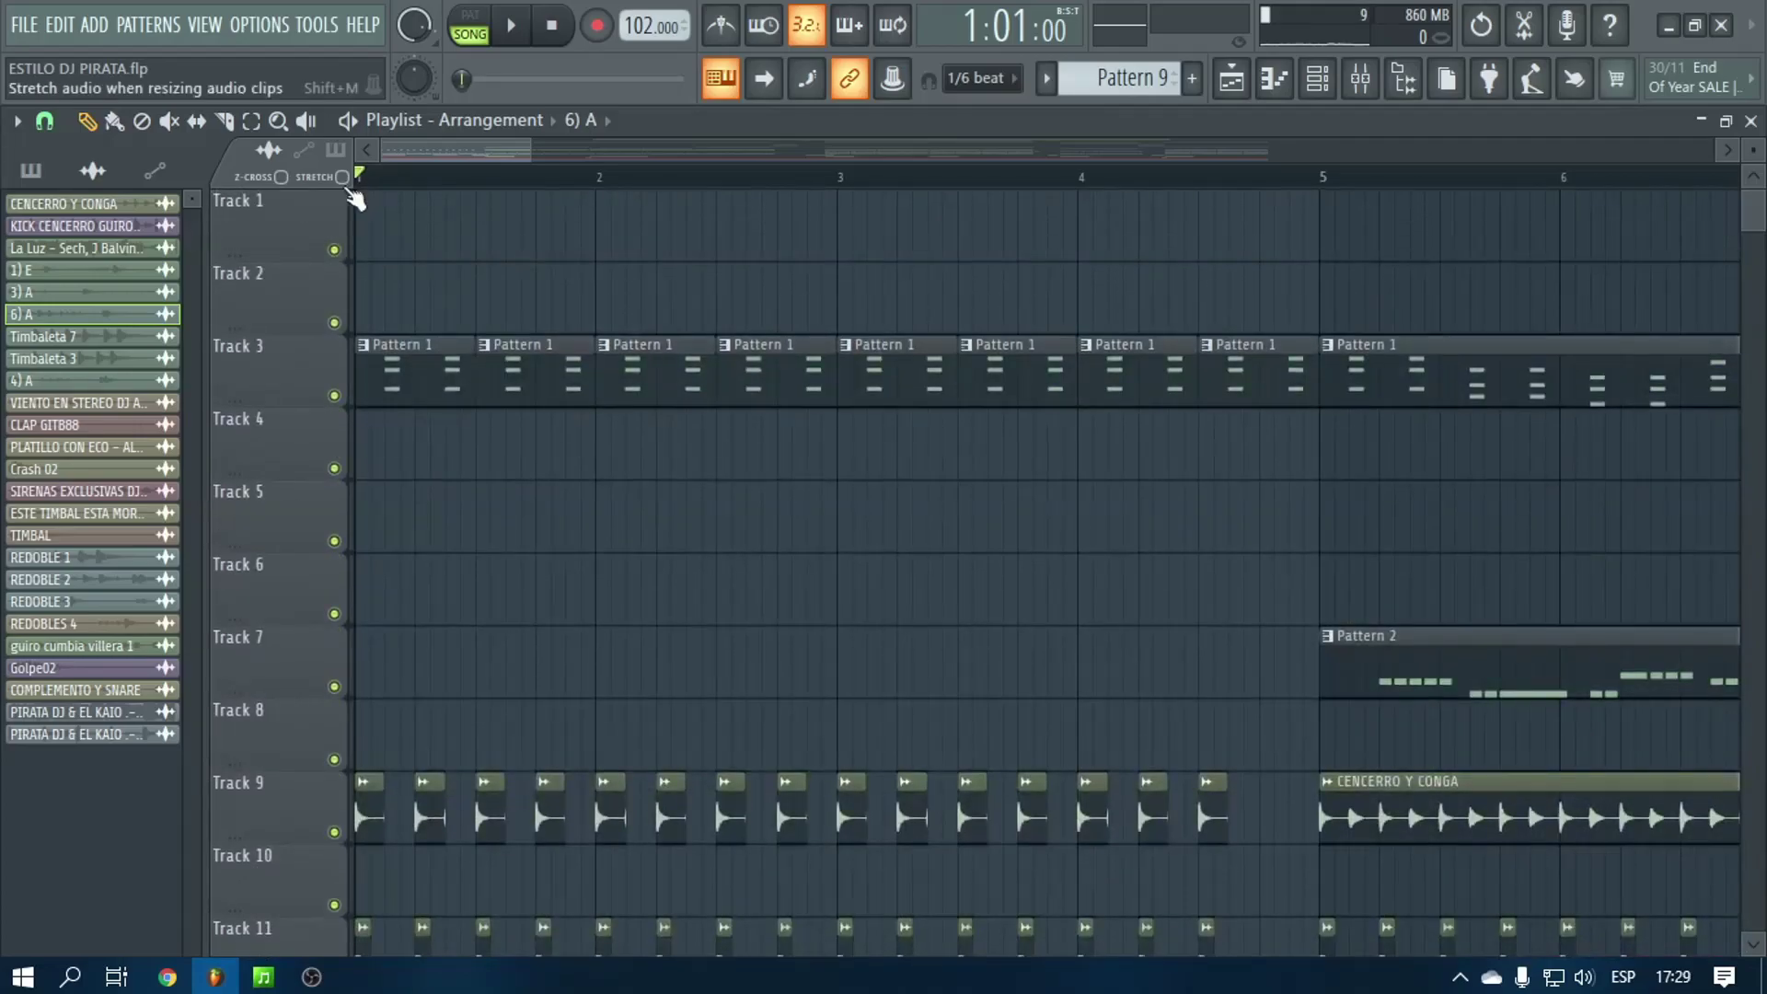
left_click(460, 175)
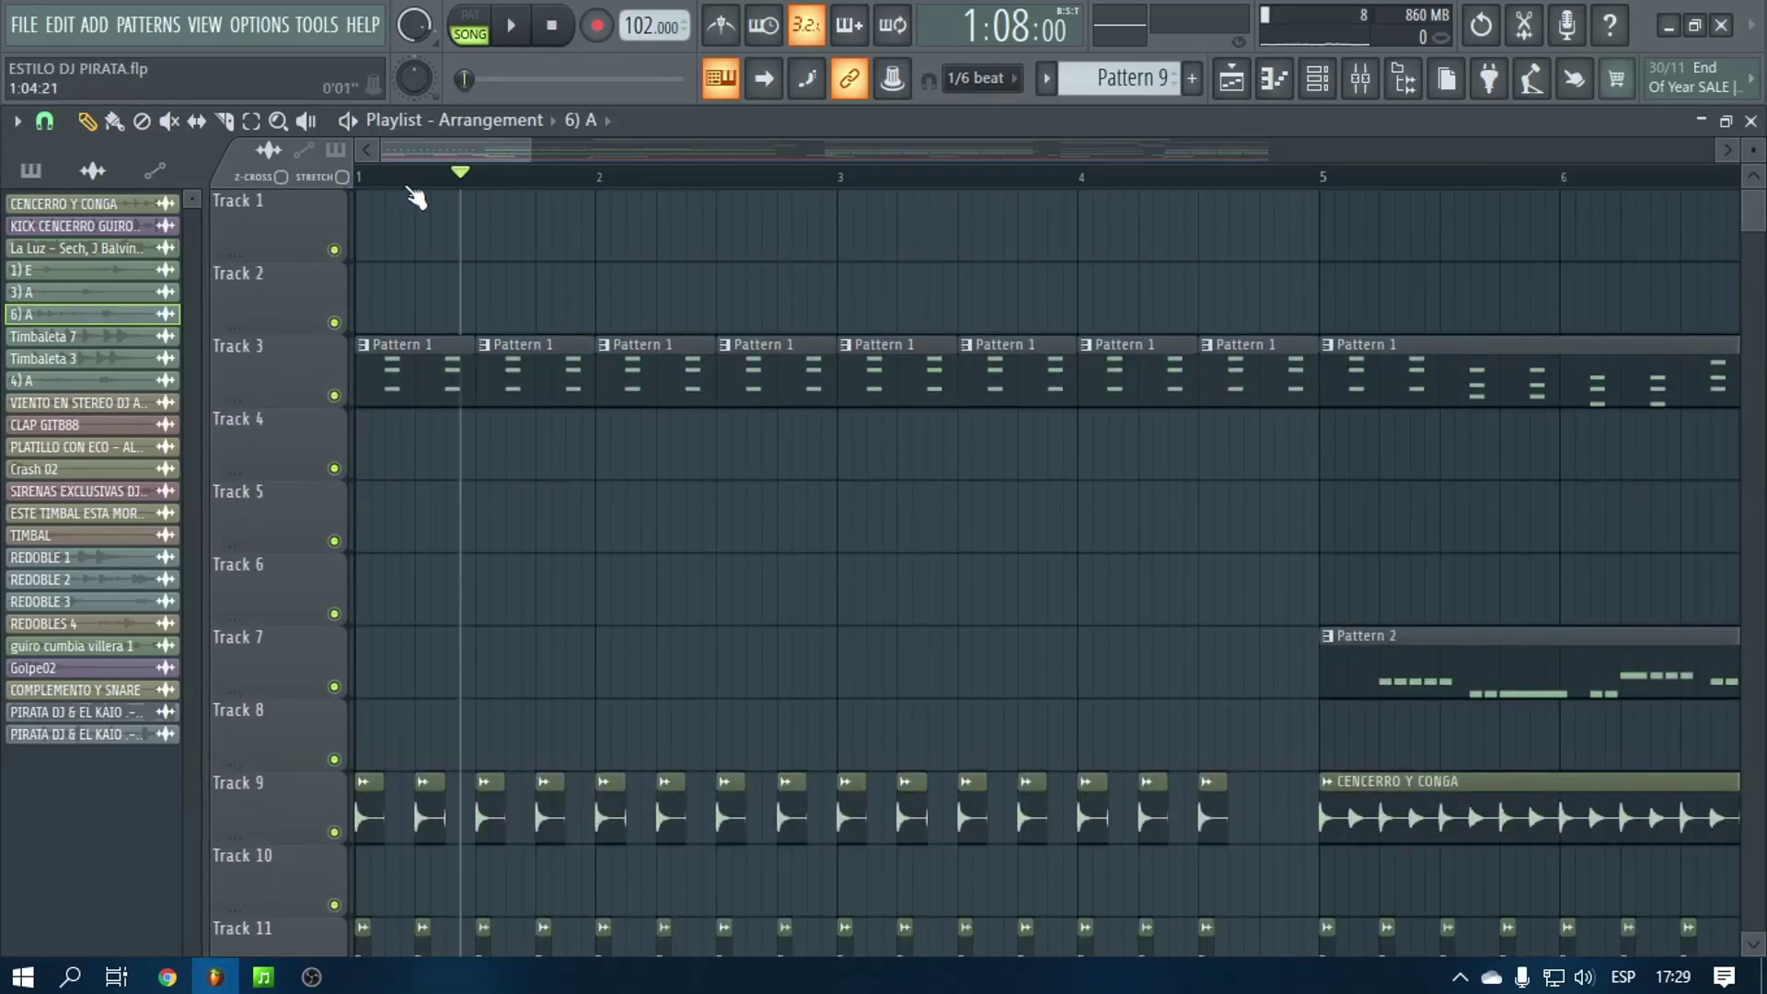
left_click_drag(359, 182, 837, 196)
scroll(839, 368, "down", 4)
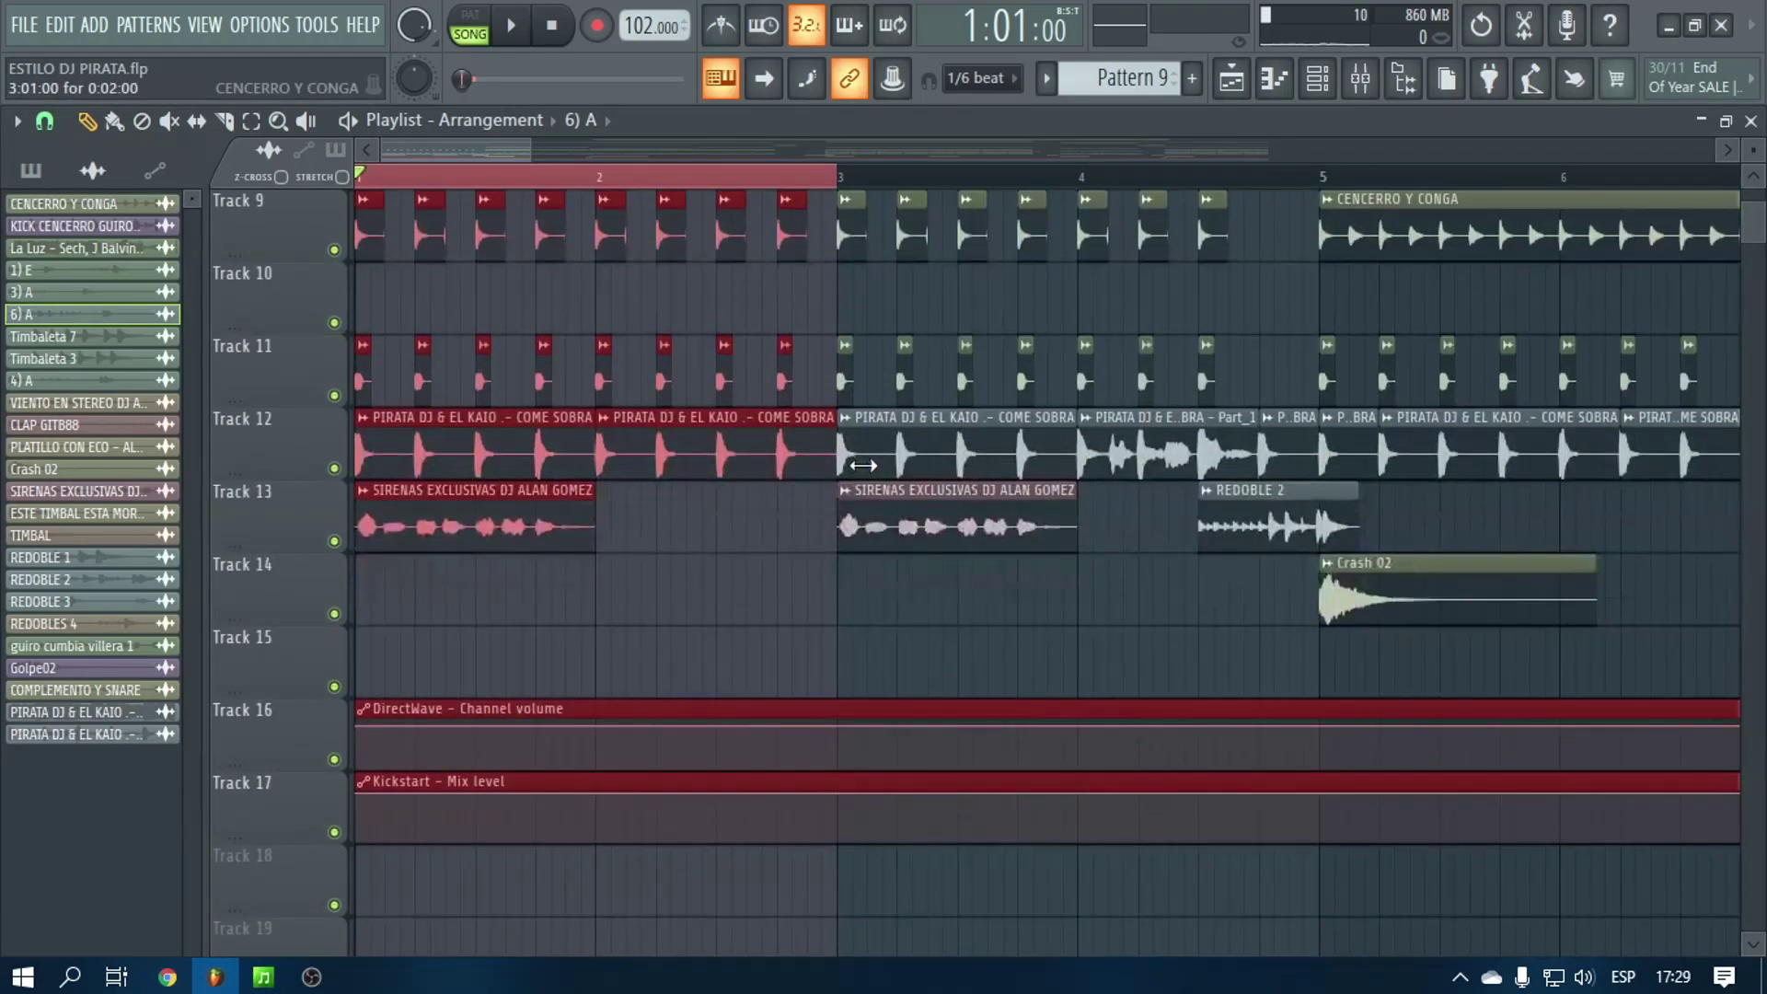
Play the selected intro range from bar 1 to bar 3, stop the song, and place the song position within bar 2
scroll(860, 465, "up", 4)
scroll(586, 123, "up", 1)
left_click(521, 28)
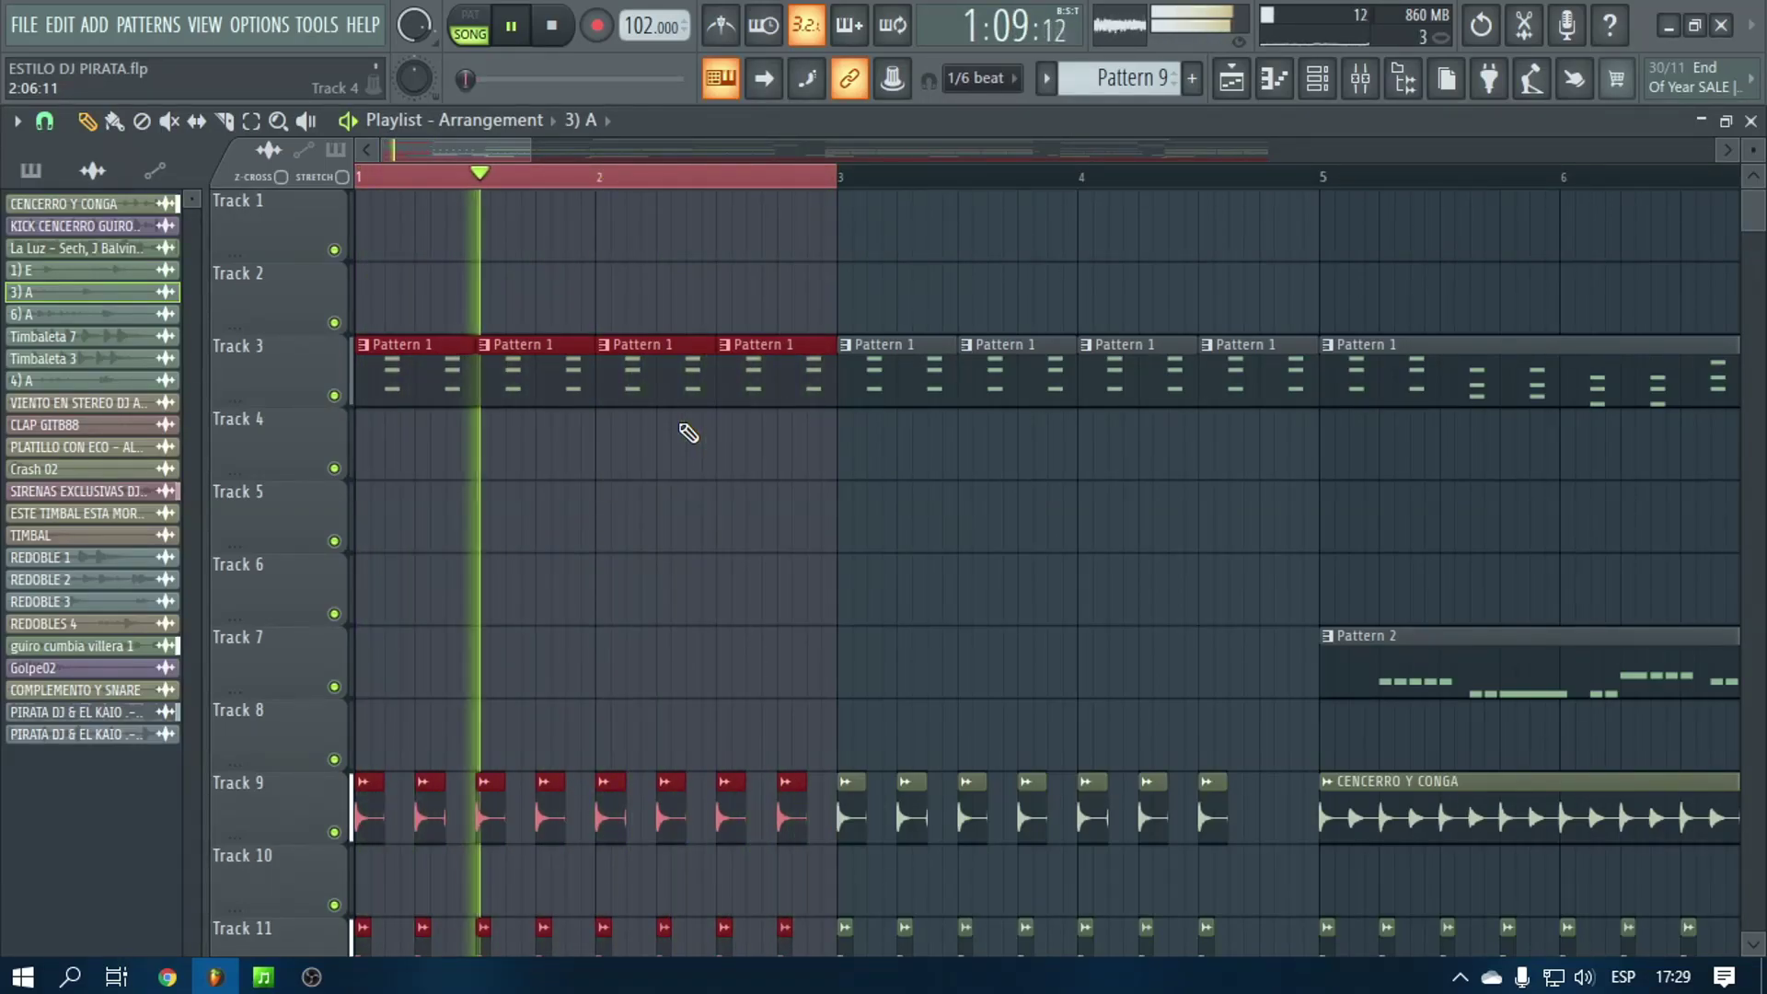
left_click(557, 29)
left_click(644, 175)
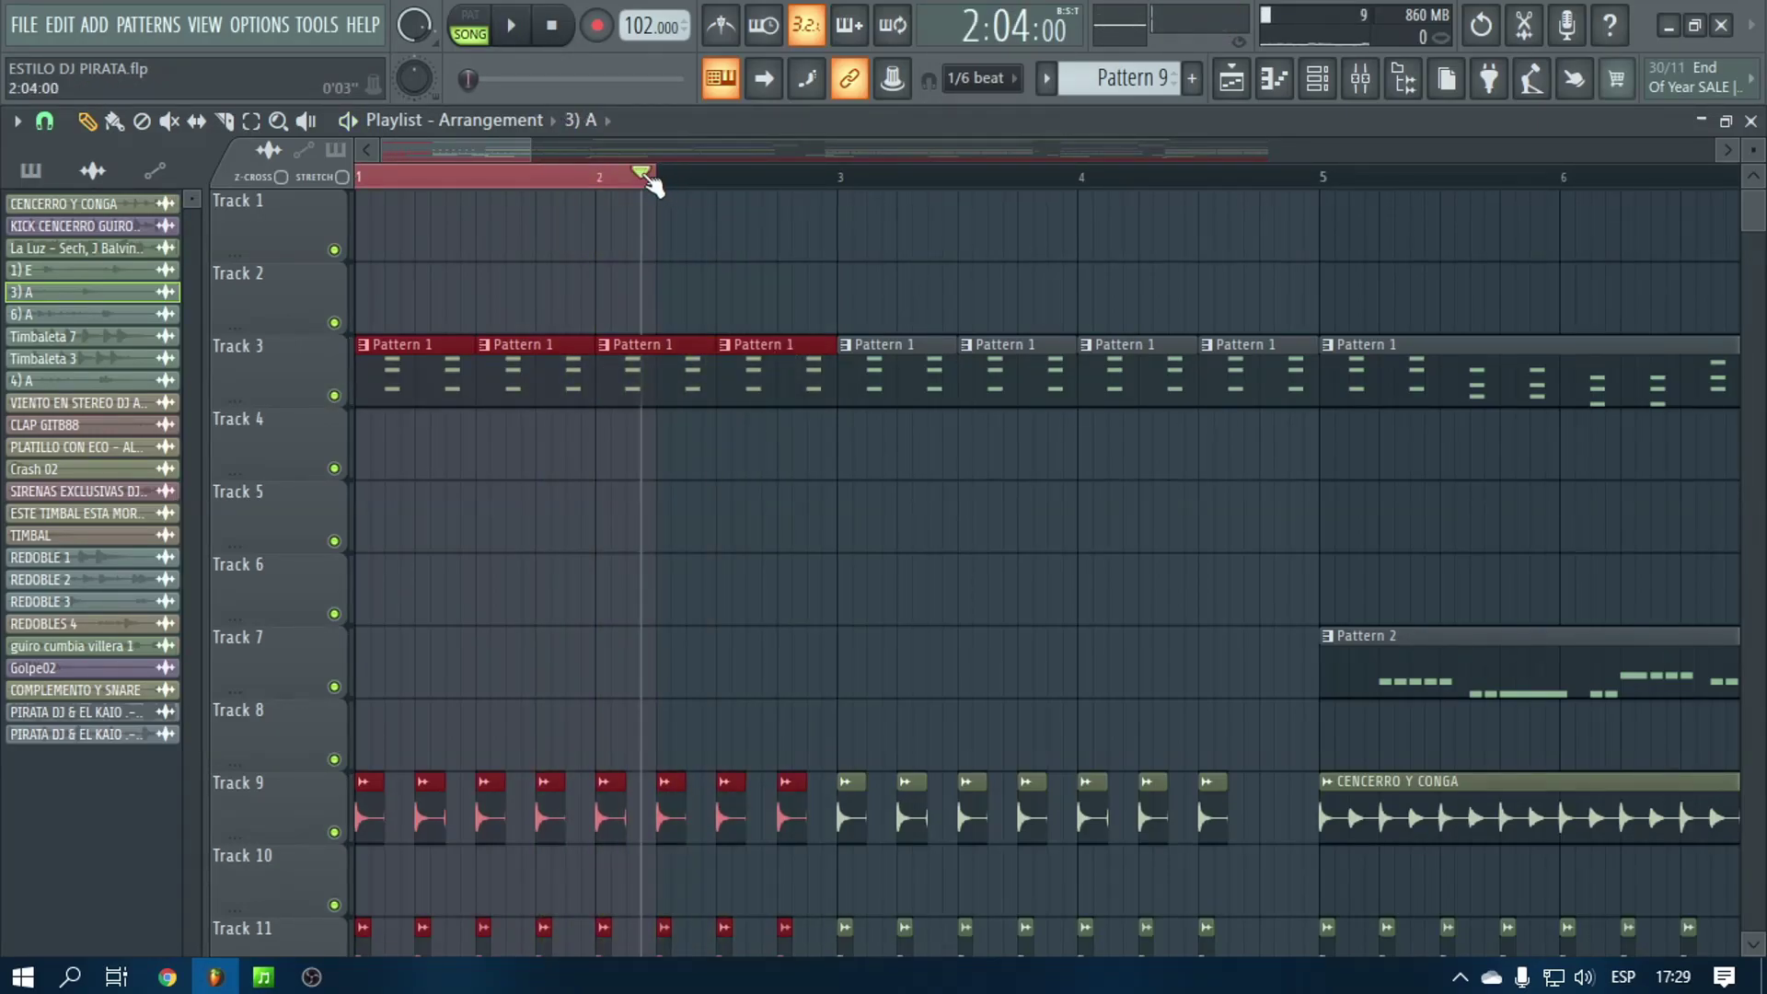
Examine the intro's pattern, percussion and effect clips up to bar 5, and the overall arrangement through bar 35
scroll(736, 185, "down", 4)
scroll(758, 525, "down", 8)
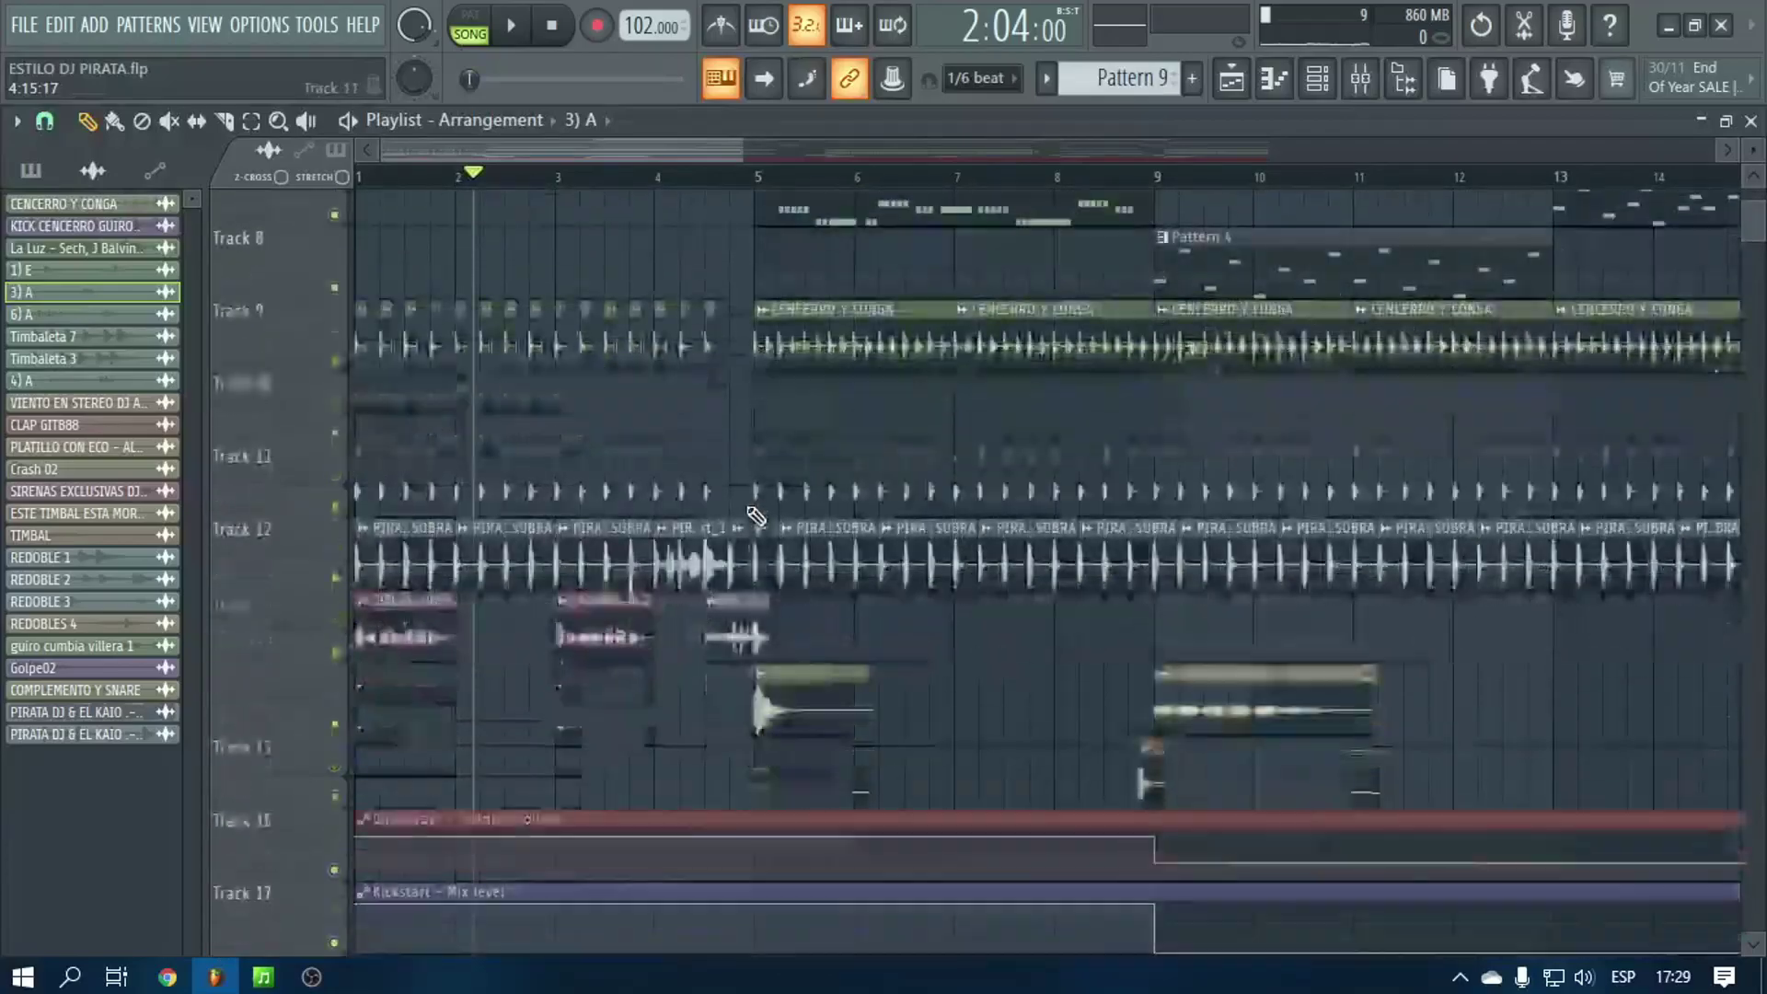
scroll(757, 524, "up", 8)
scroll(759, 526, "down", 6)
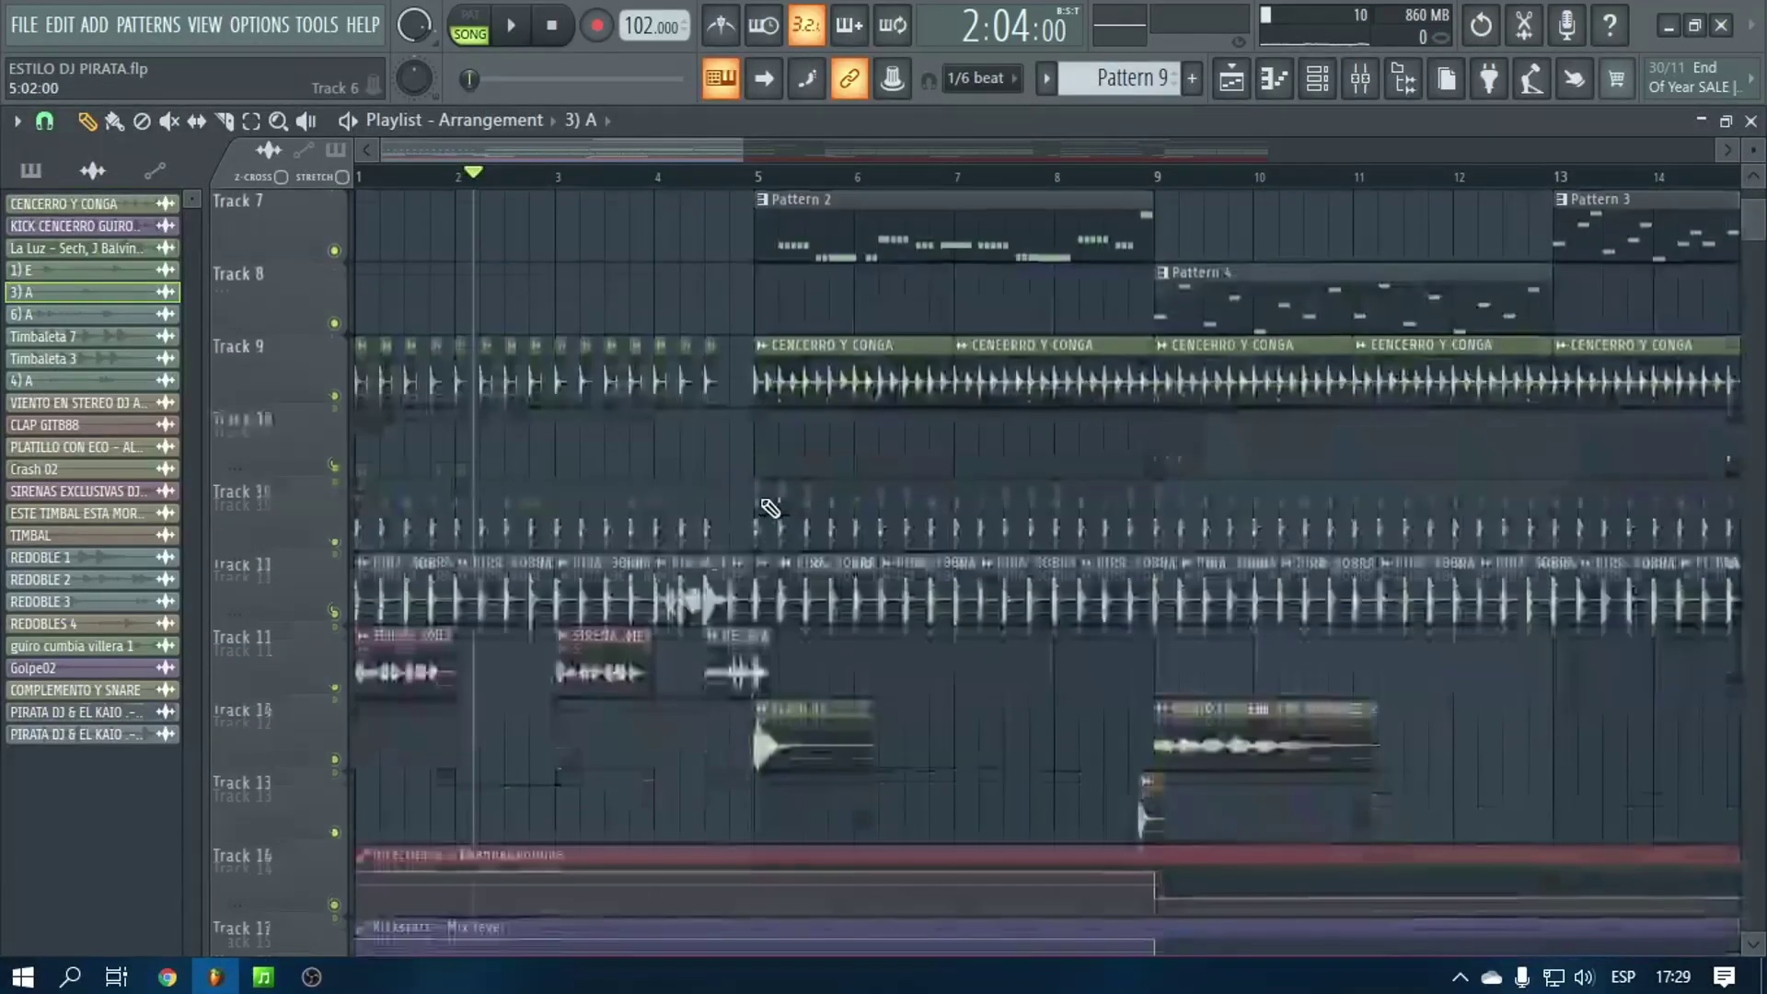
scroll(778, 465, "up", 6)
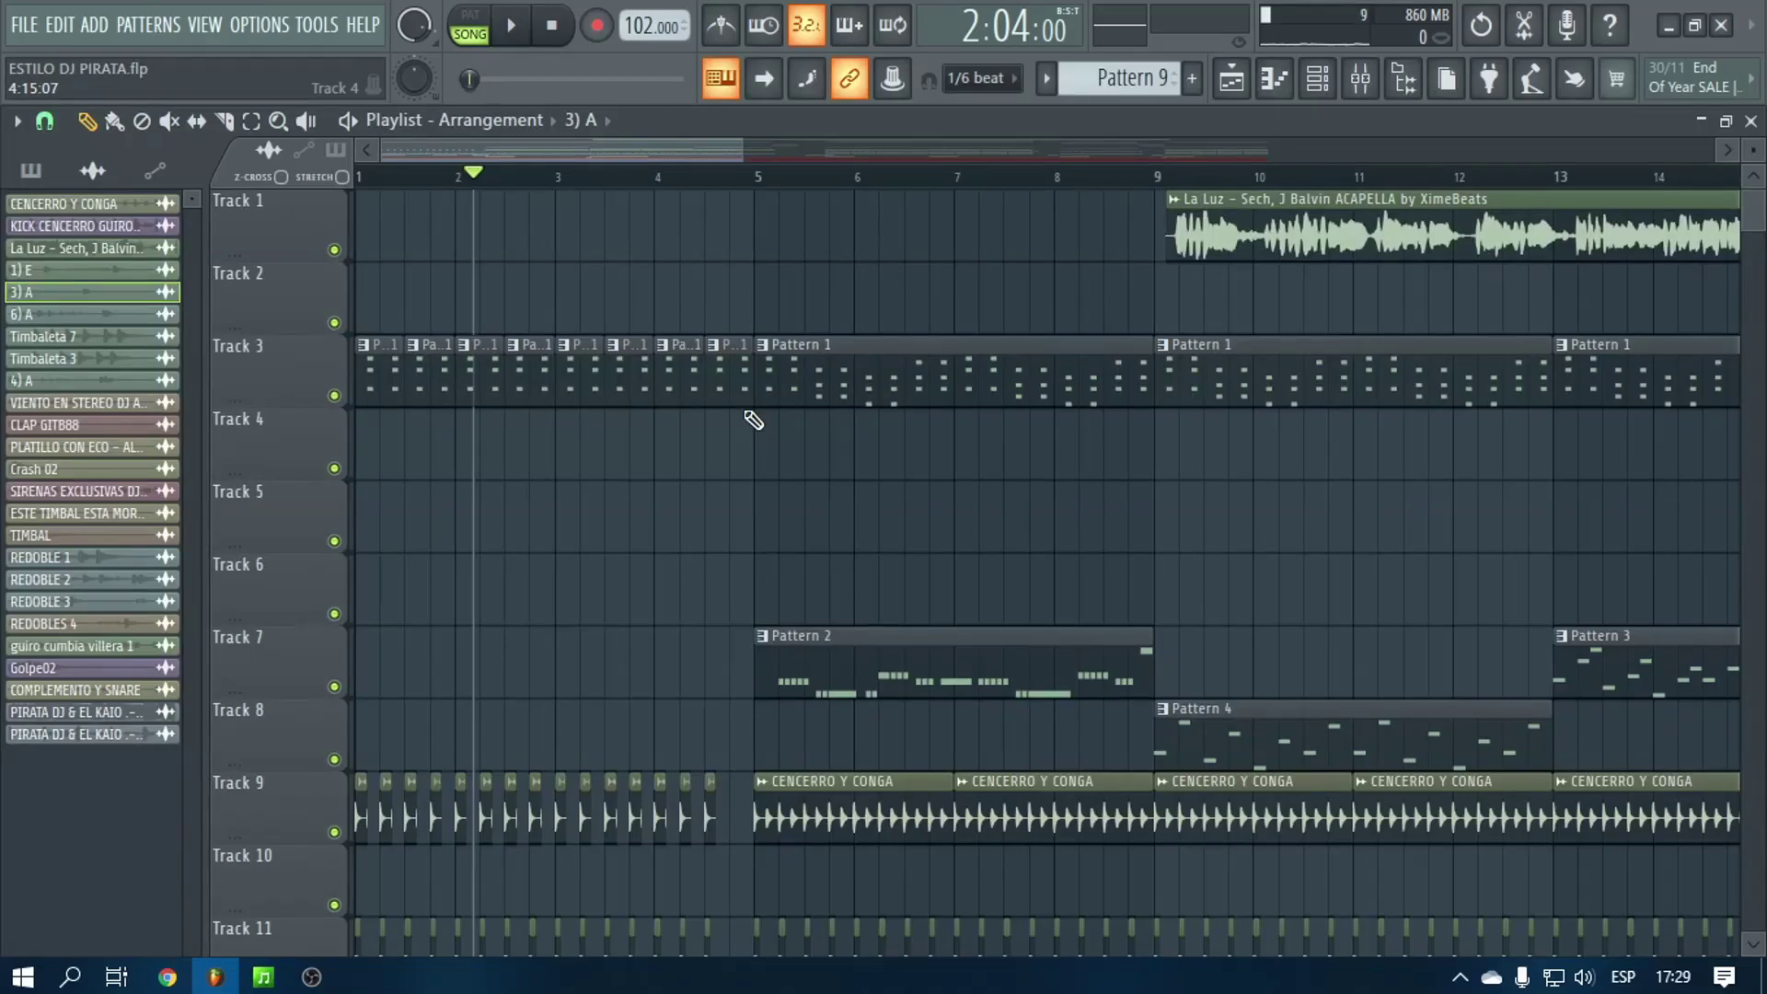
scroll(682, 463, "down", 6)
scroll(1234, 466, "up", 6)
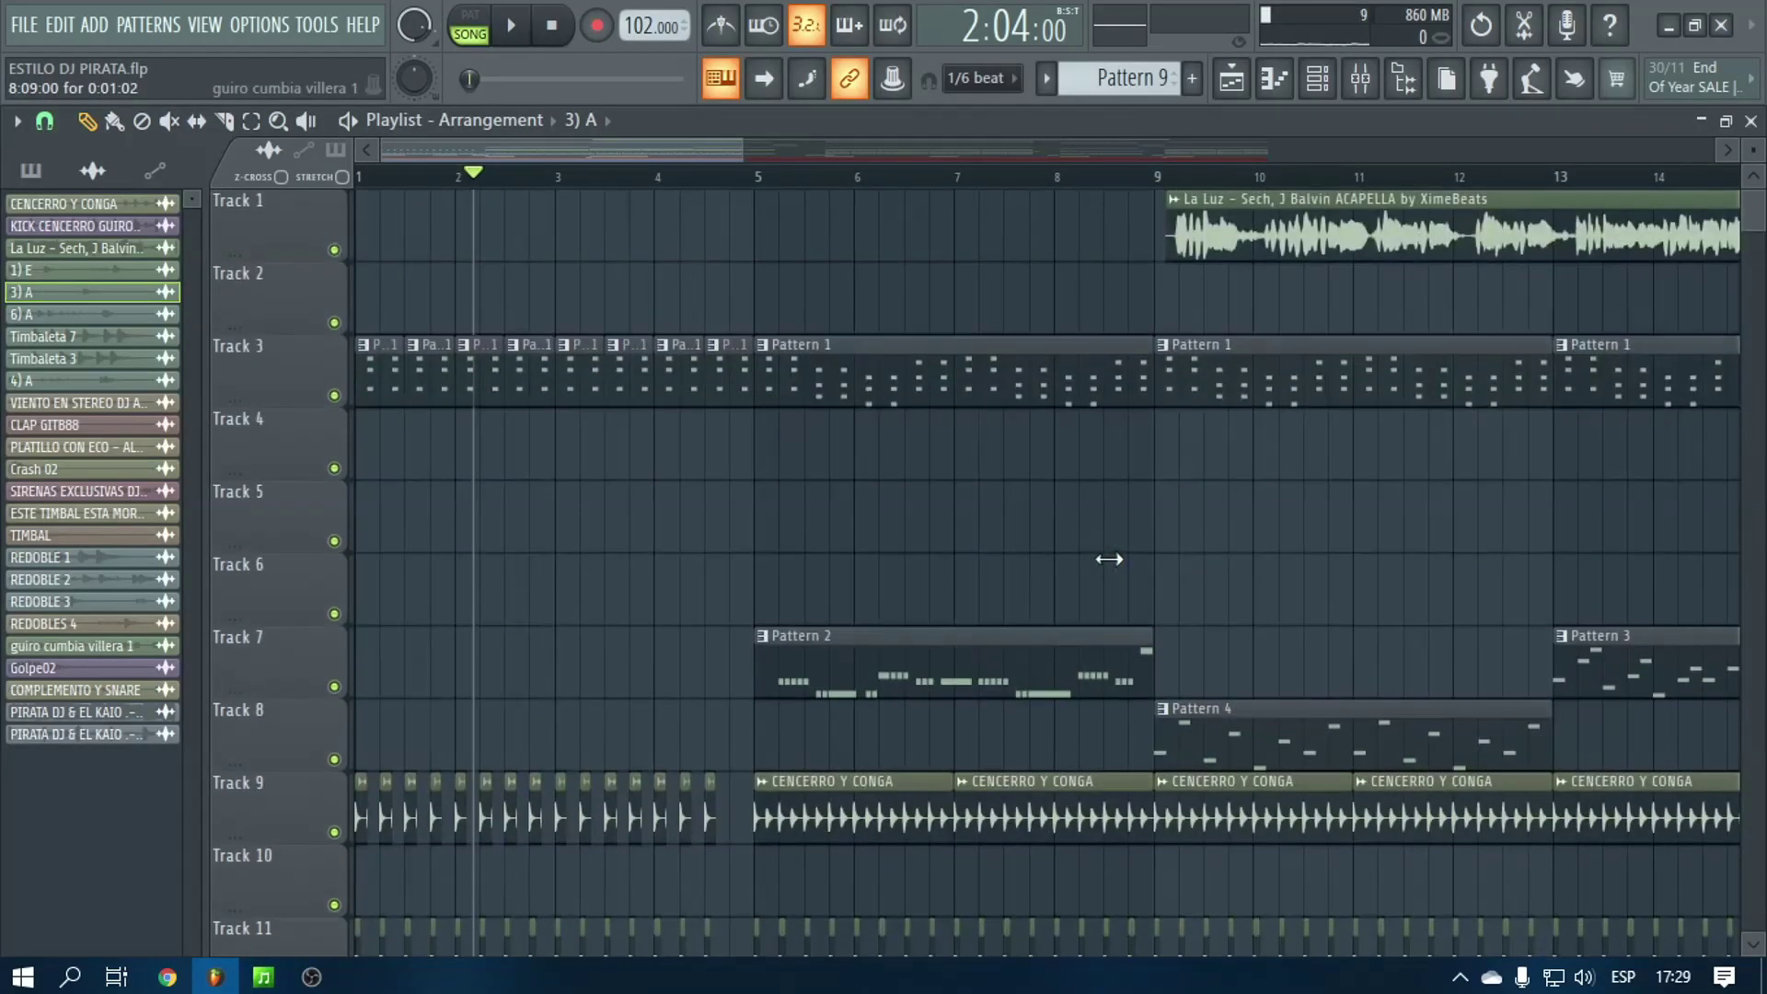
scroll(1031, 194, "down", 2)
scroll(1031, 193, "down", 4)
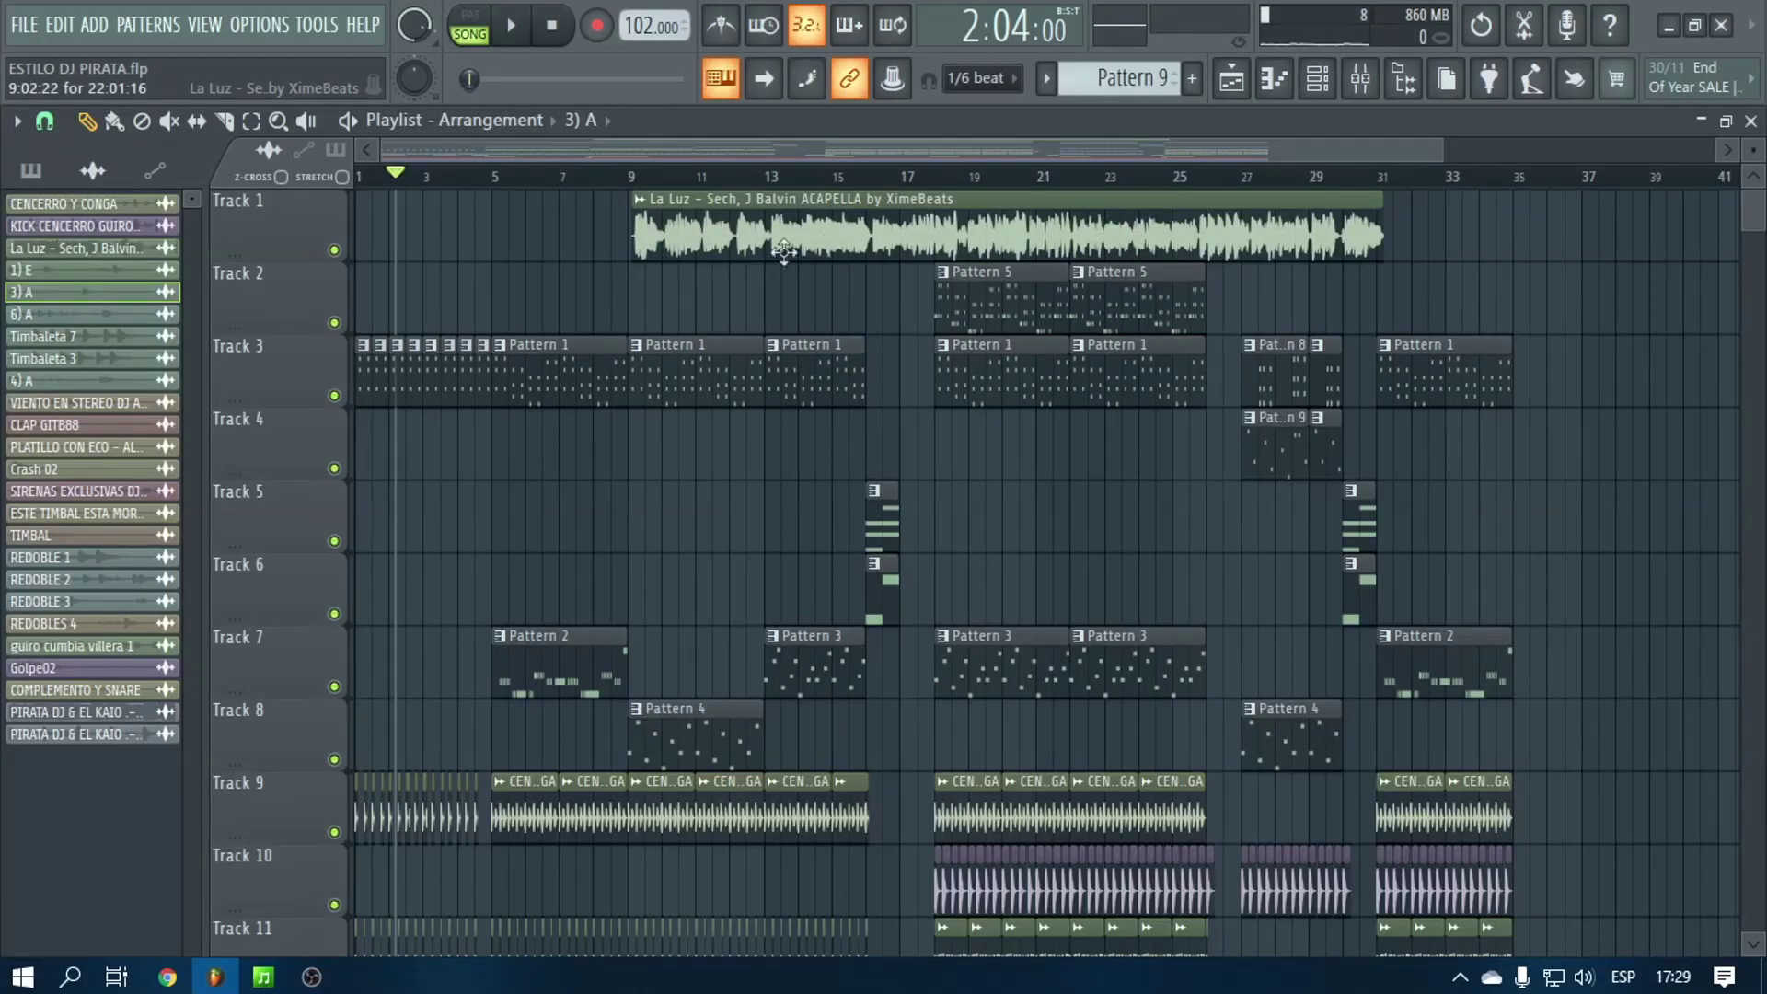
Play the song from the start and follow the intro and the Pattern 2 section leading to the acapella at bar 9
left_click(551, 25)
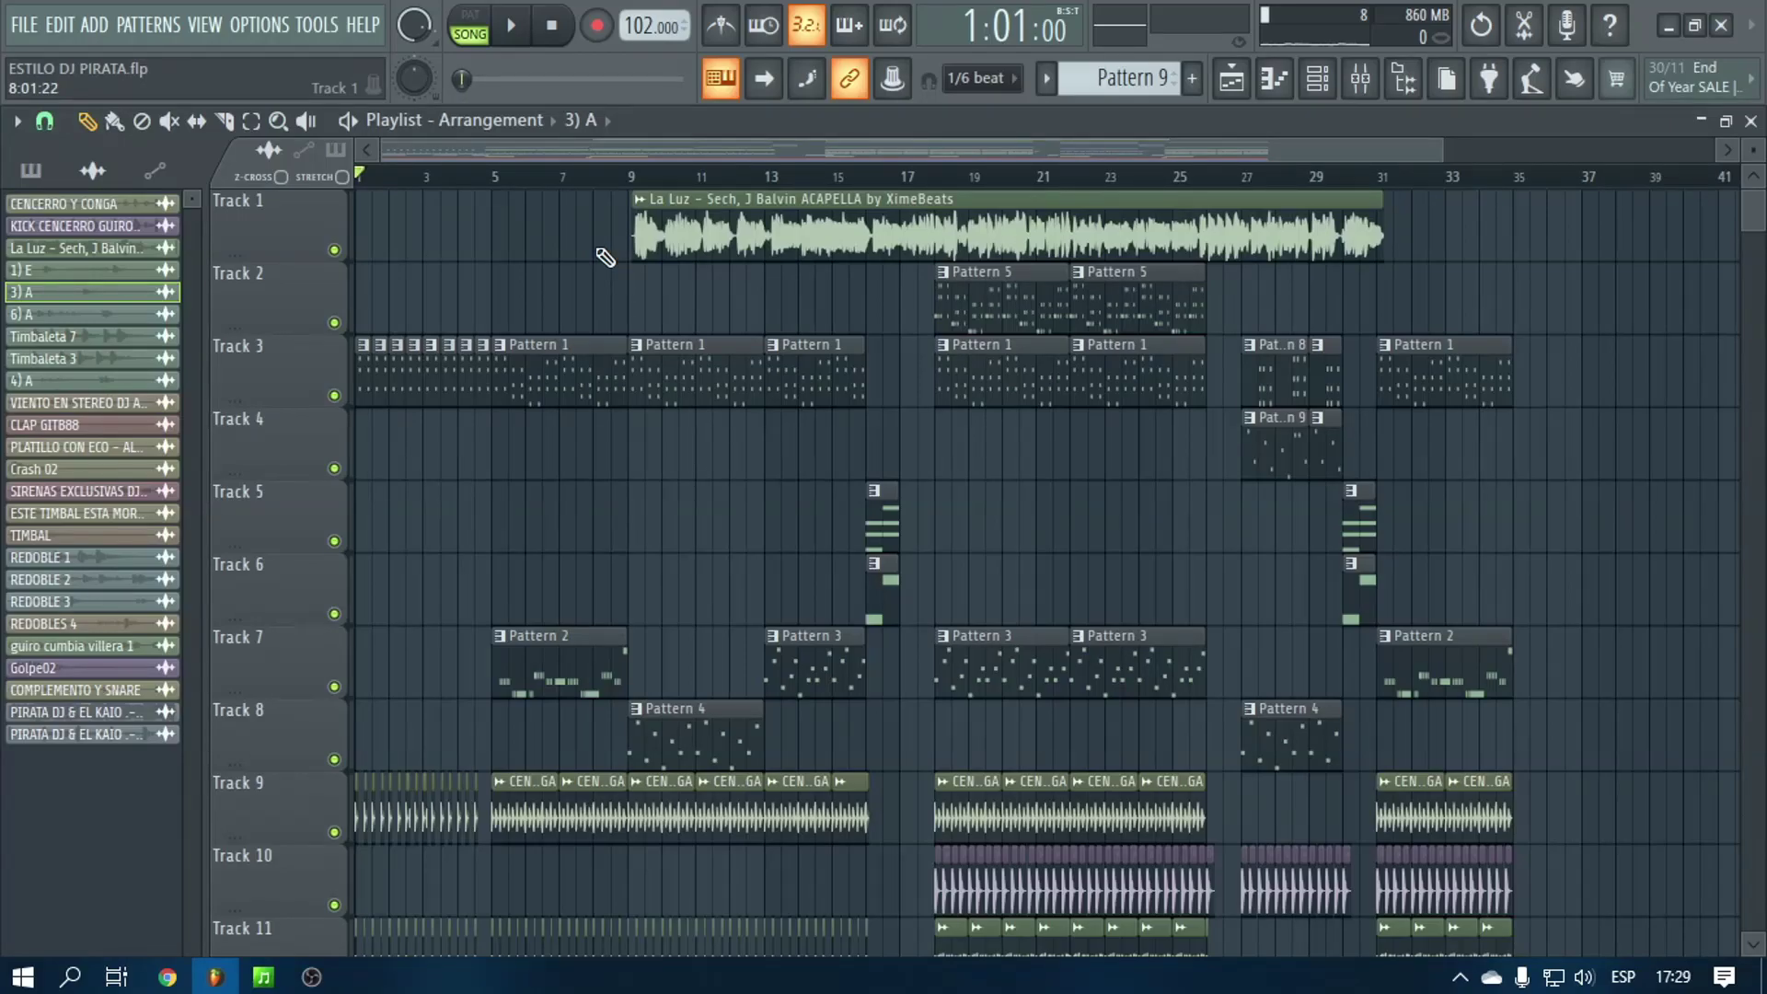
scroll(402, 179, "up", 2)
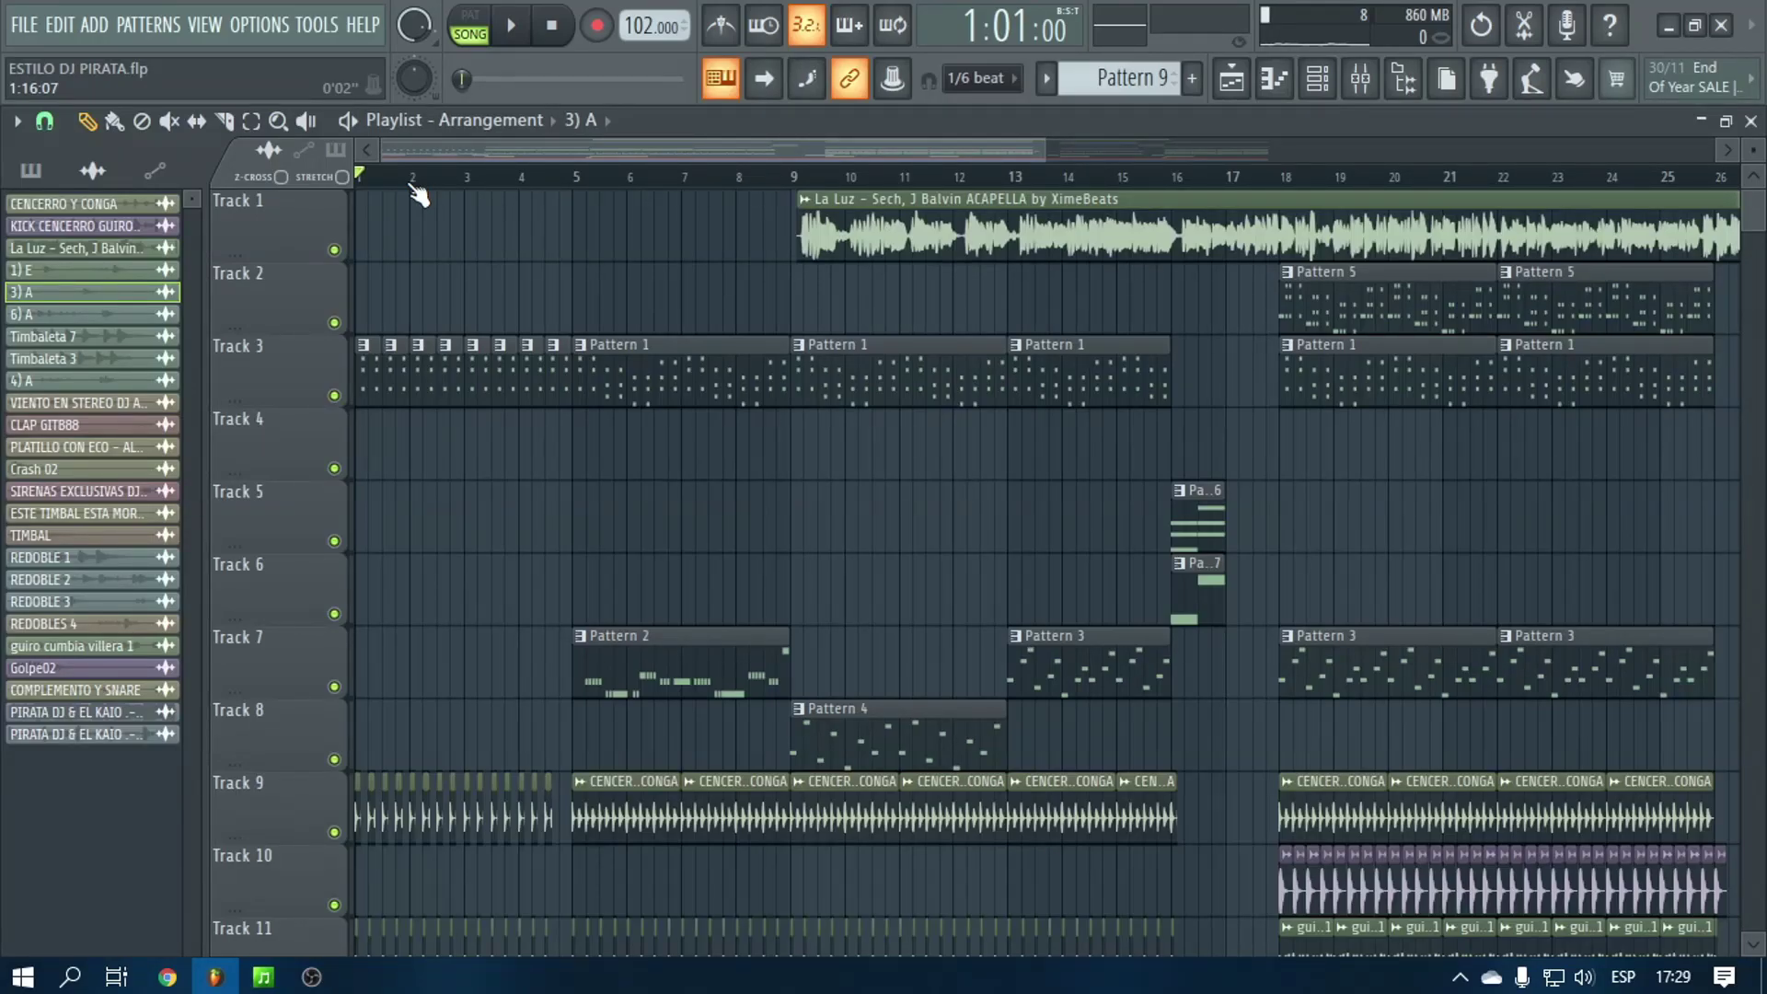
left_click(537, 35)
scroll(440, 462, "down", 1)
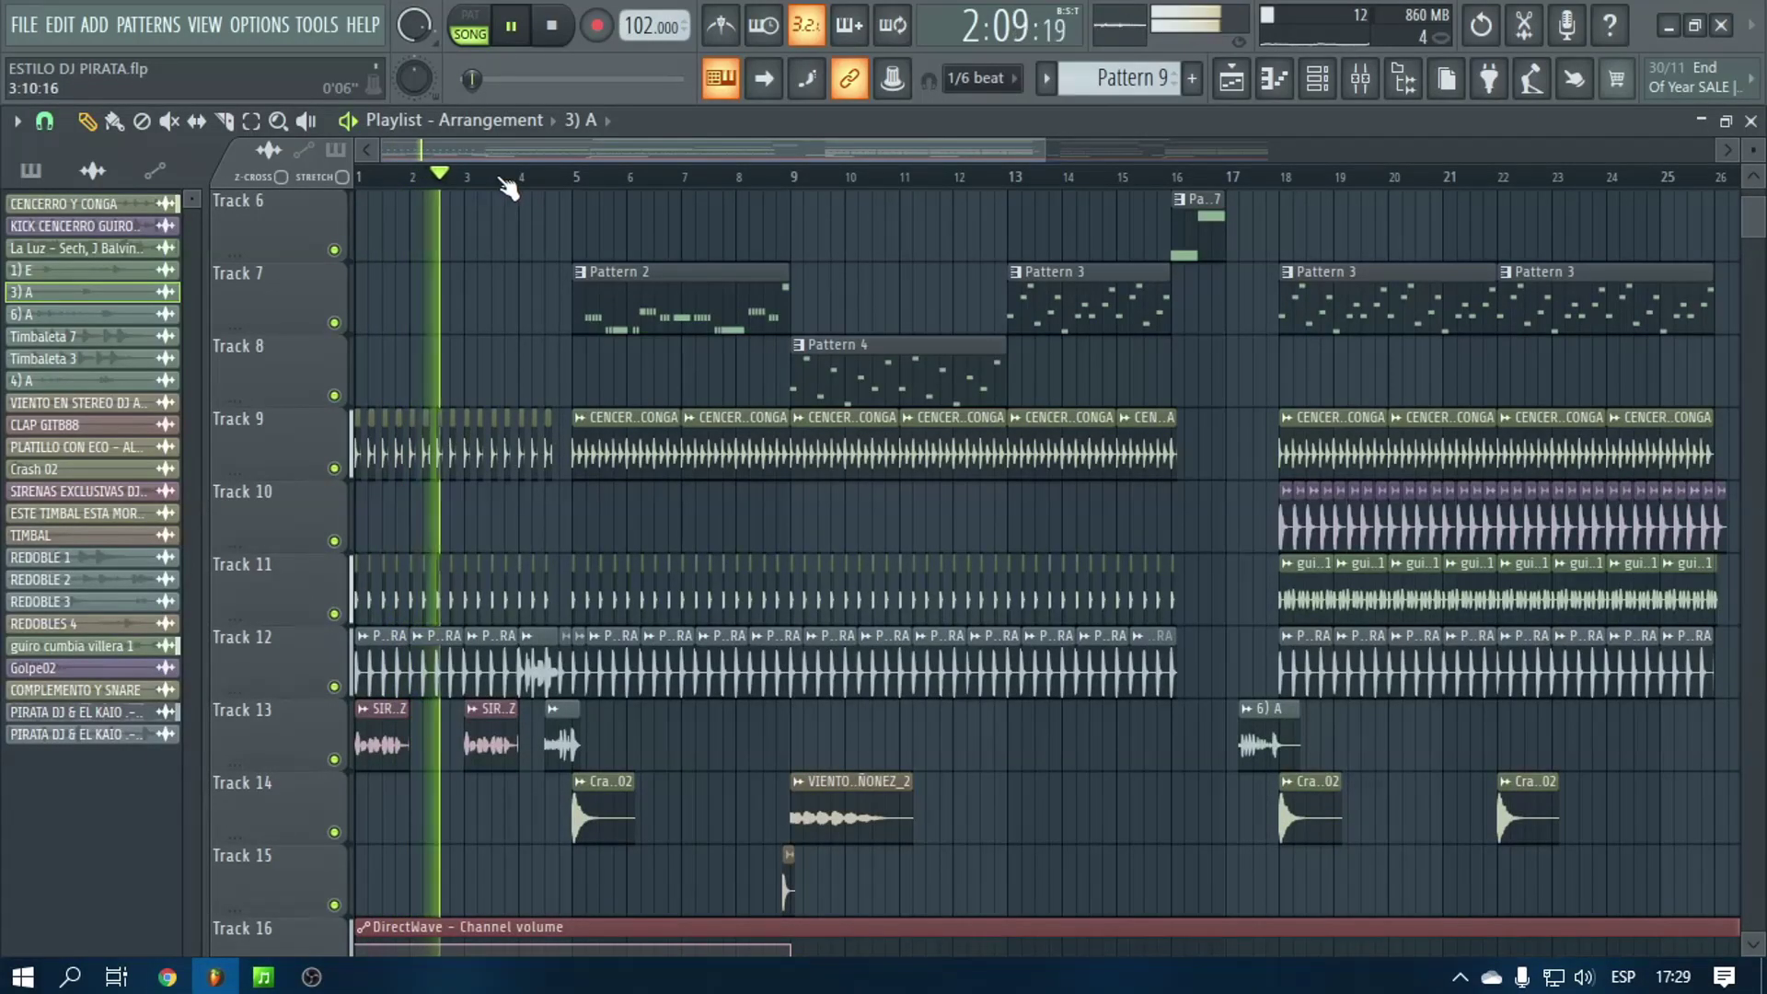
scroll(557, 176, "up", 1)
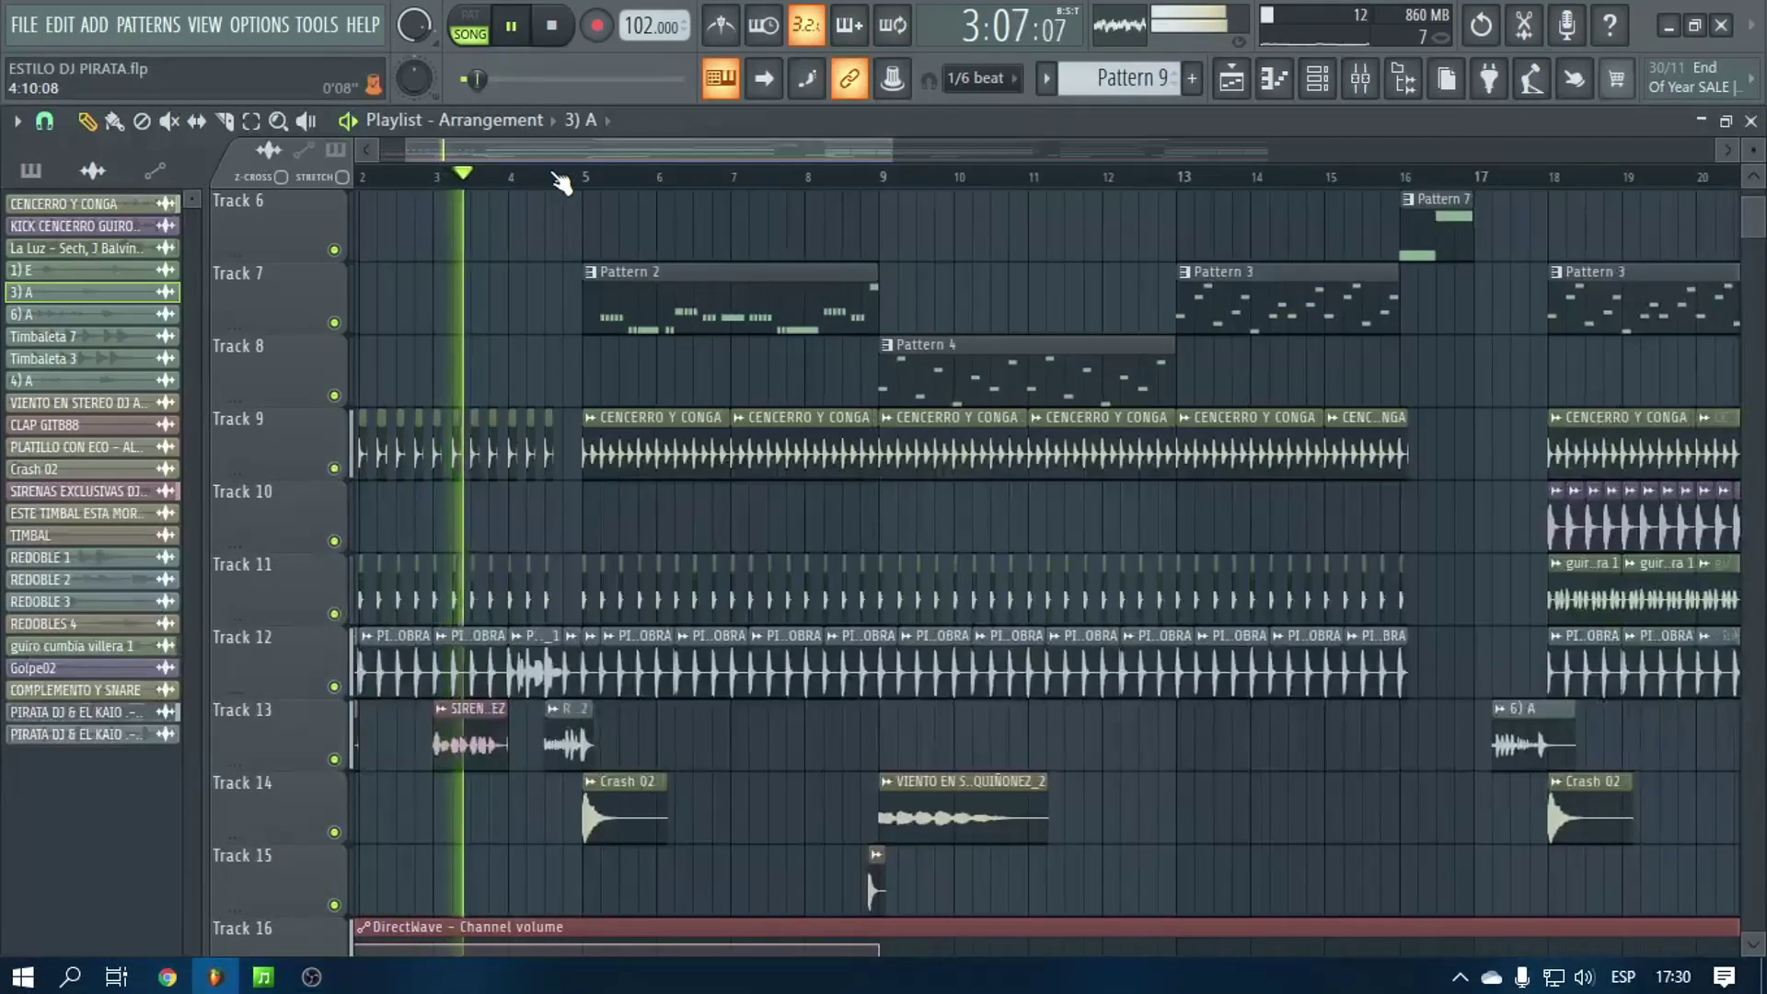
scroll(557, 355, "up", 2)
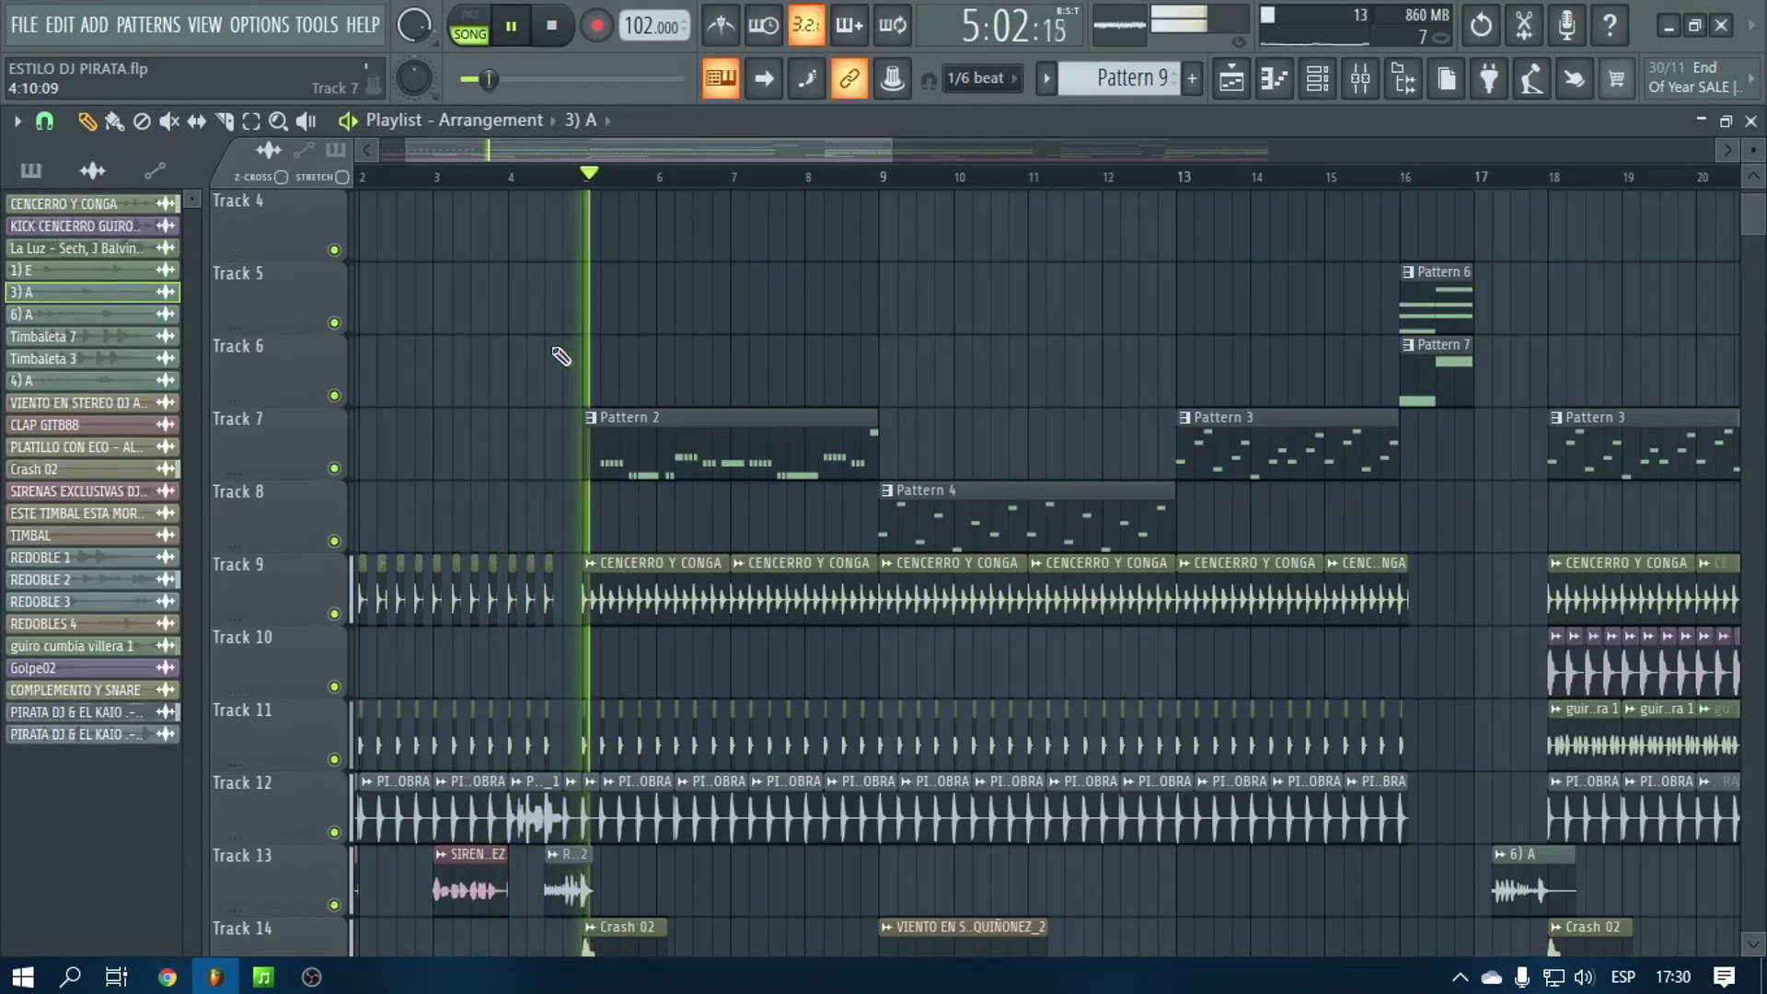
scroll(848, 356, "up", 3)
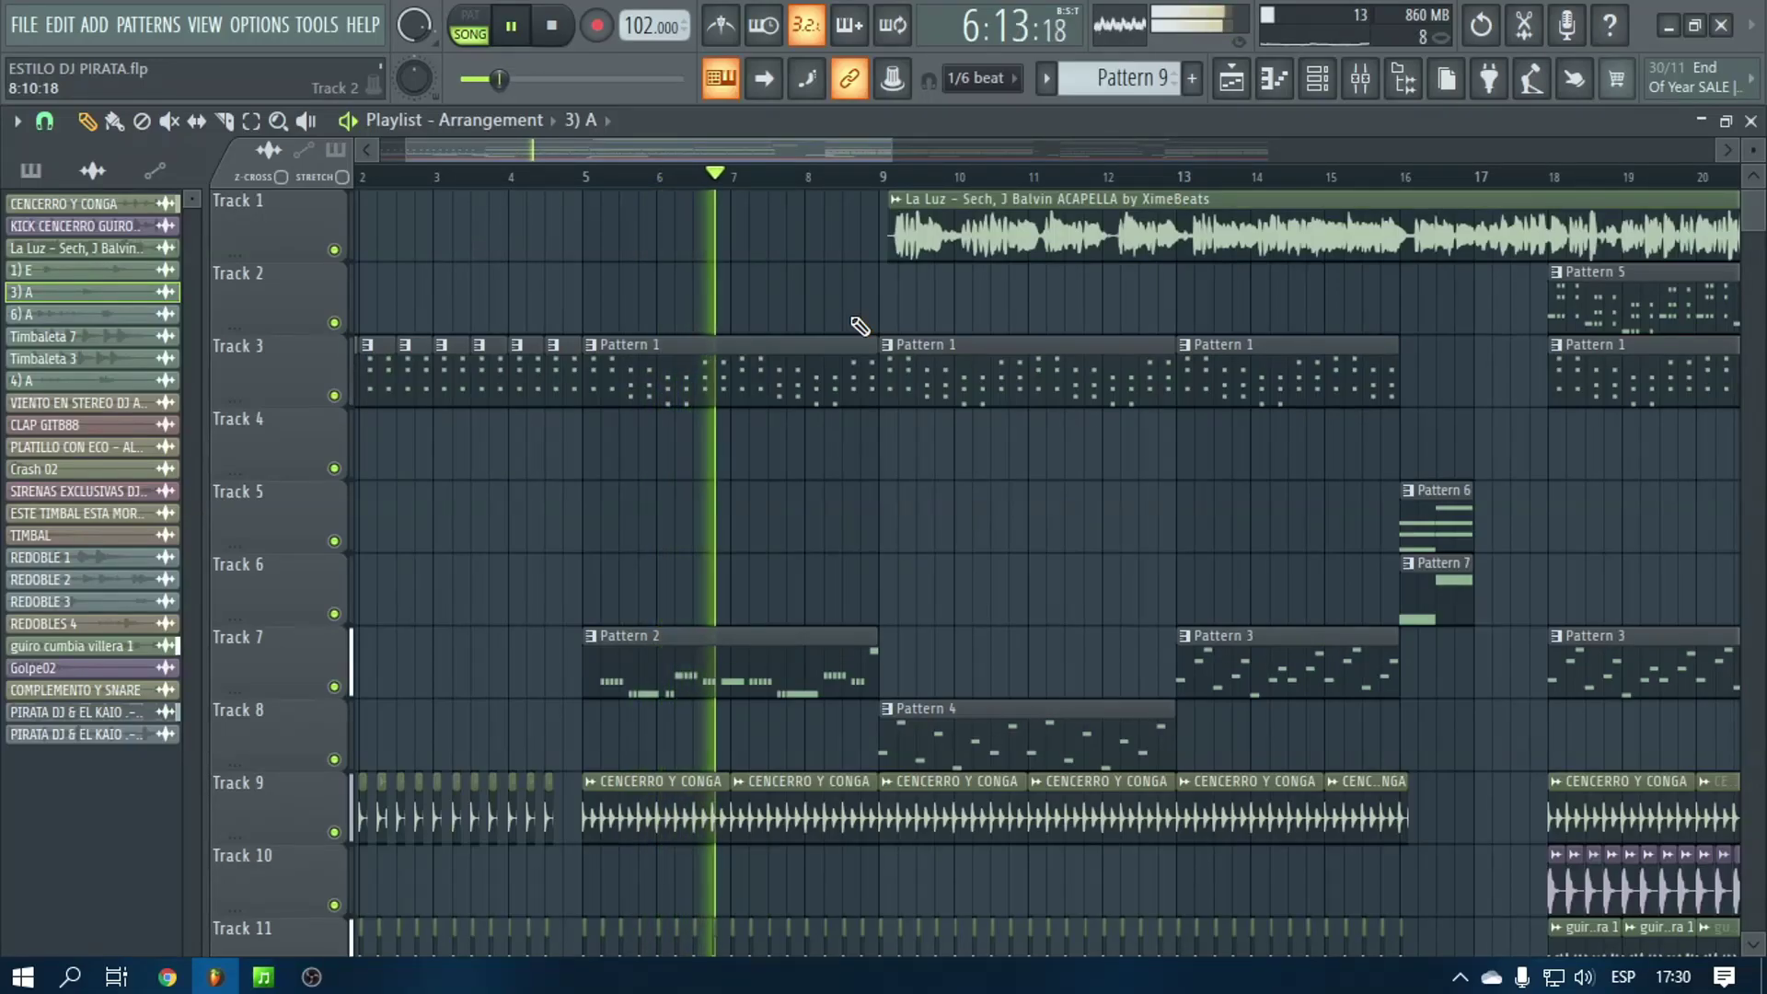
scroll(909, 186, "down", 2)
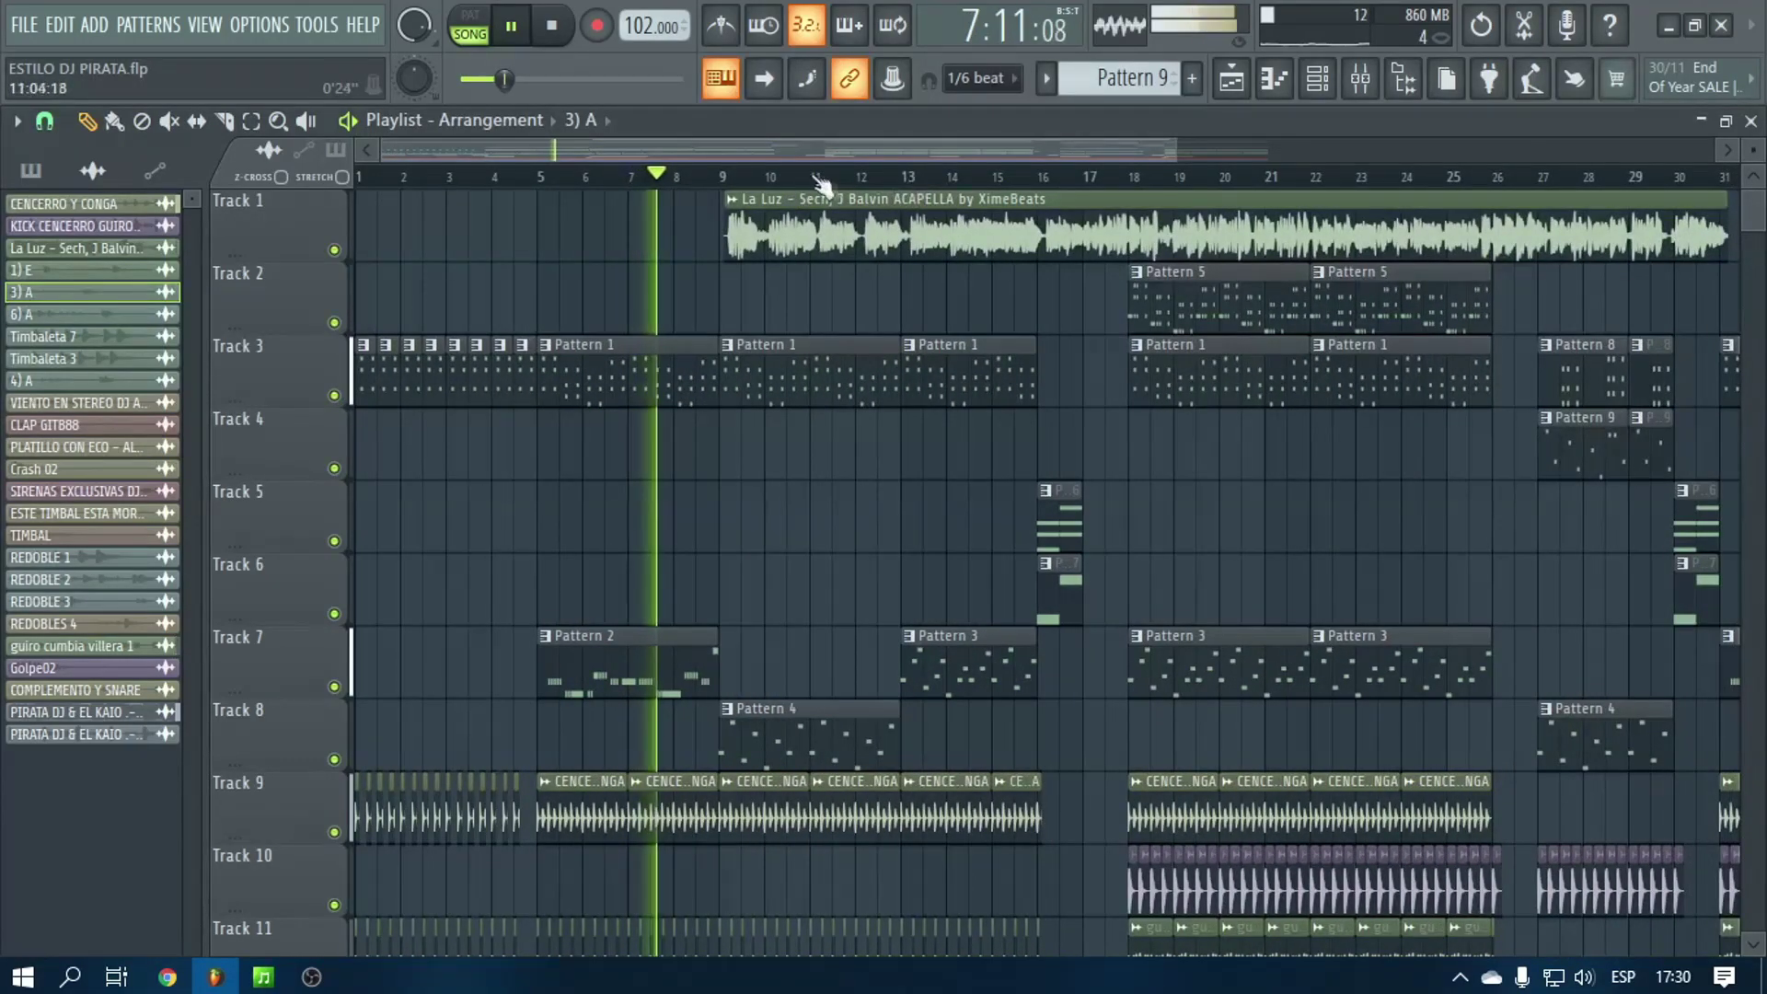
scroll(816, 184, "up", 2)
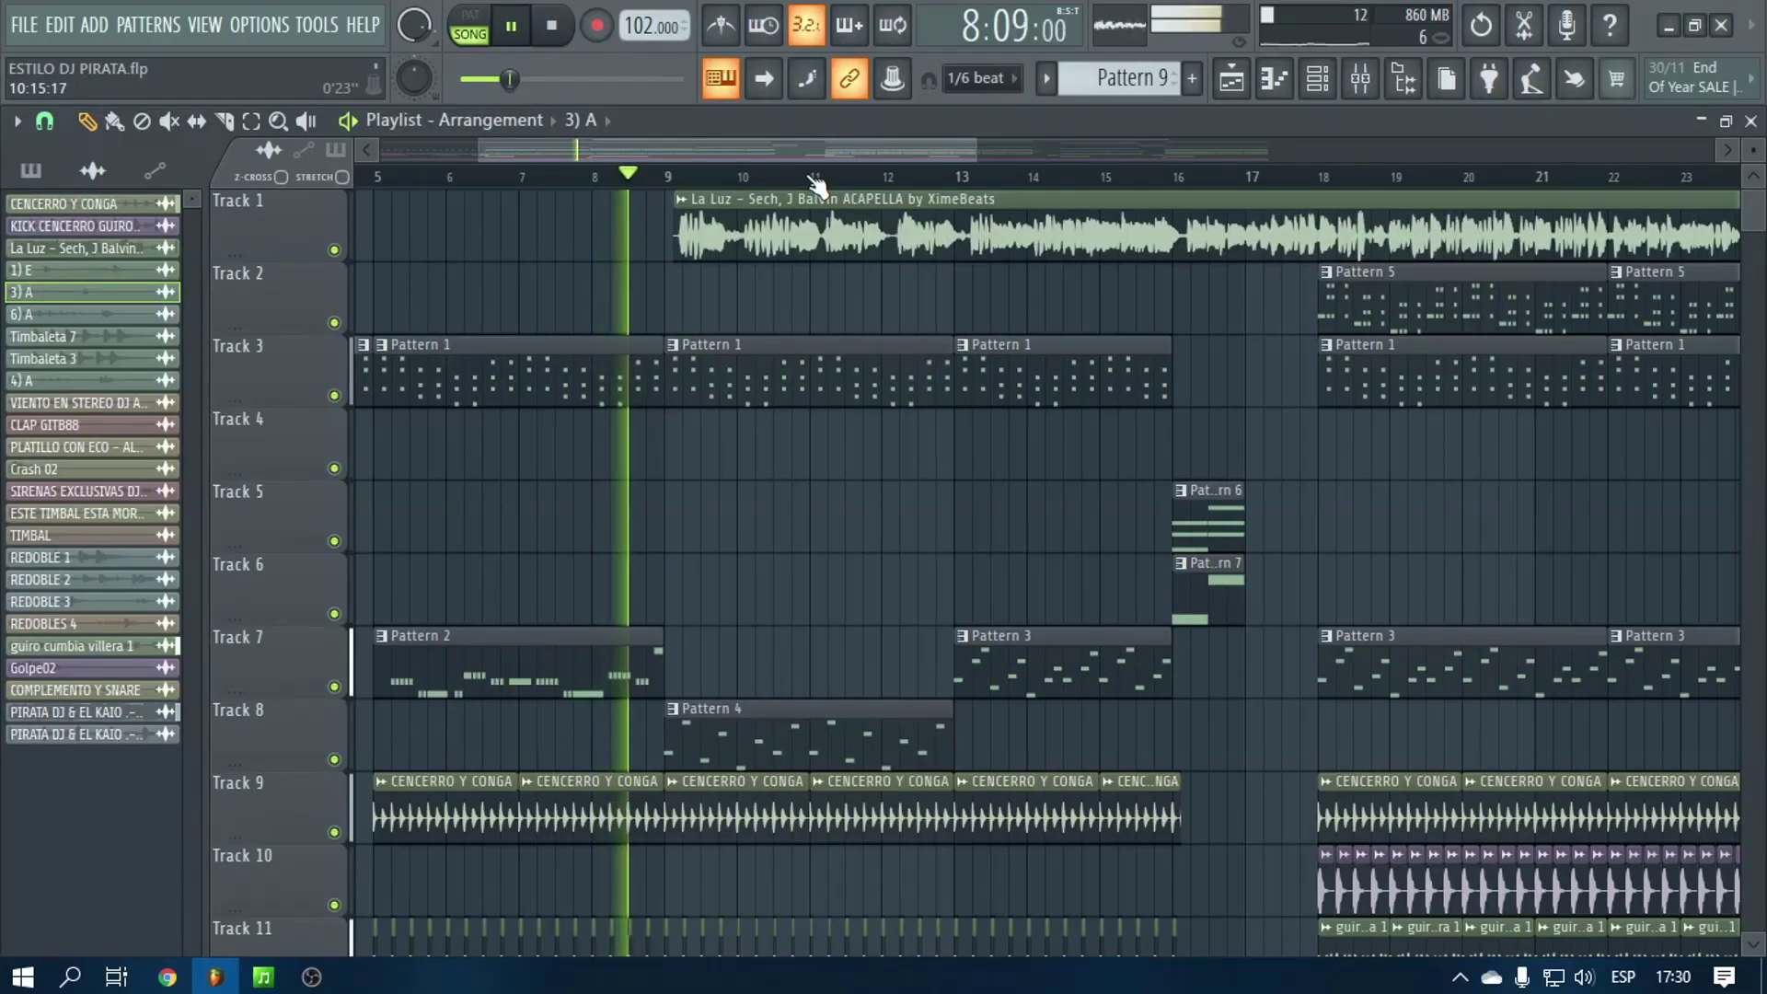
Mute and unmute the La Luz acapella on Track 1 several times while the song plays through bars 11 to 17
left_click(334, 249)
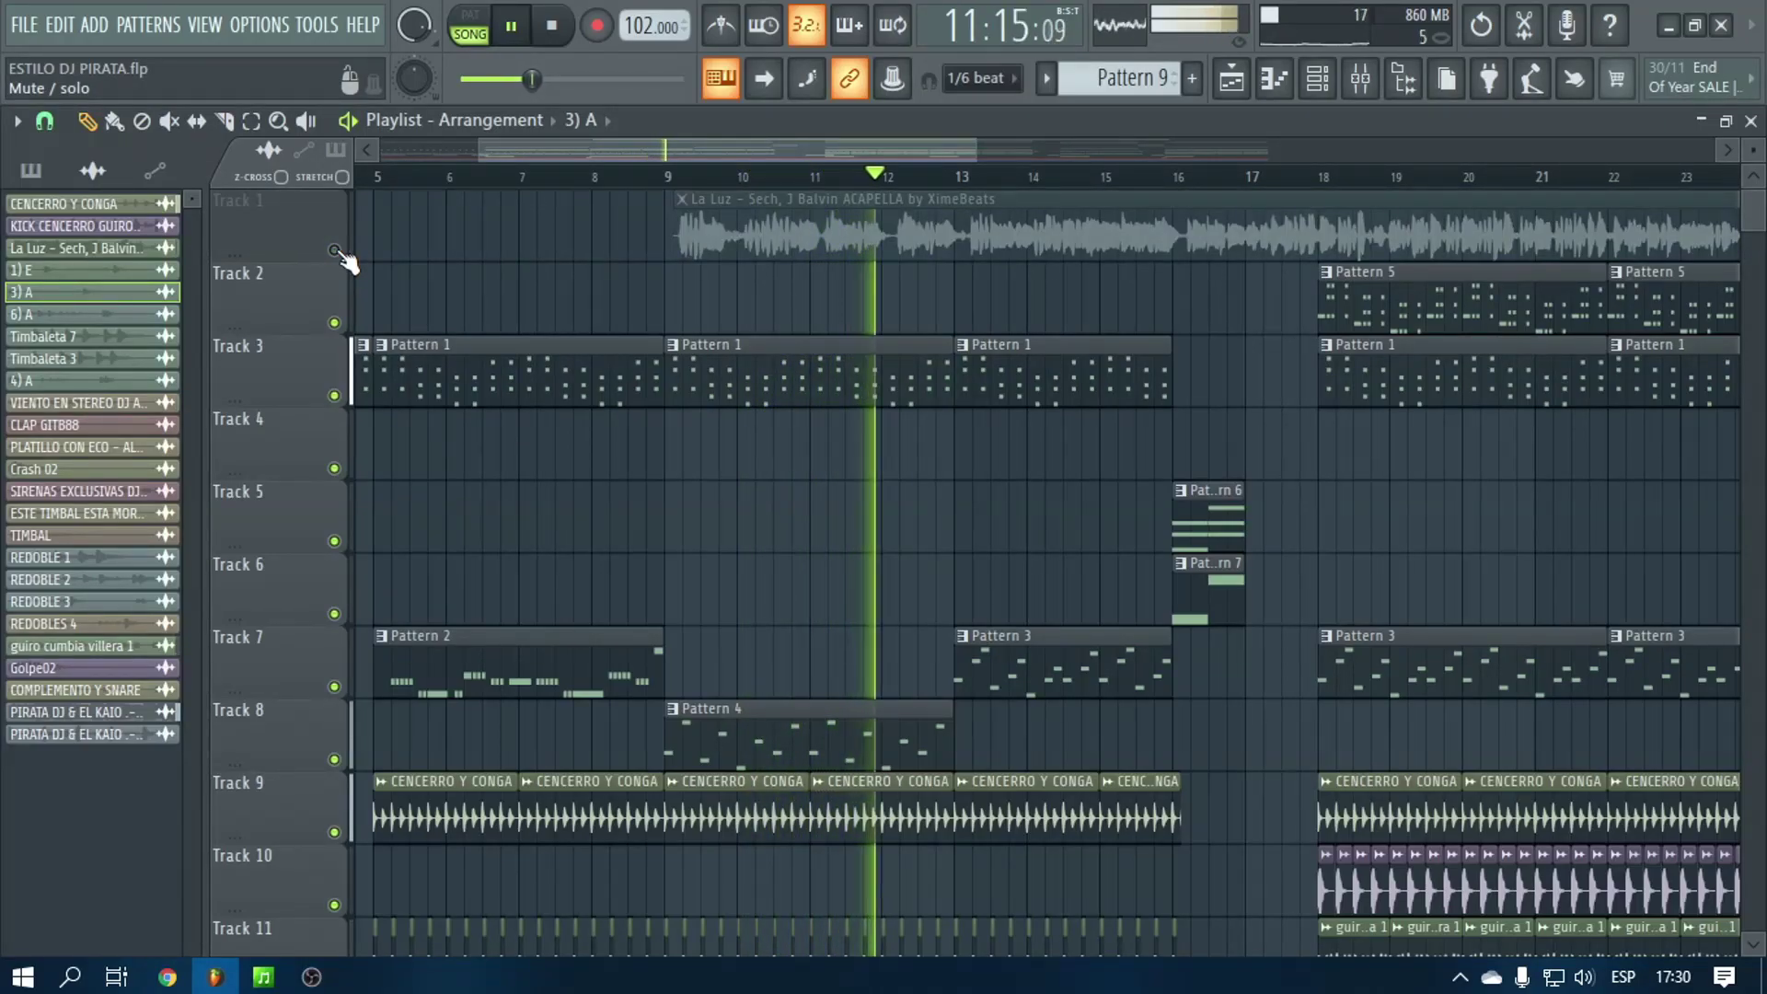
left_click(335, 250)
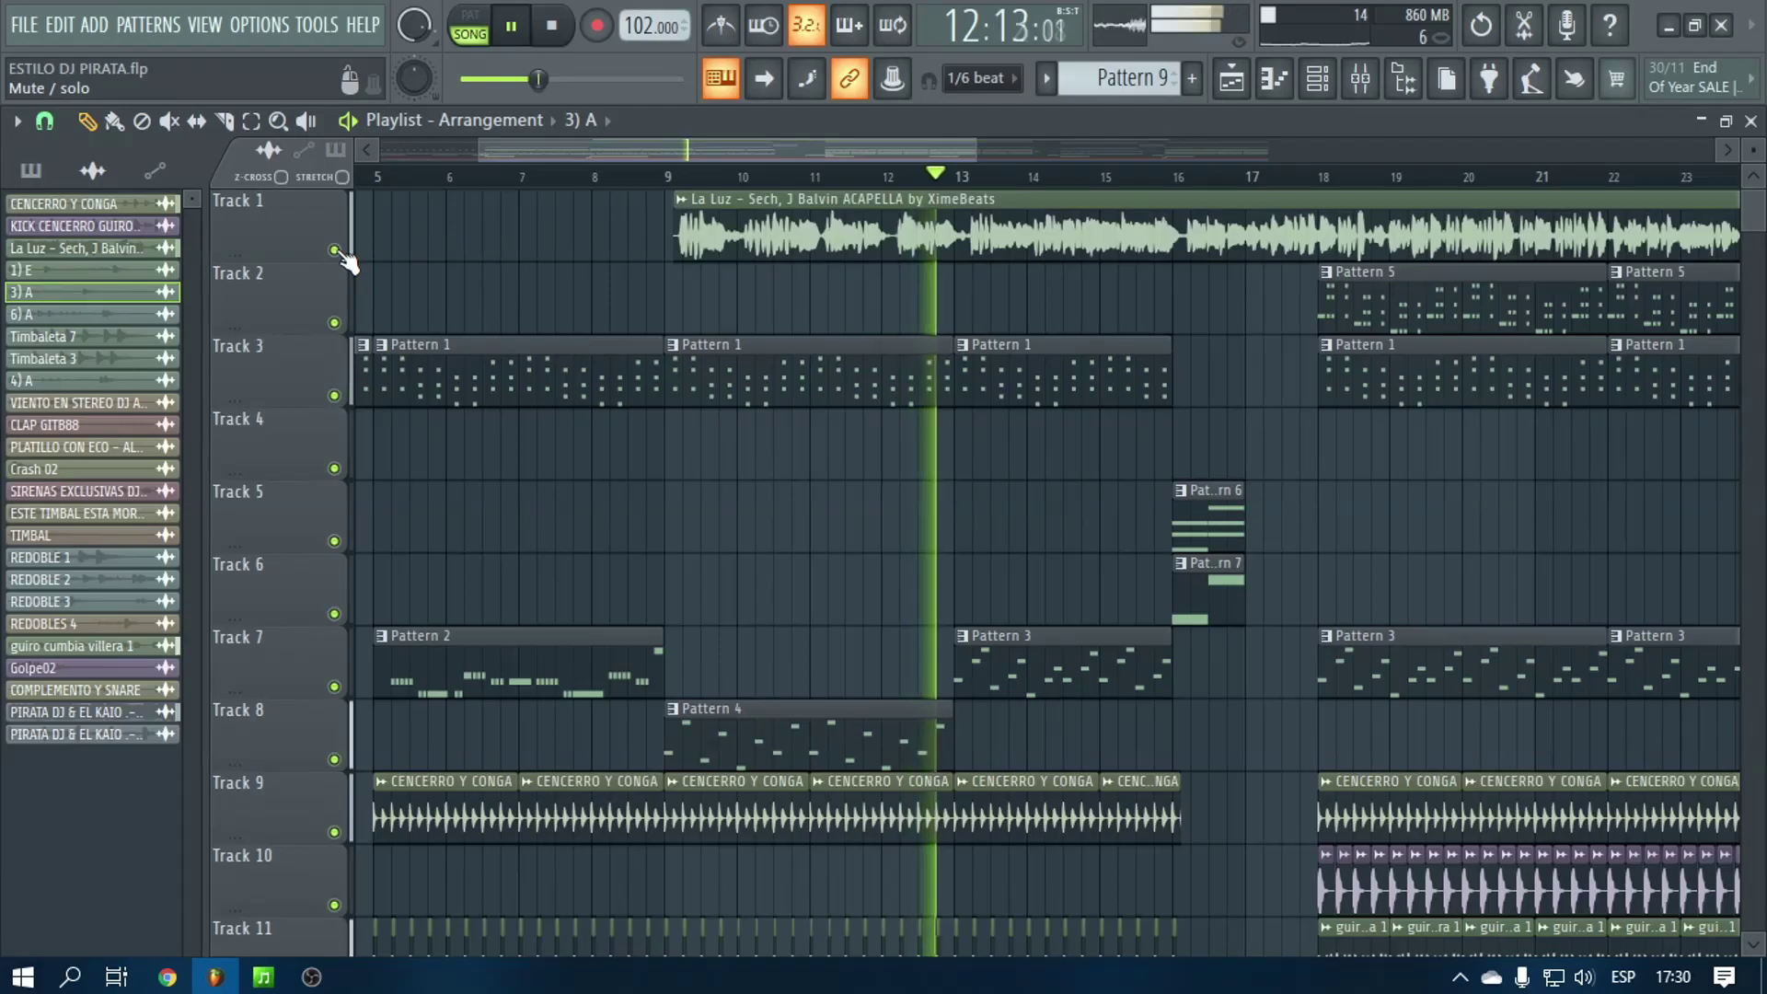
left_click(334, 249)
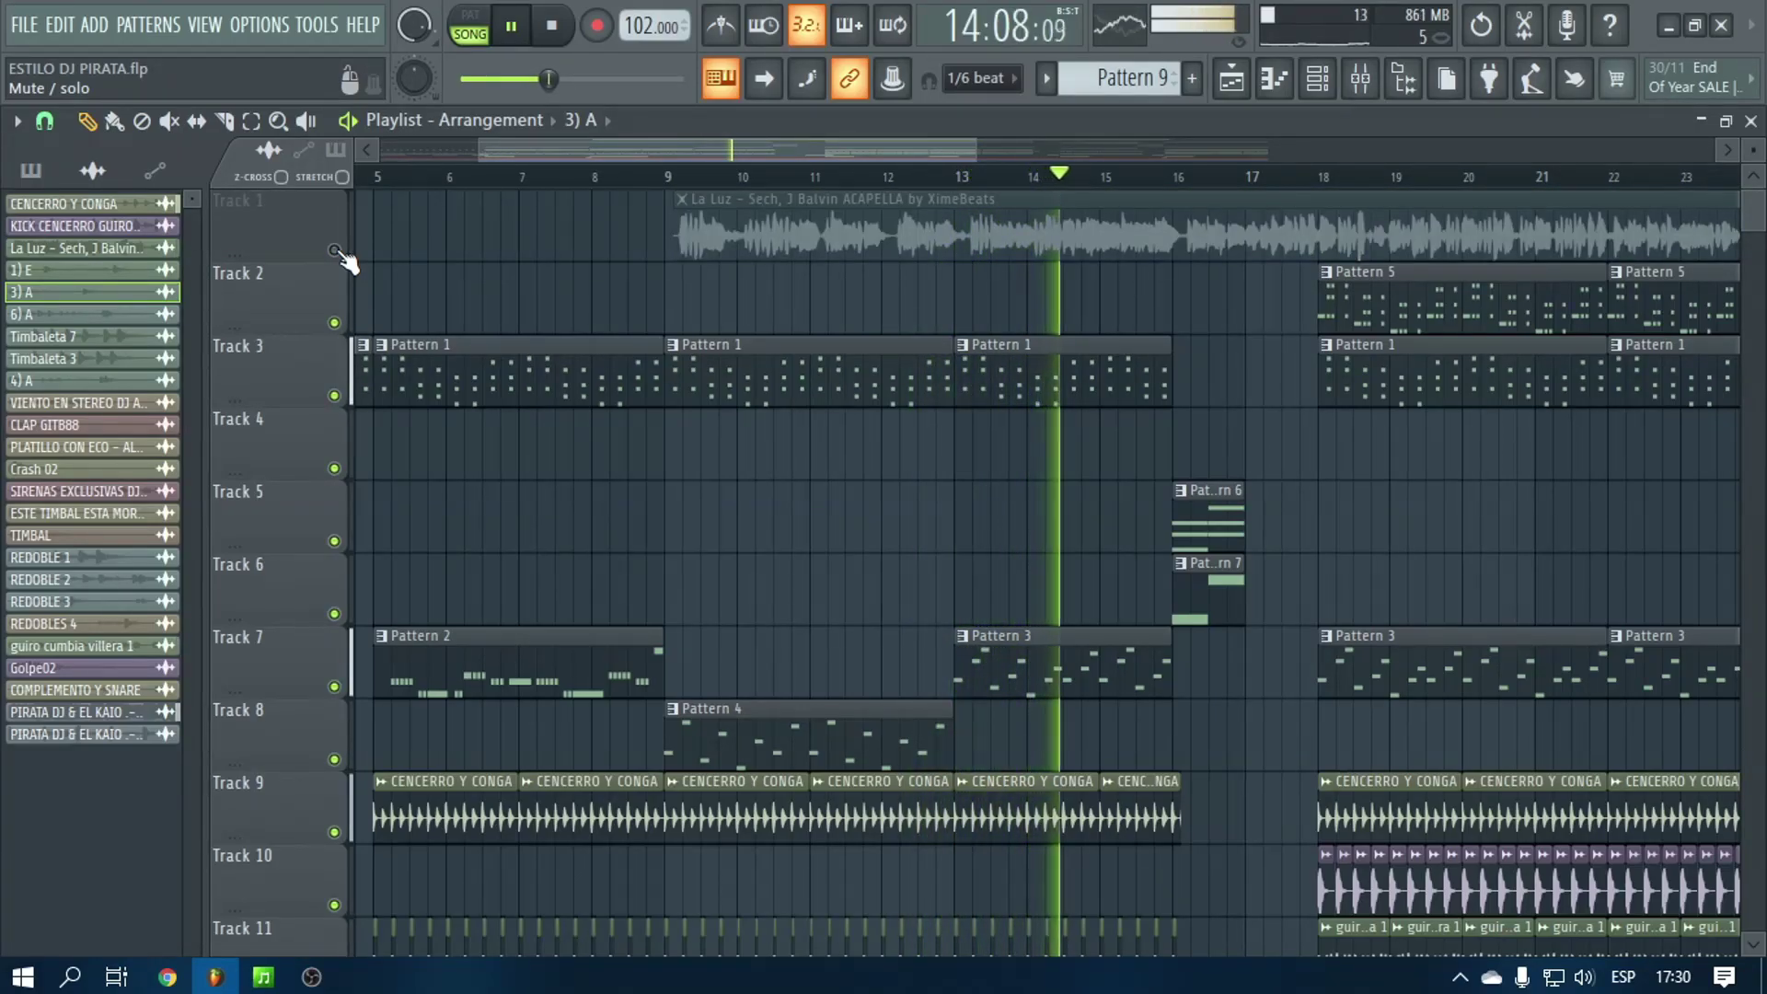
left_click(334, 250)
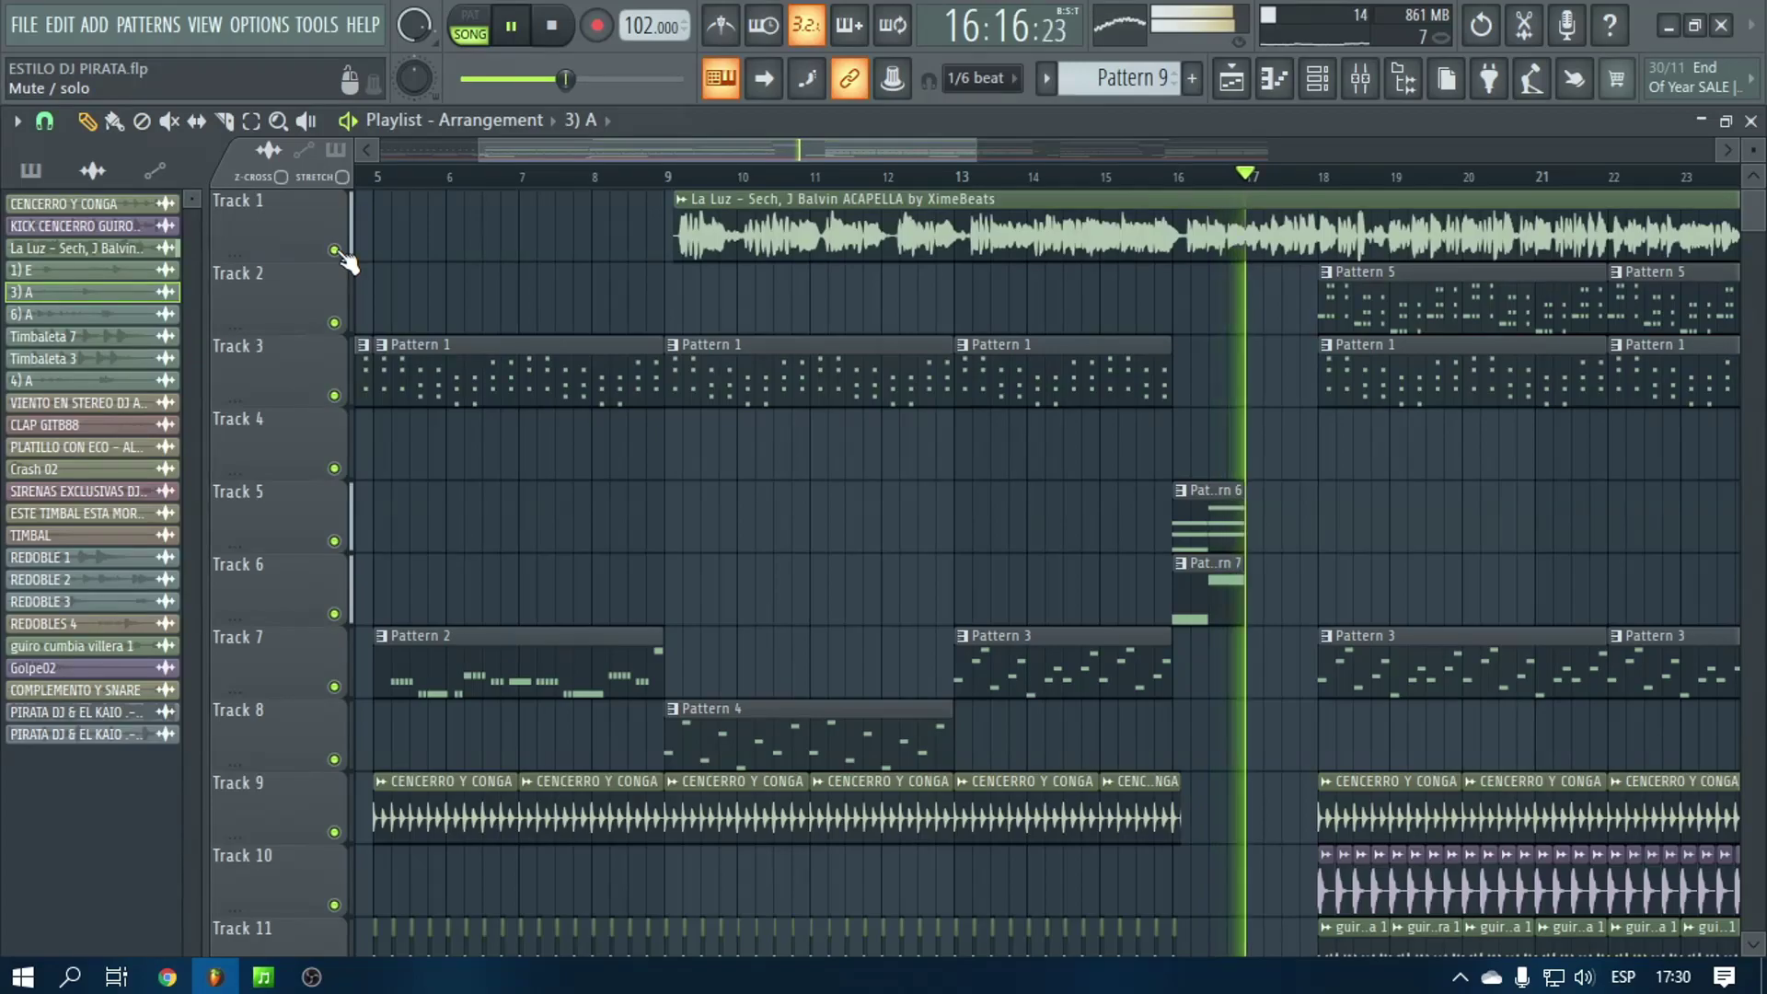
left_click(334, 250)
left_click(334, 250)
left_click(334, 249)
left_click(334, 249)
Alternate the Track 1 acapella between muted and active while listening to the section from bar 18 to bar 26
scroll(440, 178, "down", 5)
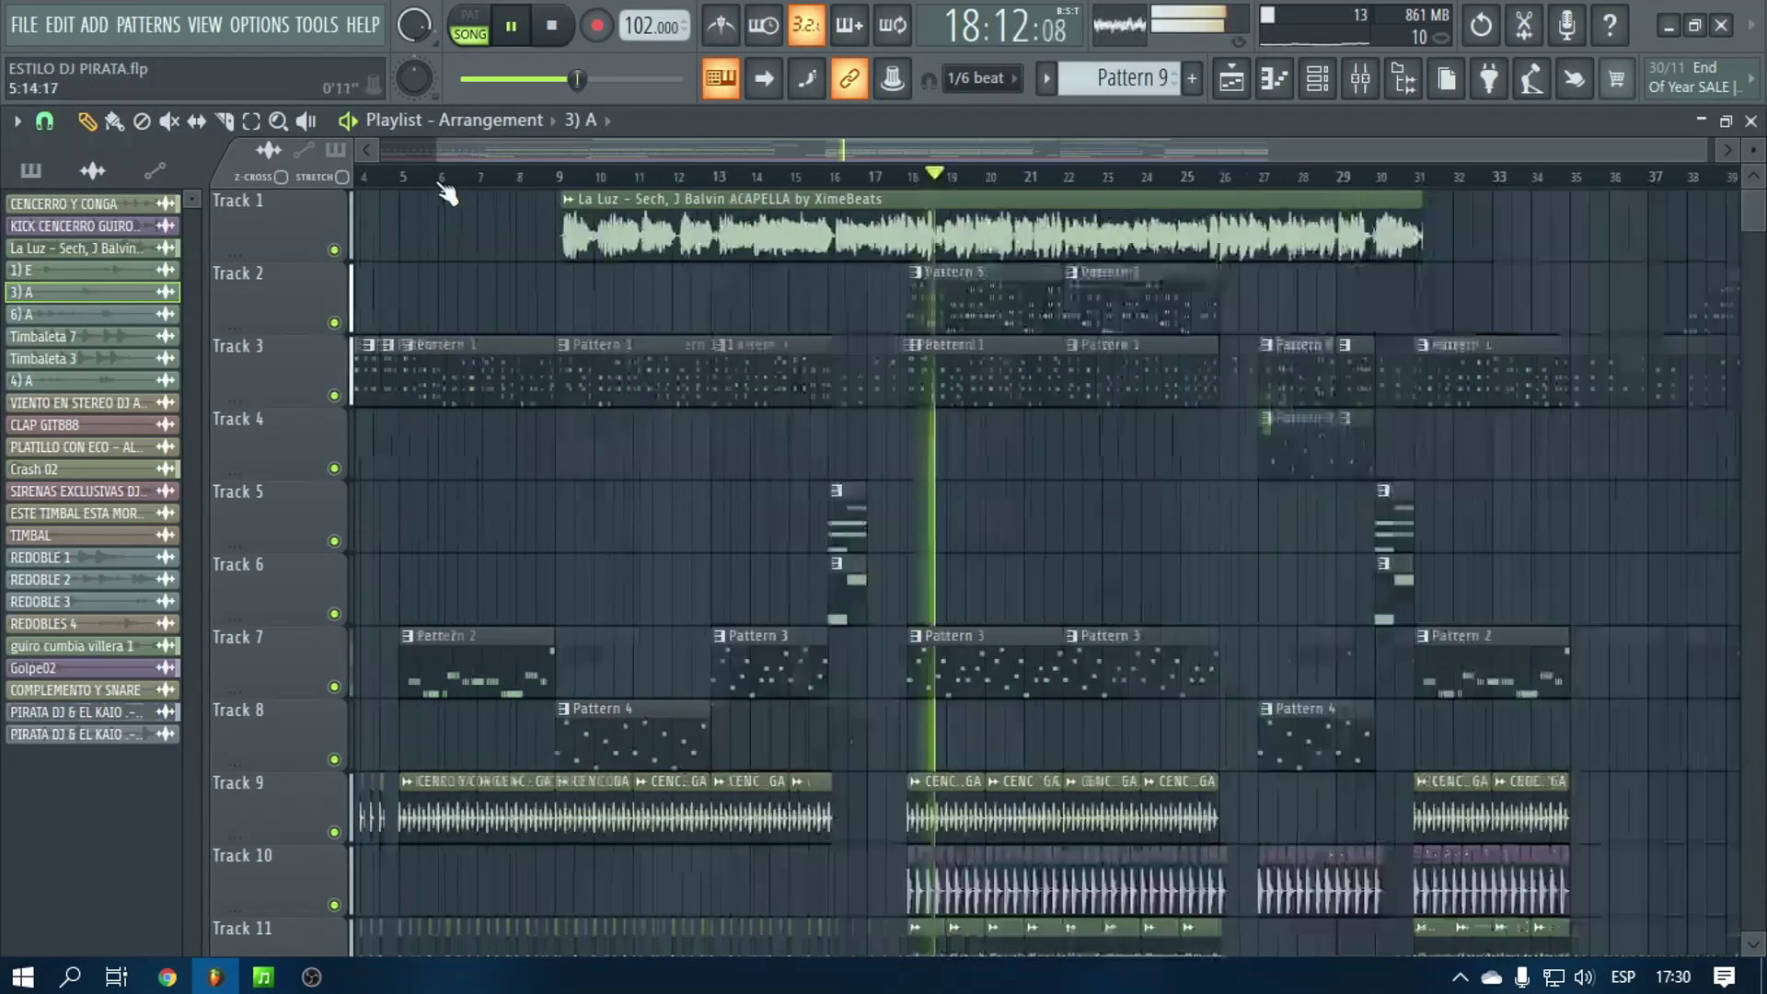
scroll(939, 175, "up", 3)
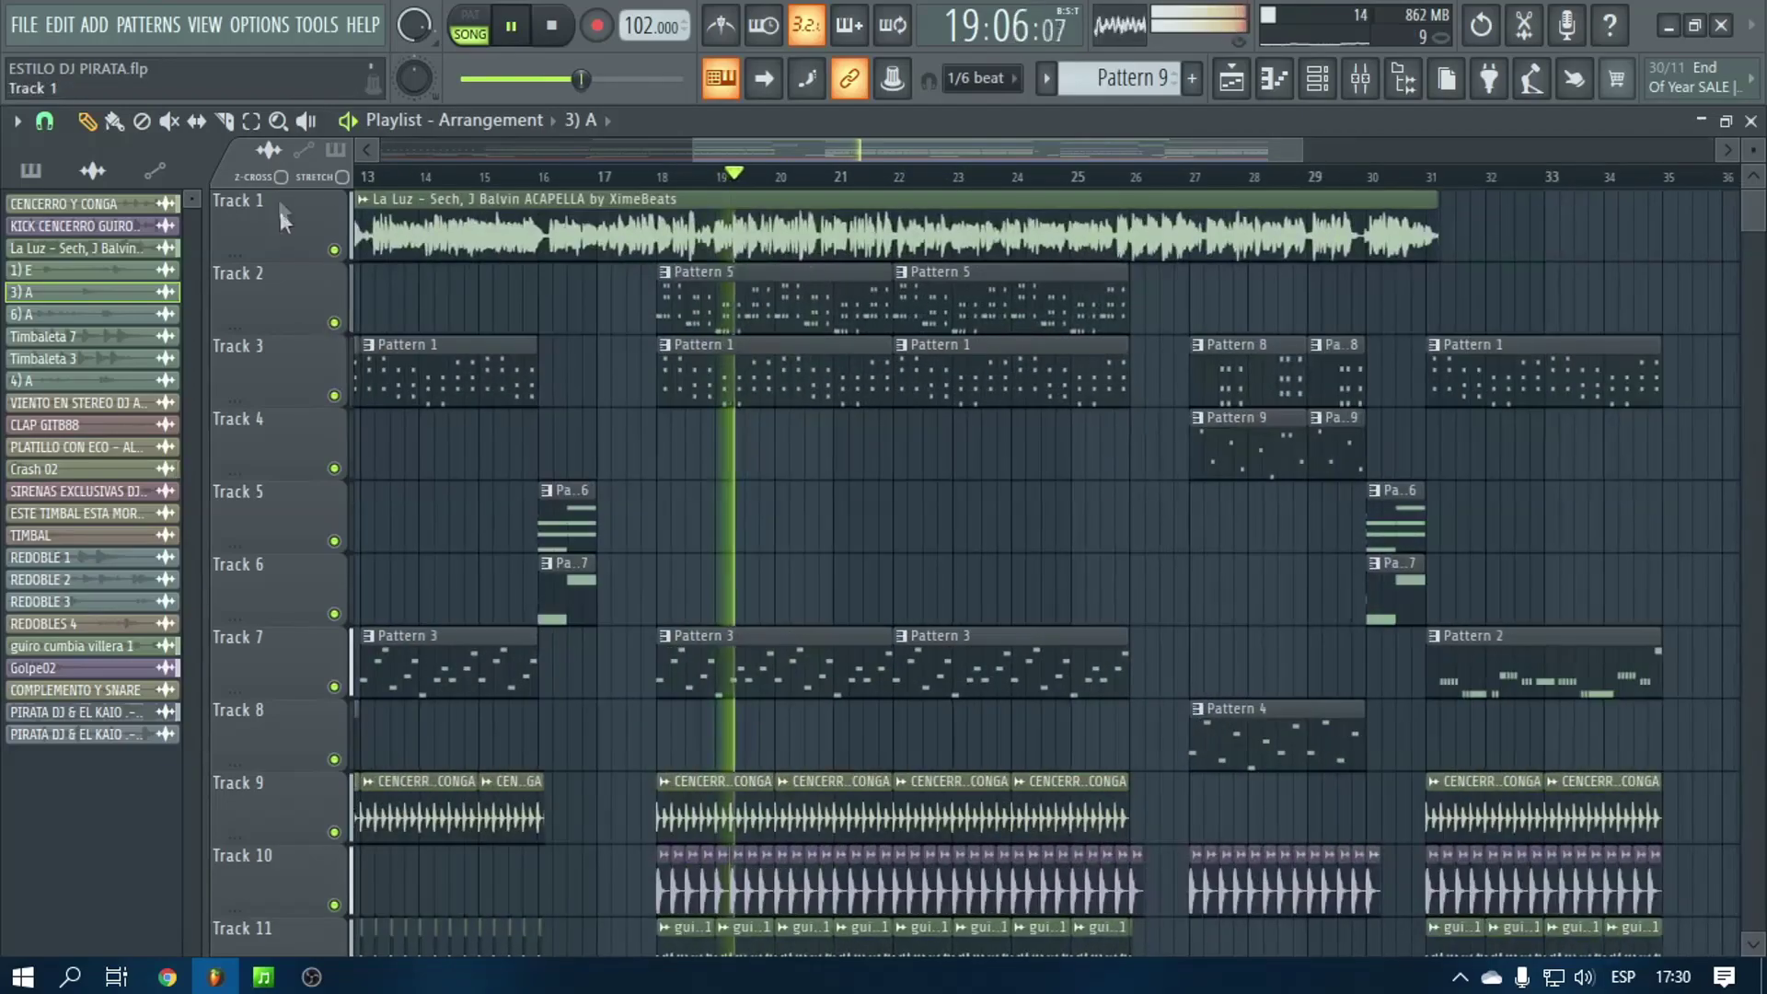
left_click(334, 249)
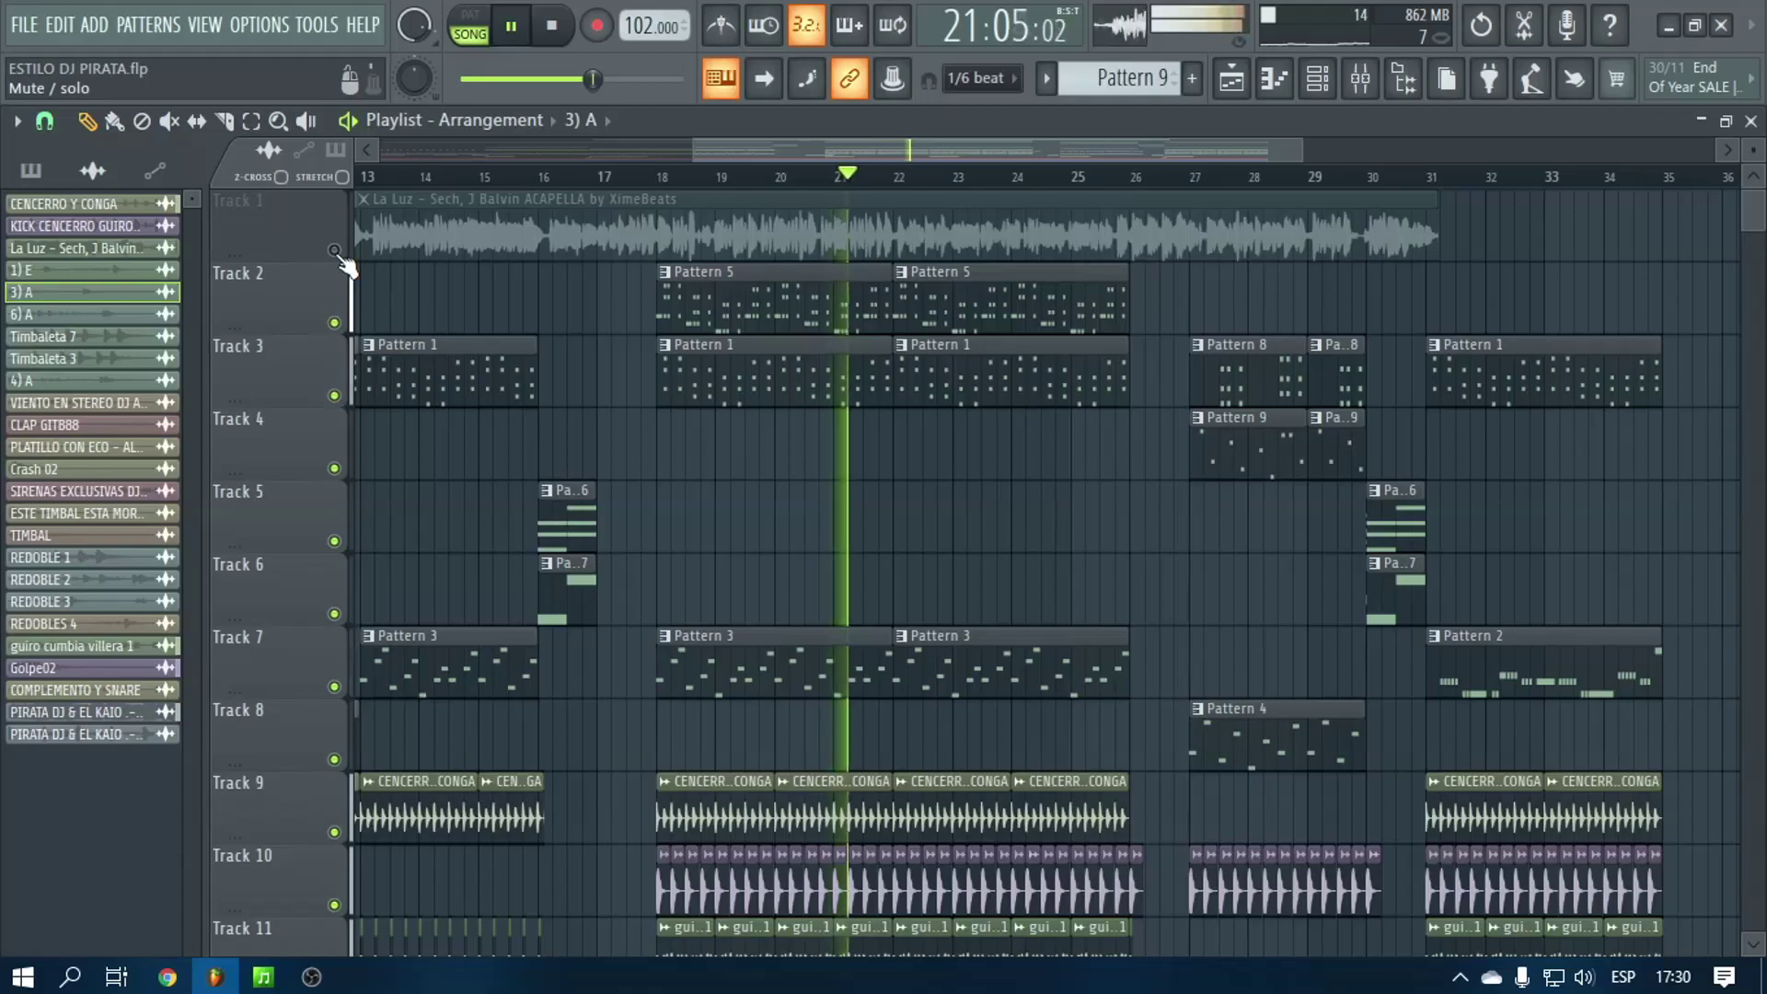
left_click(334, 249)
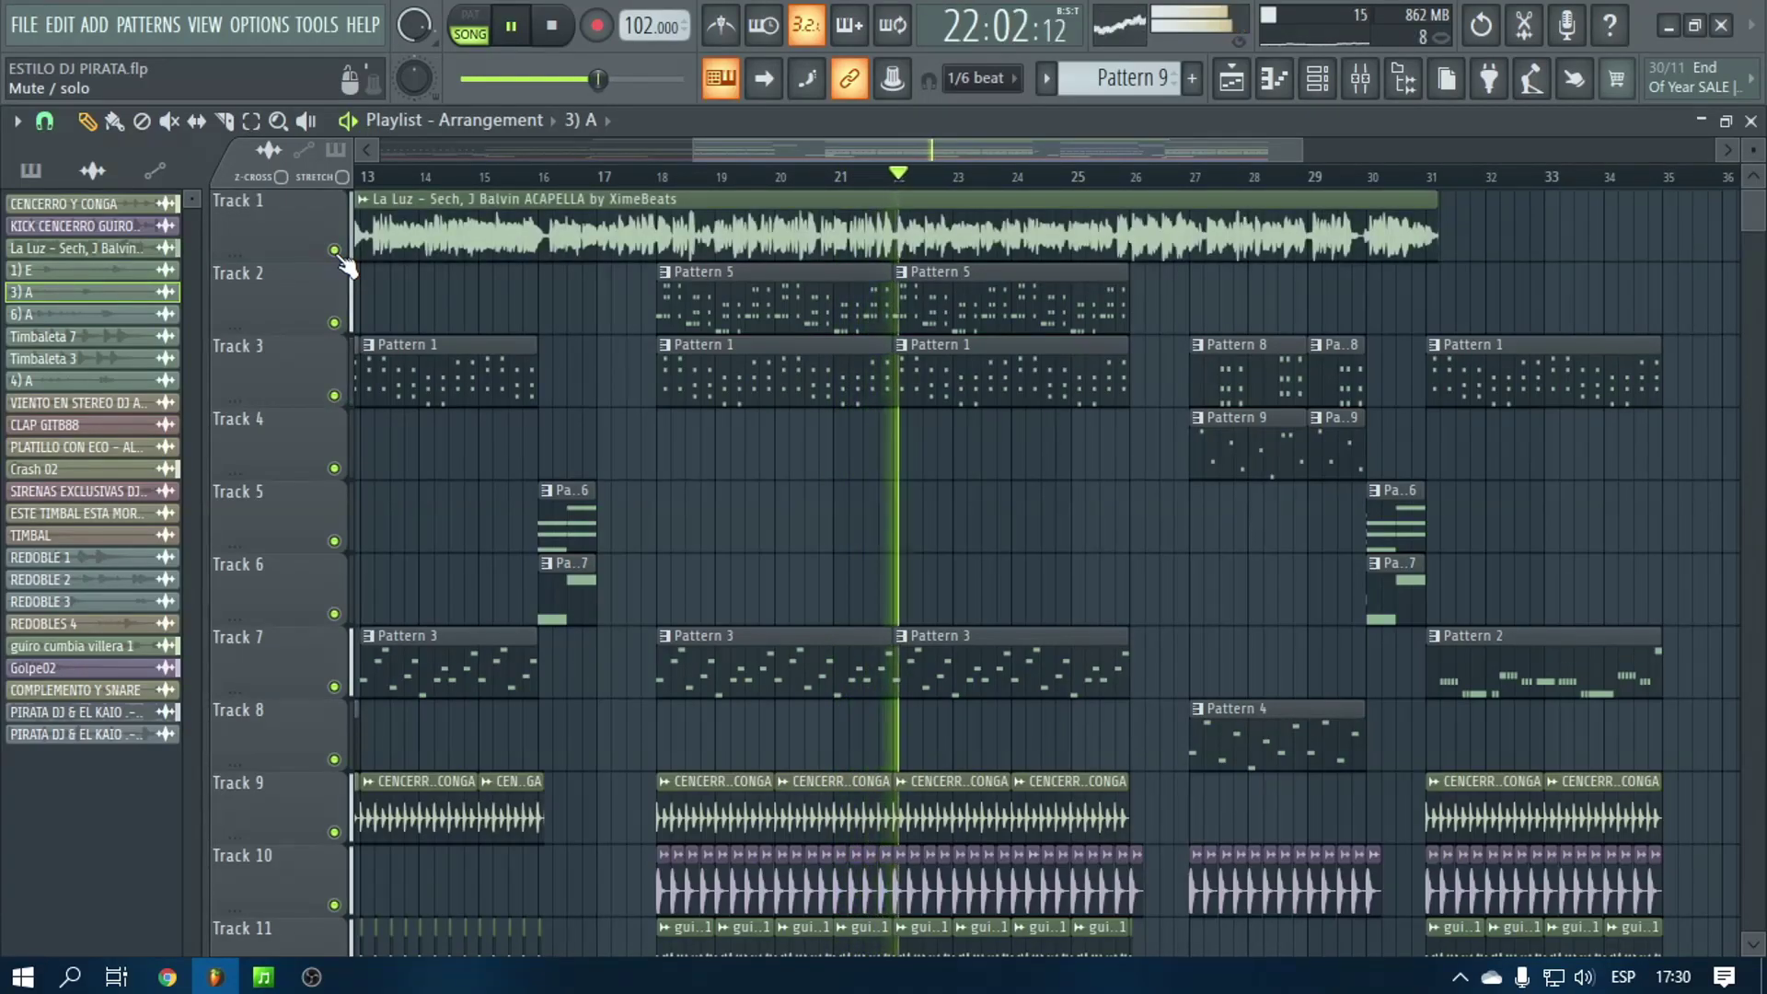
left_click(334, 250)
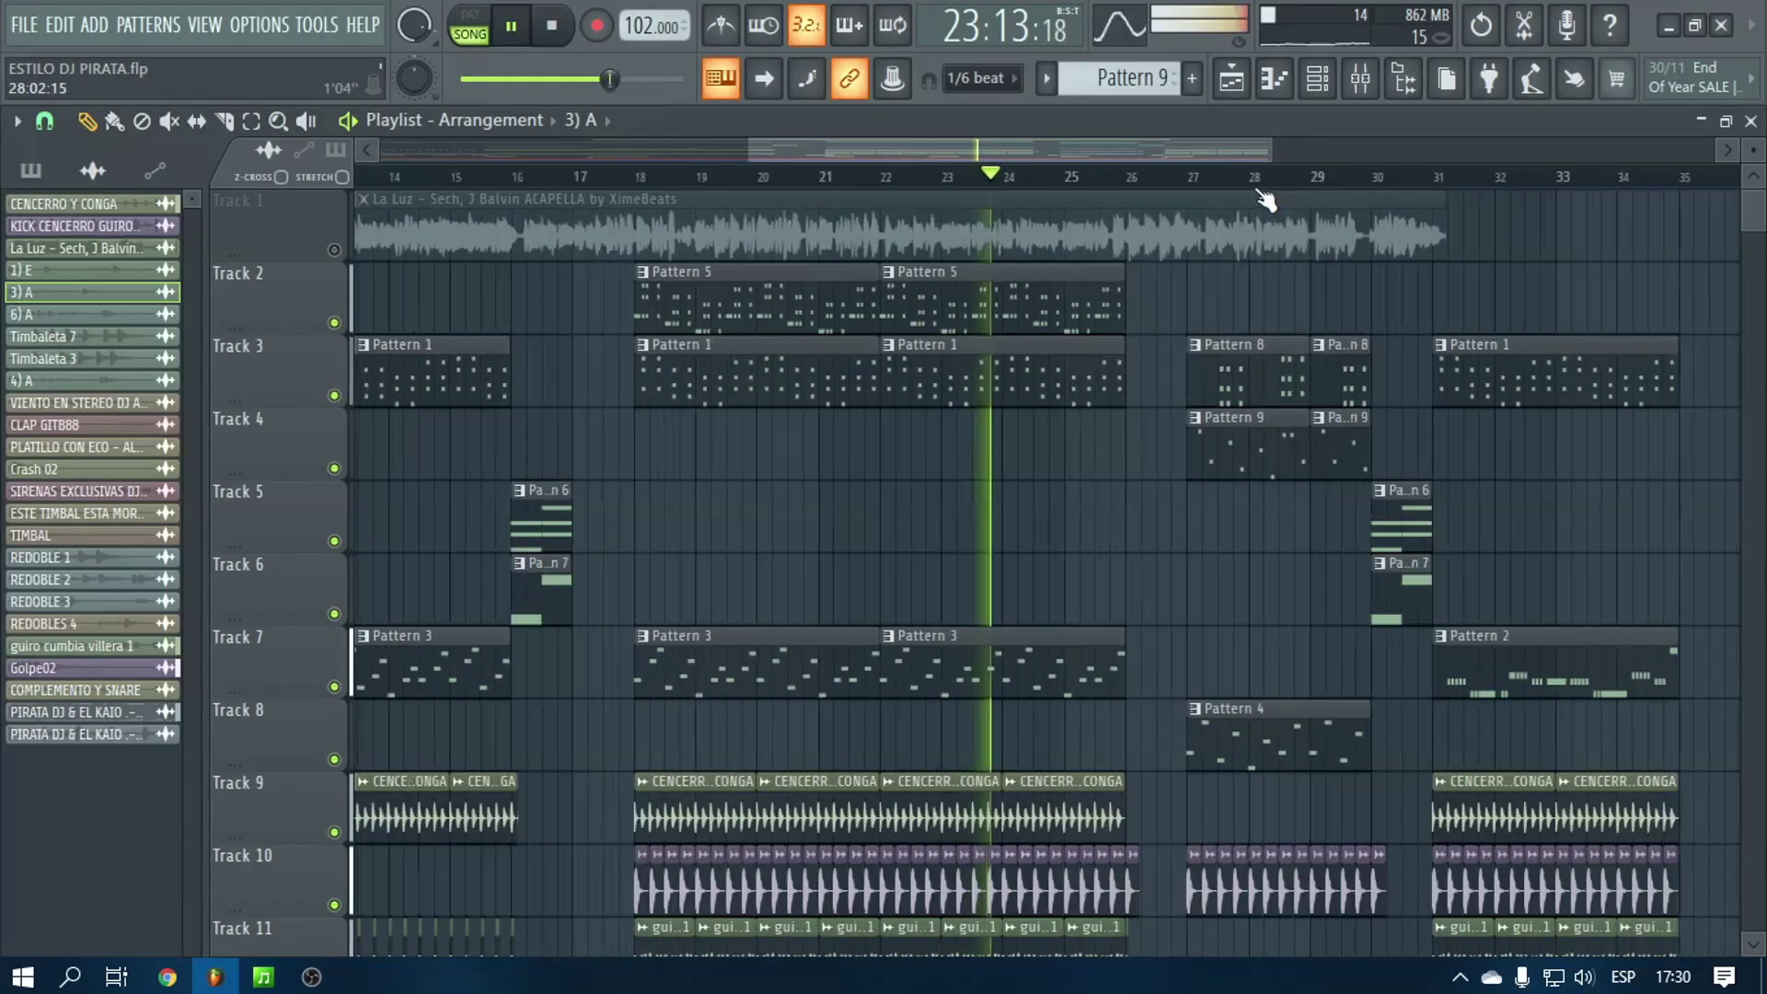
scroll(1267, 197, "up", 2)
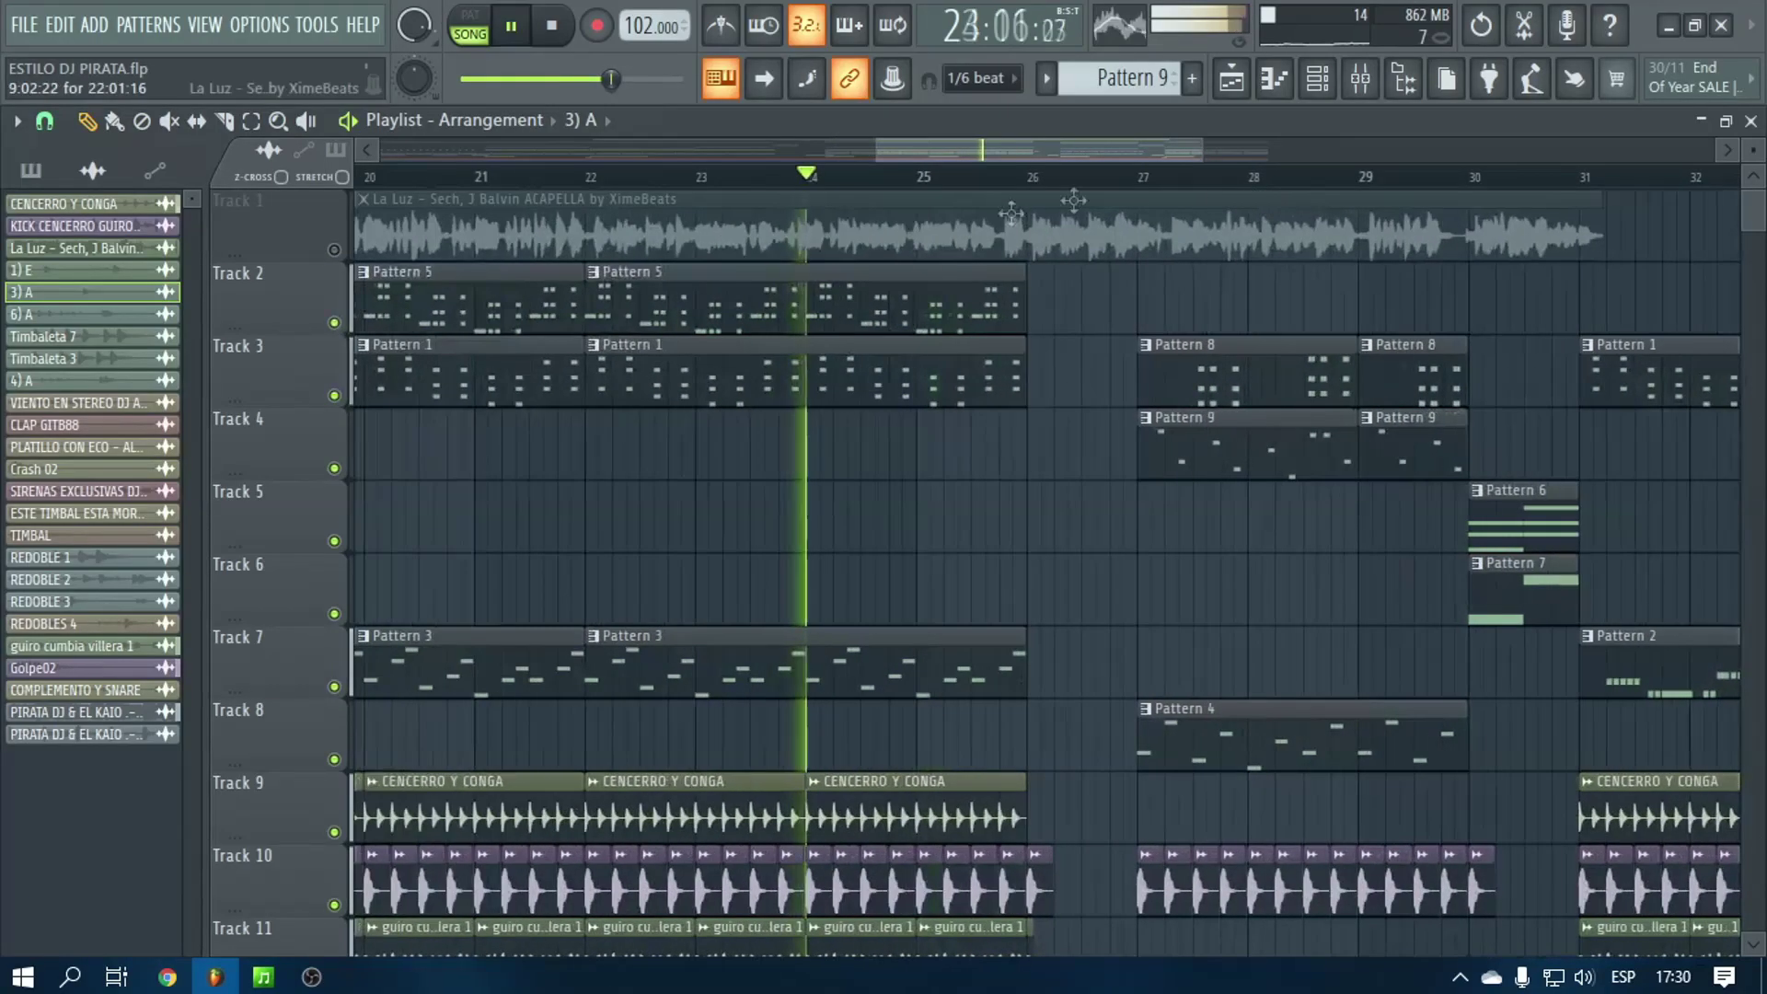
left_click(336, 250)
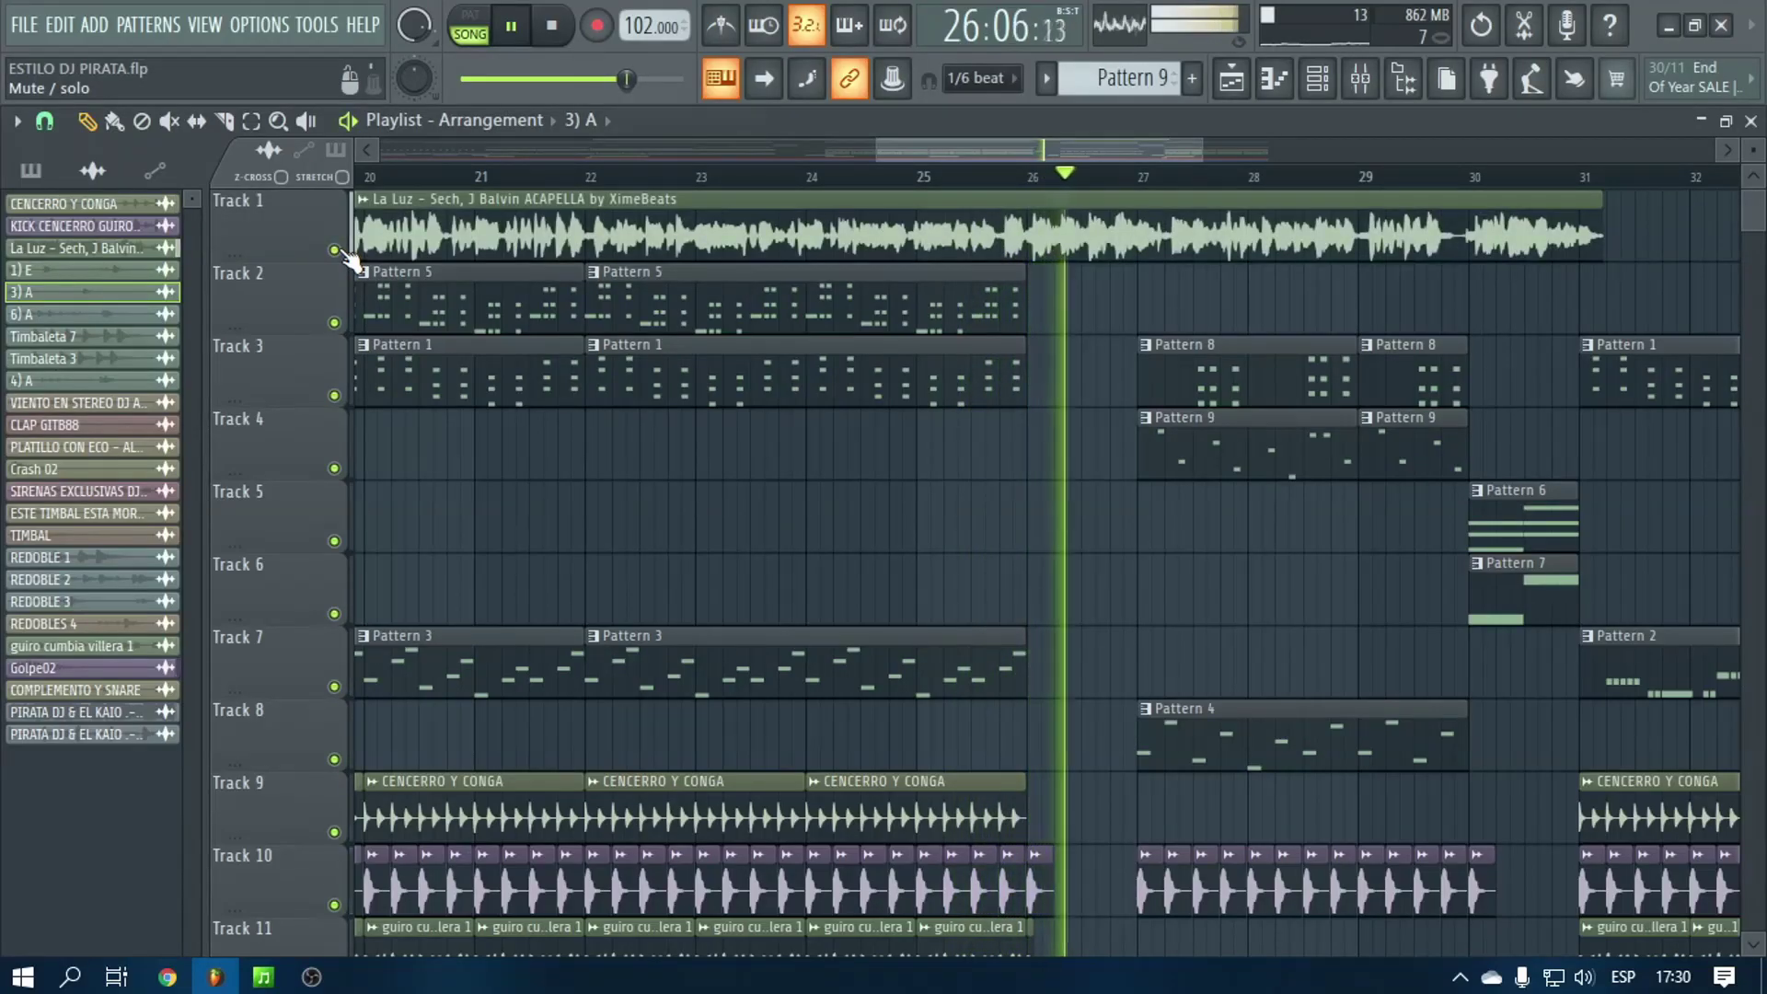
Compare the Pattern 8 and 9 section with and without the Track 1 acapella during playback, leaving the acapella active
left_click(336, 250)
left_click(336, 251)
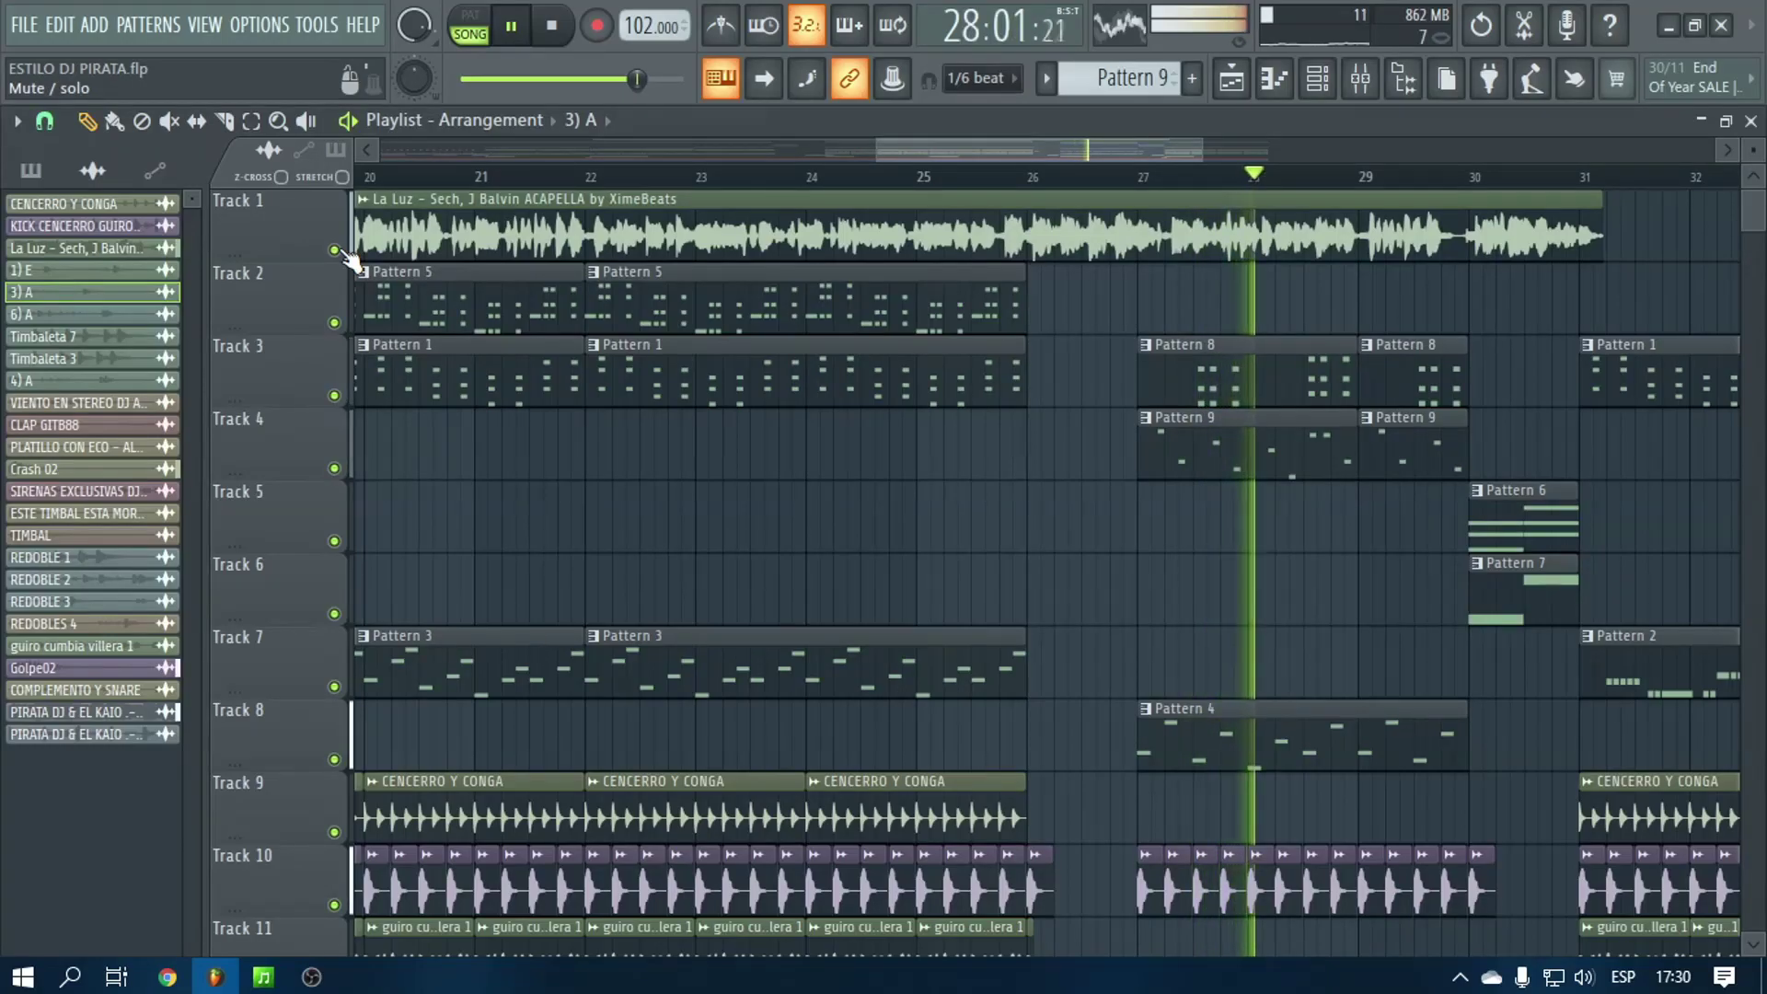
left_click(336, 250)
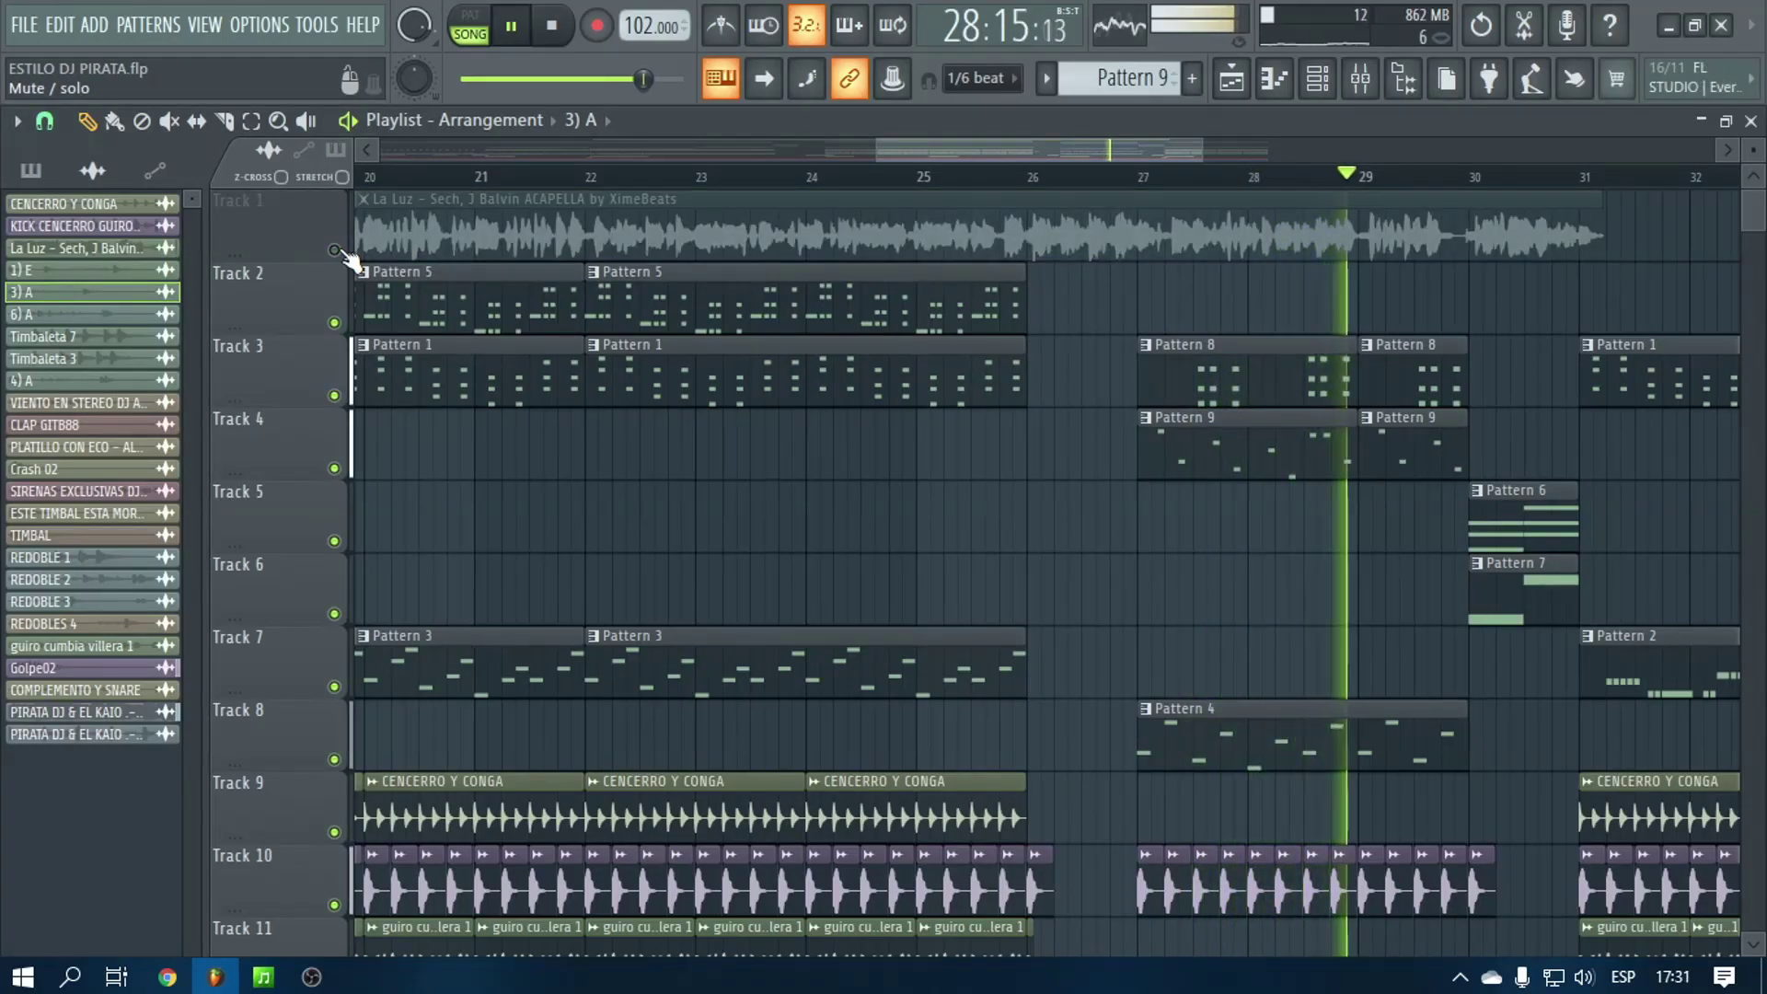
left_click(336, 250)
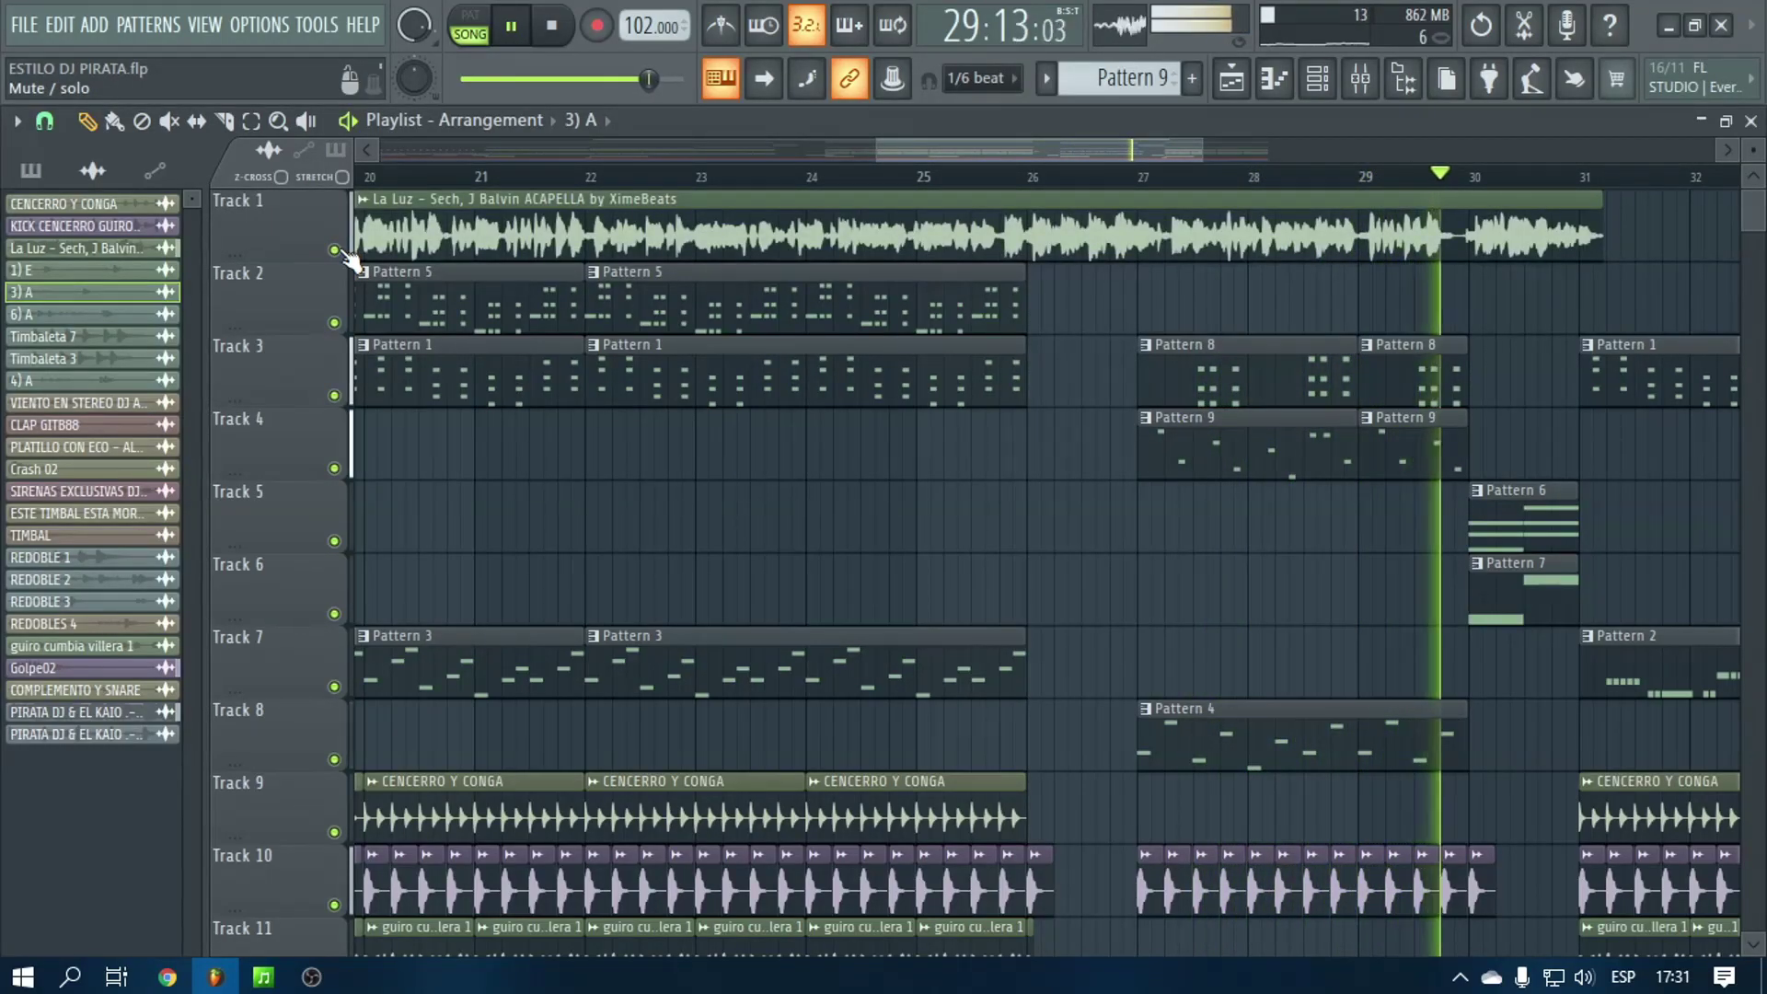
Follow the closing section from bar 30 to bar 34 across the playlist tracks during playback, and stop the song
scroll(975, 189, "down", 2)
scroll(1255, 178, "up", 3)
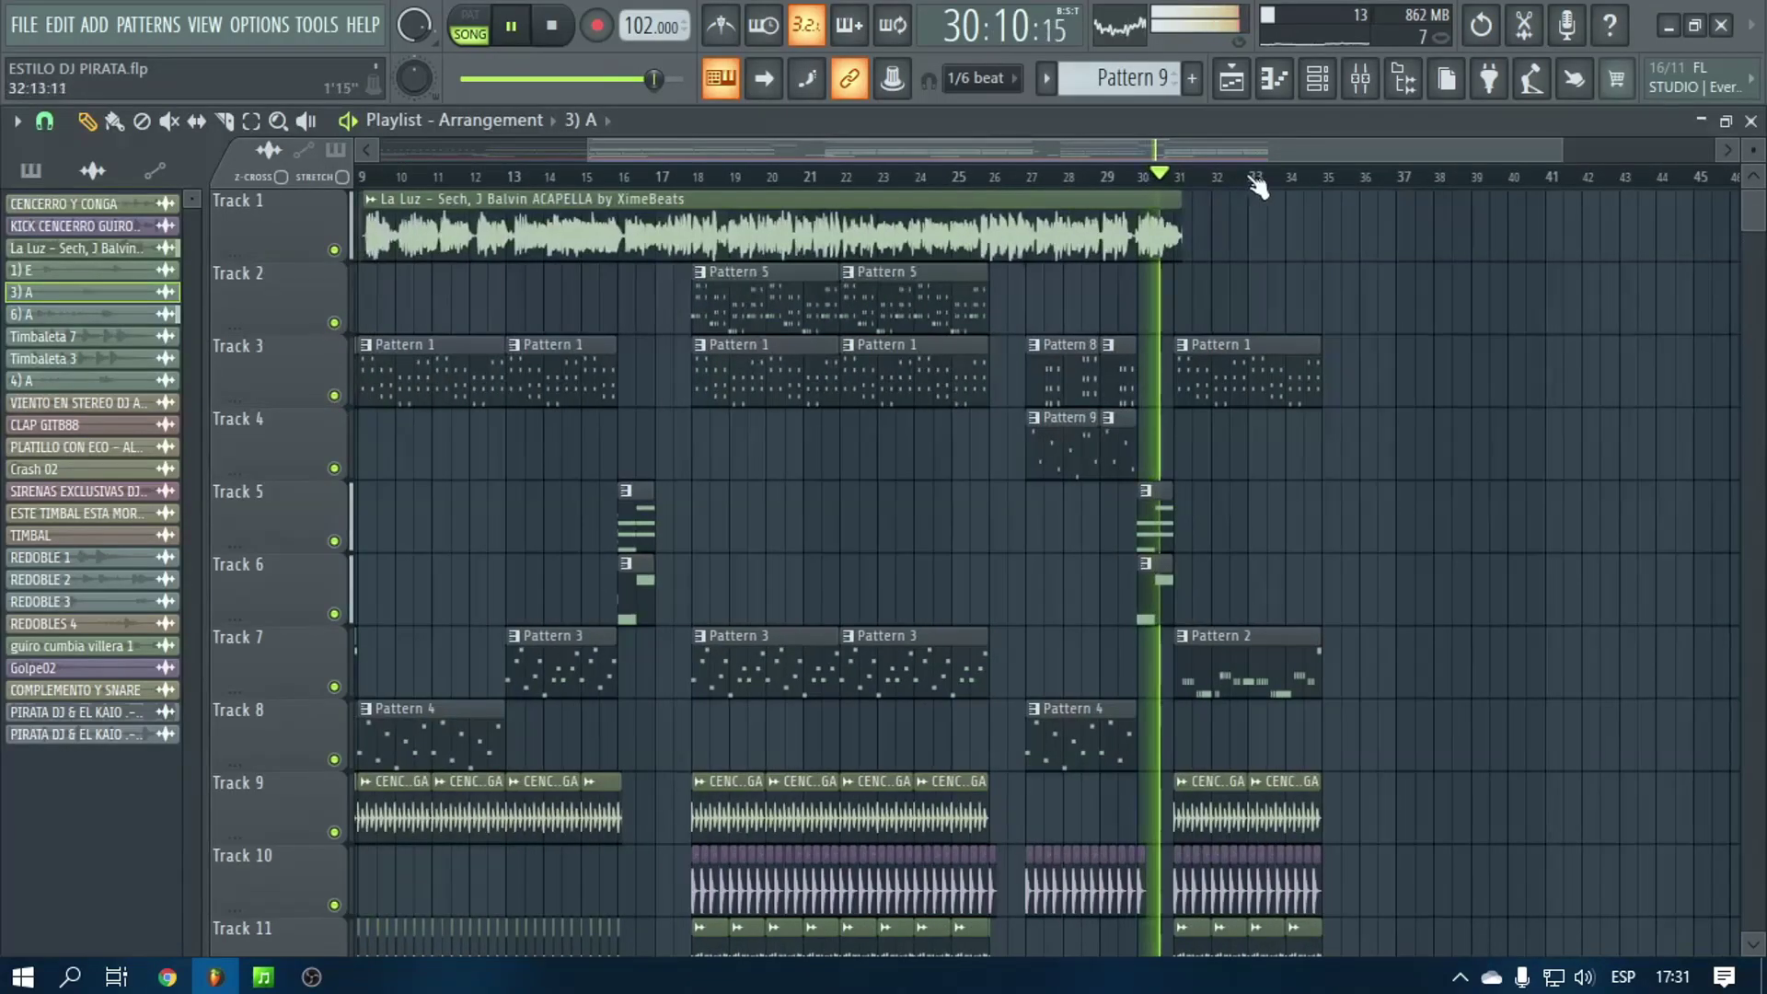
scroll(1259, 480, "down", 3)
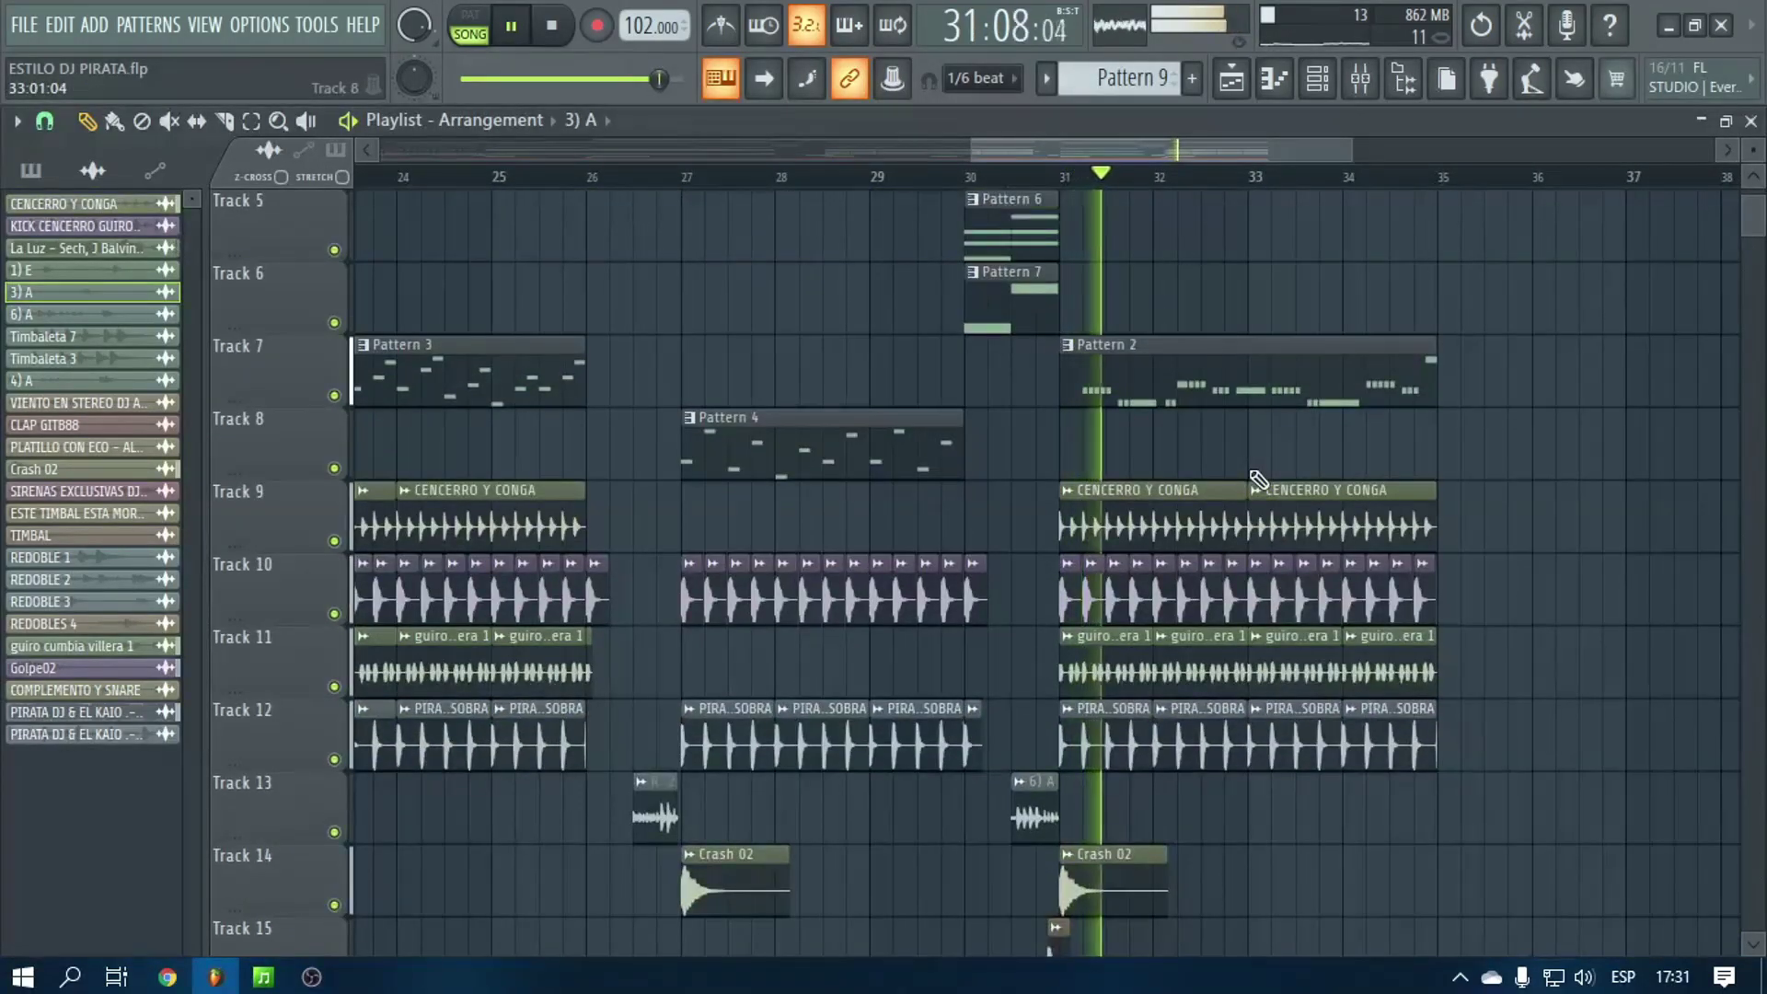
scroll(1484, 416, "up", 4)
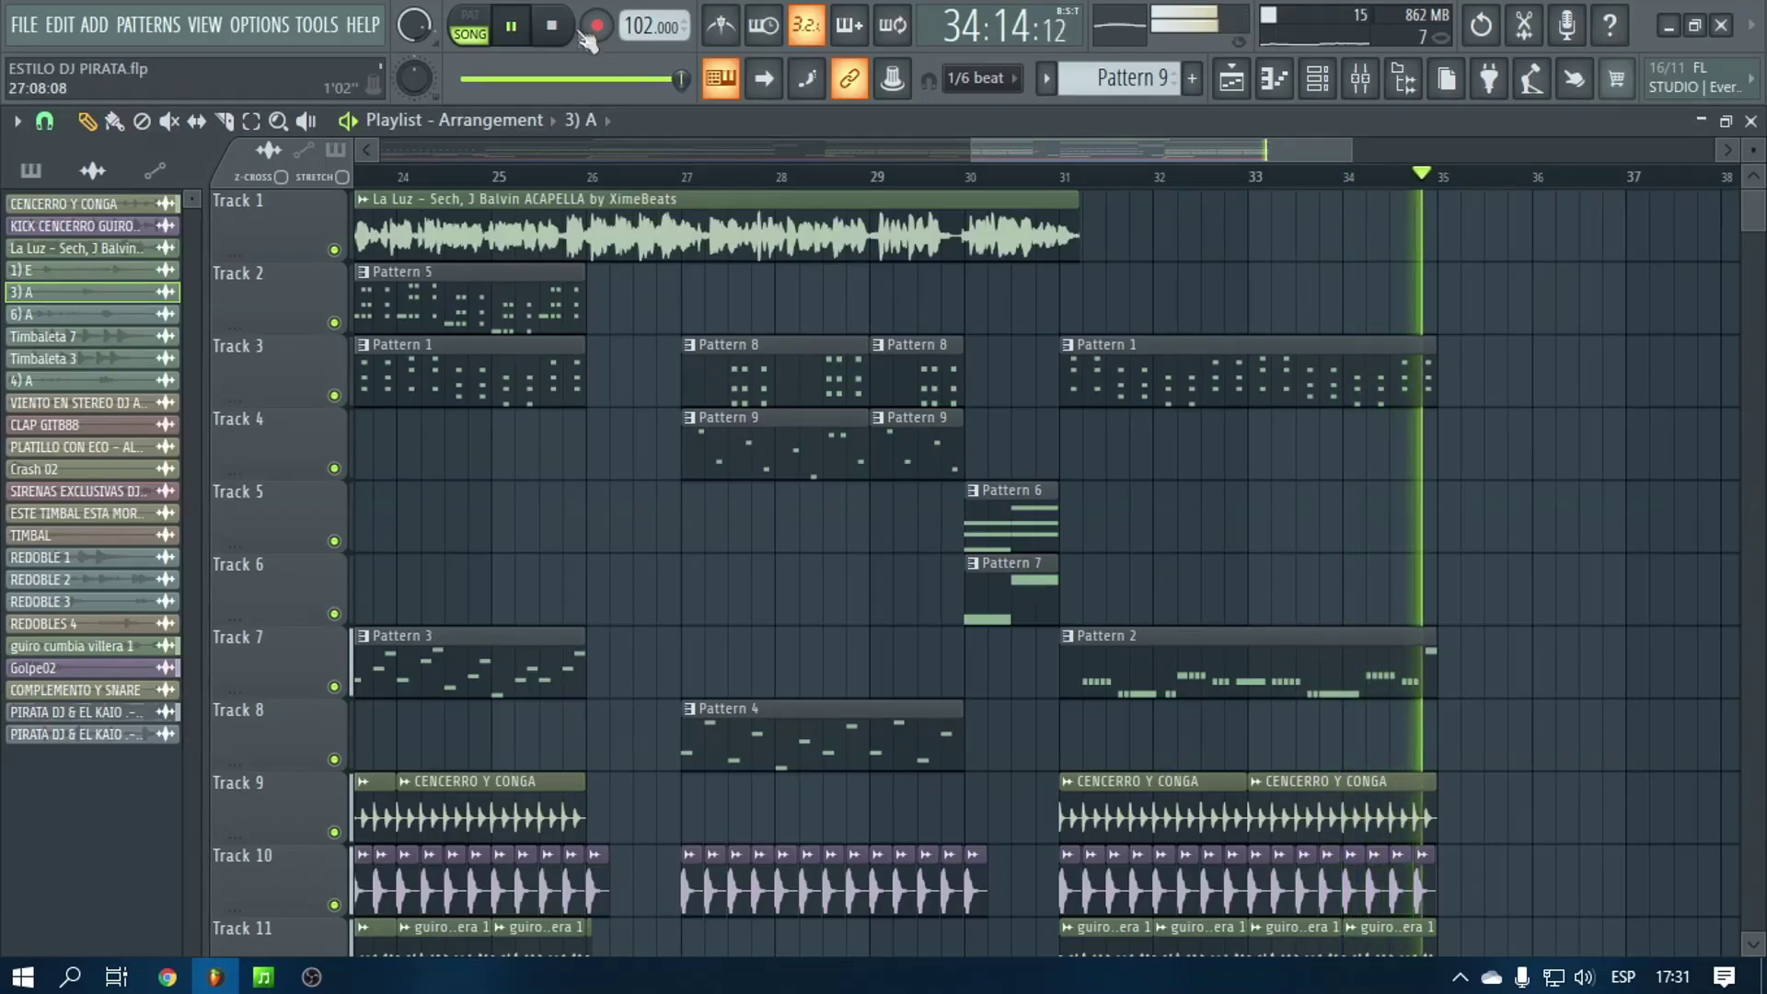
key("space")
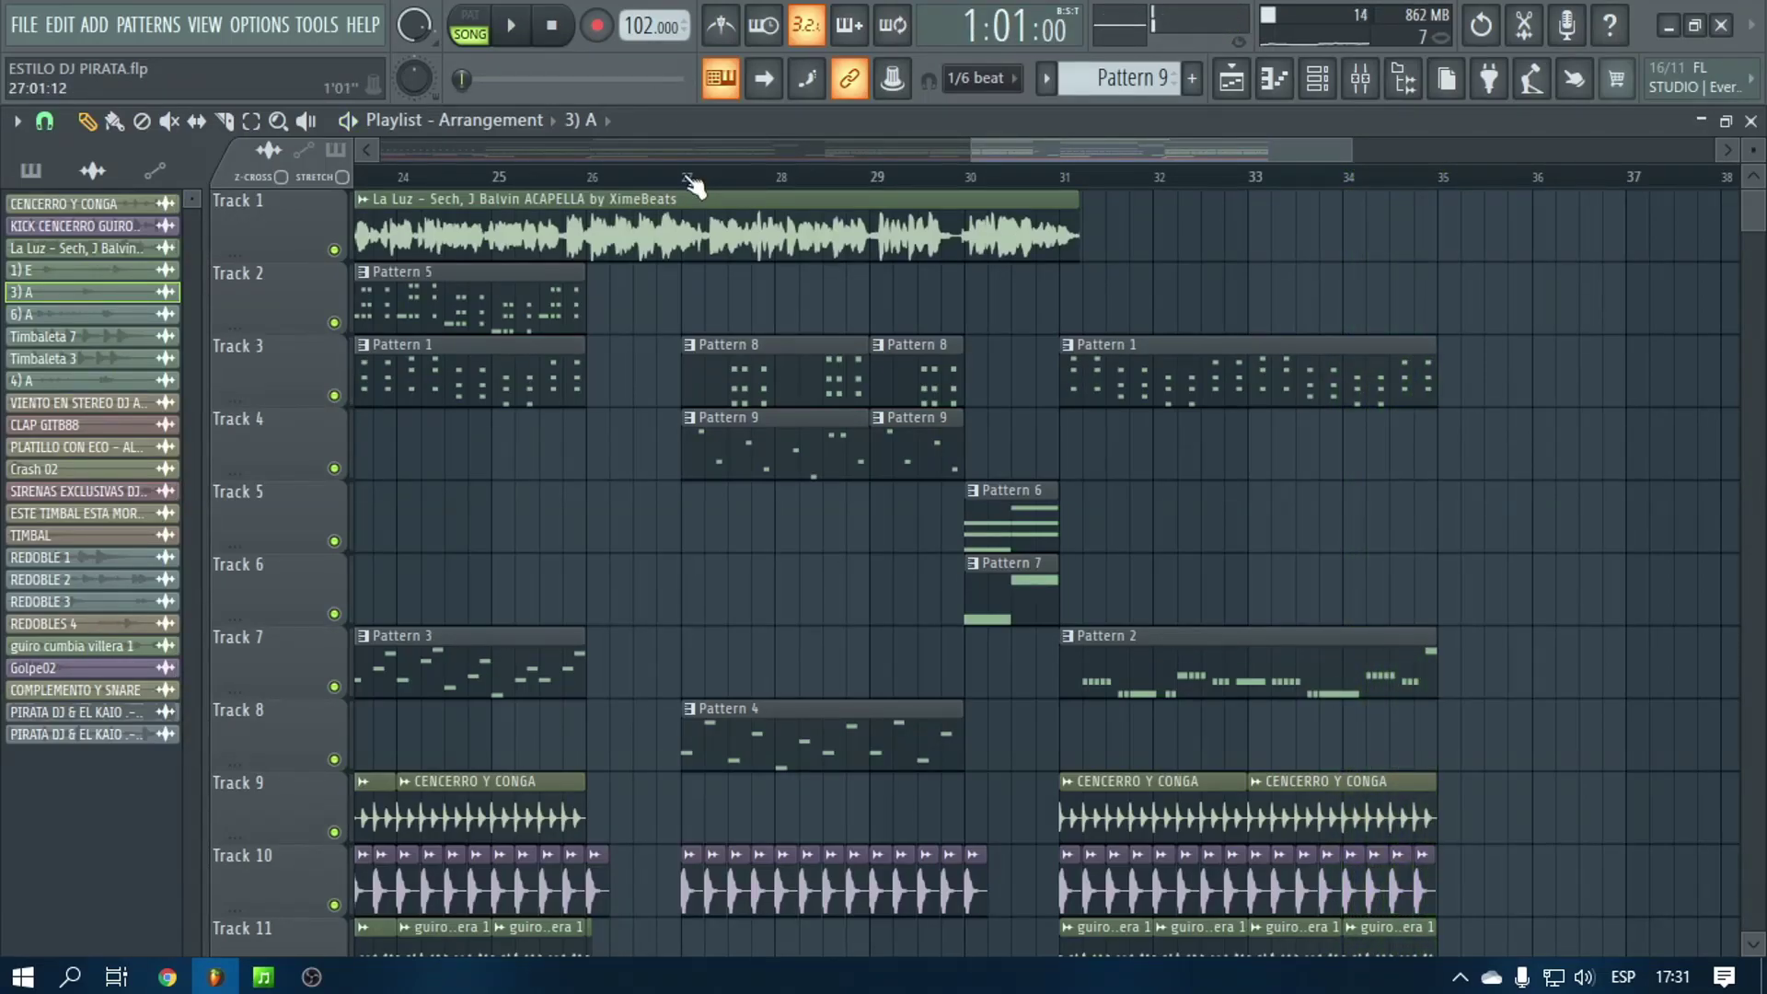
Move the song position to bar 27 and look over the clips across the tracks of that section
left_click(689, 179)
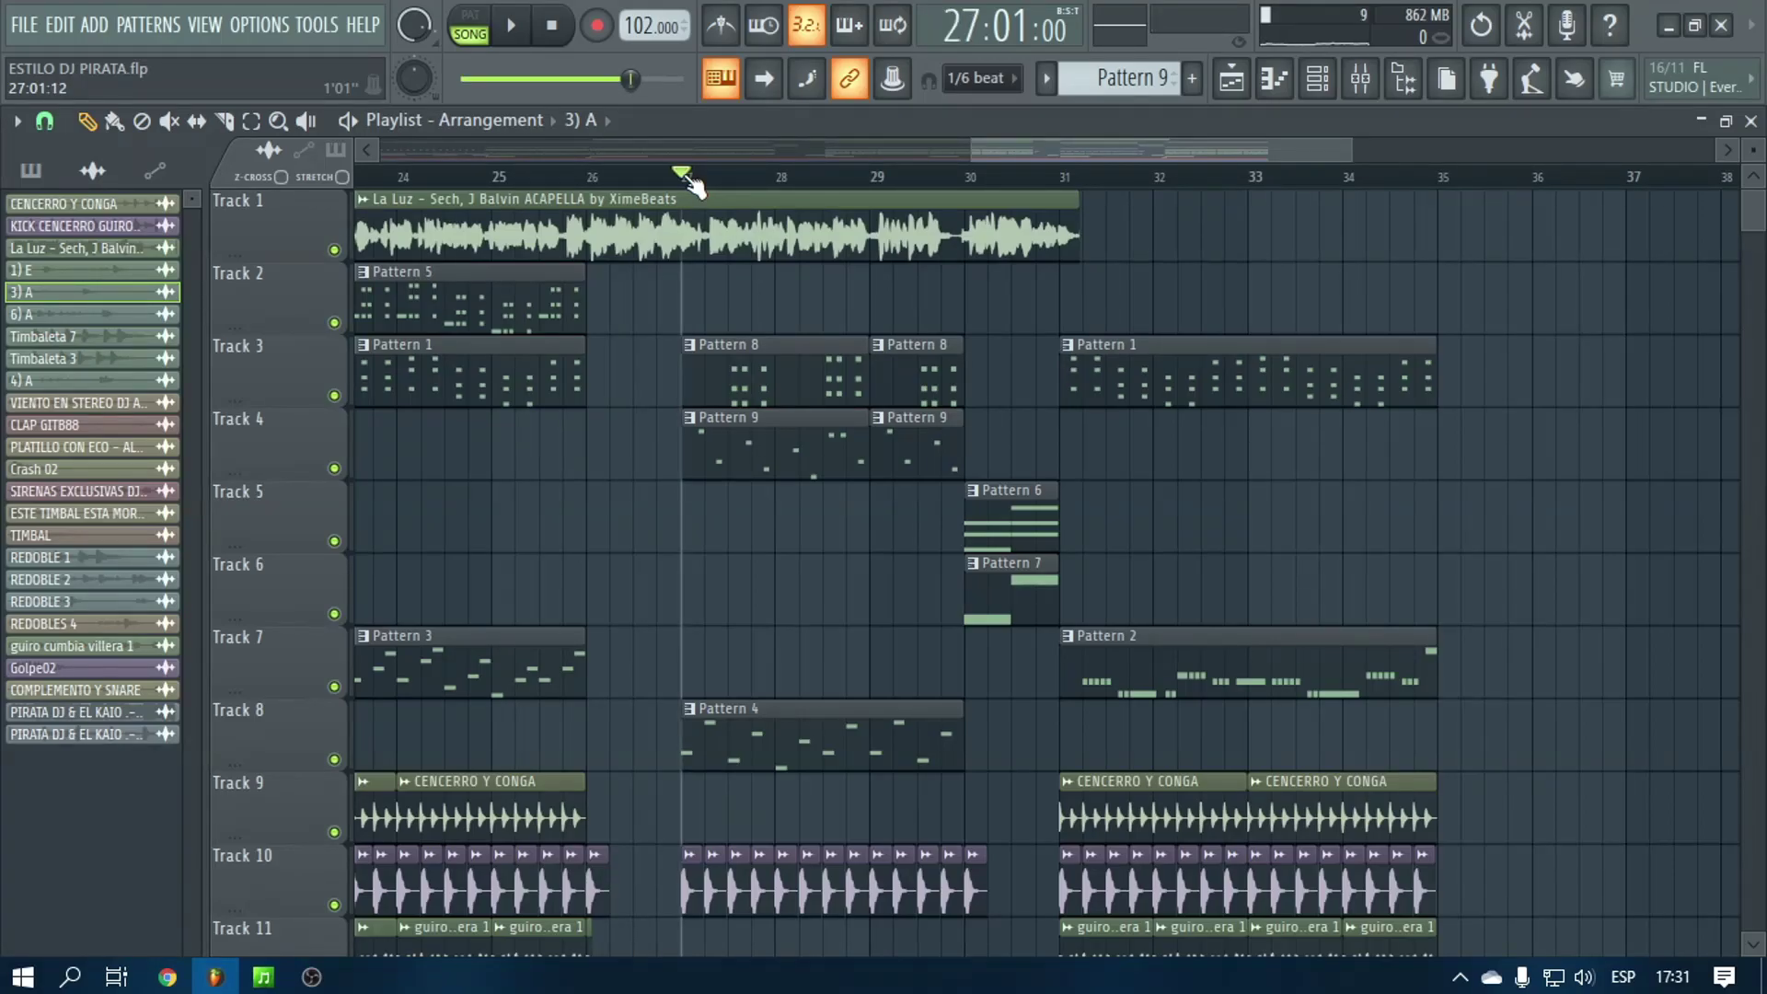
scroll(855, 539, "down", 4)
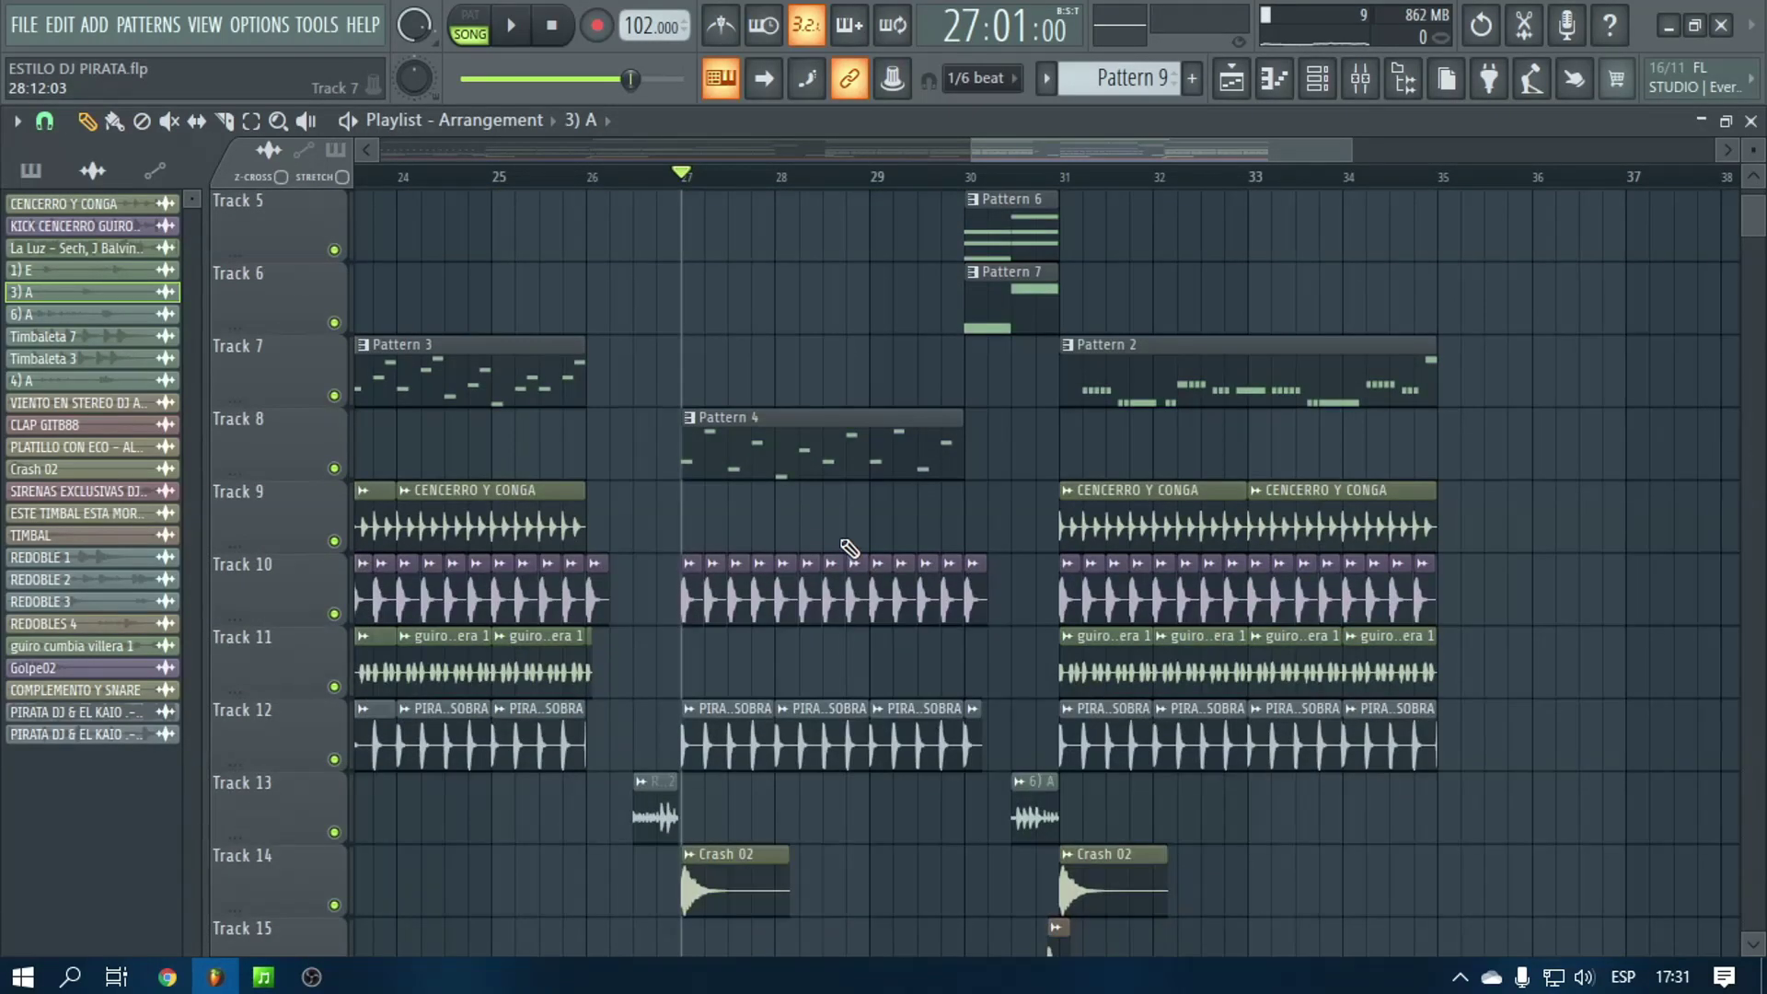
scroll(842, 531, "up", 4)
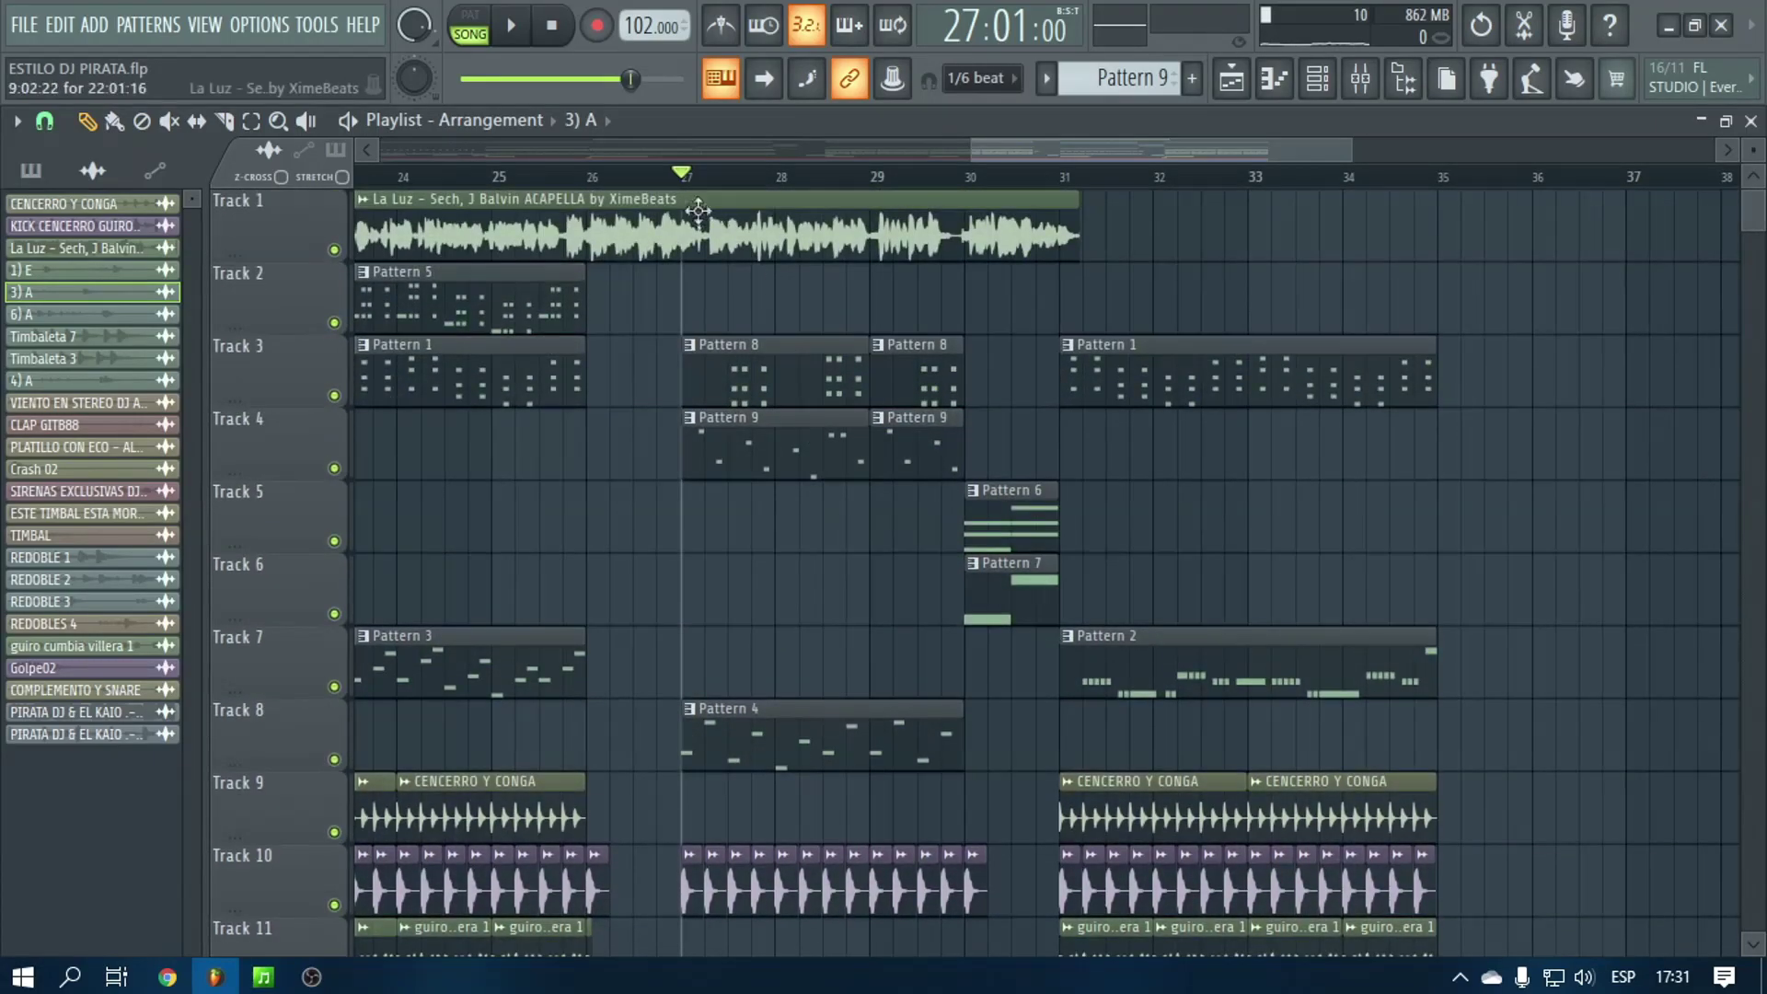
scroll(699, 214, "up", 3)
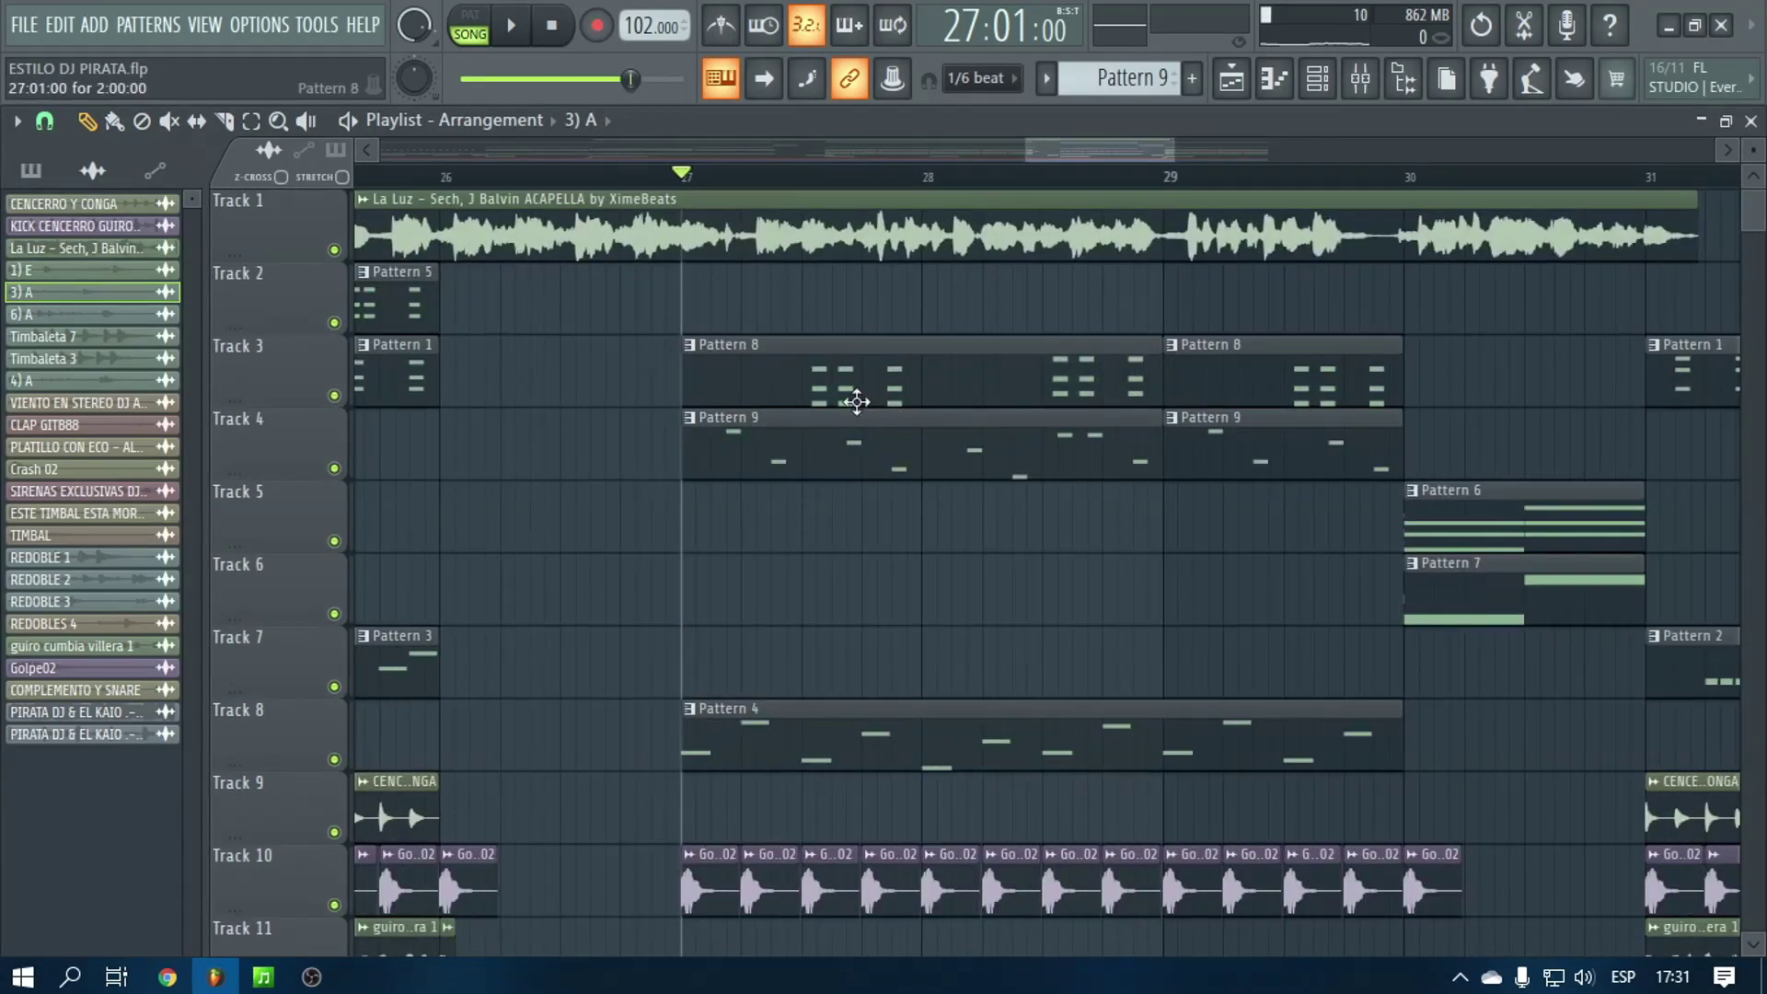
Open the Pattern 8 notes in the piano roll, play them in pattern mode, and stop playback
double_click(856, 402)
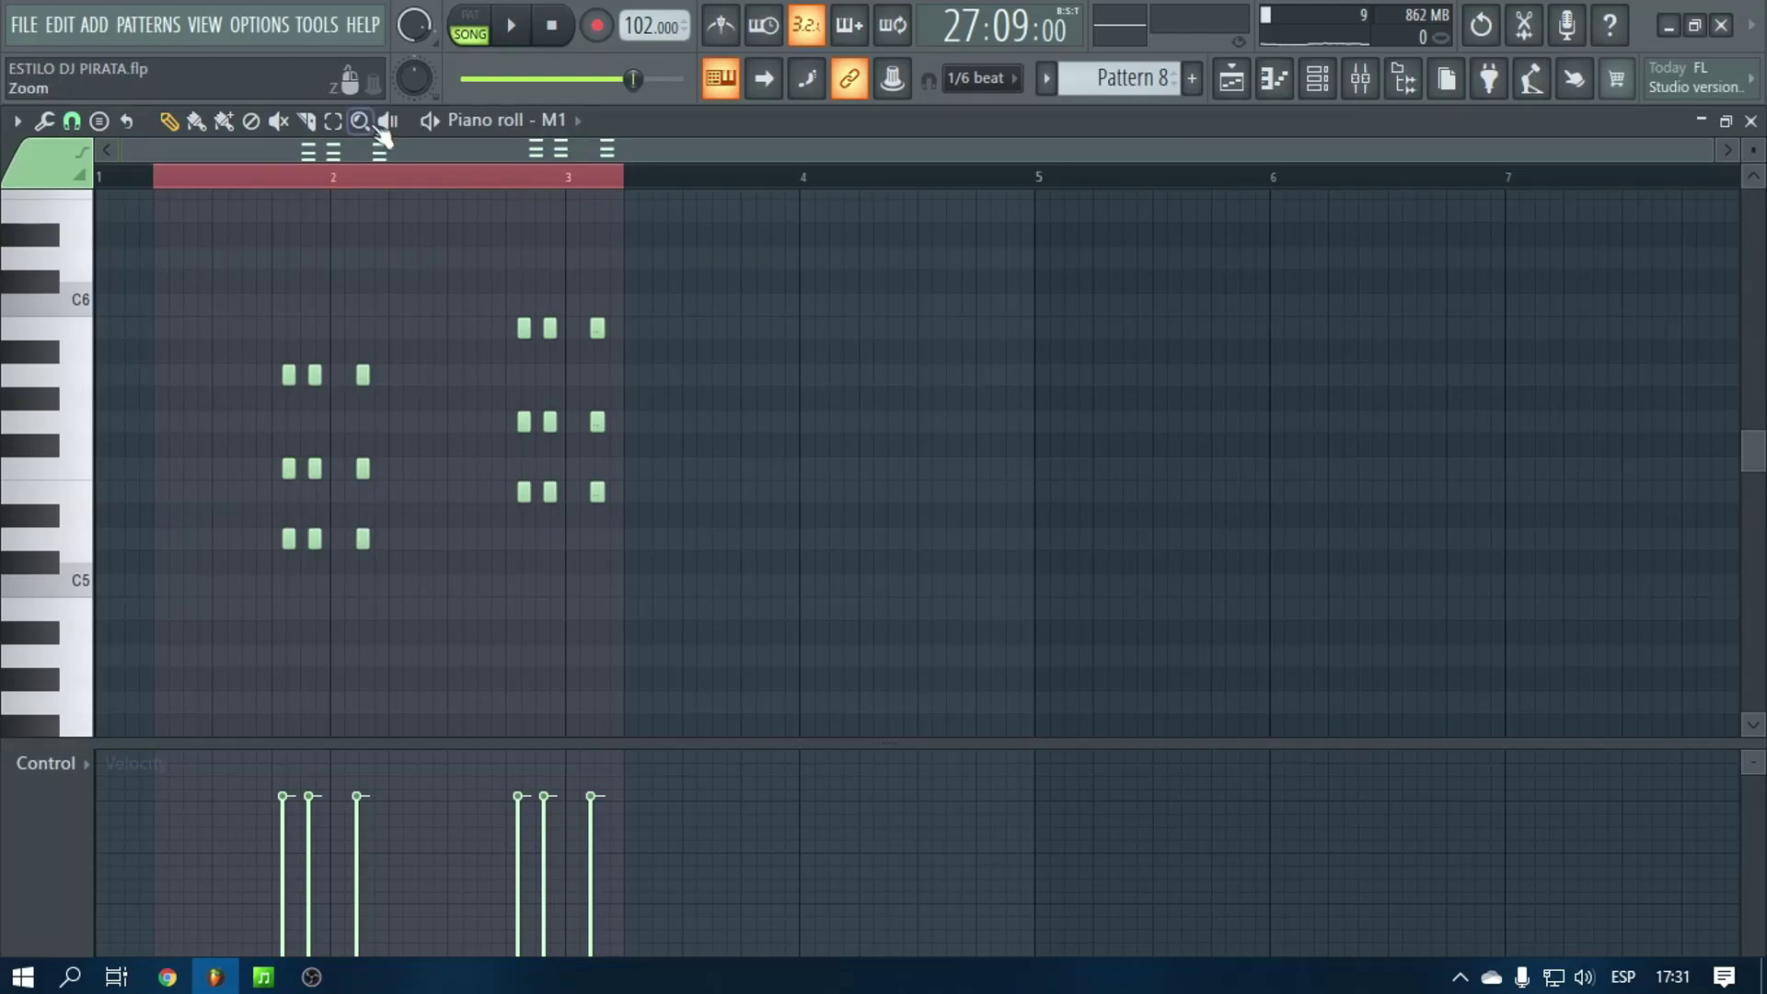
left_click(469, 32)
left_click(512, 25)
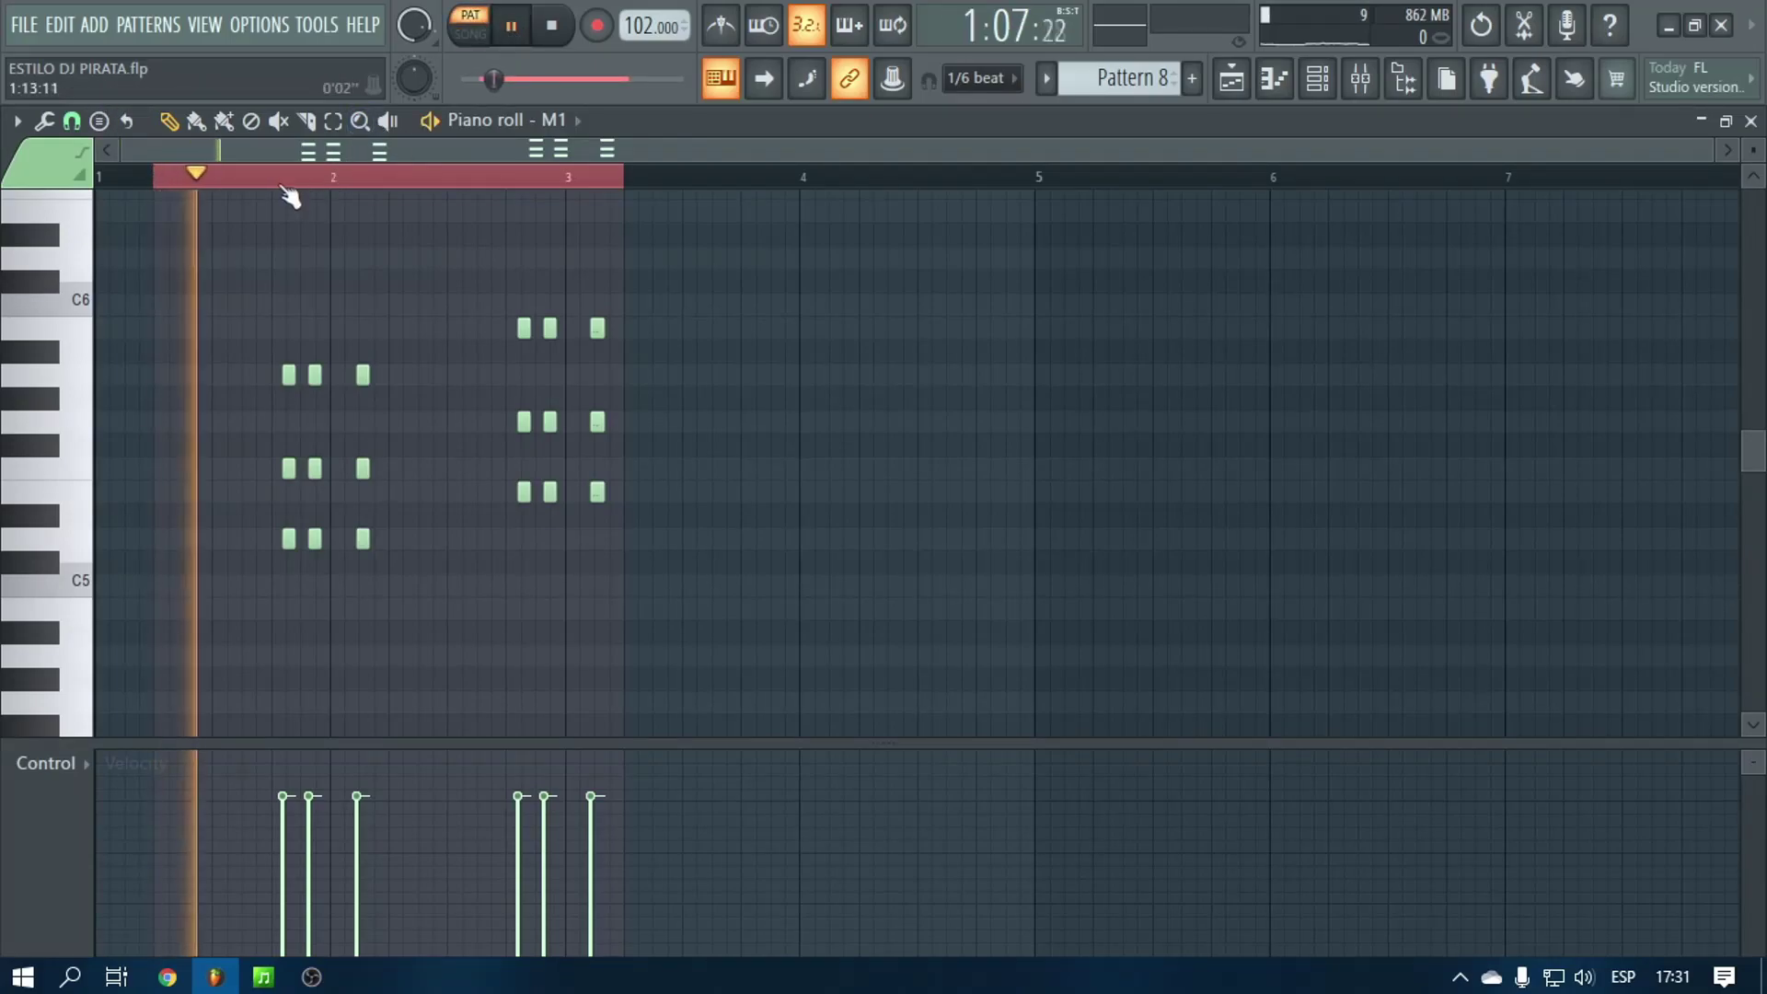
left_click_drag(539, 78, 601, 78)
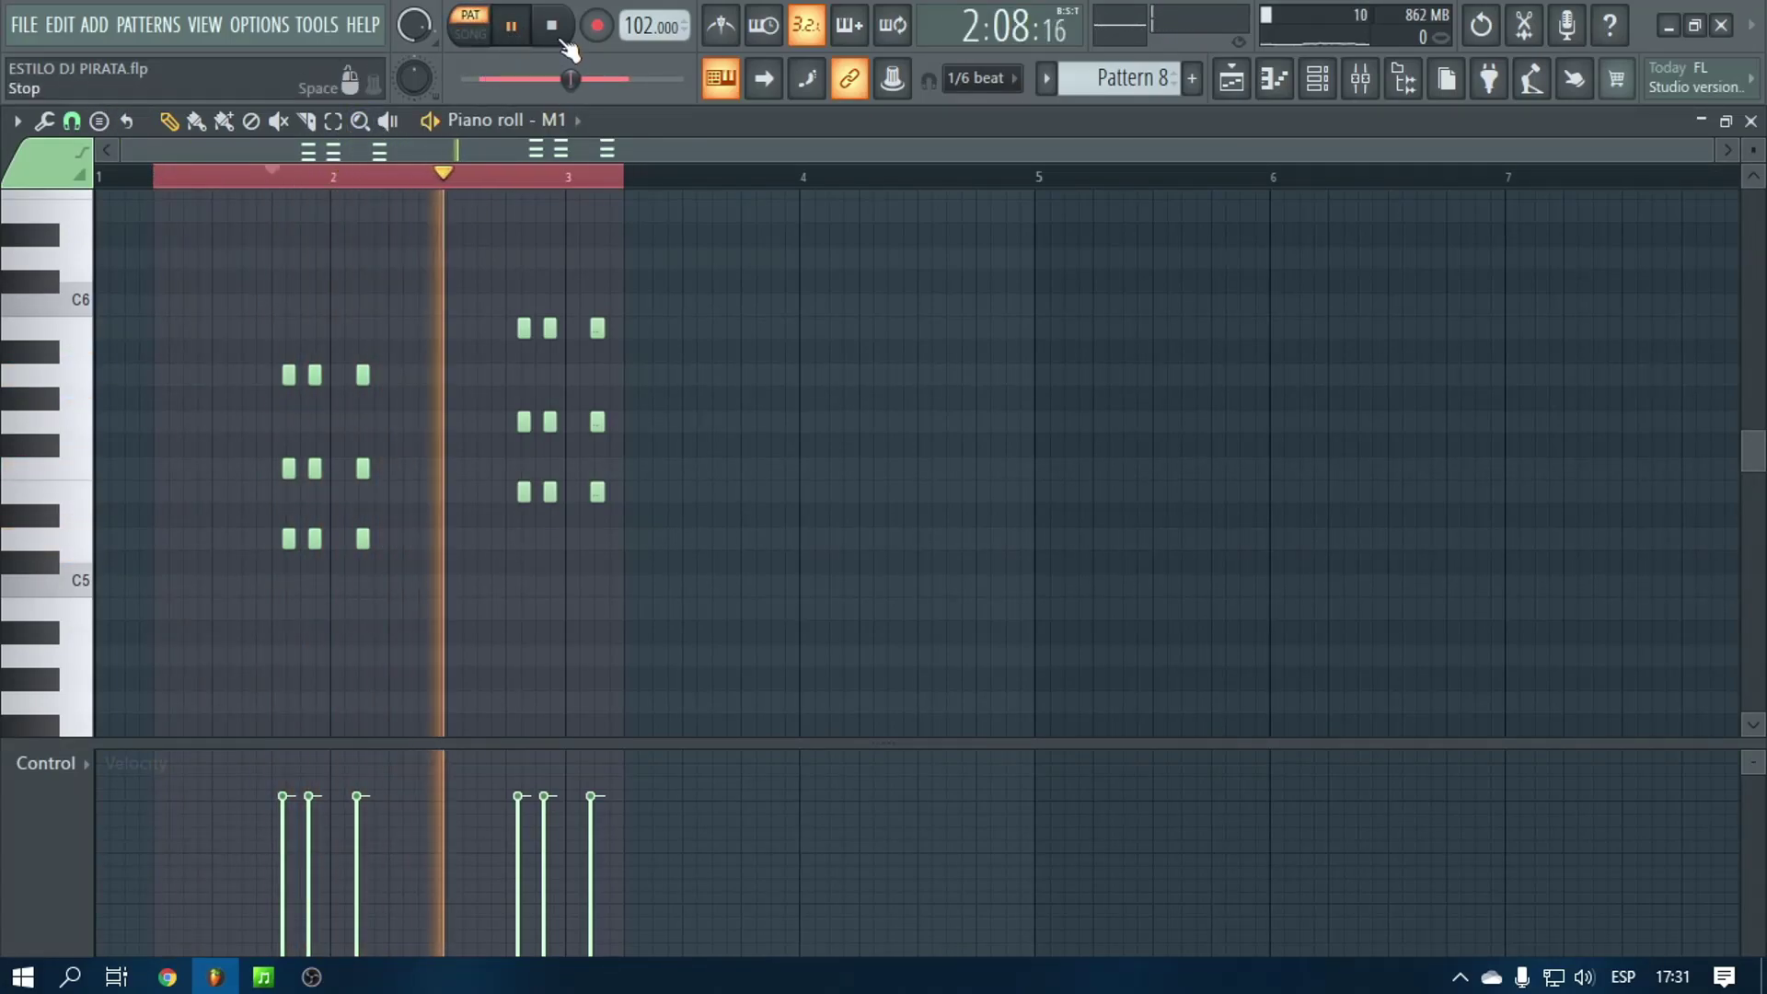
left_click(552, 26)
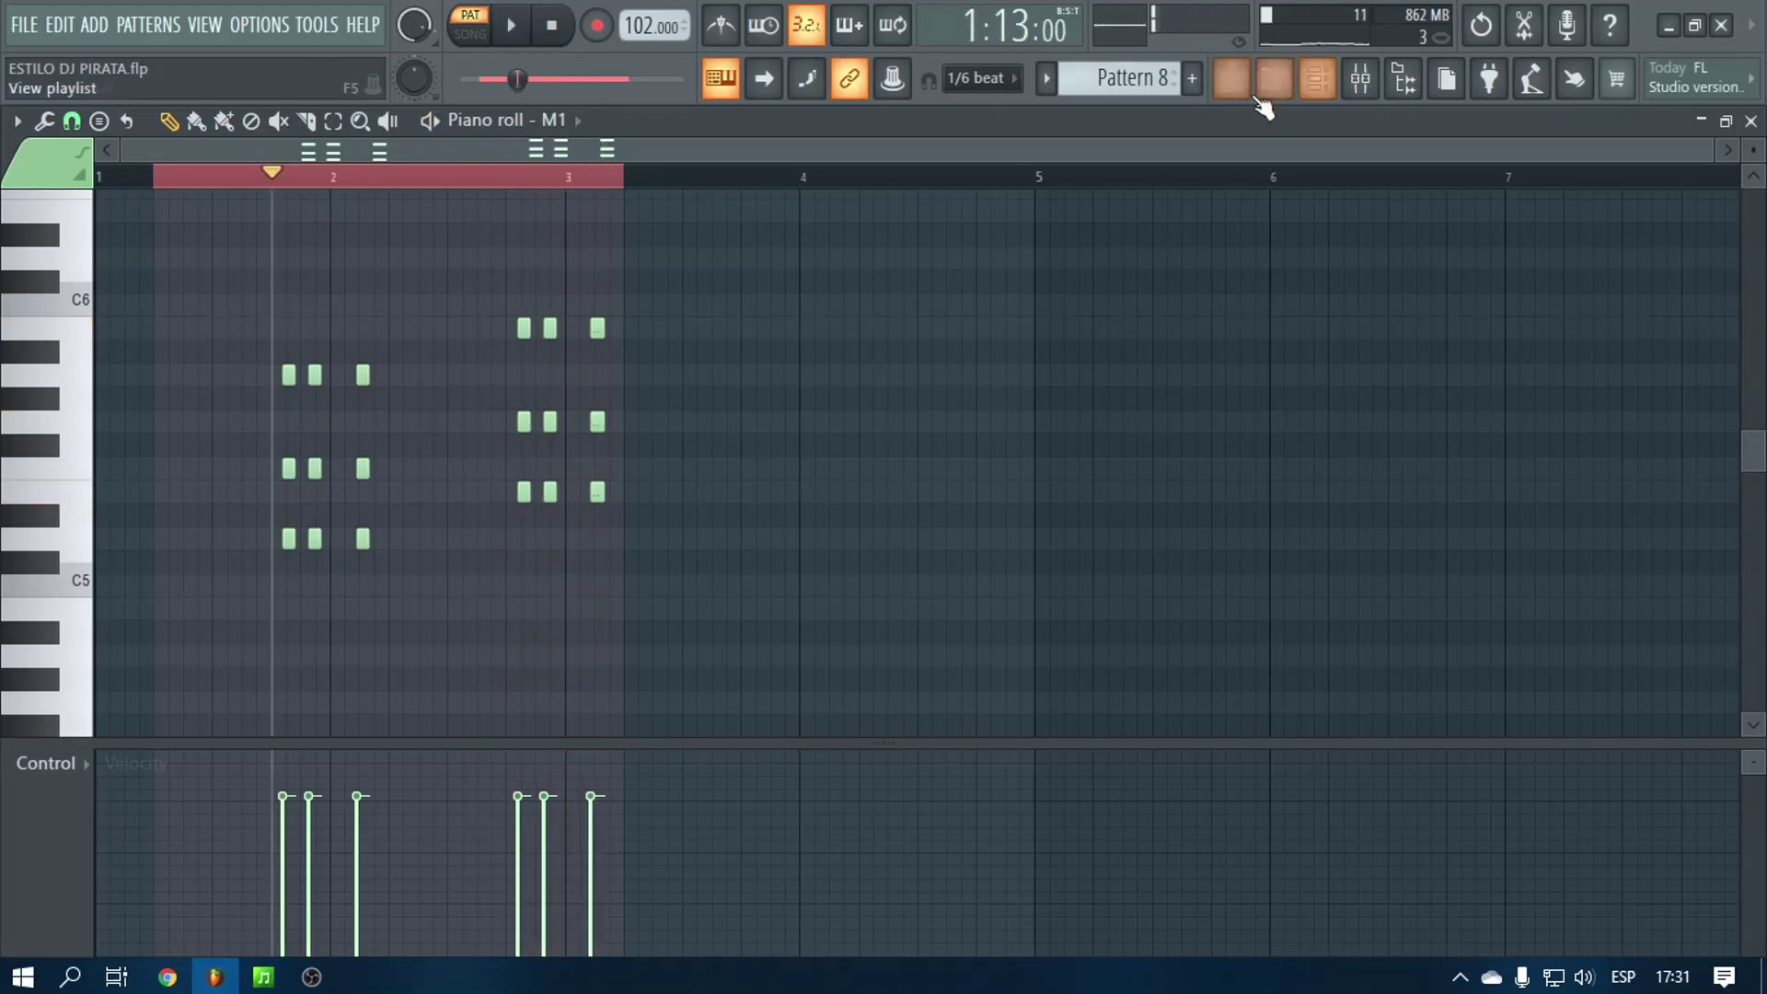
Return to the playlist with the song position at bar 27 and review the full arrangement from Track 1 to Track 17
left_click(1232, 79)
left_click(681, 176)
scroll(689, 184, "down", 3)
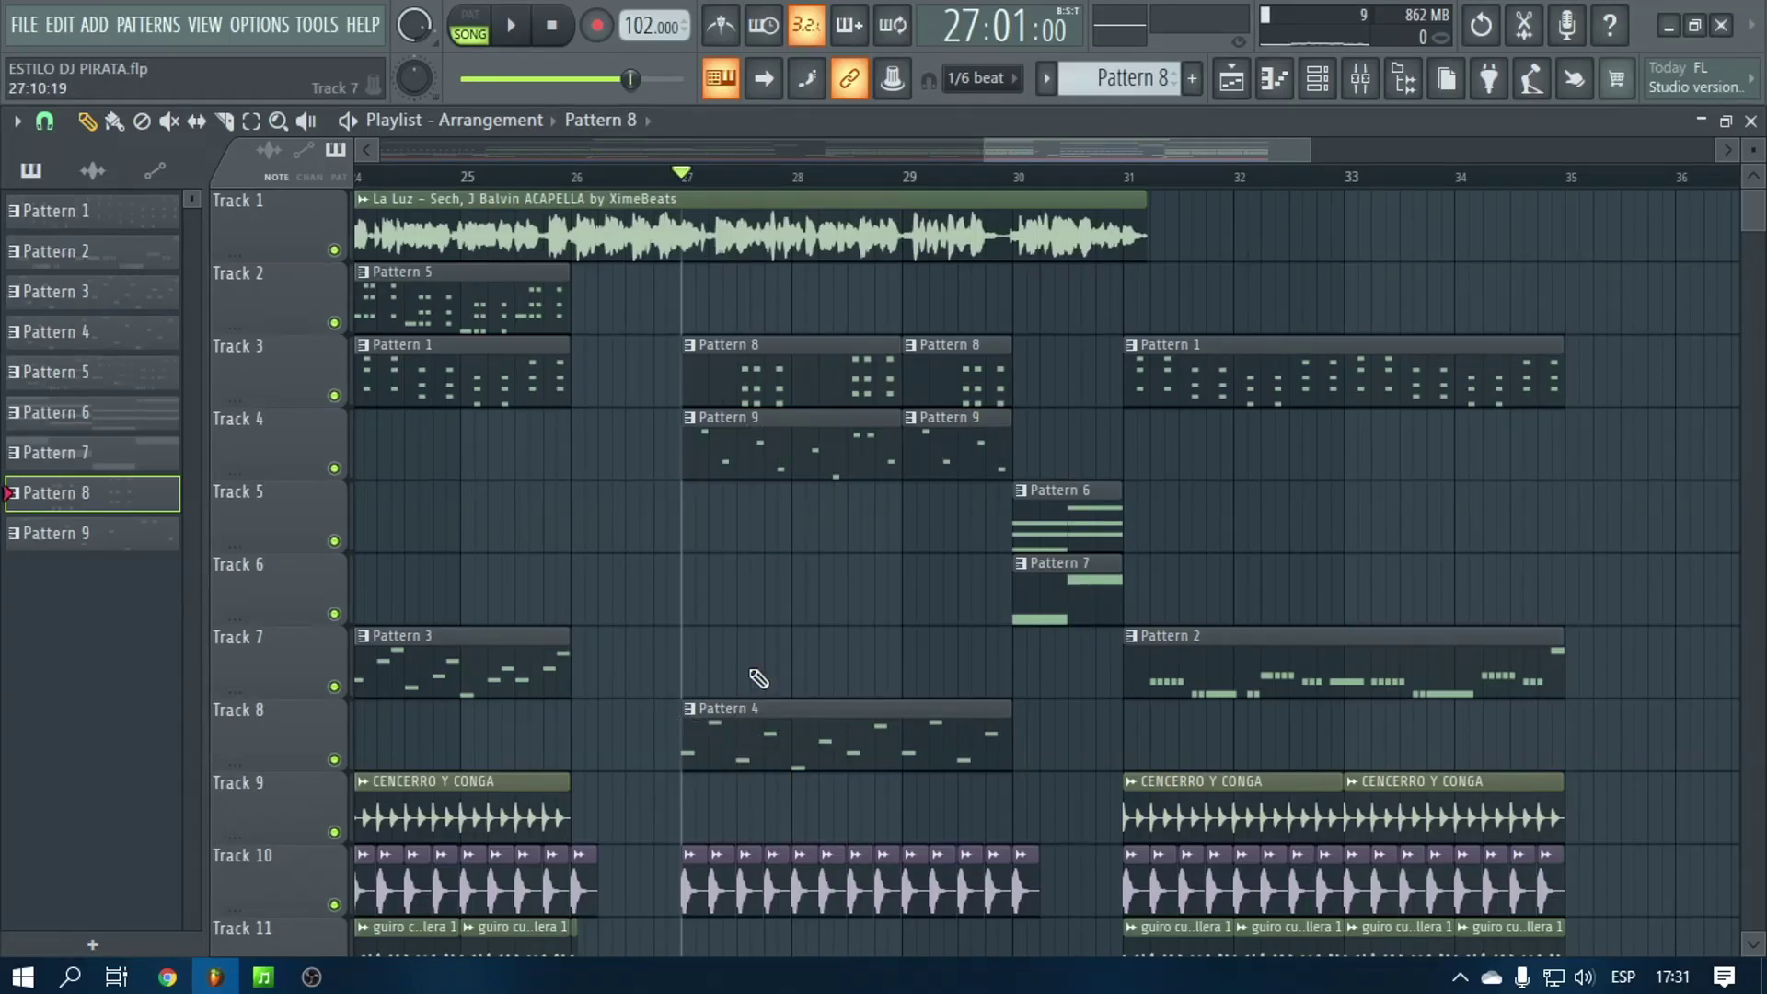
scroll(718, 192, "down", 5)
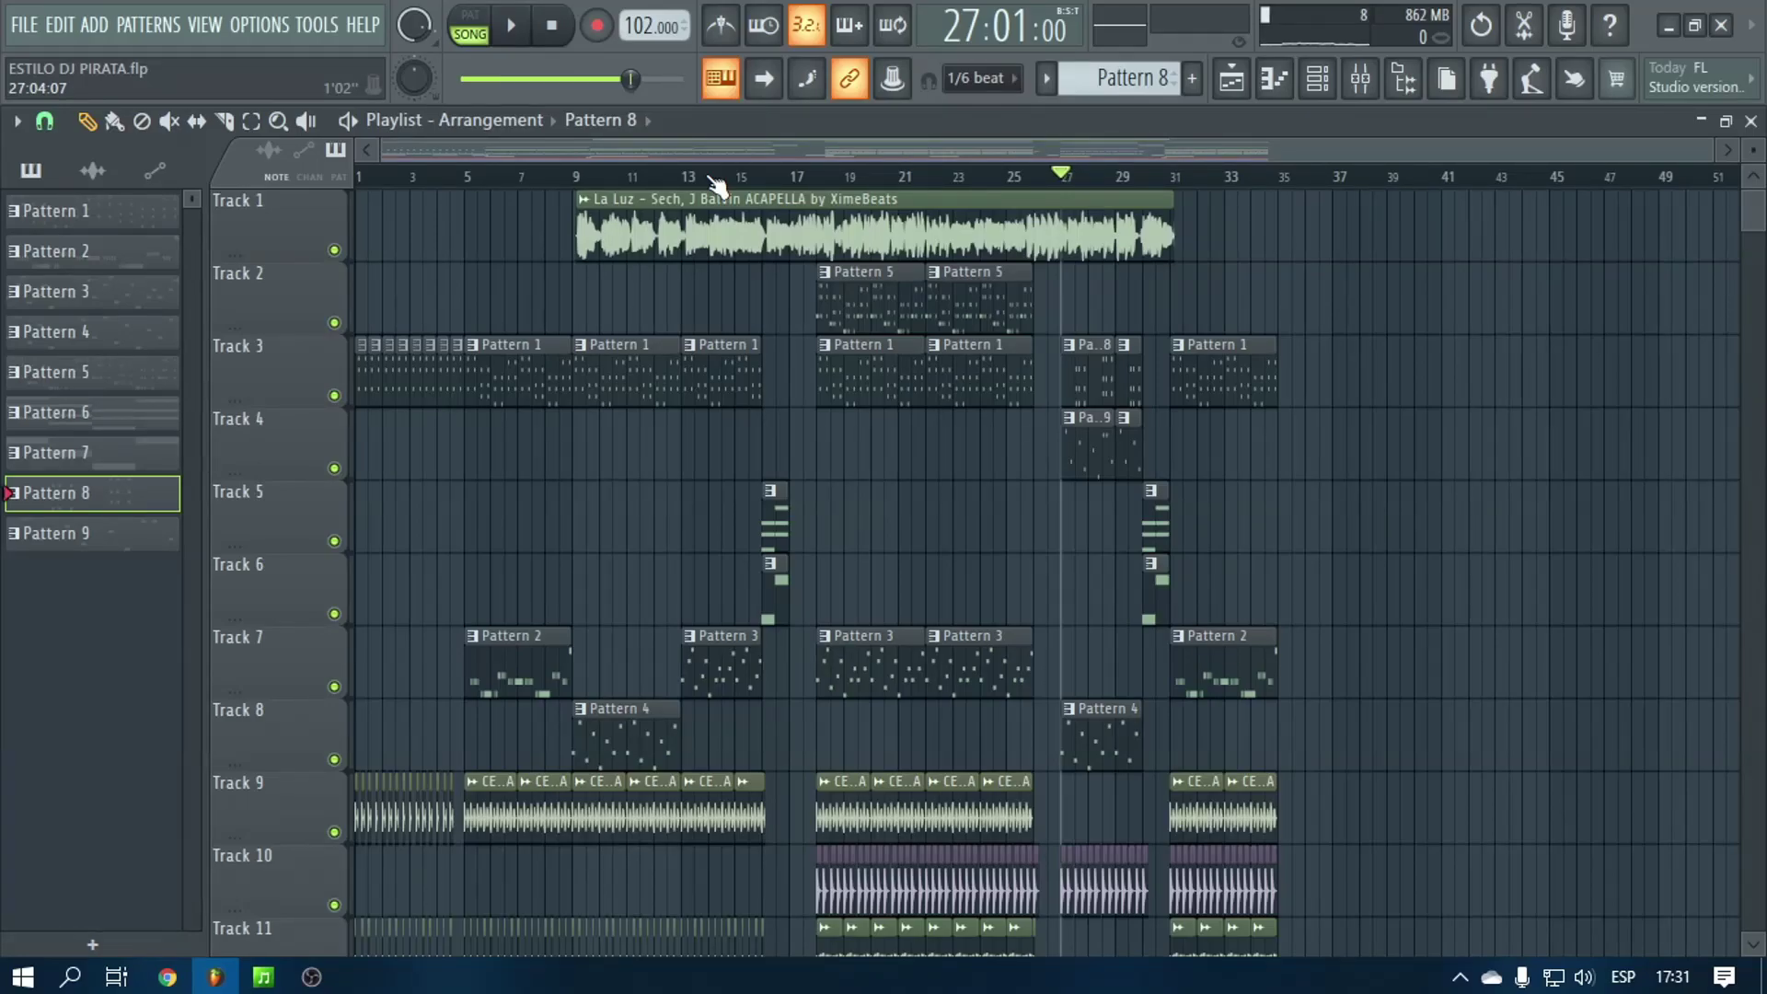
scroll(819, 255, "down", 5)
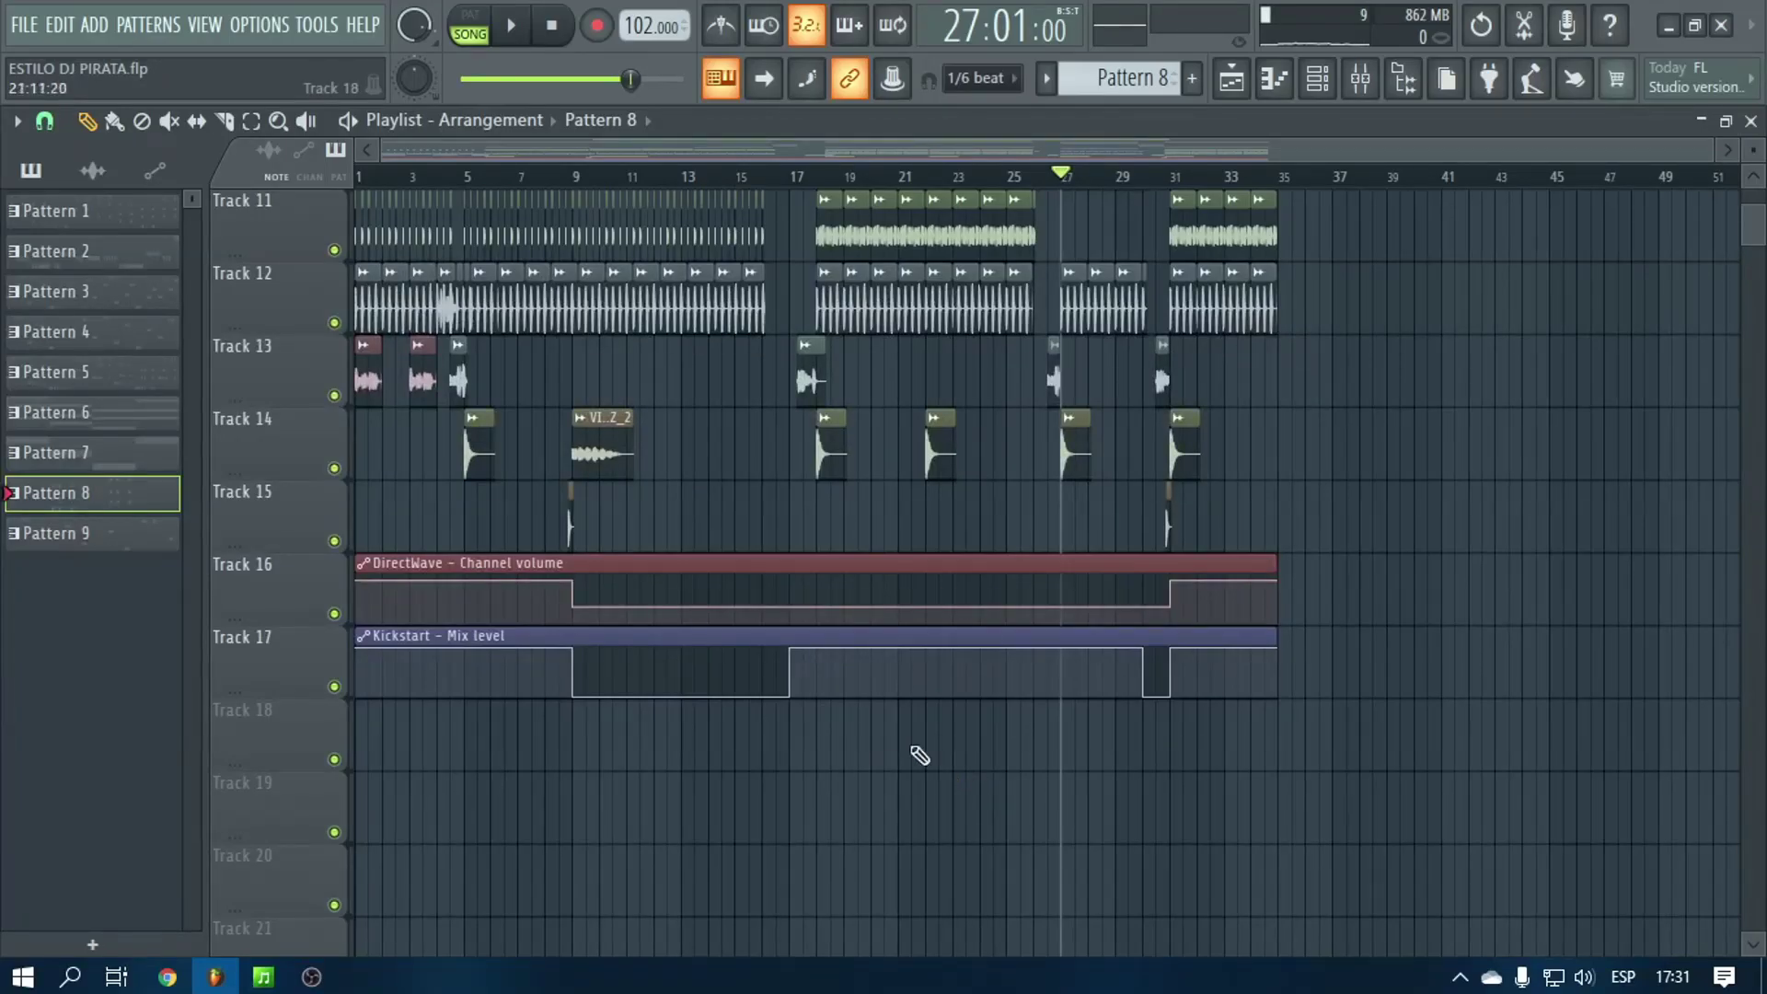
scroll(874, 768, "up", 4)
scroll(788, 780, "up", 2)
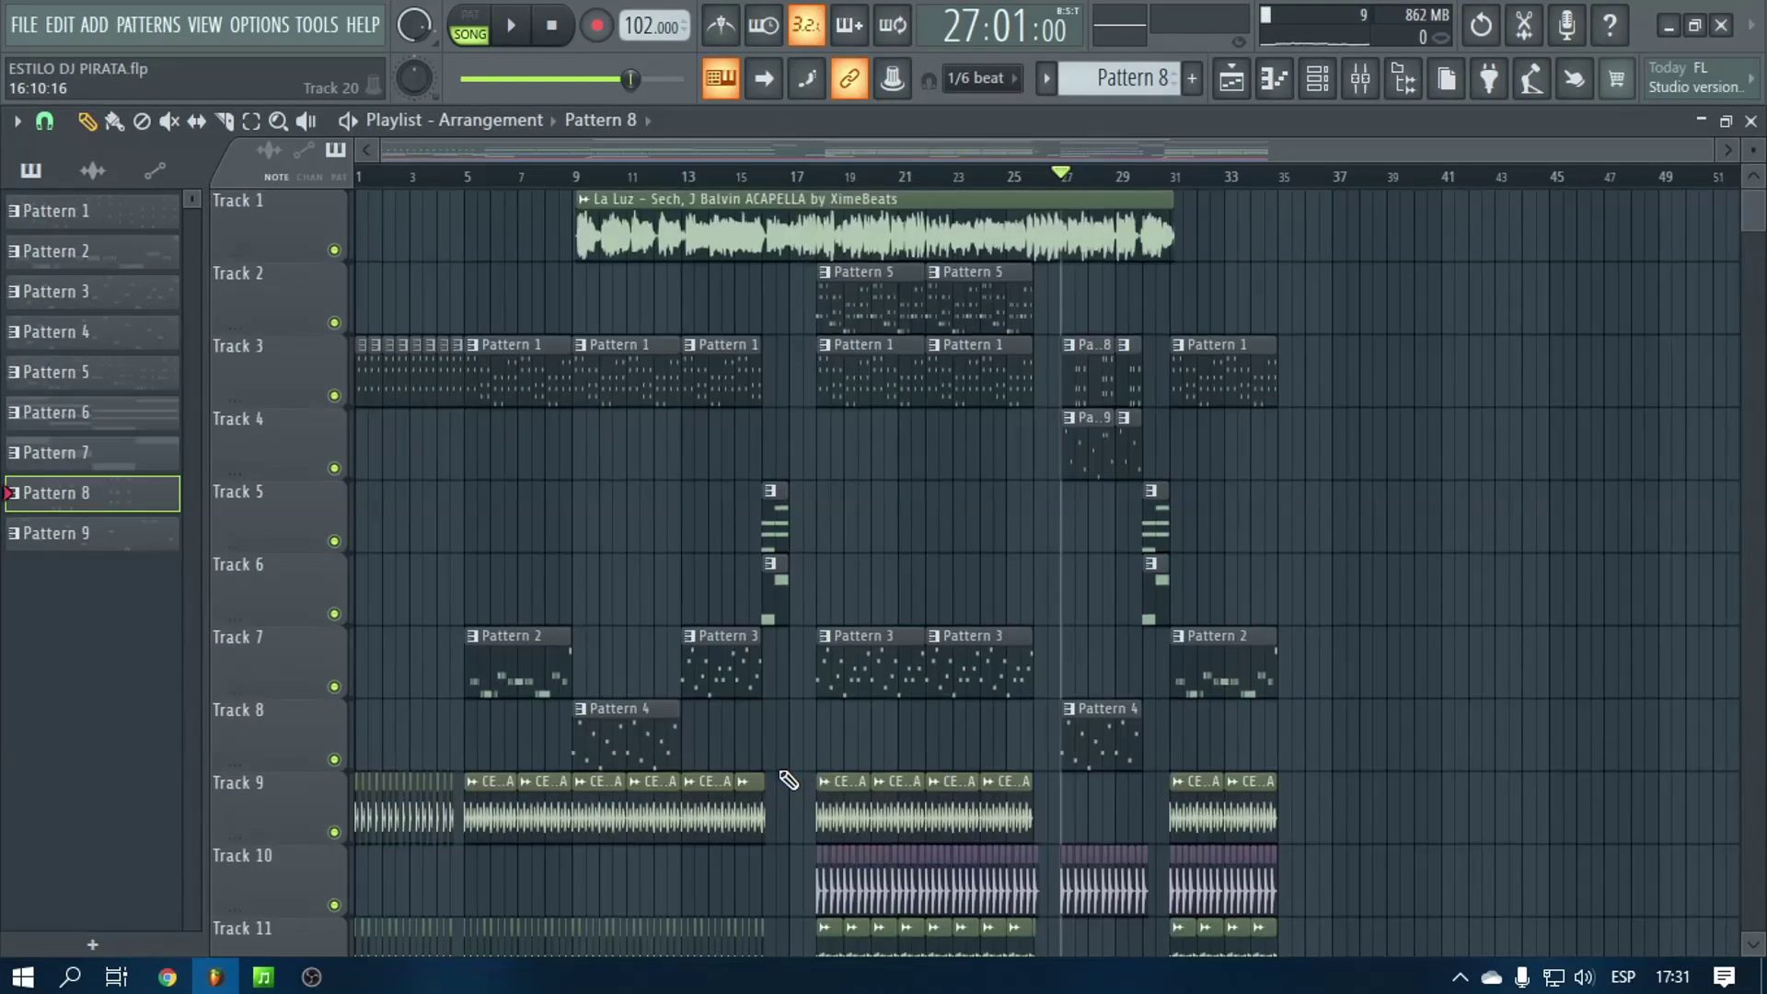
Examine the DirectWave channel volume and Kickstart mix level automation clips against the patterns and samples above them
scroll(543, 455, "down", 5)
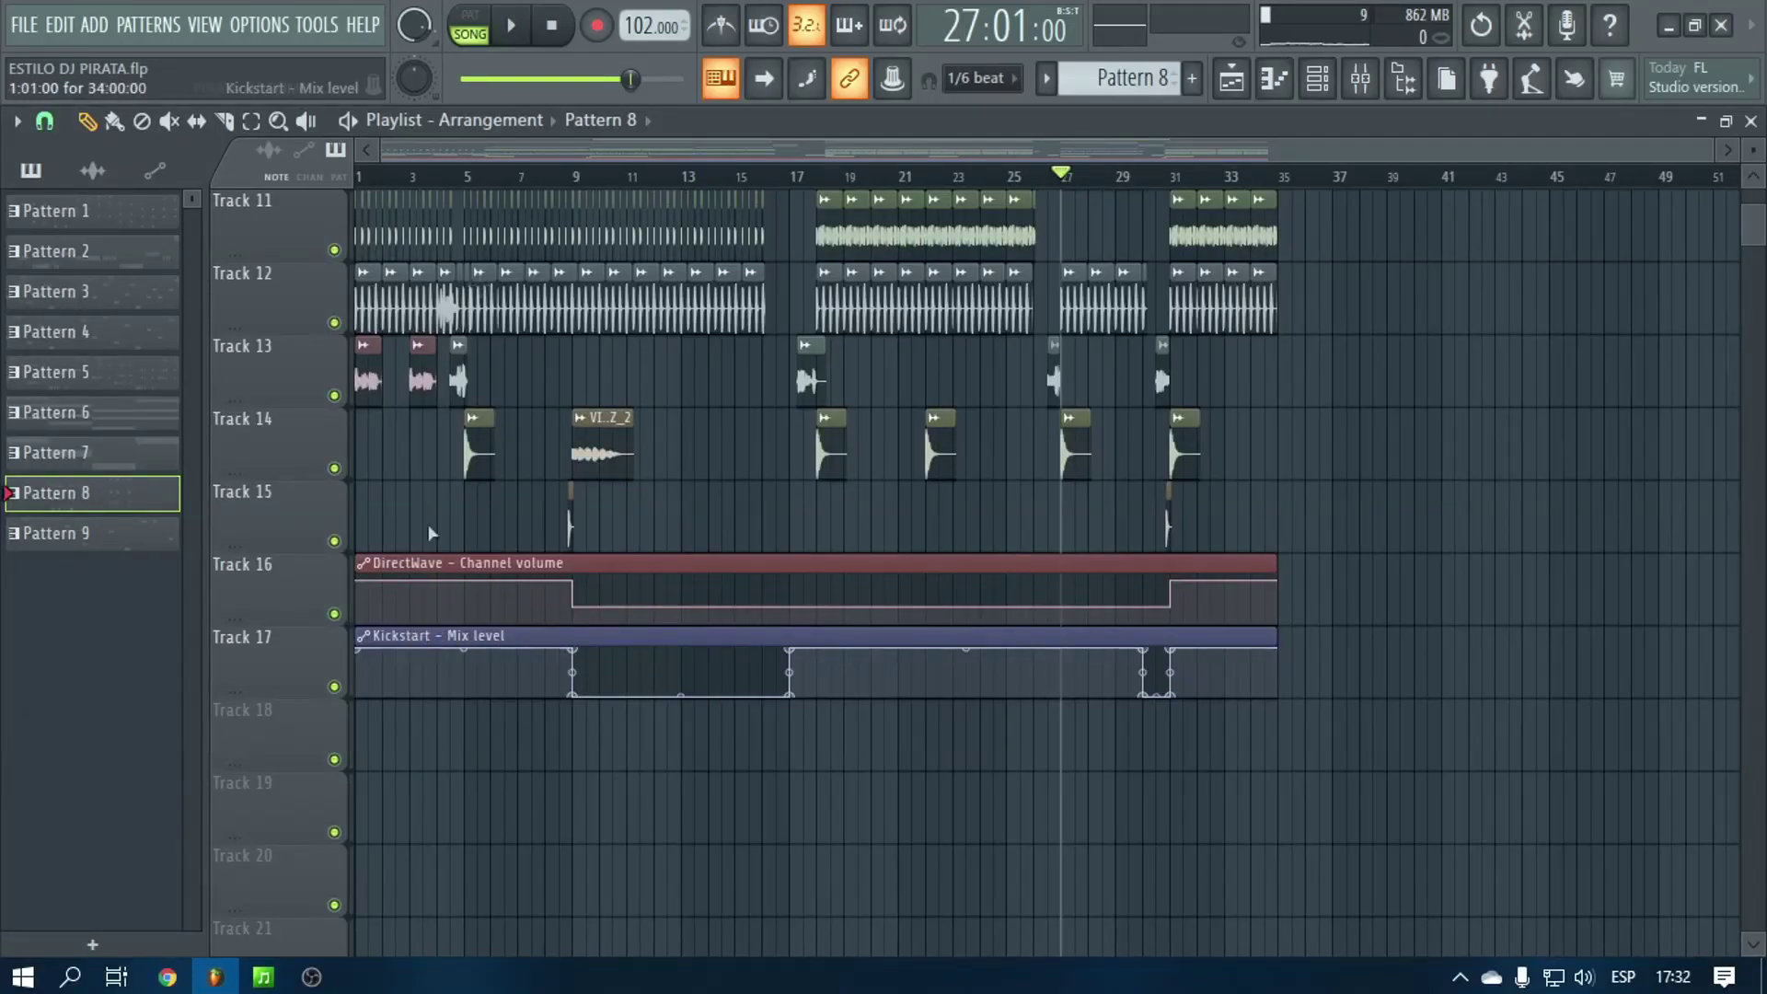
scroll(408, 186, "up", 3)
scroll(930, 178, "down", 3)
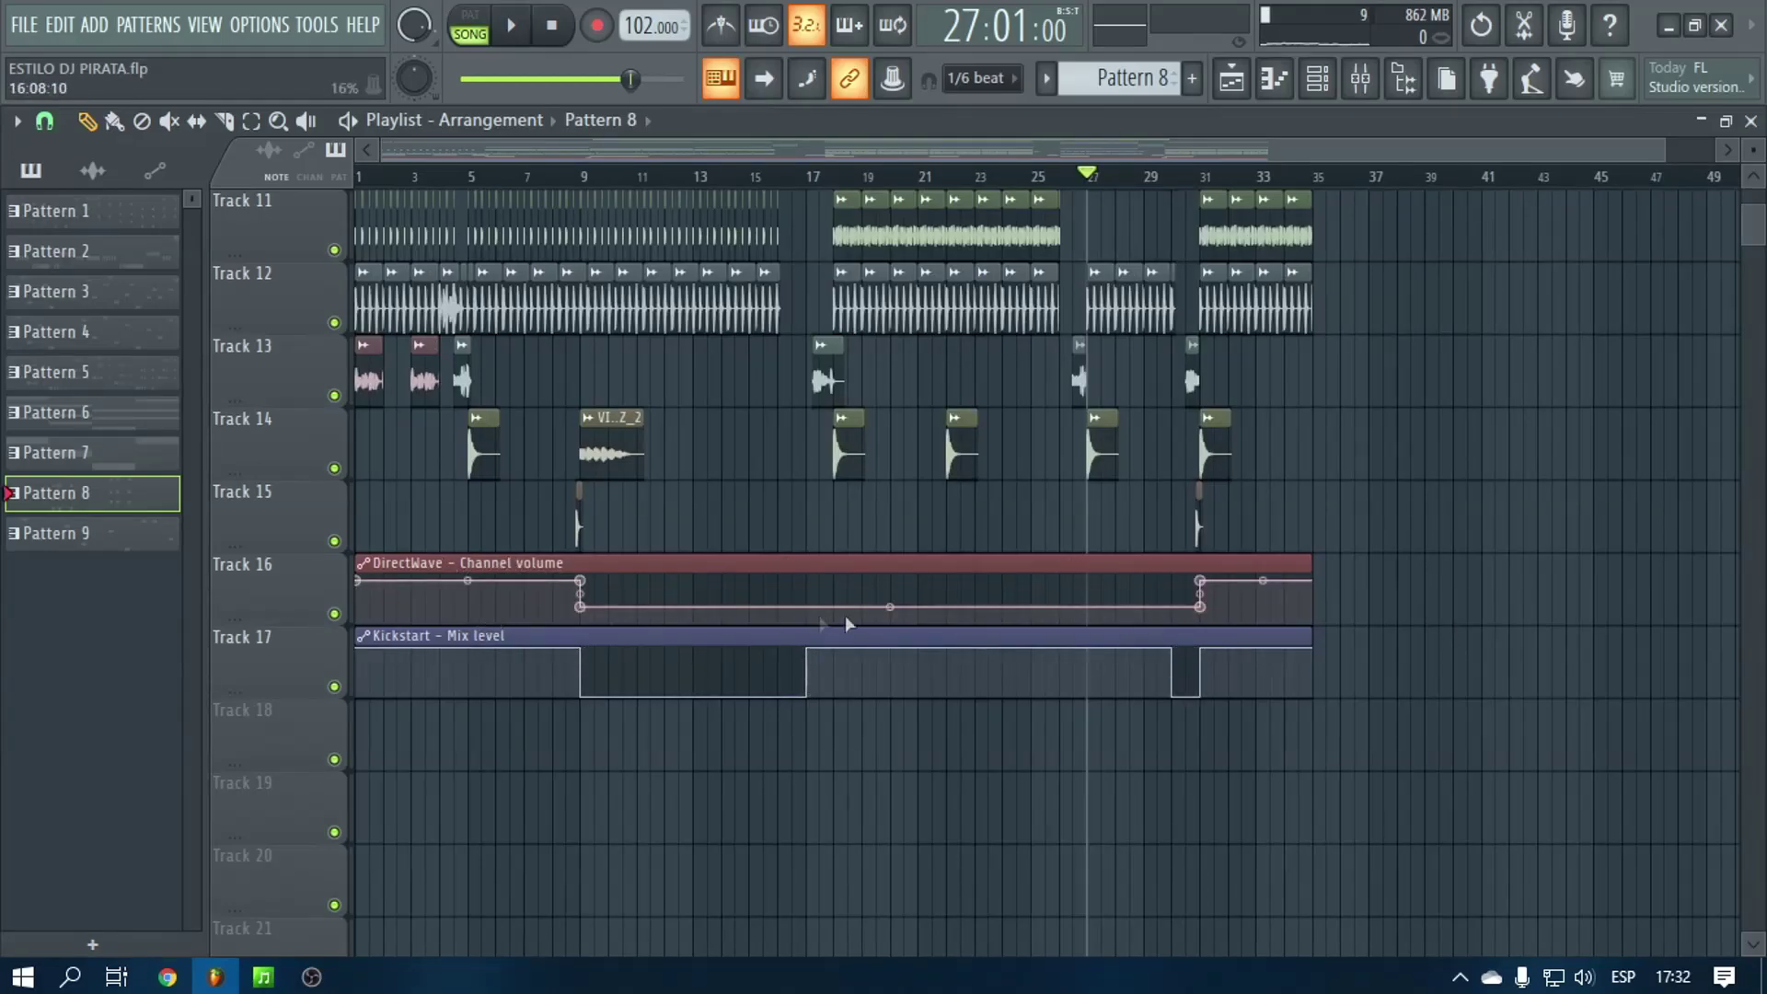
scroll(845, 615, "up", 5)
scroll(751, 713, "down", 5)
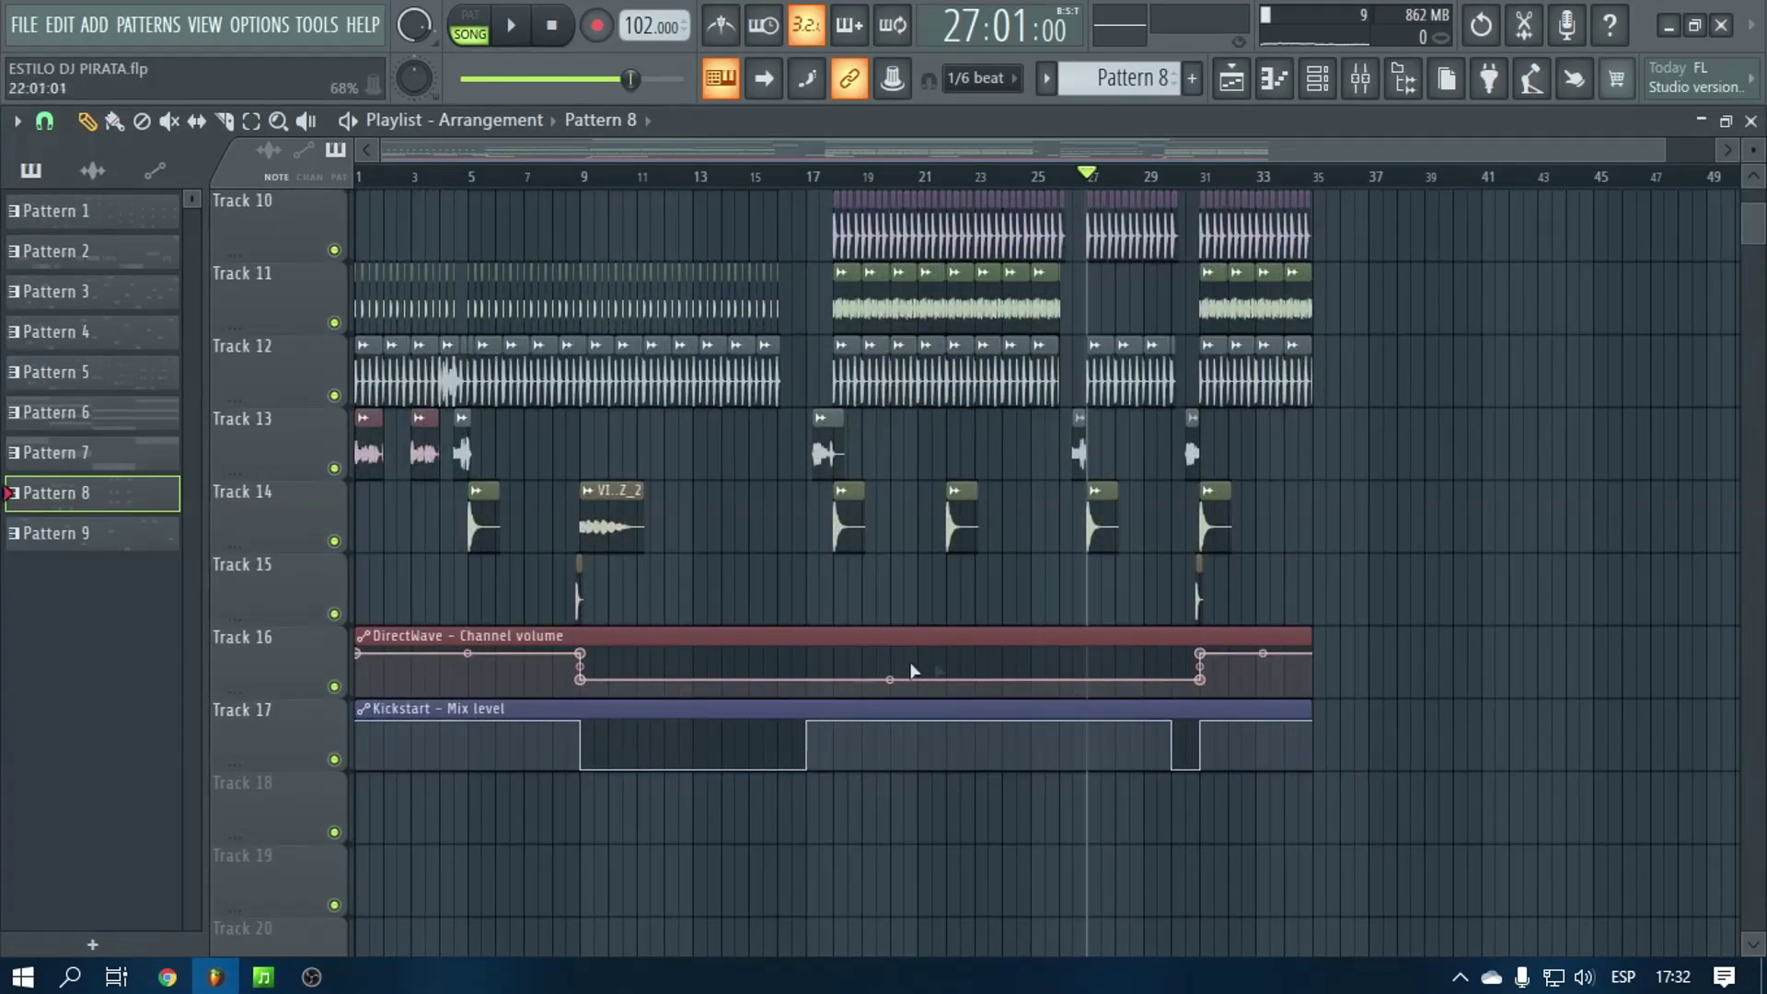
scroll(920, 671, "up", 5)
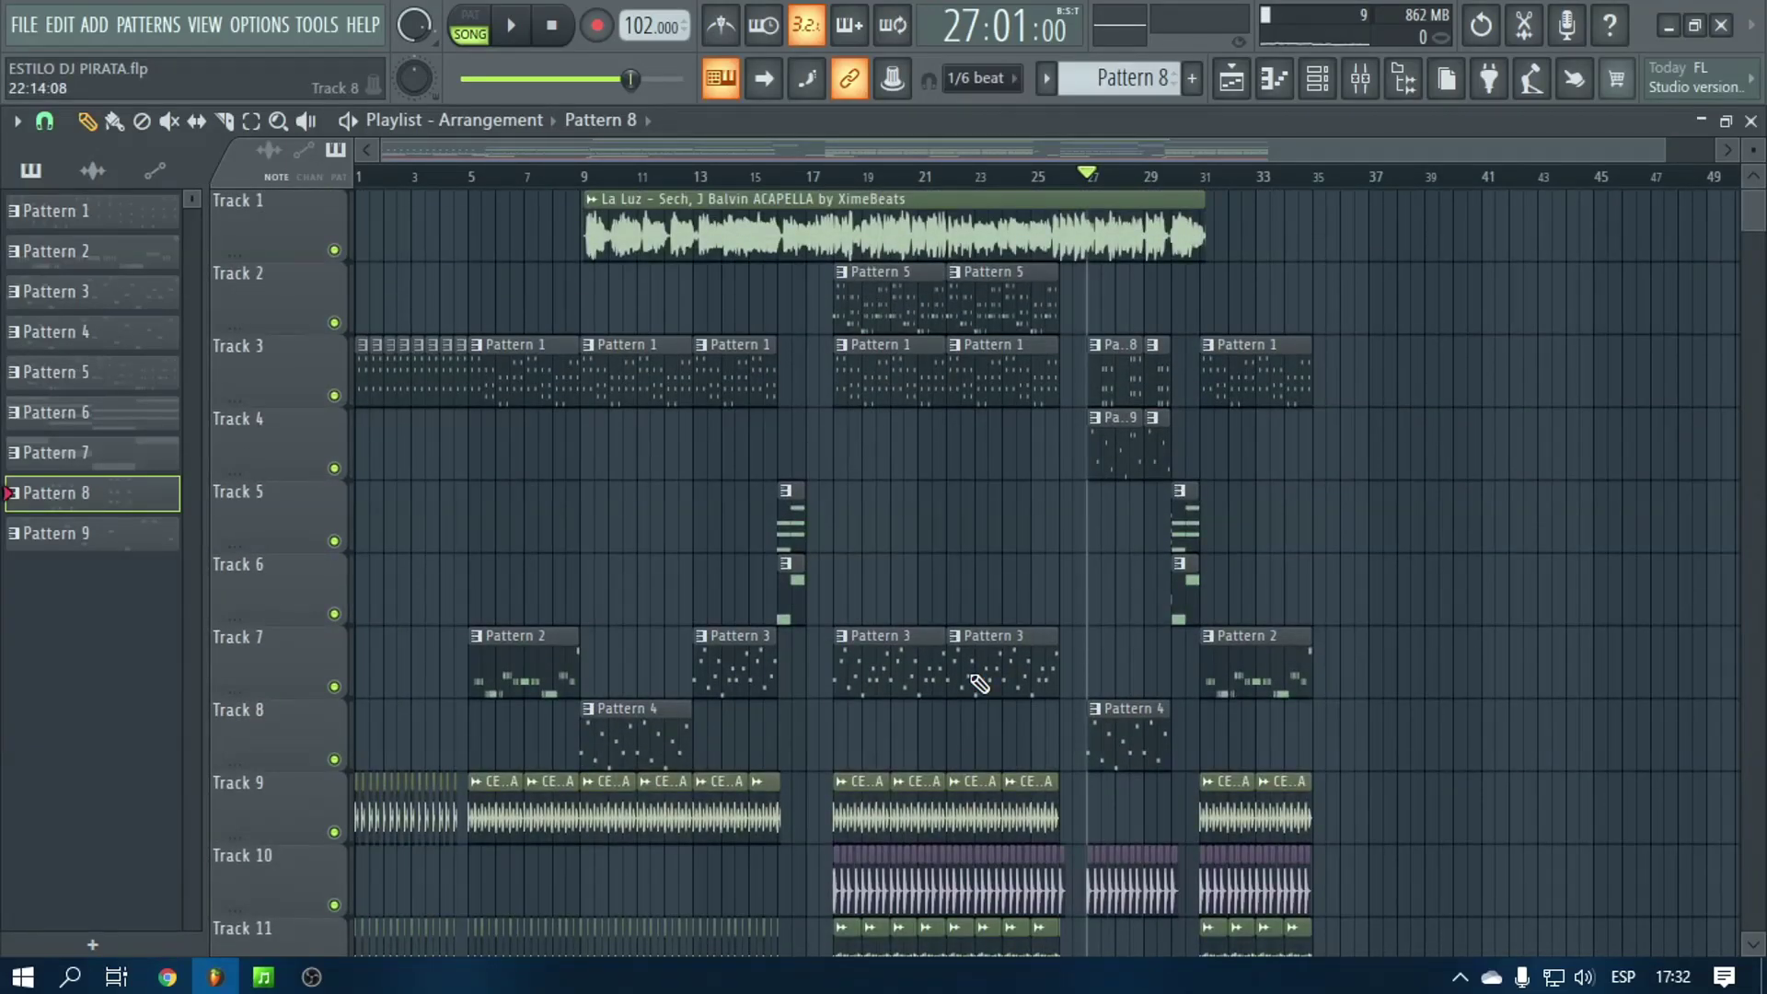
Review the arrangement structure once more, comparing the closing section from bar 31 with the intro and middle sections
scroll(1238, 184, "down", 2)
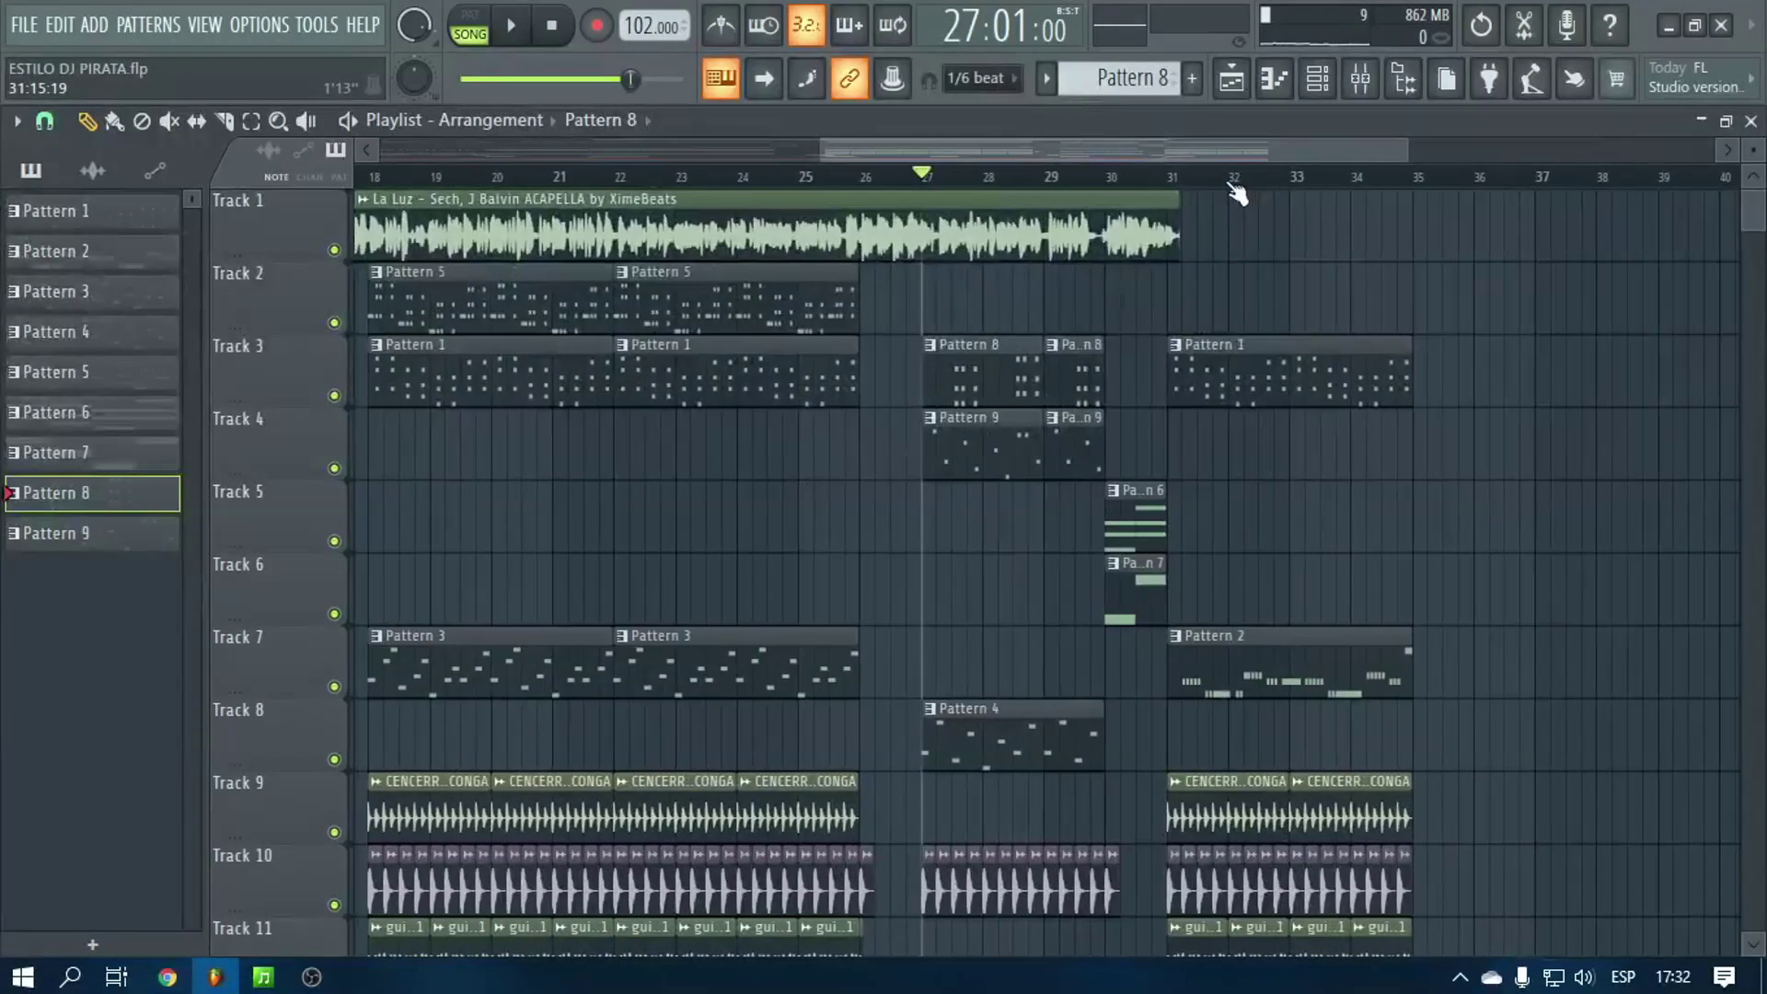
scroll(428, 276, "up", 4)
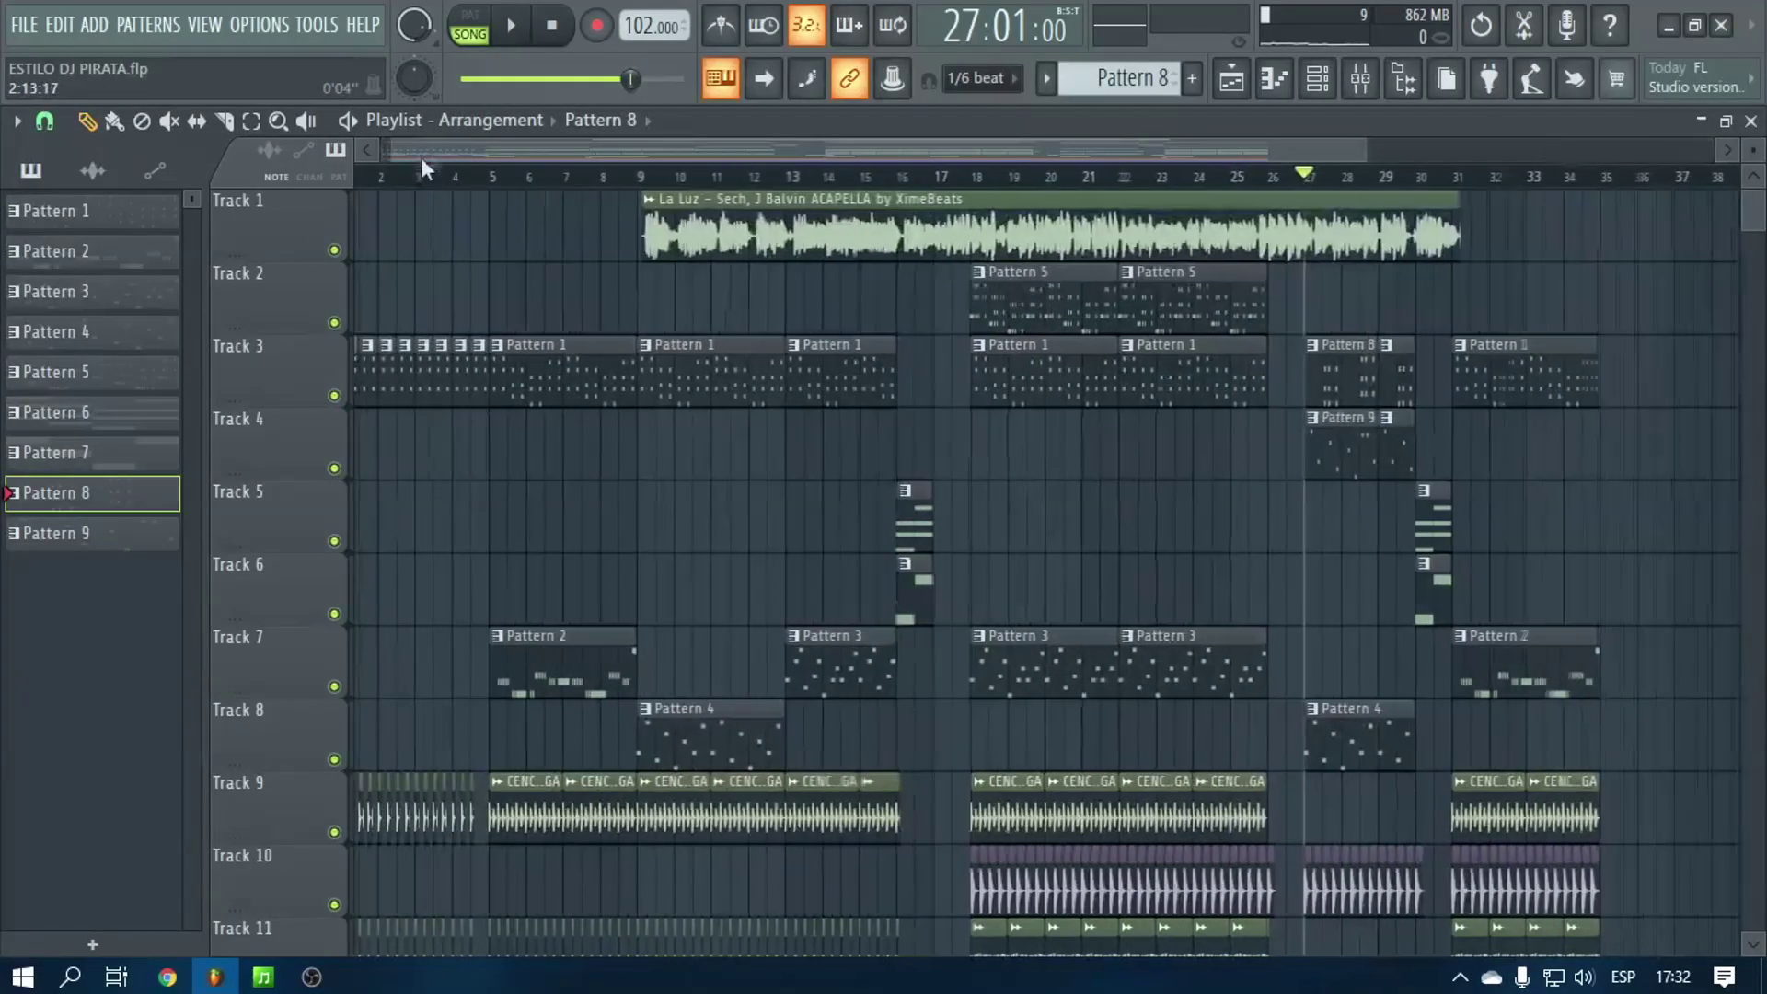
scroll(460, 552, "down", 3)
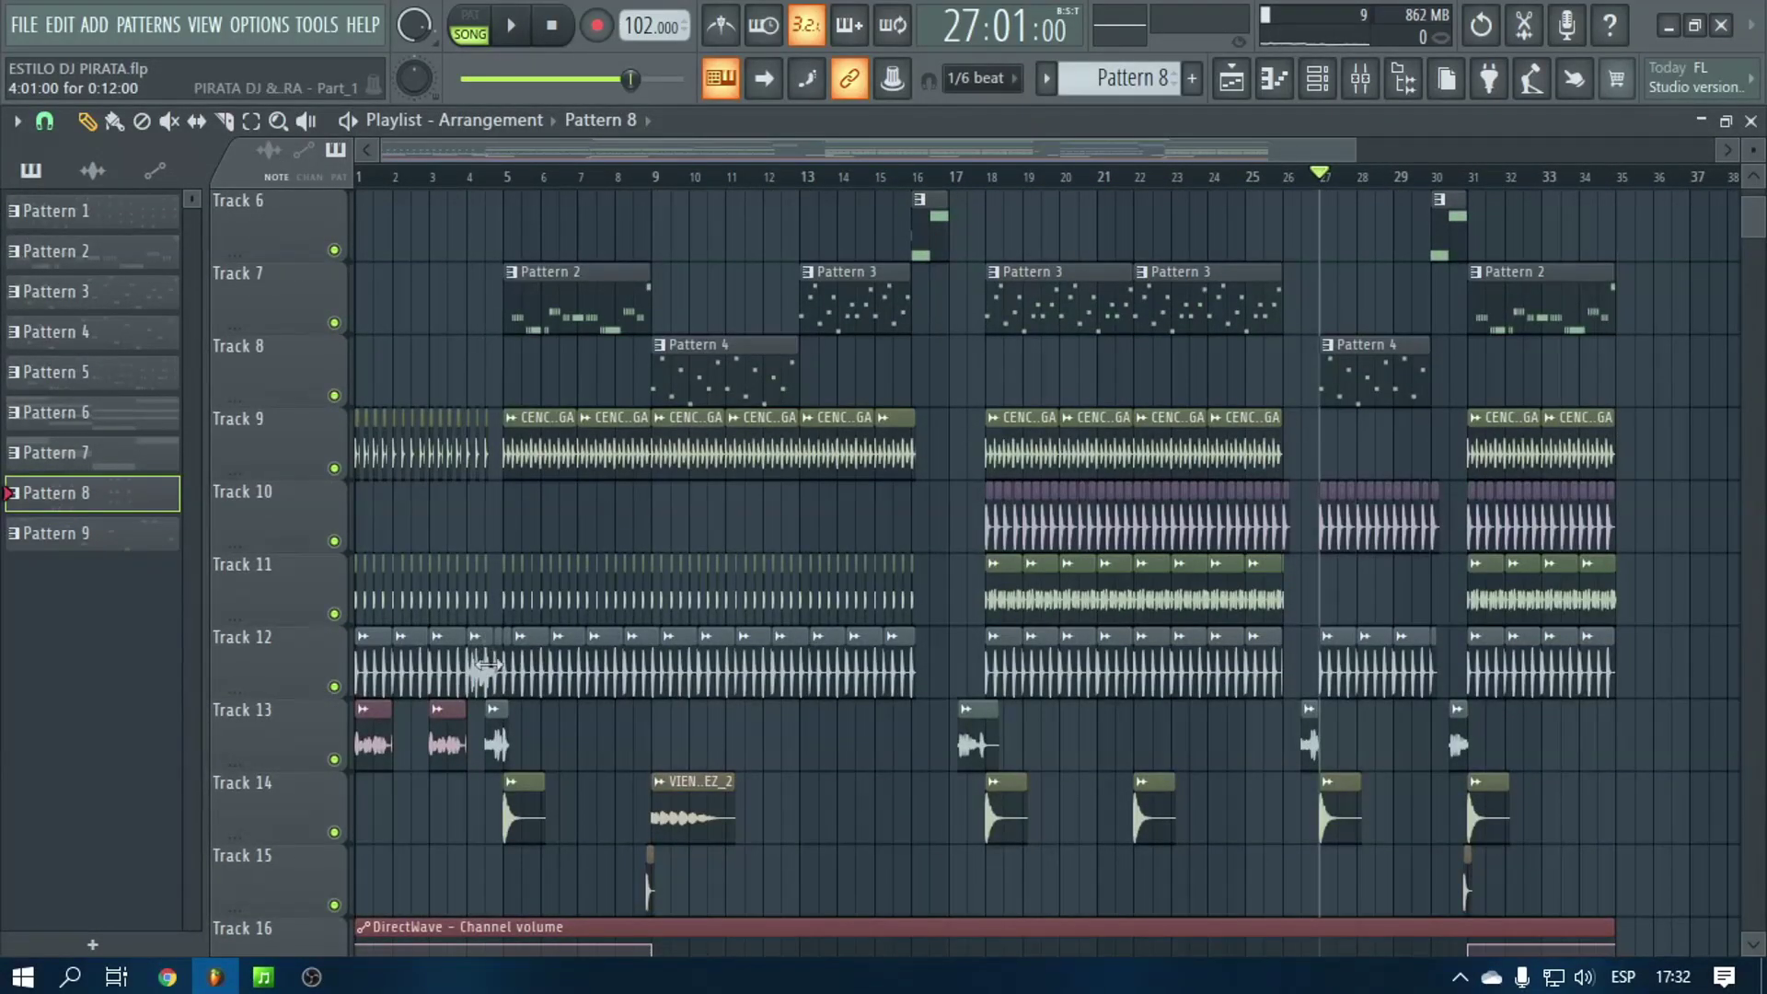
scroll(810, 217, "up", 3)
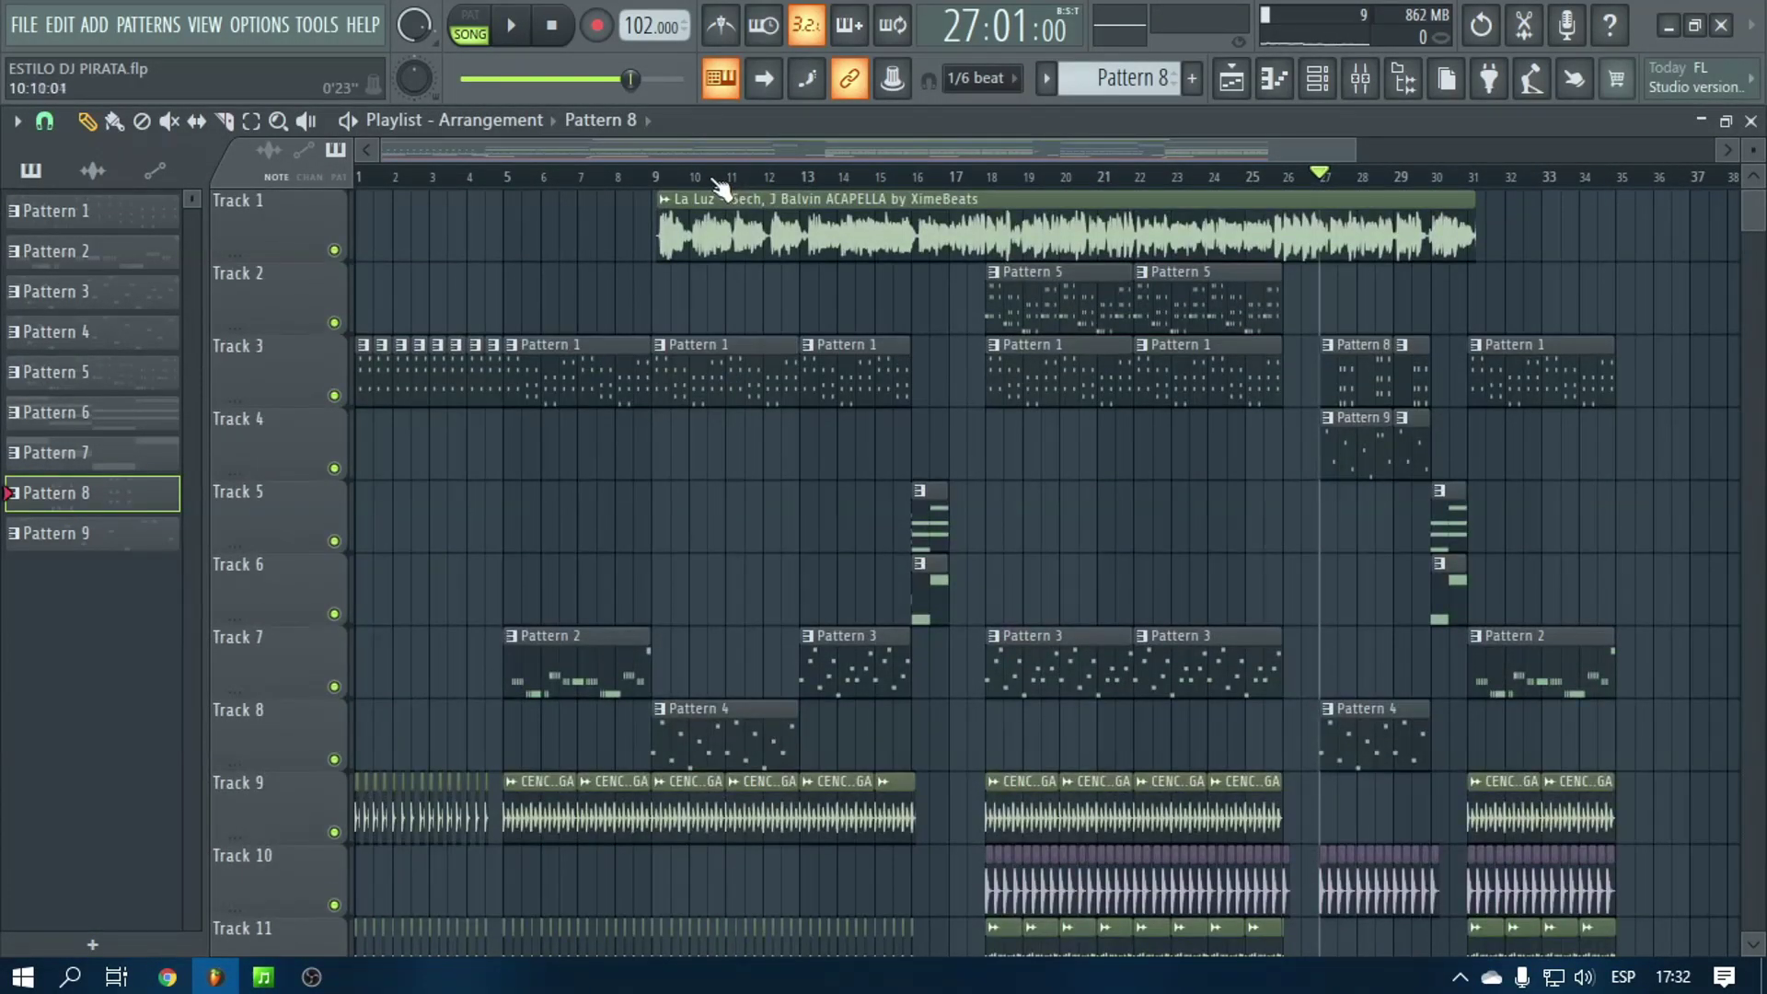
scroll(721, 189, "down", 4)
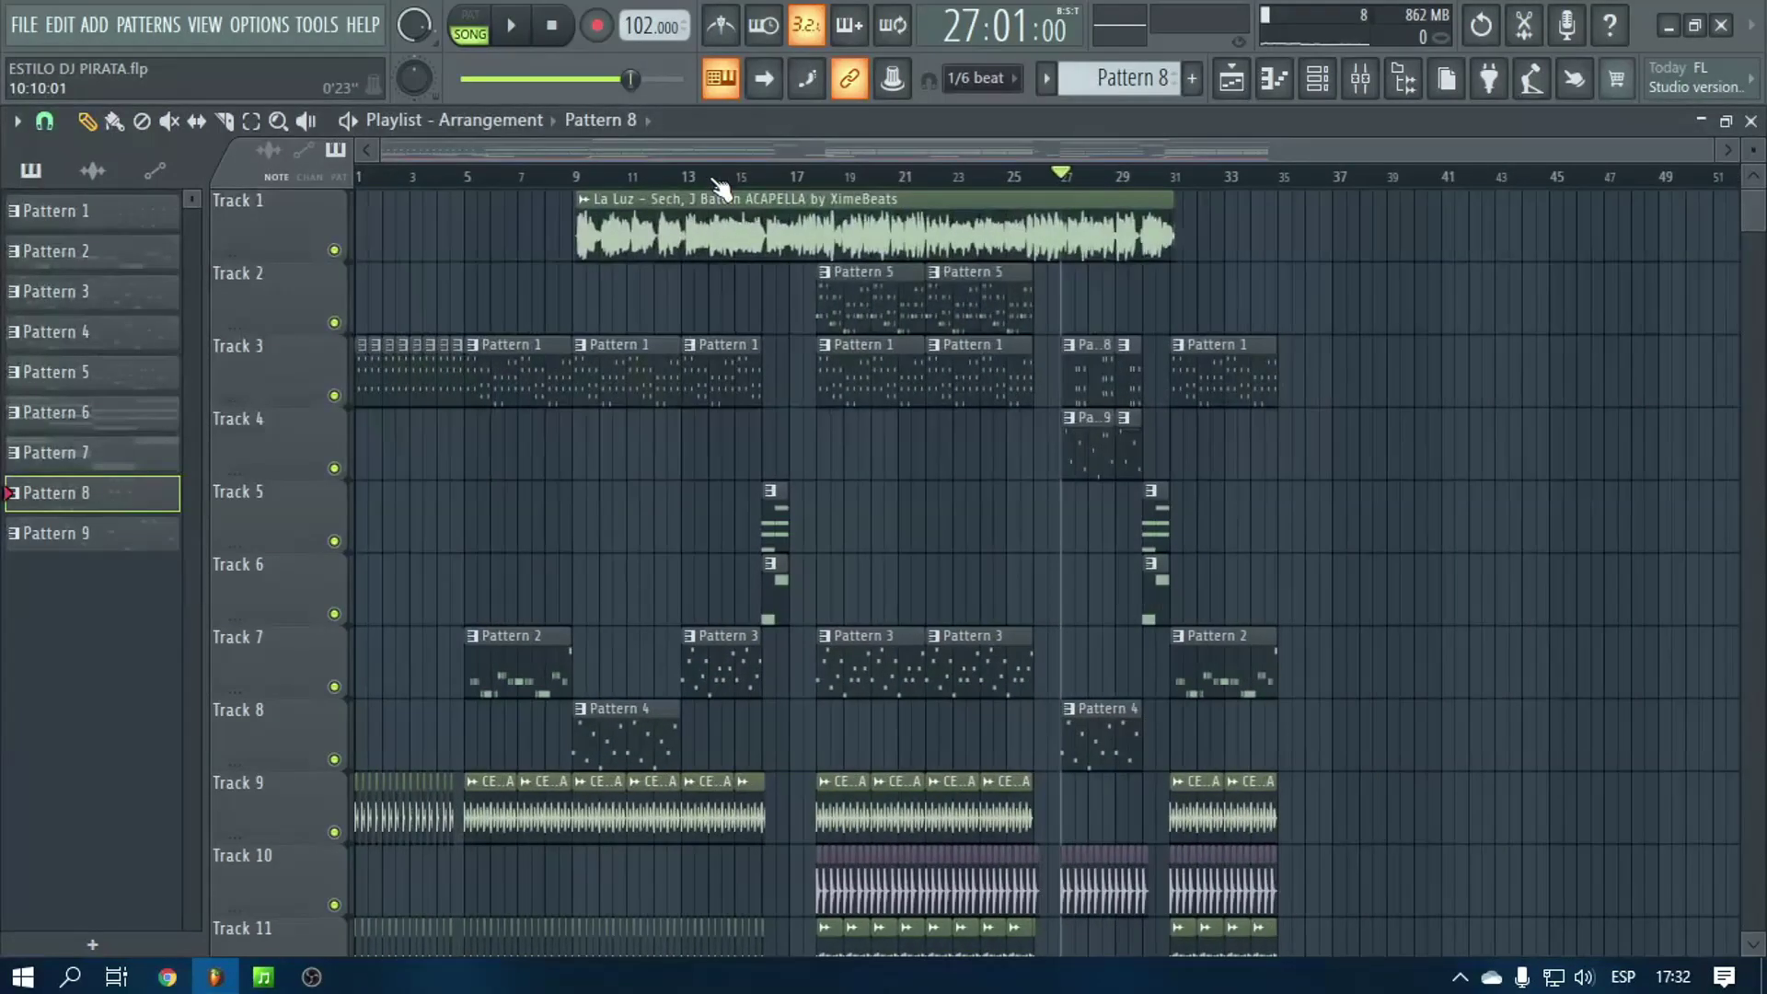
scroll(1206, 370, "down", 3)
scroll(1206, 370, "up", 3)
Switch to Chrome and show the FTutoriales and FEDEDJ' YouTube channels and the Instagram profile, ending on the FTutoriales channel
left_click(159, 979)
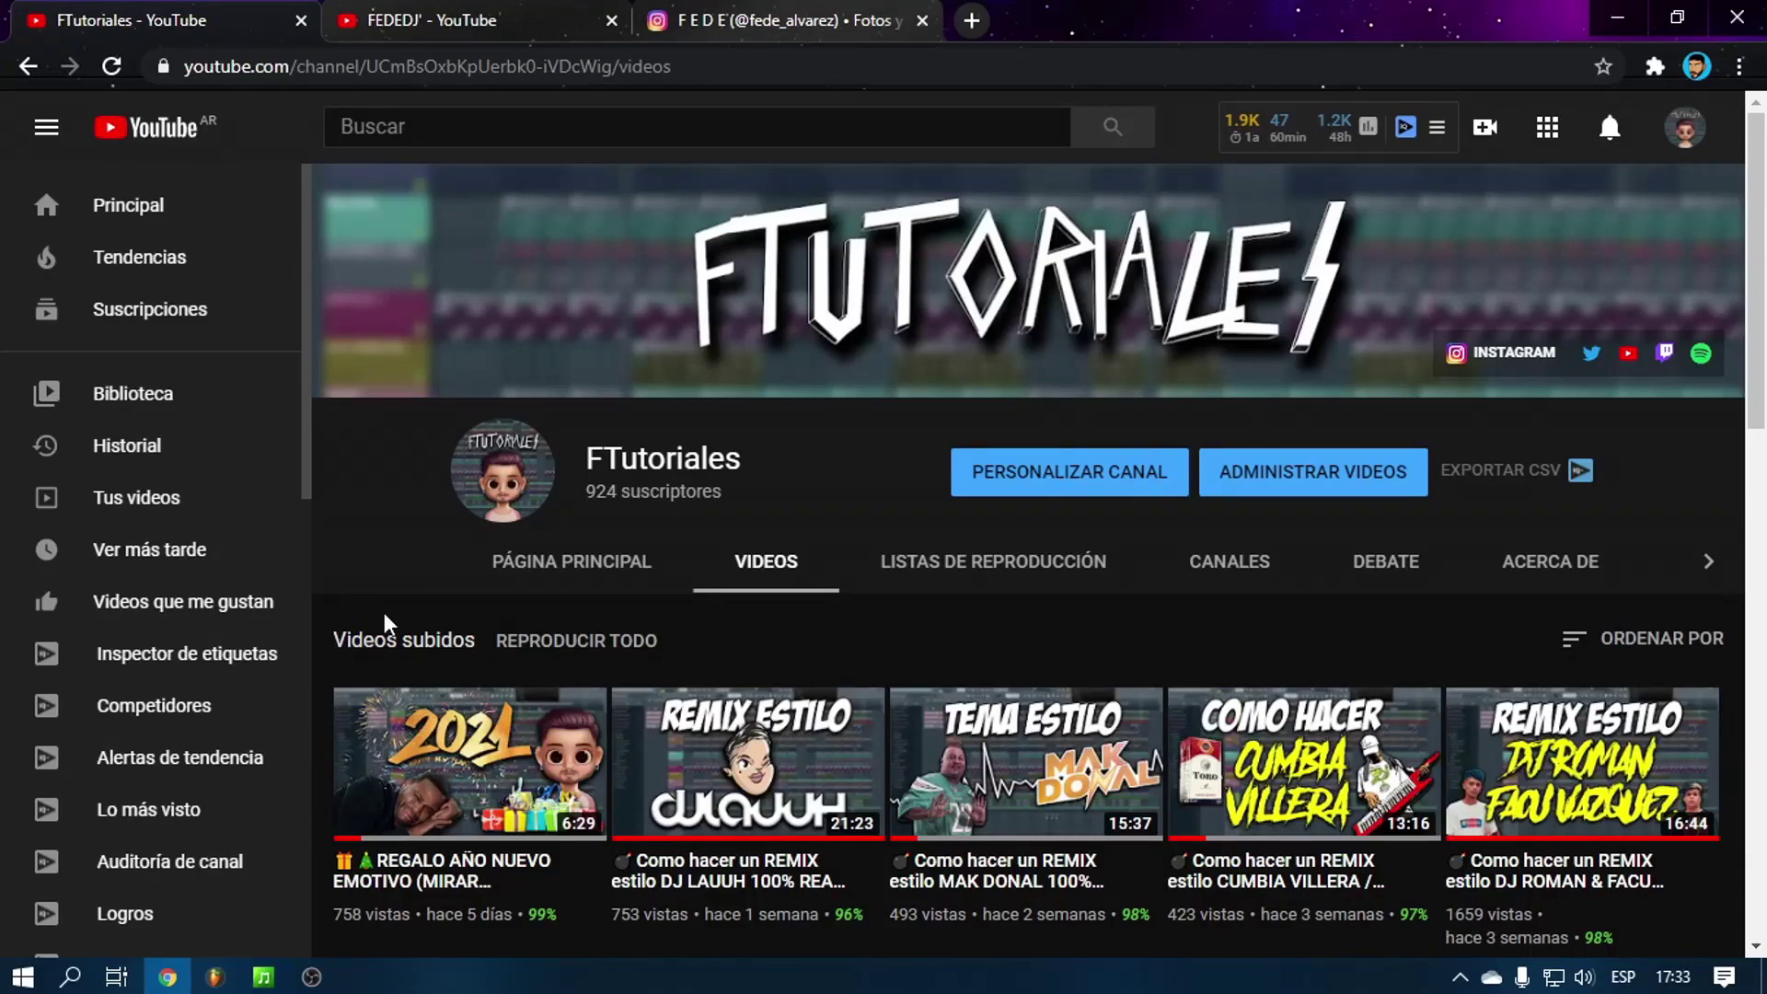
left_click(420, 18)
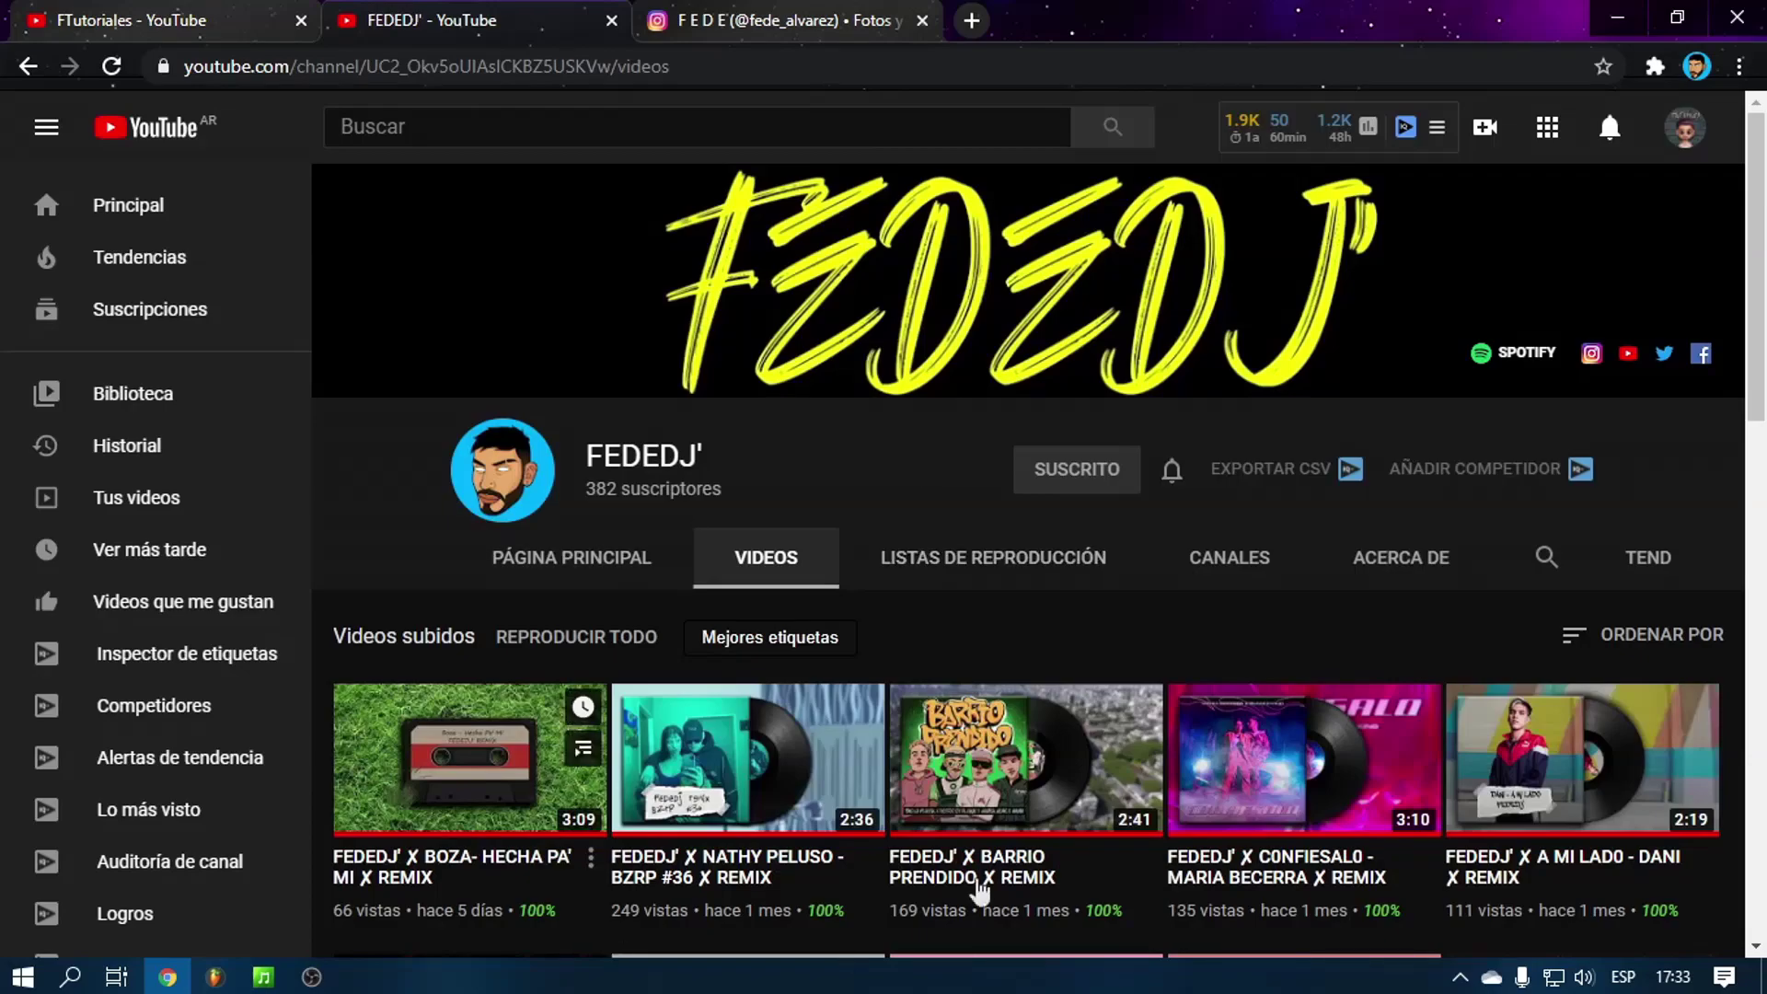
key("ctrl+Tab")
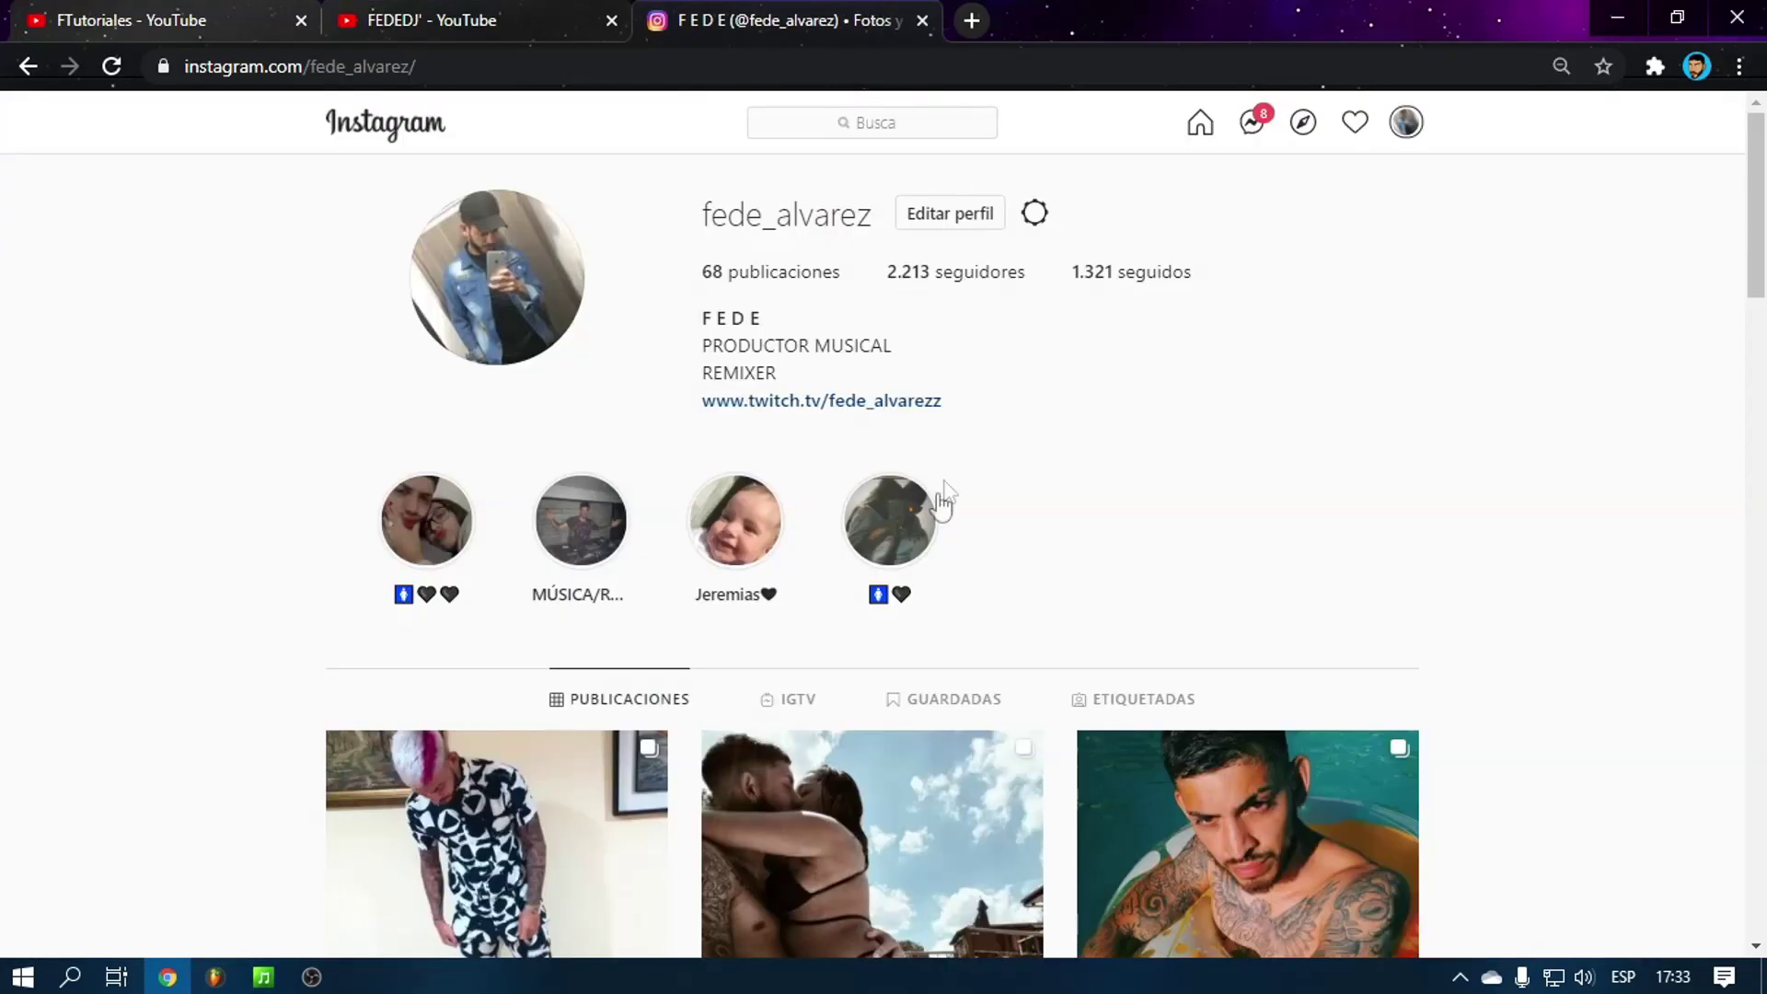
left_click(166, 7)
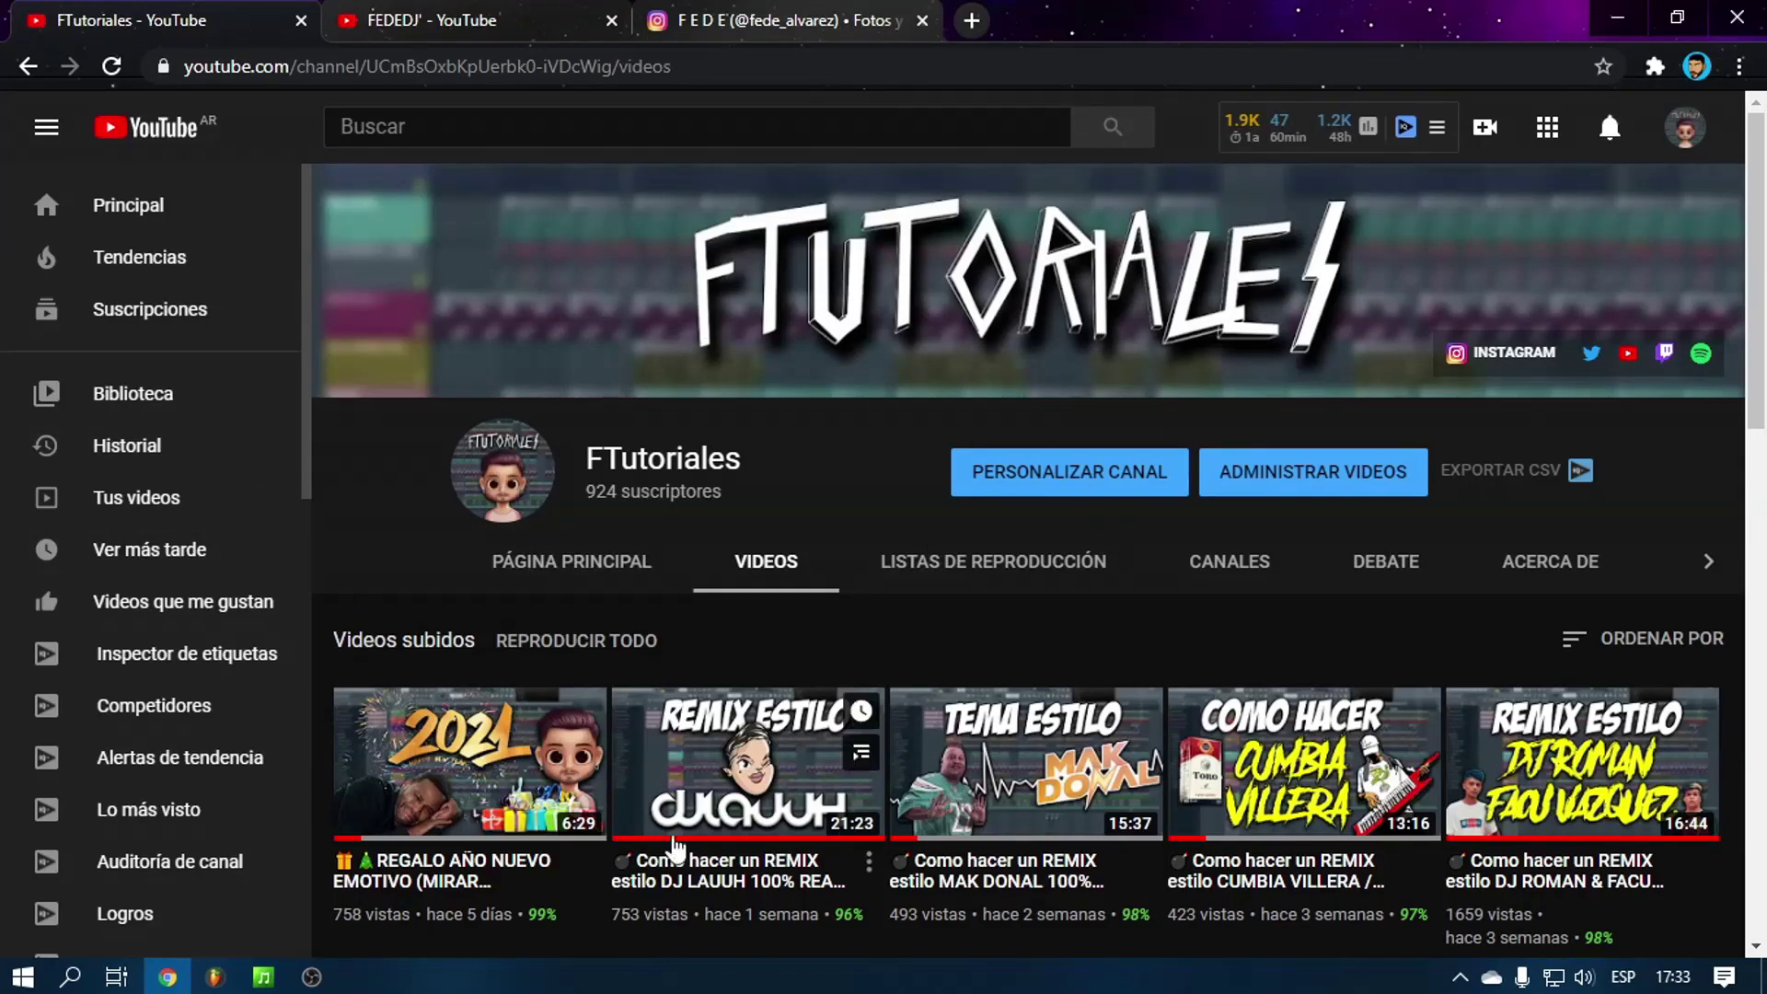
mouse_move(350, 690)
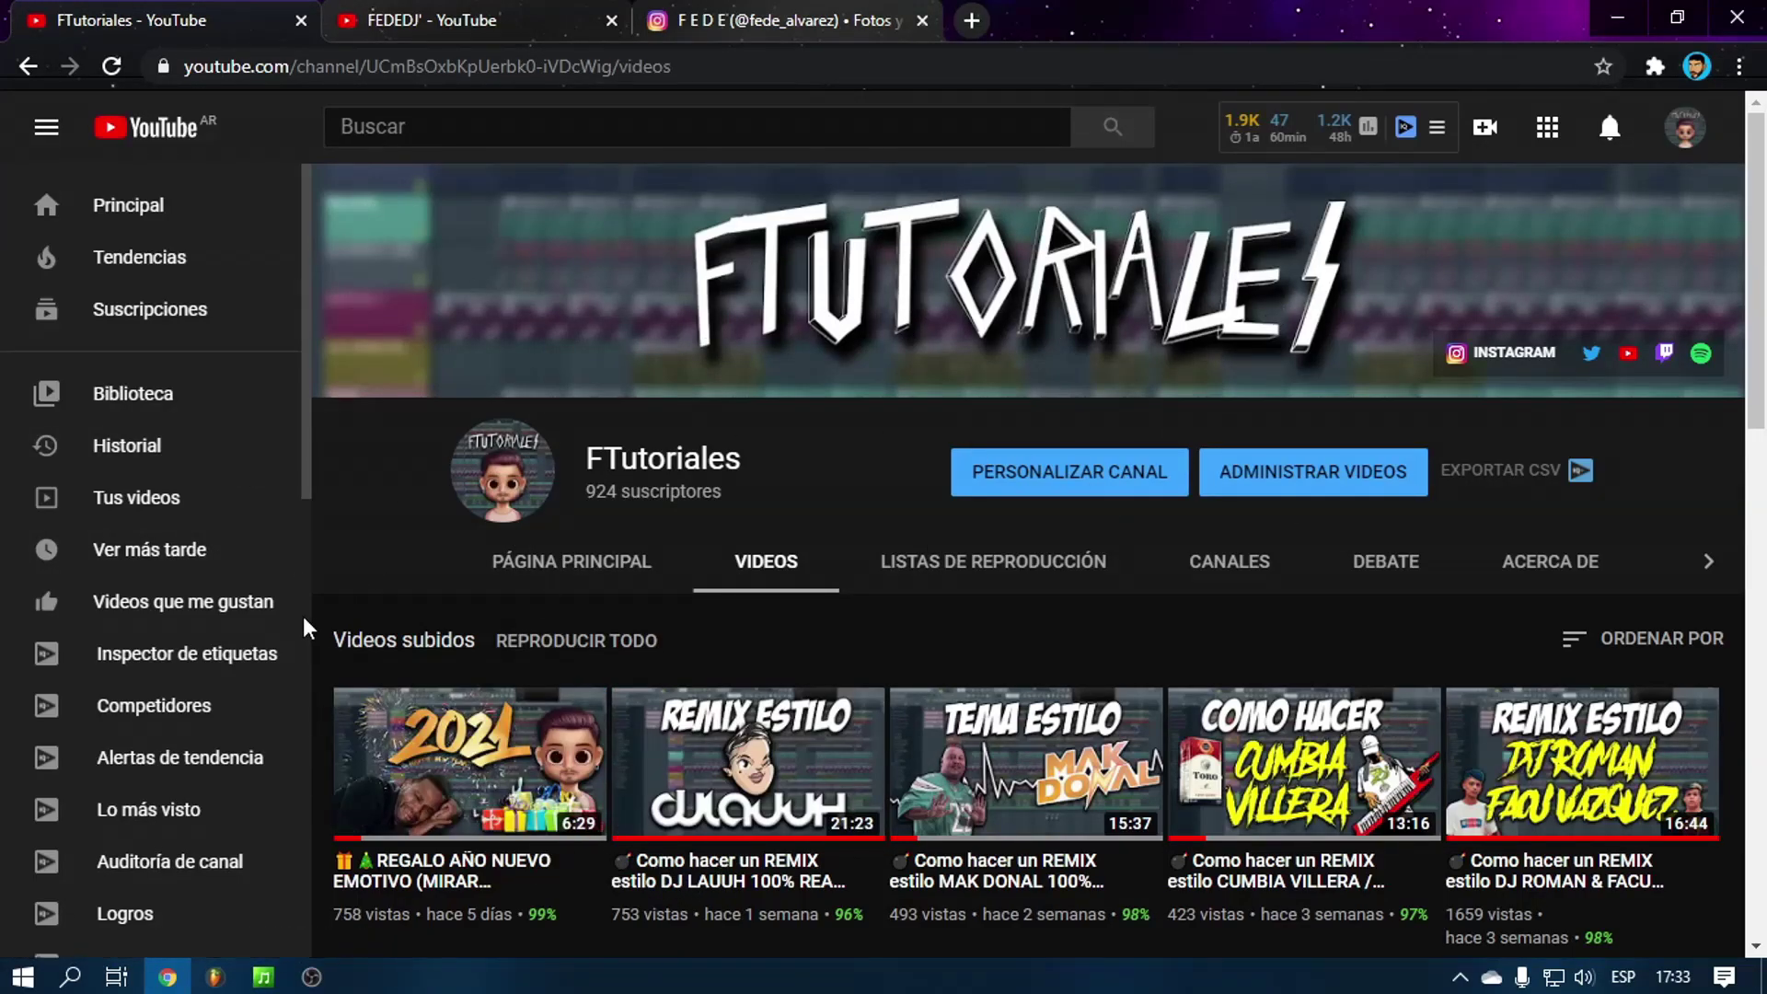